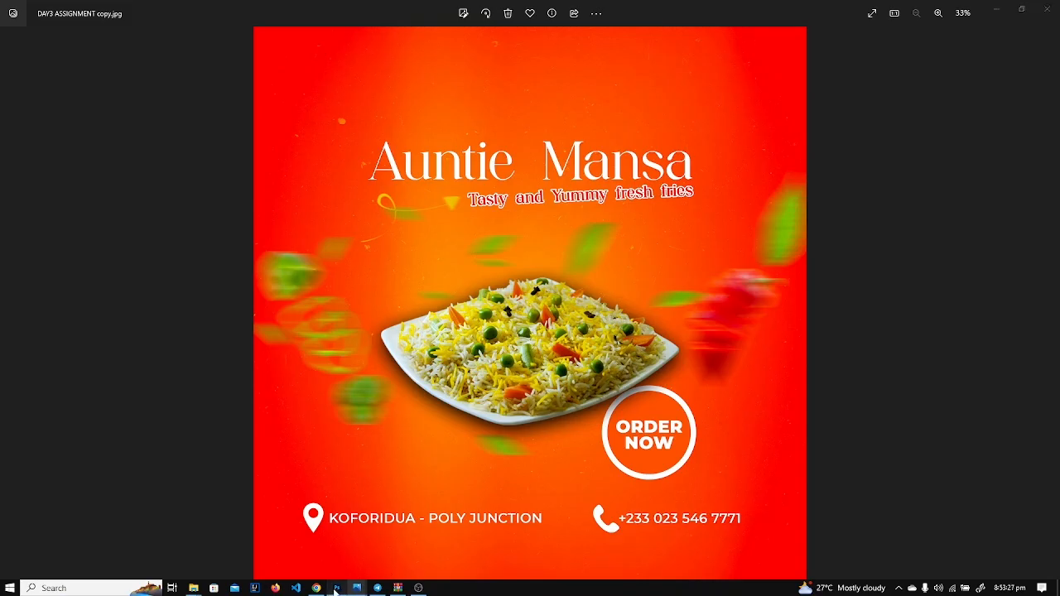
Open the reference poster DAY3 ASSIGNMENT copy.jpg through File > Open.
left_click(336, 588)
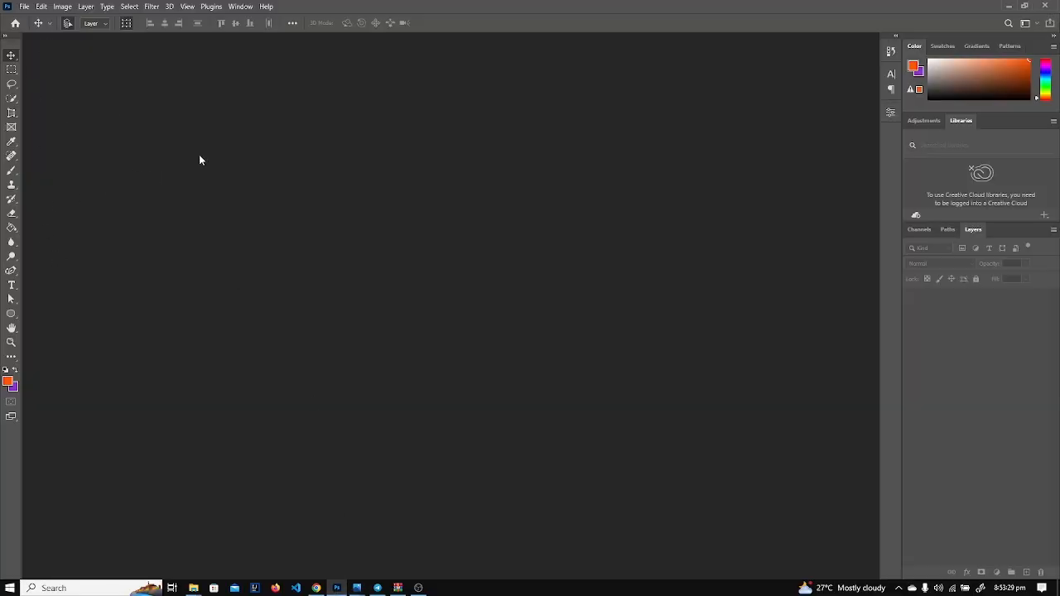
left_click(25, 10)
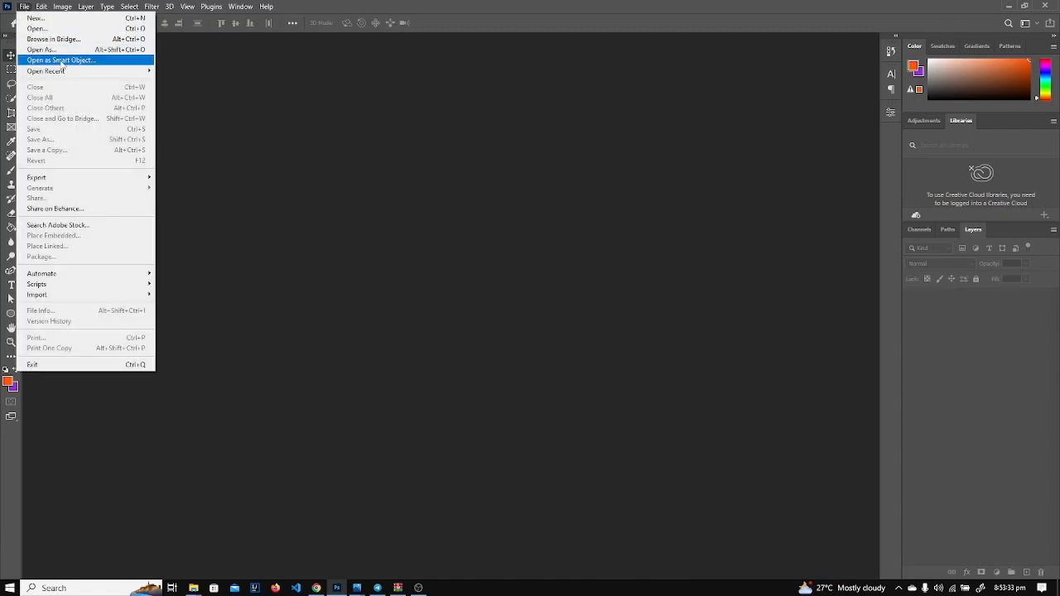
left_click(53, 29)
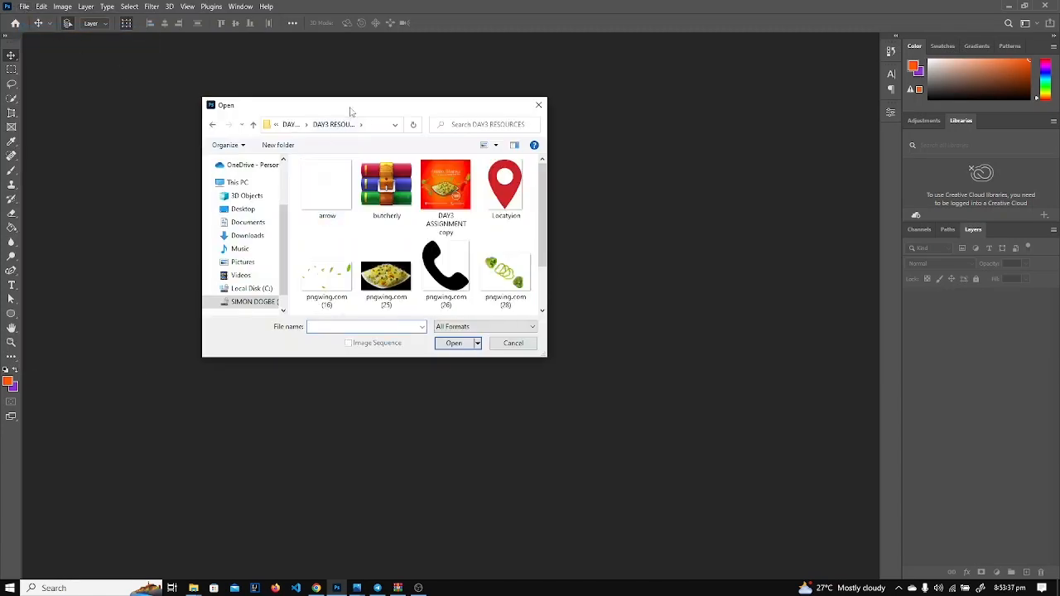
left_click_drag(353, 106, 320, 92)
scroll(358, 189, "down", 1)
scroll(358, 190, "up", 1)
double_click(417, 180)
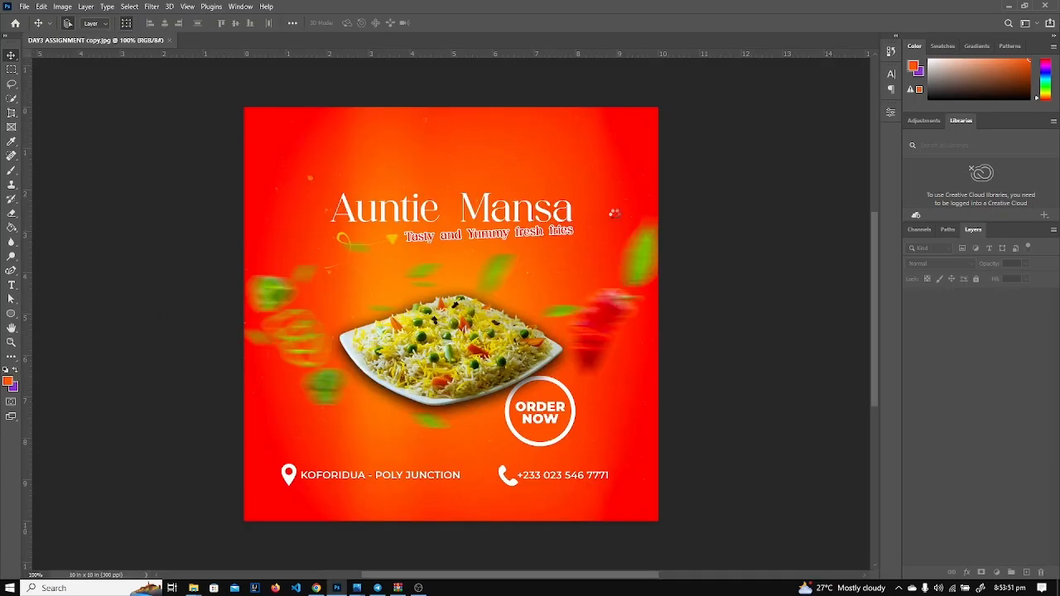
Eyedrop the poster's red as foreground and orange as background, then start a new 10×10 in, 300 ppi document.
left_click(8, 382)
left_click(279, 148)
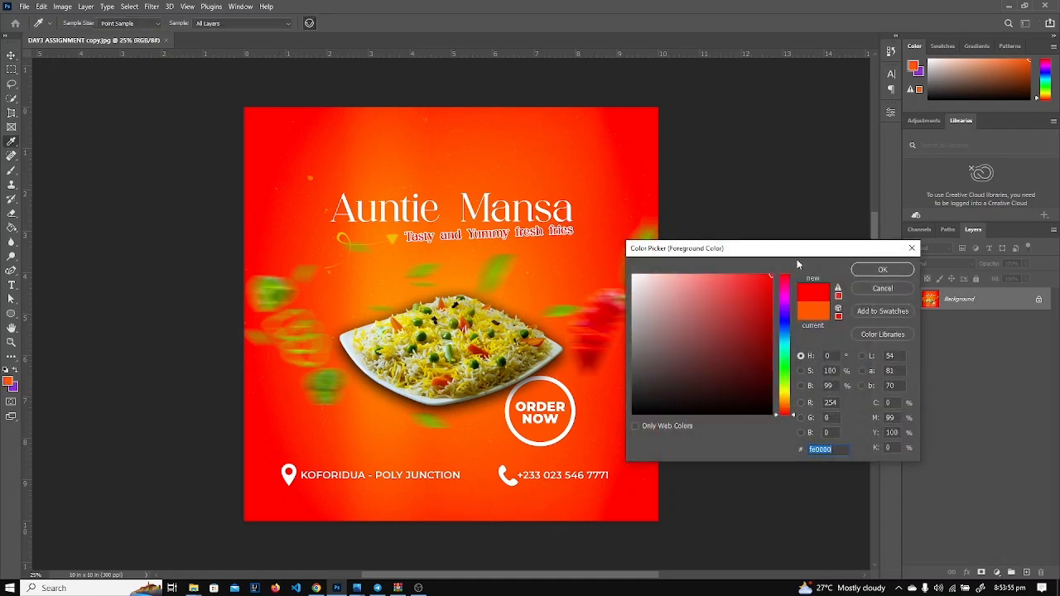
left_click(882, 270)
left_click(13, 386)
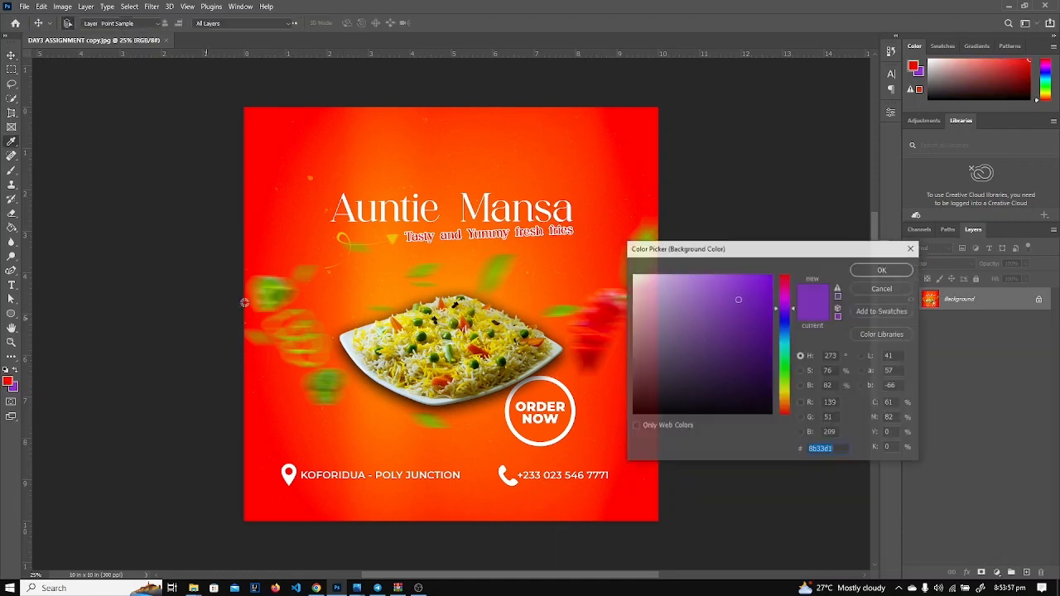
left_click(443, 193)
left_click(881, 272)
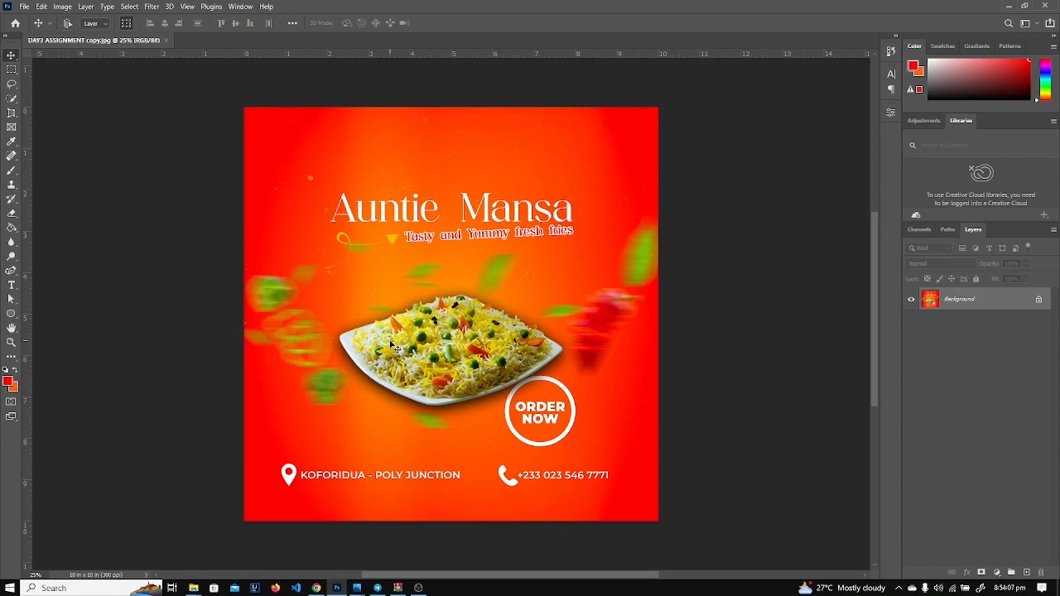
key("ctrl+n")
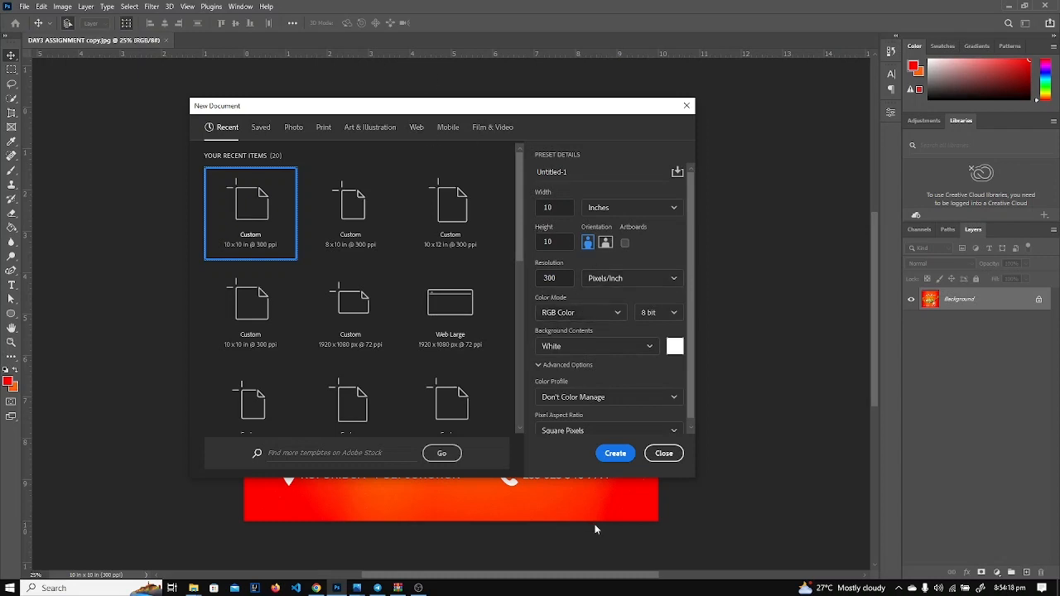
Create the 10×10 in document and add a Gradient fill layer from the Layers panel.
left_click(604, 454)
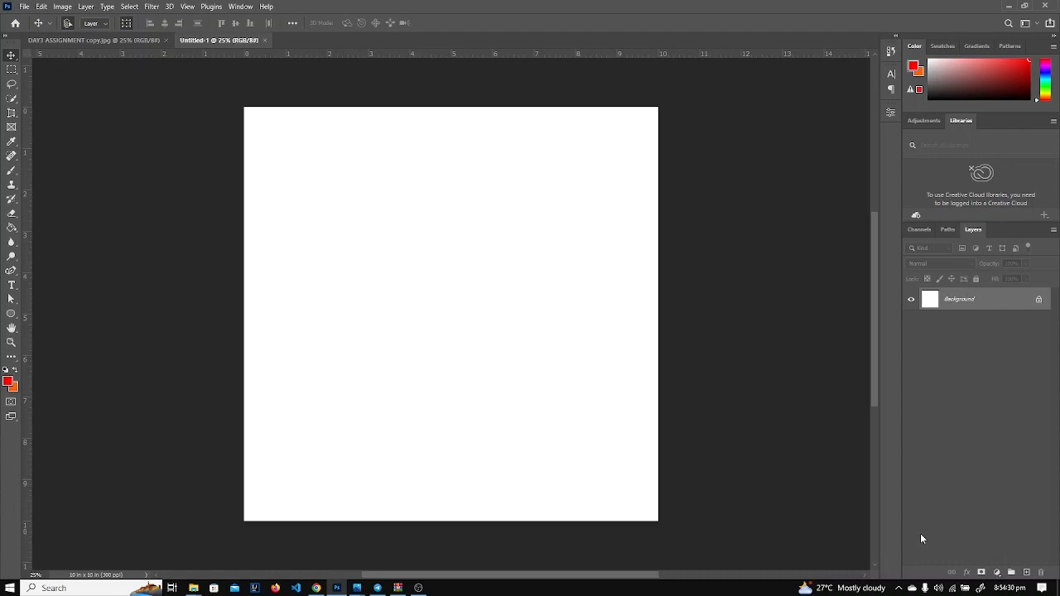
left_click(999, 573)
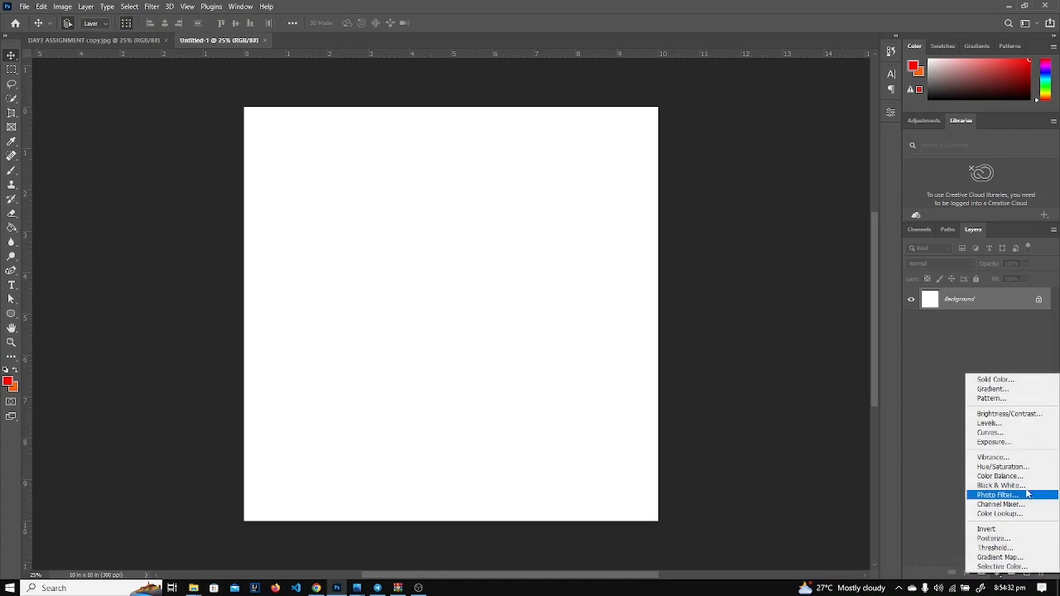
left_click(904, 551)
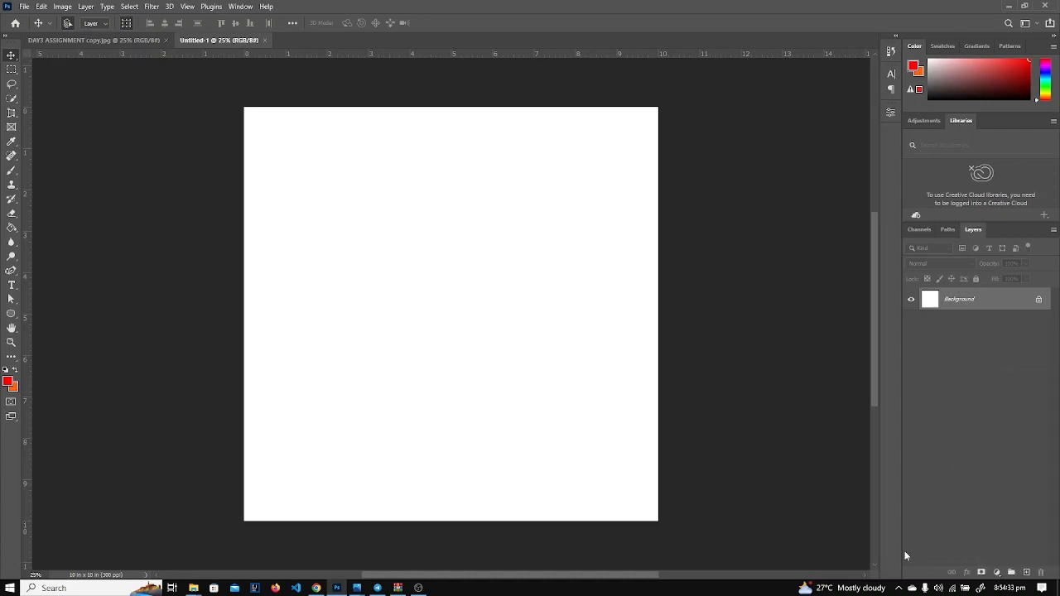
left_click(999, 581)
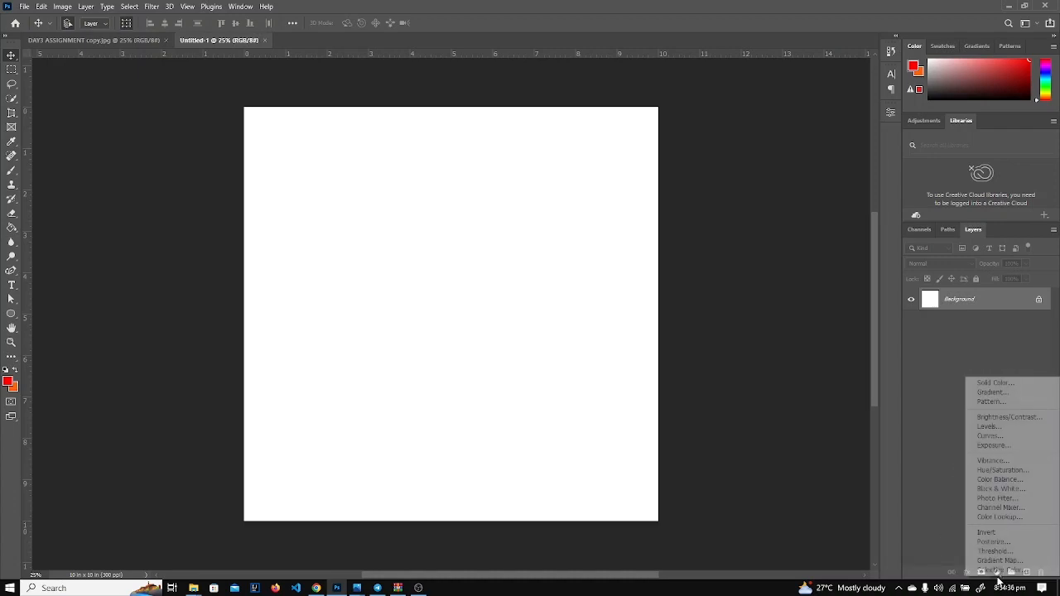
left_click(1011, 393)
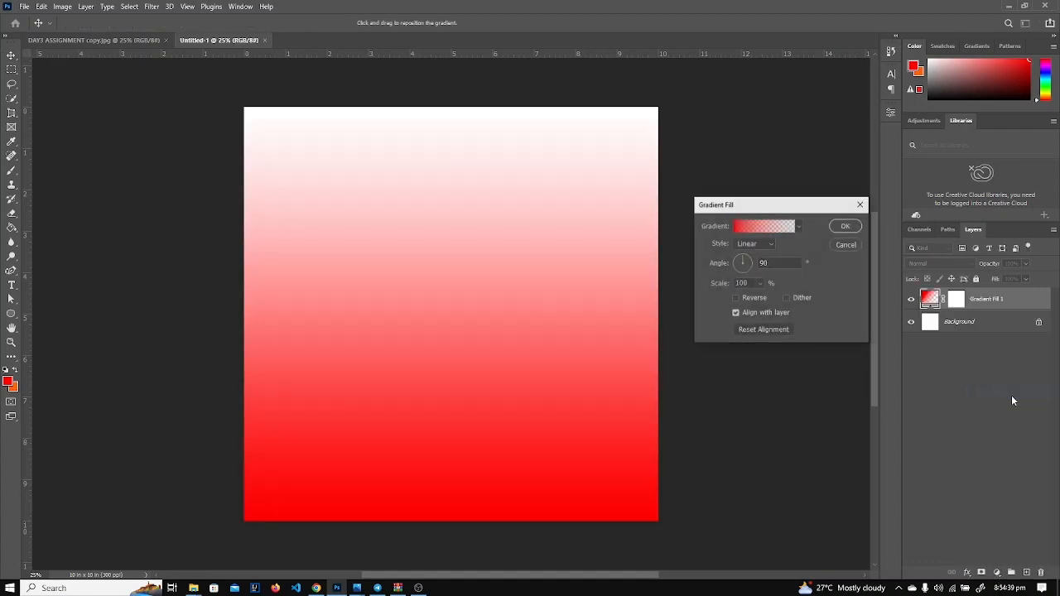
Set the gradient to the Foreground to Background preset with Radial style.
left_click(747, 233)
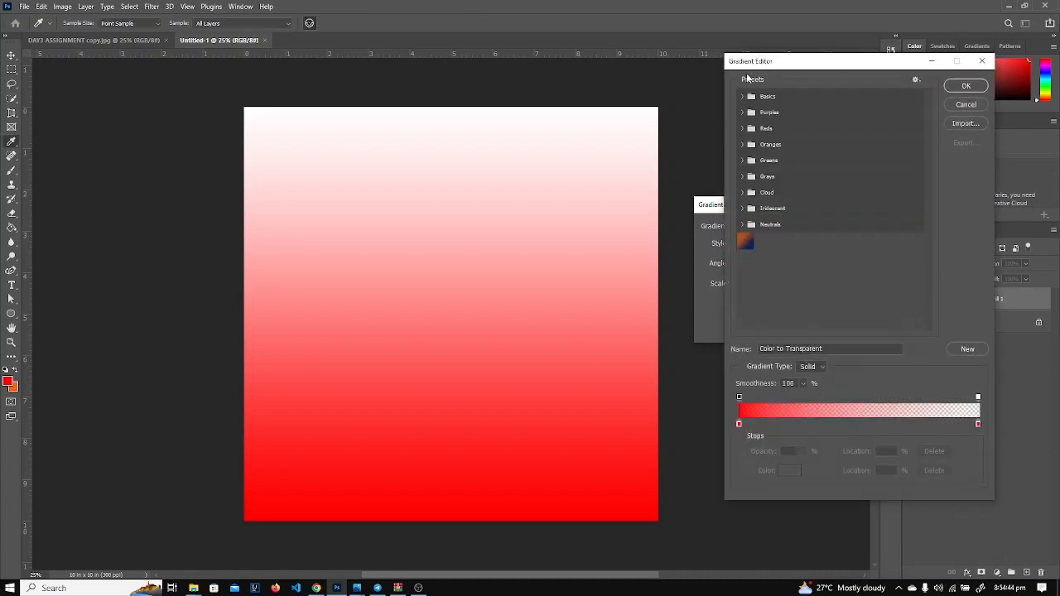
left_click(742, 96)
left_click(752, 117)
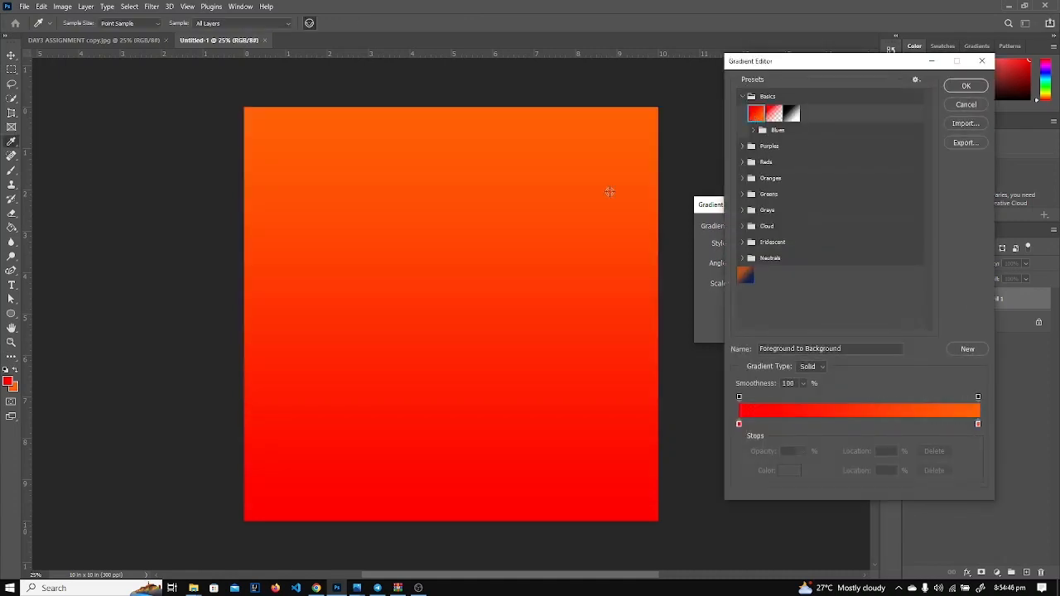
left_click(968, 87)
left_click(747, 245)
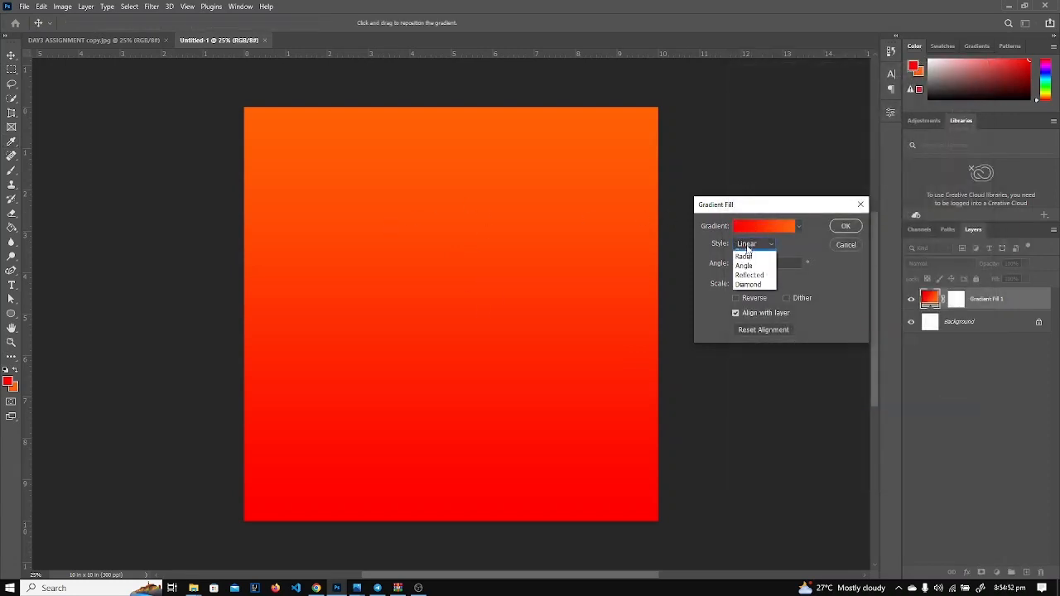
left_click(747, 265)
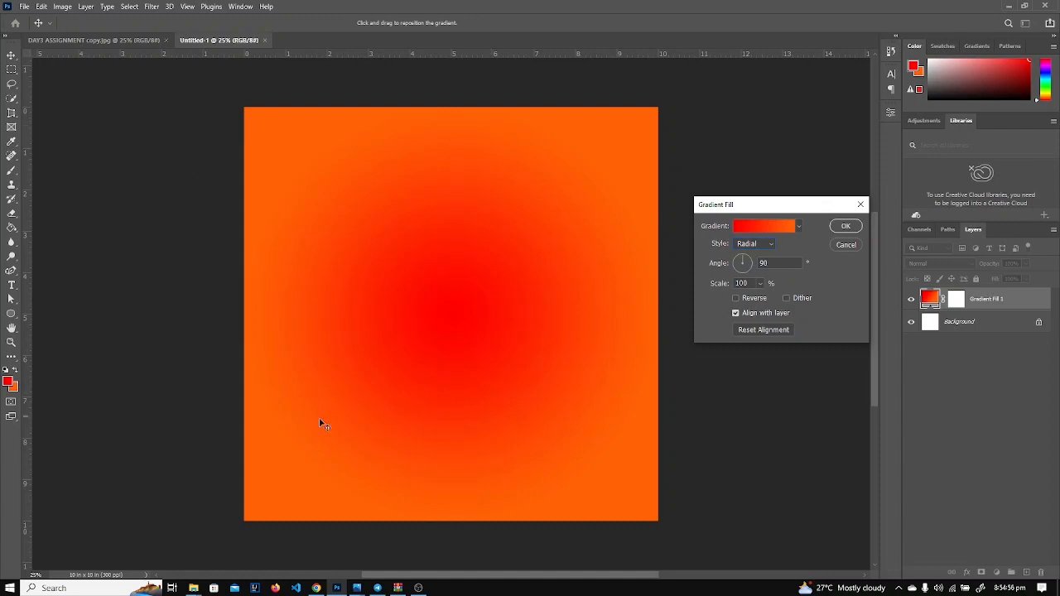
Compare with the reference poster and reverse the gradient for an orange centre.
mouse_move(357, 588)
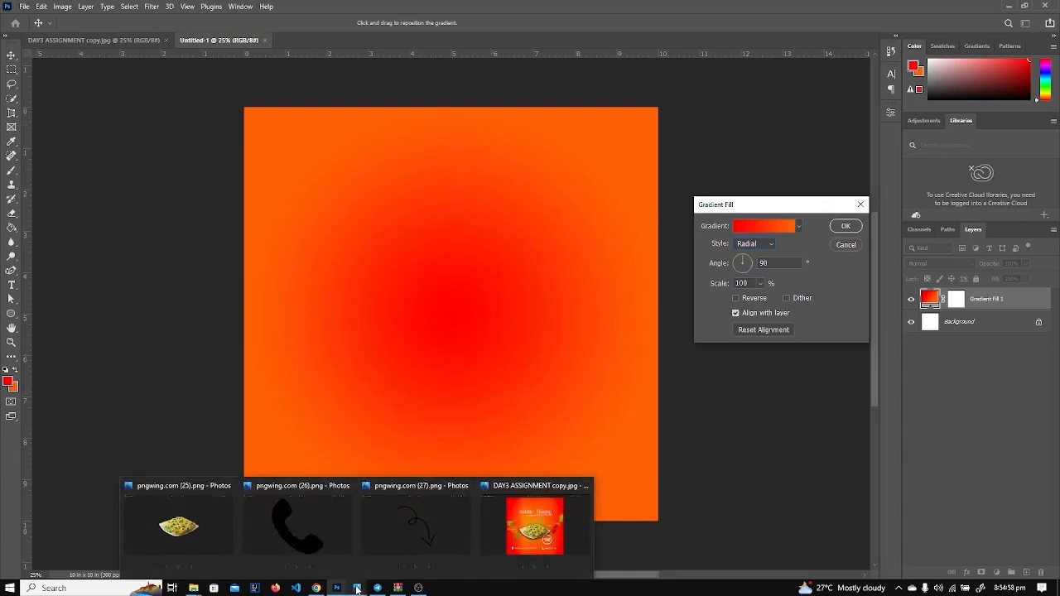
left_click(535, 526)
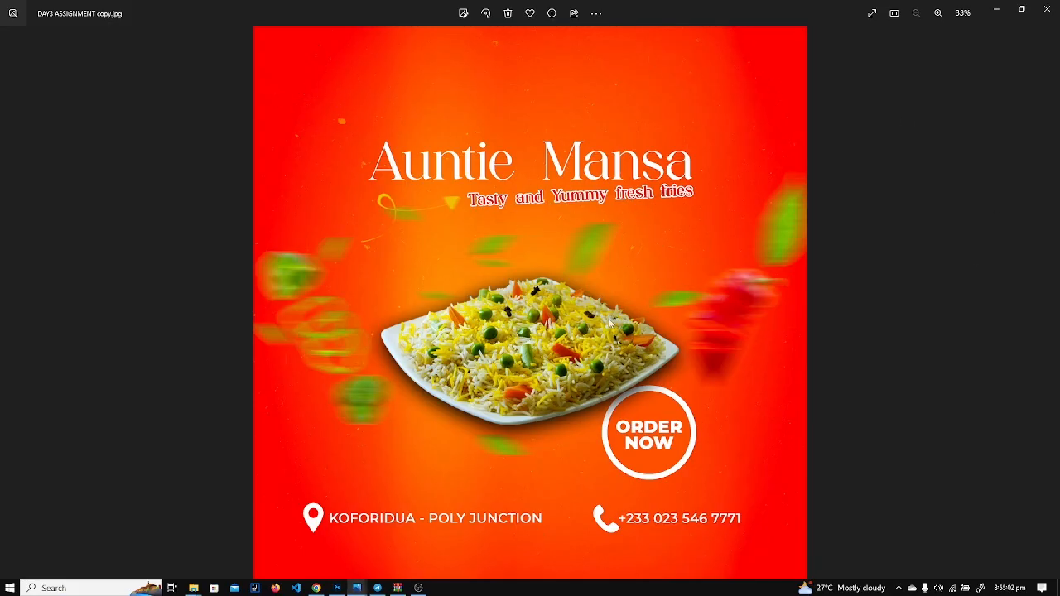
left_click(998, 10)
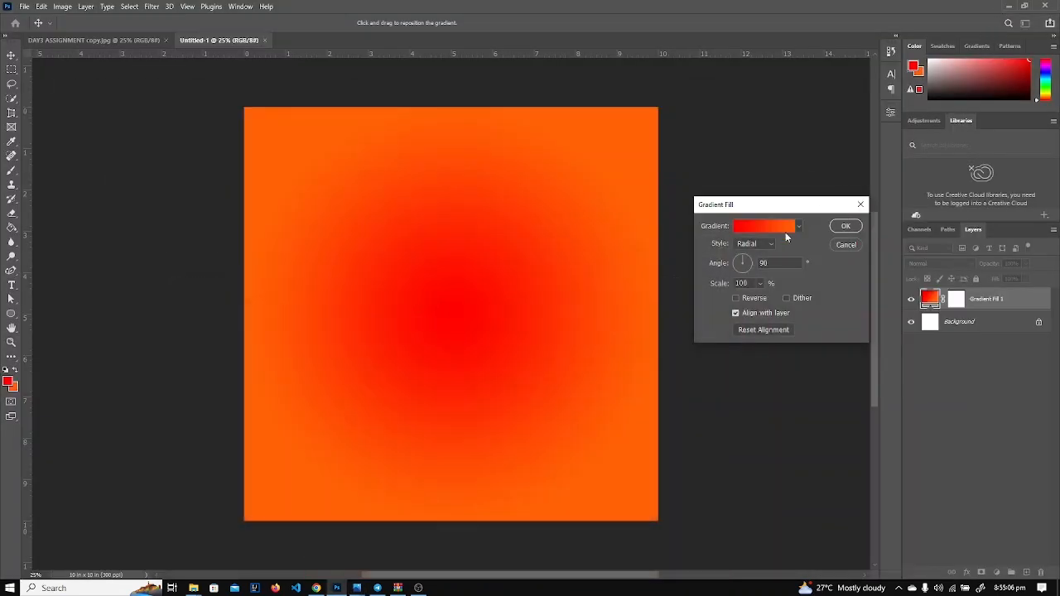
left_click(736, 298)
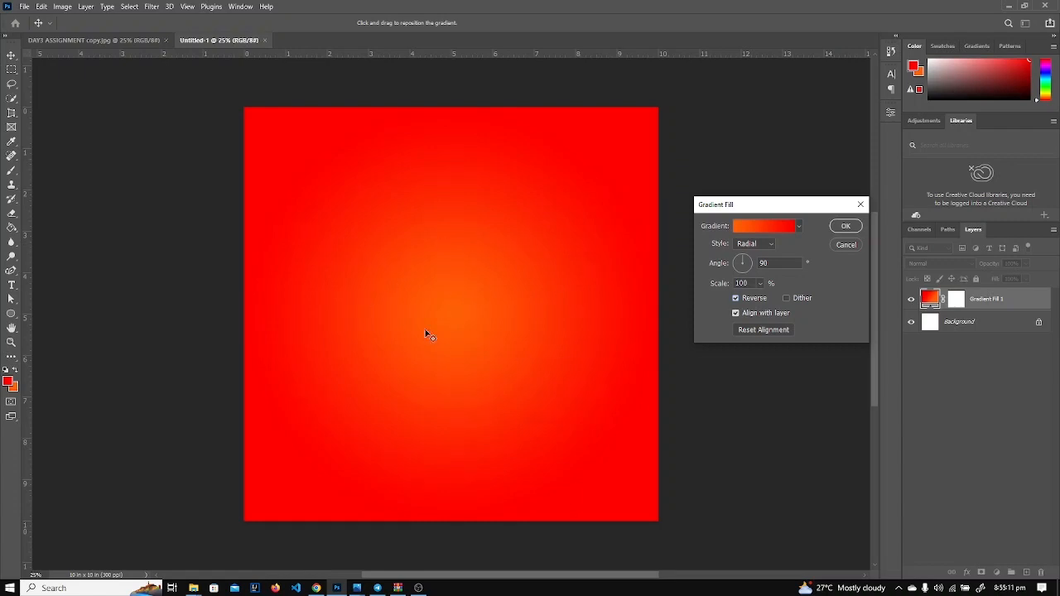
scroll(460, 301, "up", 6)
scroll(461, 300, "down", 5)
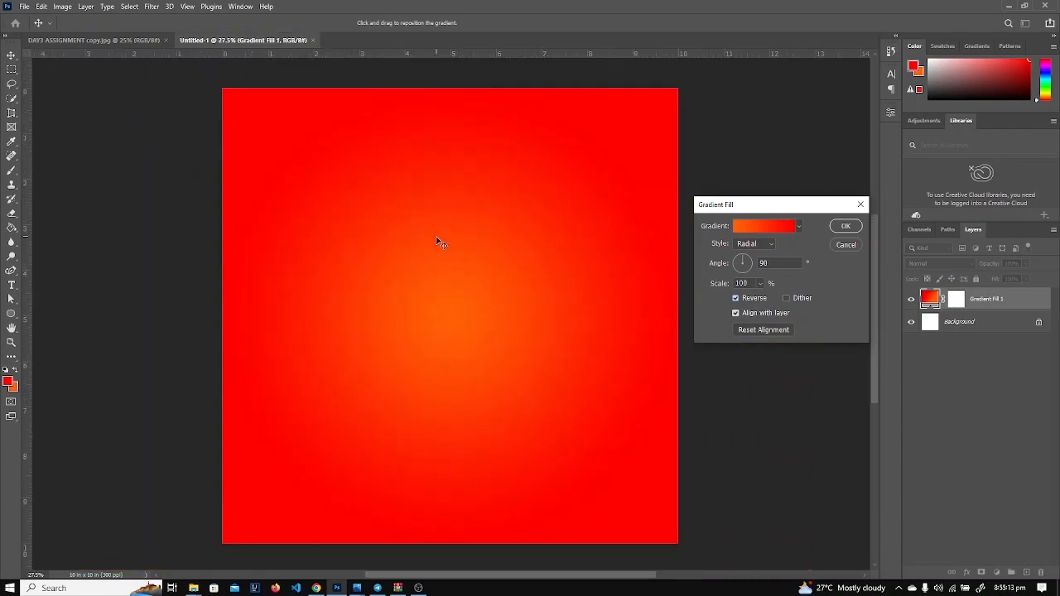
Scale the radial gradient to 177%, keep the orange centre, and apply the fill.
left_click(761, 284)
left_click_drag(759, 298, 762, 299)
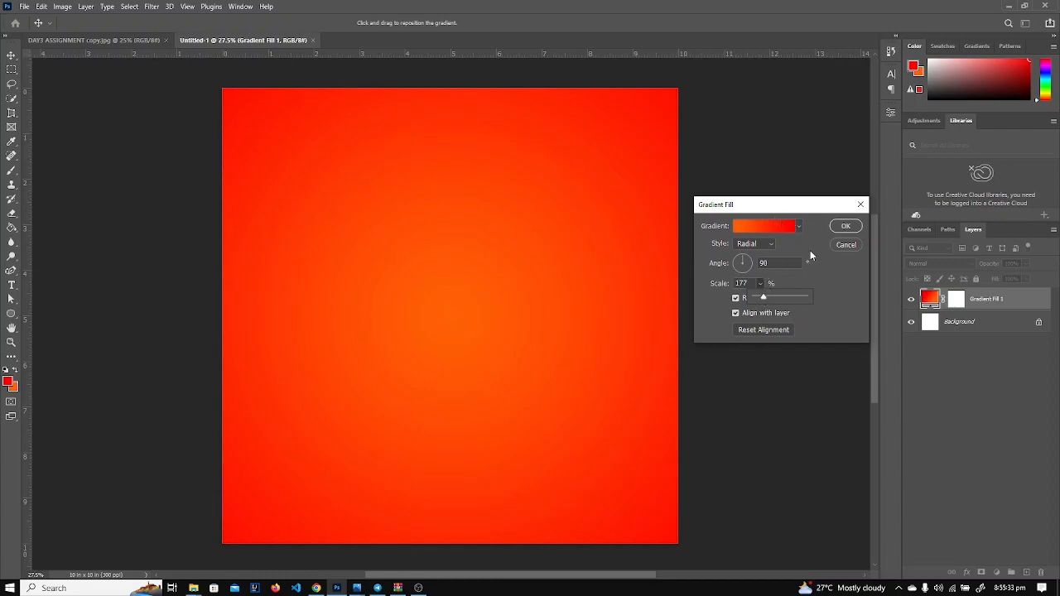
left_click(851, 286)
left_click(739, 298)
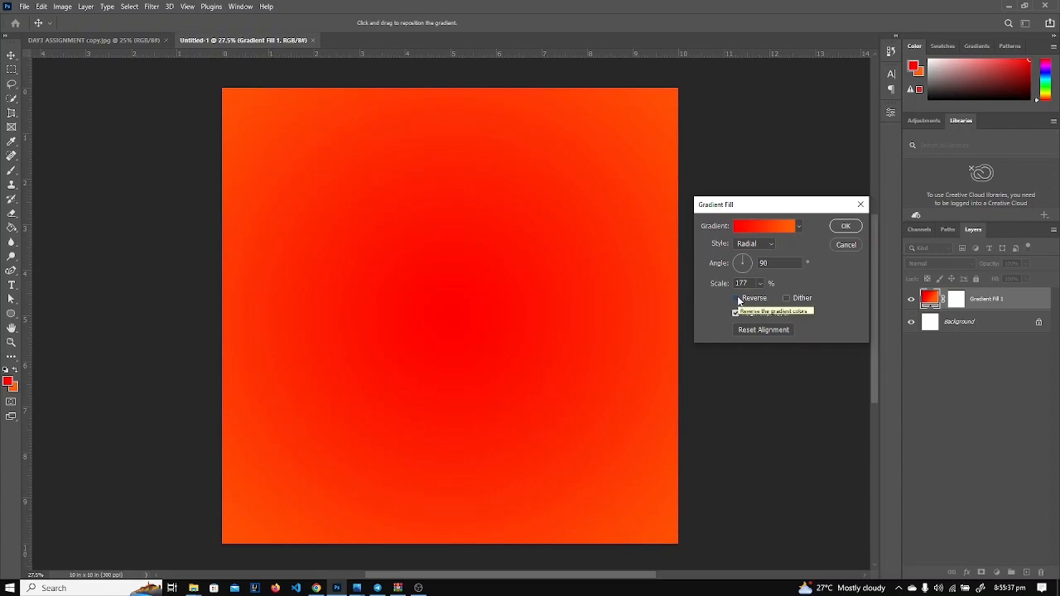
left_click(738, 299)
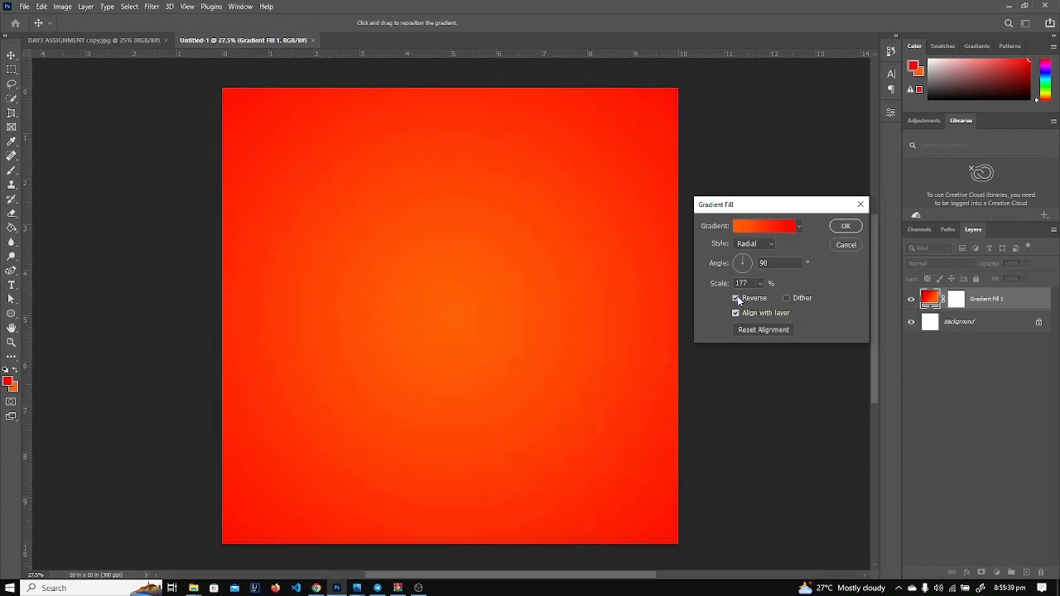
left_click(738, 299)
left_click(738, 299)
left_click(844, 227)
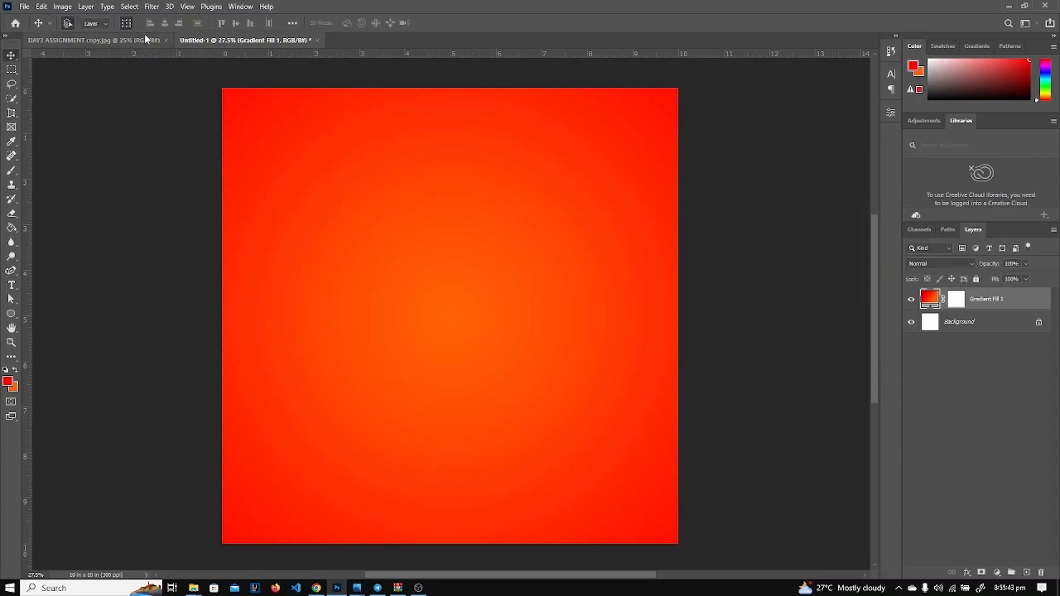
Check the reference poster, then return to Untitled-1 and open the File menu.
left_click(79, 41)
scroll(398, 238, "up", 3)
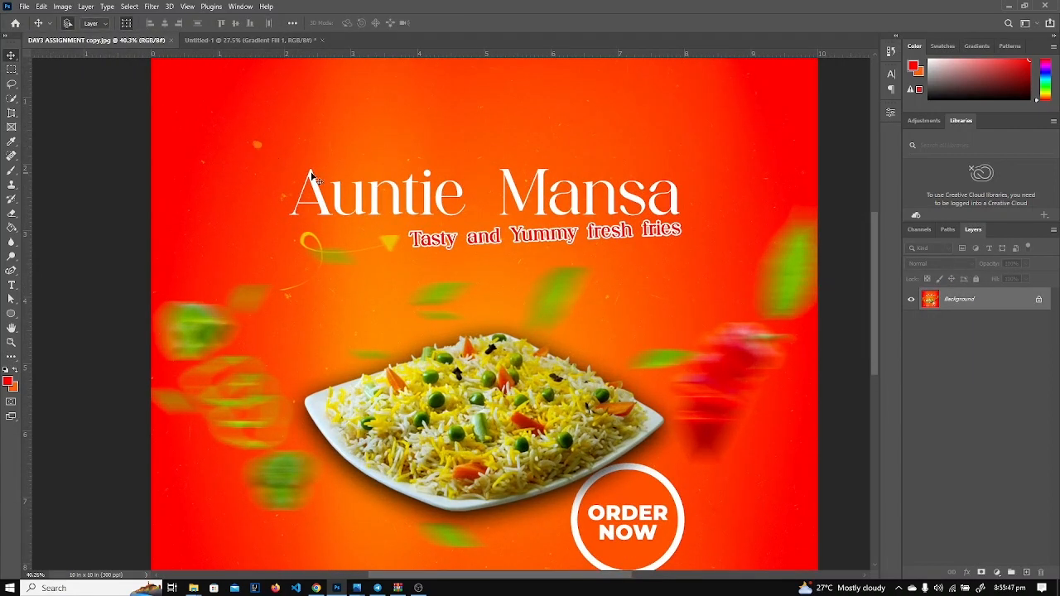
scroll(311, 176, "down", 2)
scroll(310, 156, "up", 4)
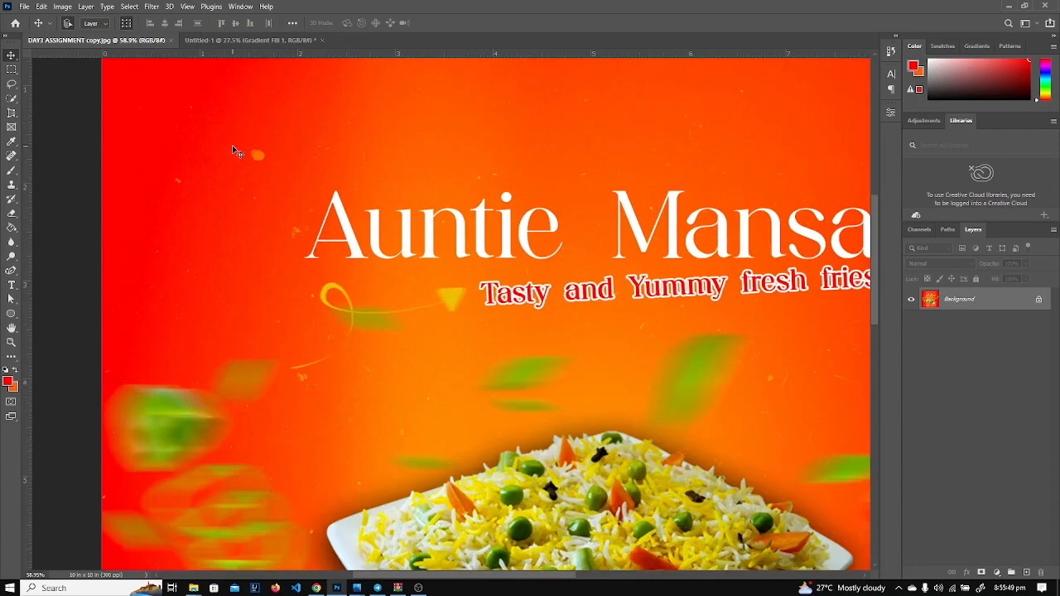
scroll(231, 152, "down", 3)
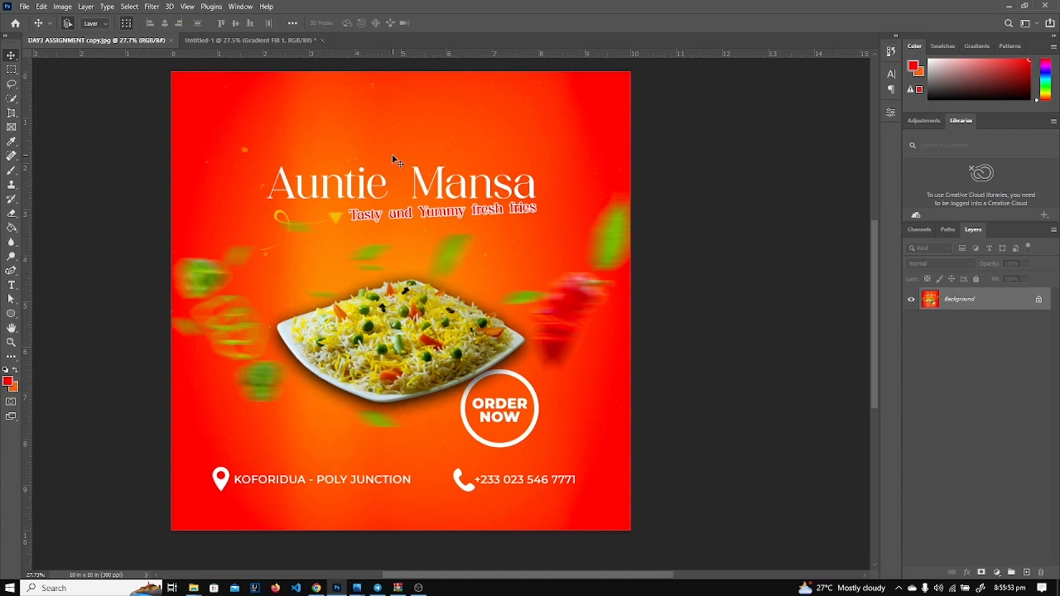
scroll(395, 160, "up", 1)
left_click(252, 39)
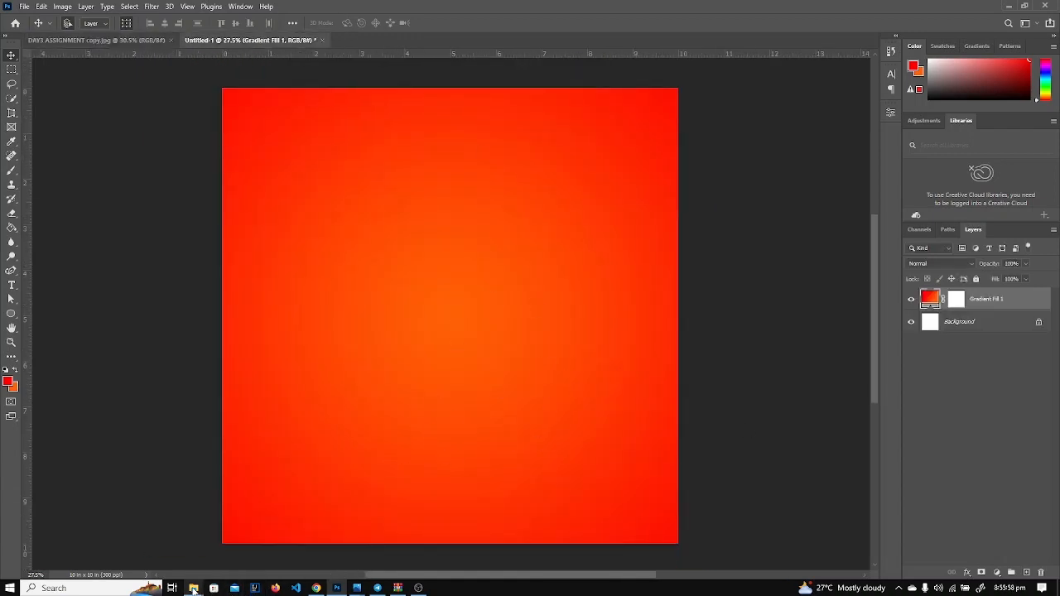
mouse_move(193, 588)
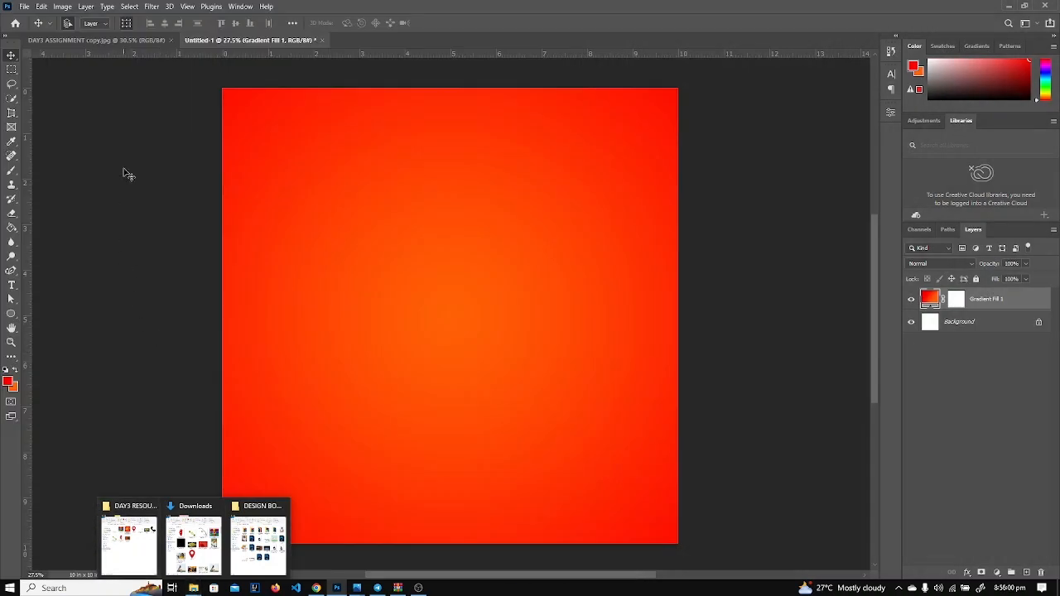
left_click(24, 7)
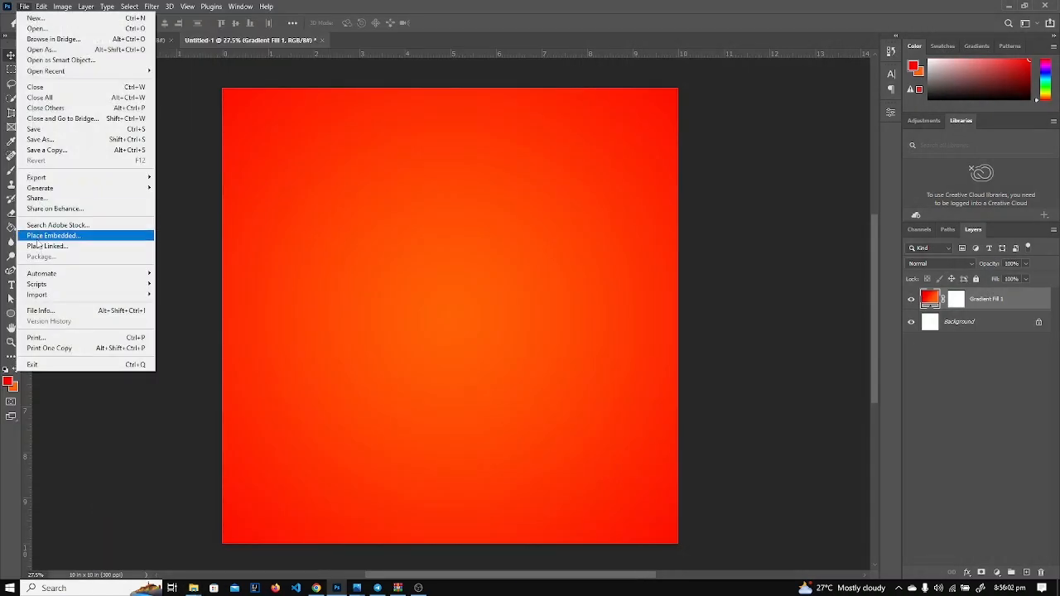
Place Vintage Light Leaks (2) embedded and stretch it to cover the whole canvas.
left_click(66, 235)
scroll(389, 232, "down", 1)
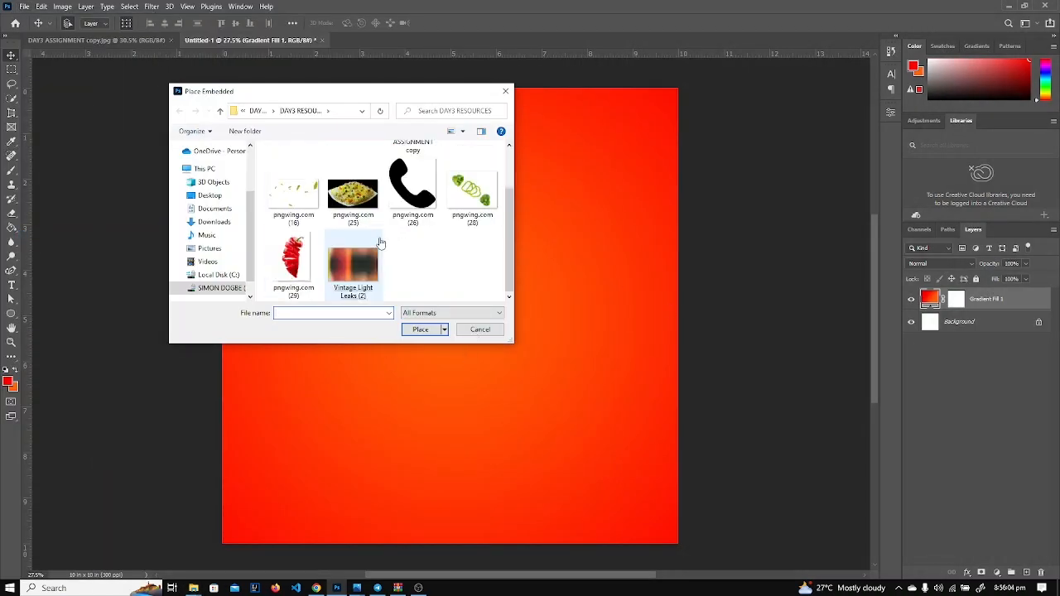
double_click(356, 265)
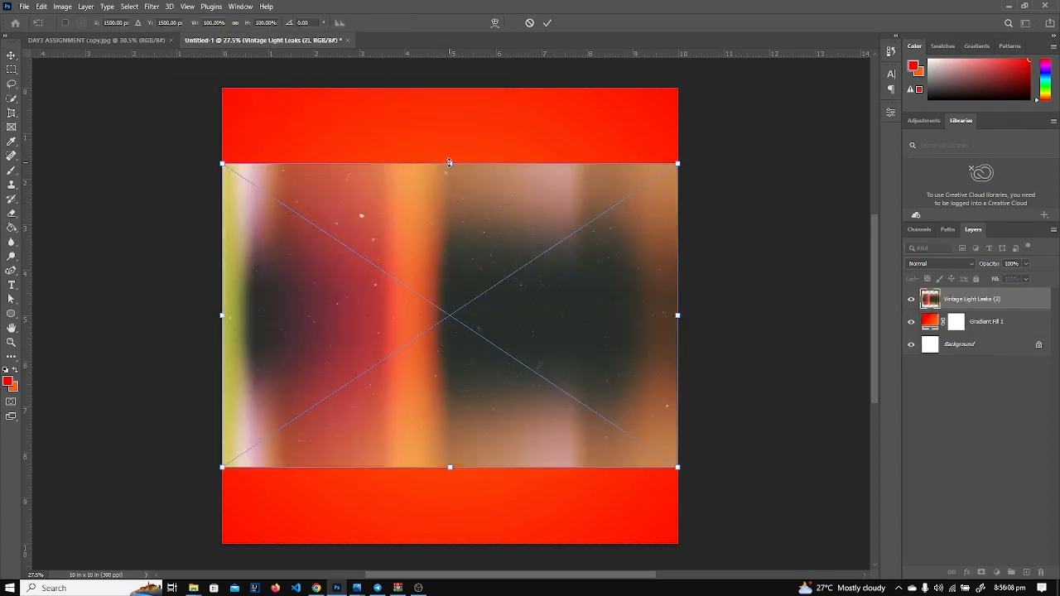
left_click_drag(449, 164, 450, 85)
left_click_drag(447, 466, 454, 543)
key("Return")
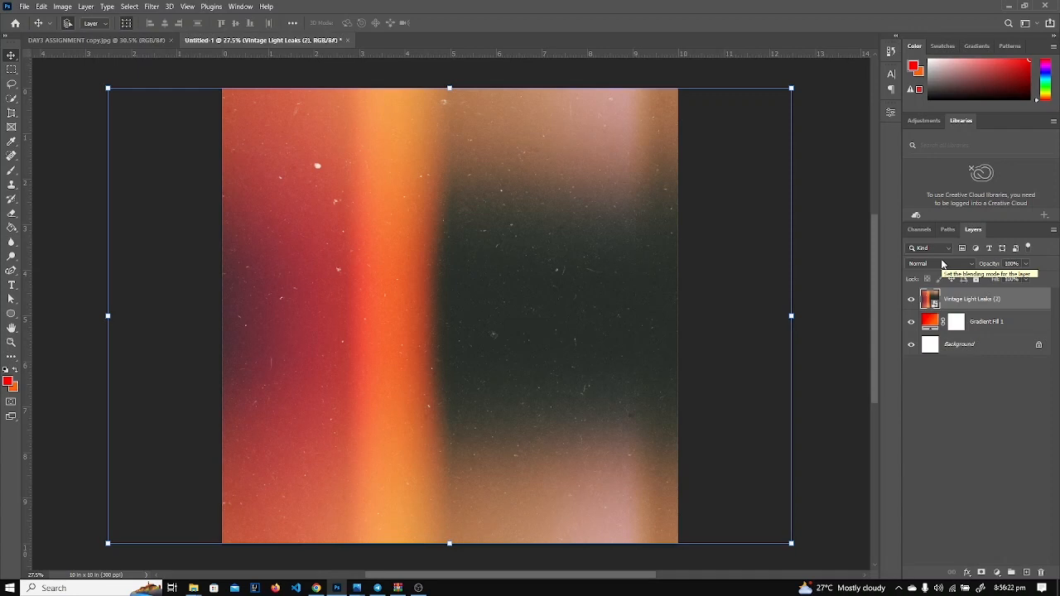
Try Luminosity and Overlay blending on the light-leak layer, comparing against the reference.
left_click(942, 263)
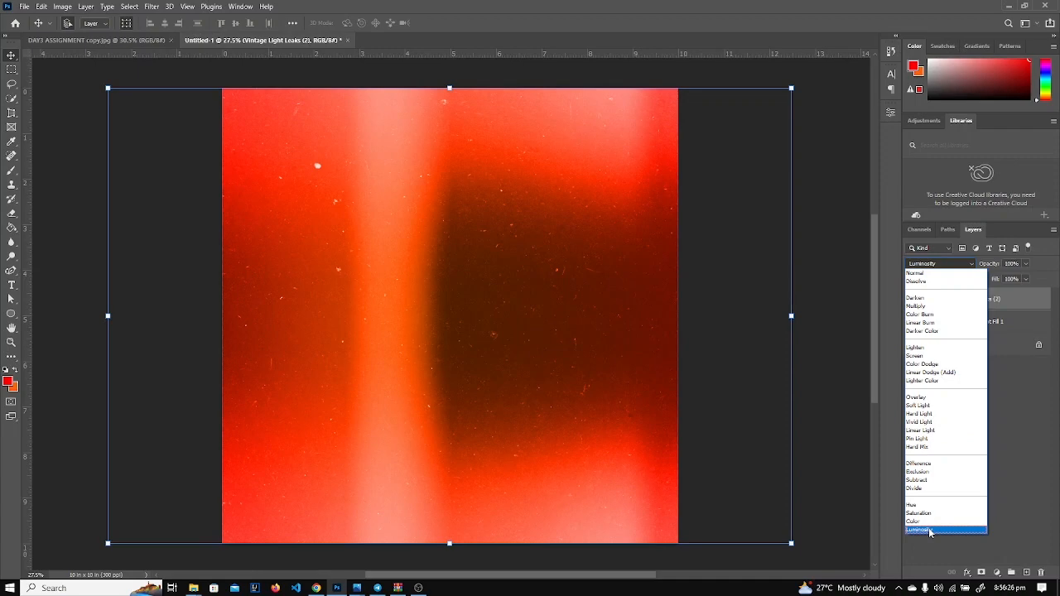
left_click(929, 530)
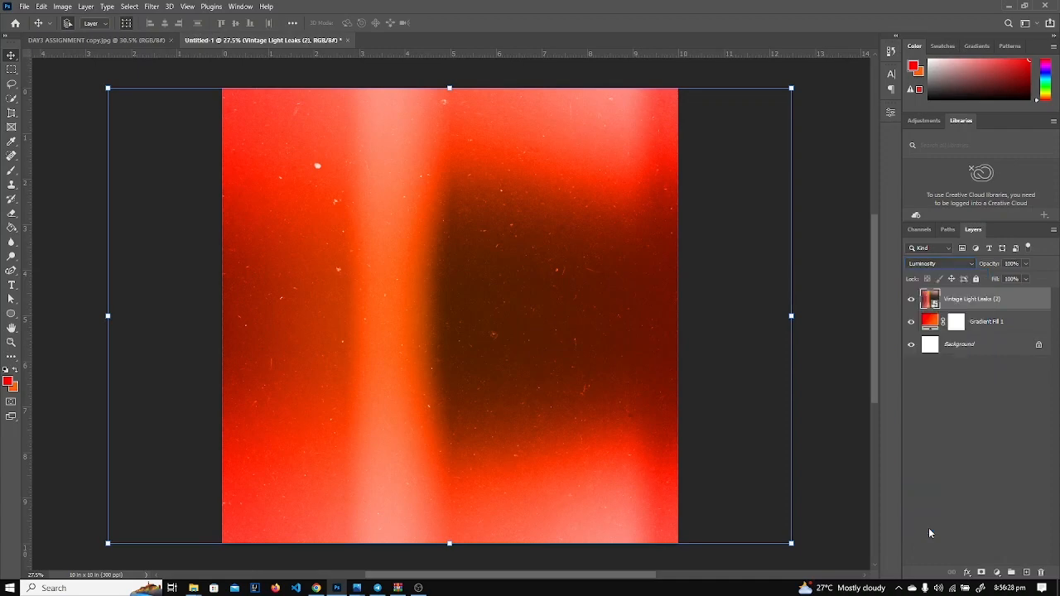
left_click(952, 265)
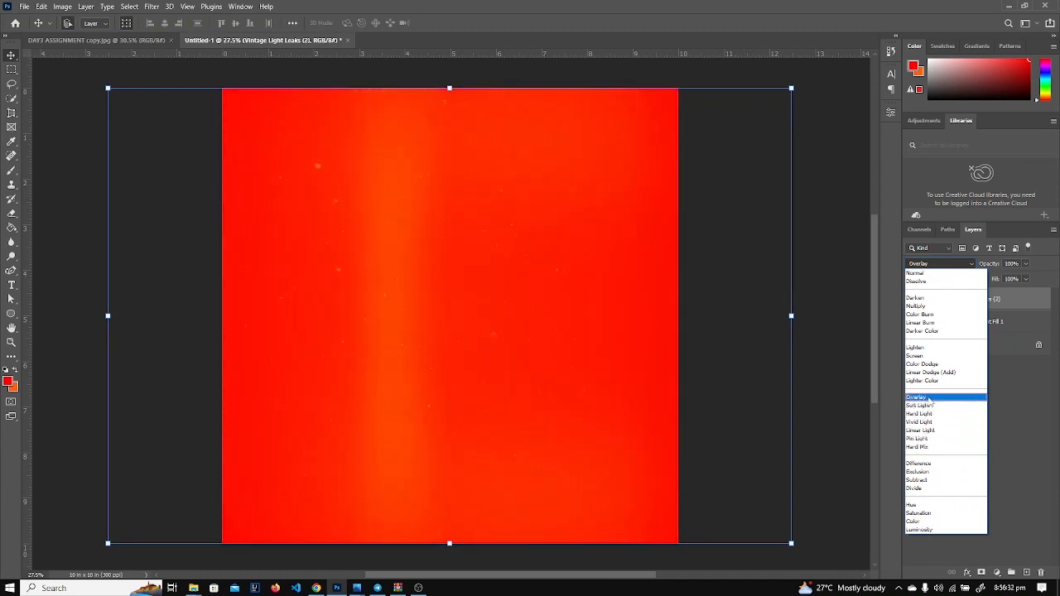
left_click(929, 400)
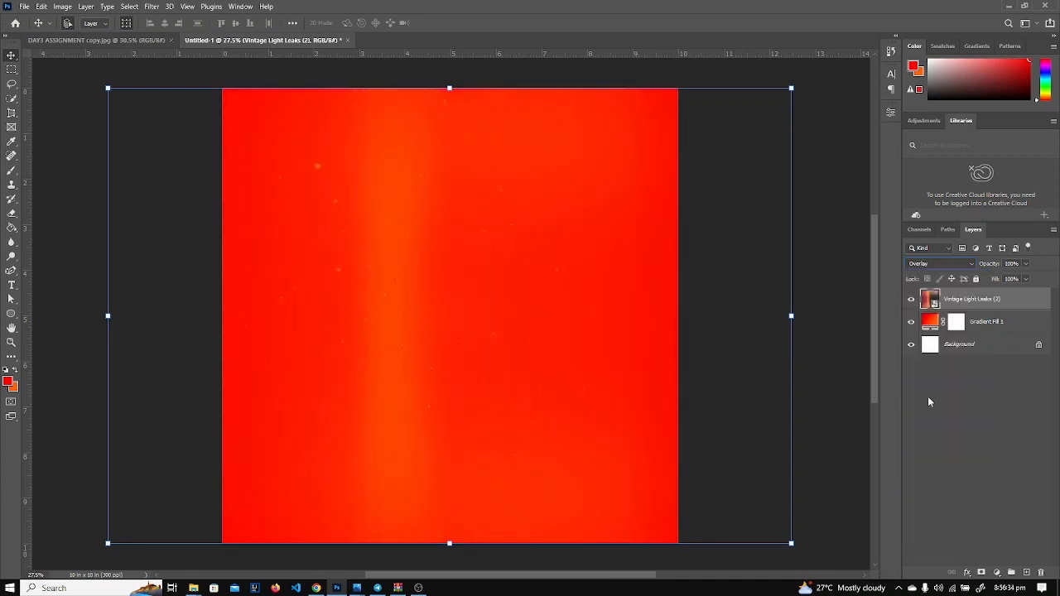
left_click(826, 379)
left_click(406, 349)
left_click(129, 40)
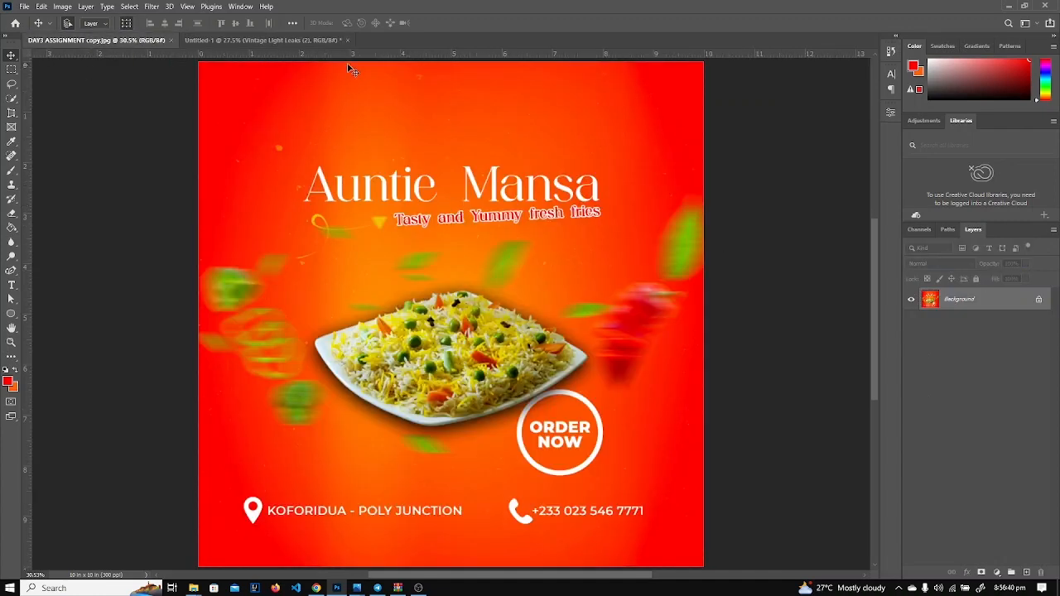
left_click(222, 40)
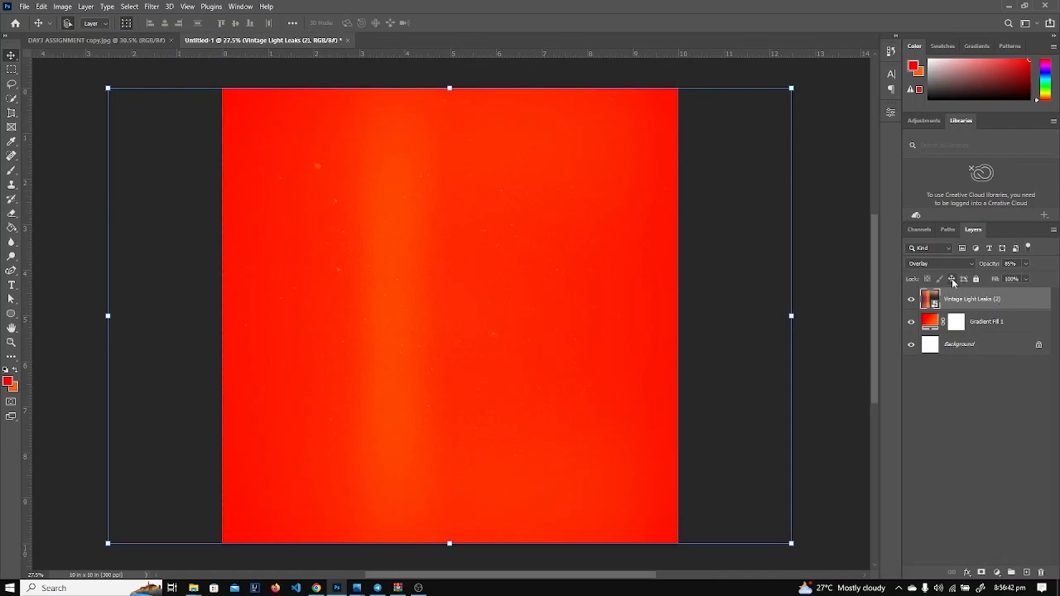
Blend the light-leak layer as Soft Light at 70% opacity.
left_click_drag(983, 265, 974, 265)
left_click(940, 264)
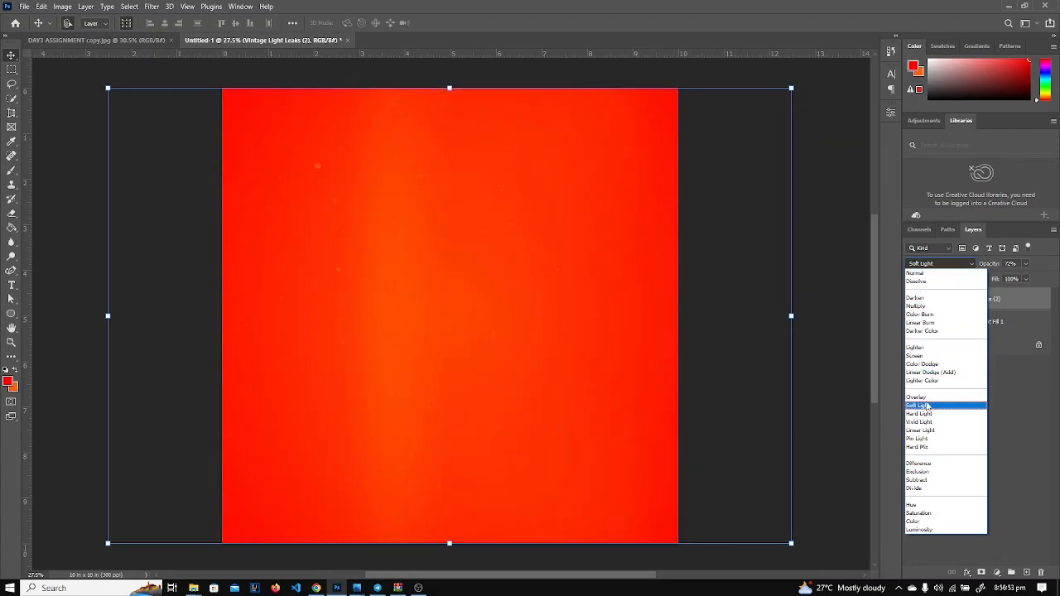
left_click(926, 405)
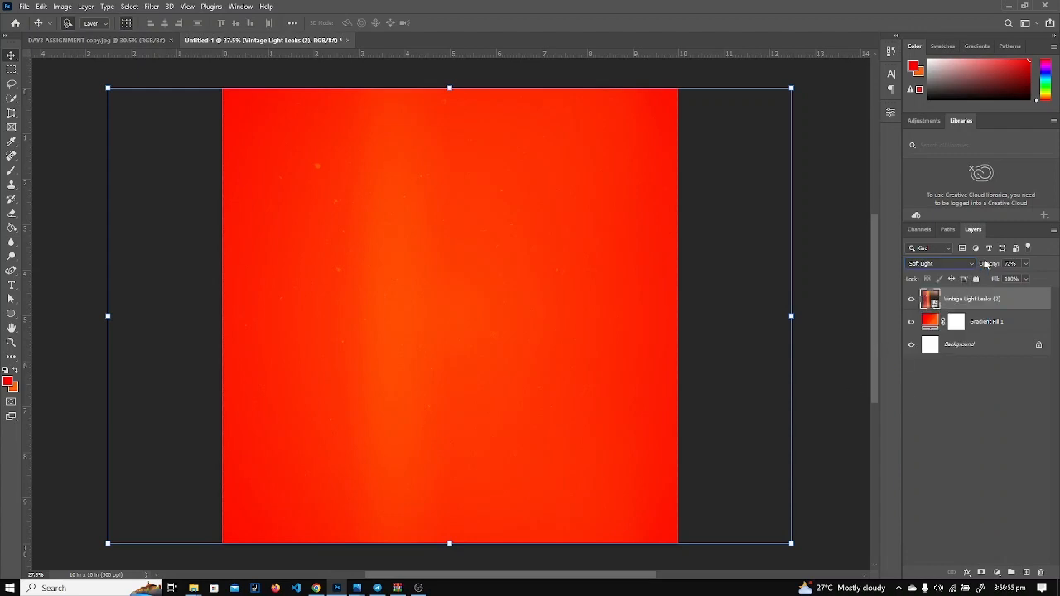
left_click_drag(986, 266, 985, 266)
left_click(809, 241)
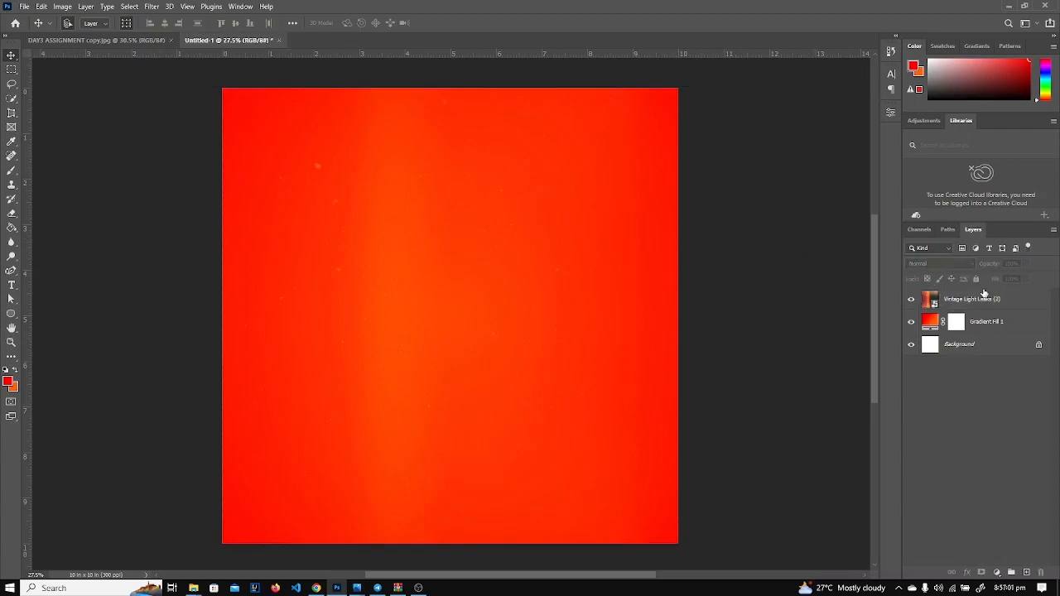
left_click(982, 300)
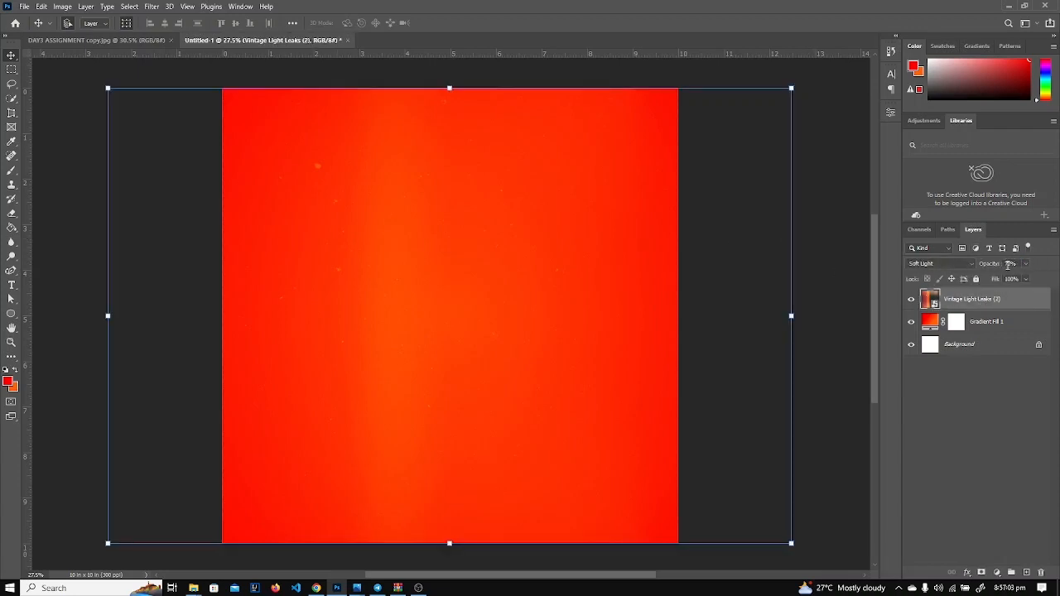
left_click(821, 296)
left_click(124, 40)
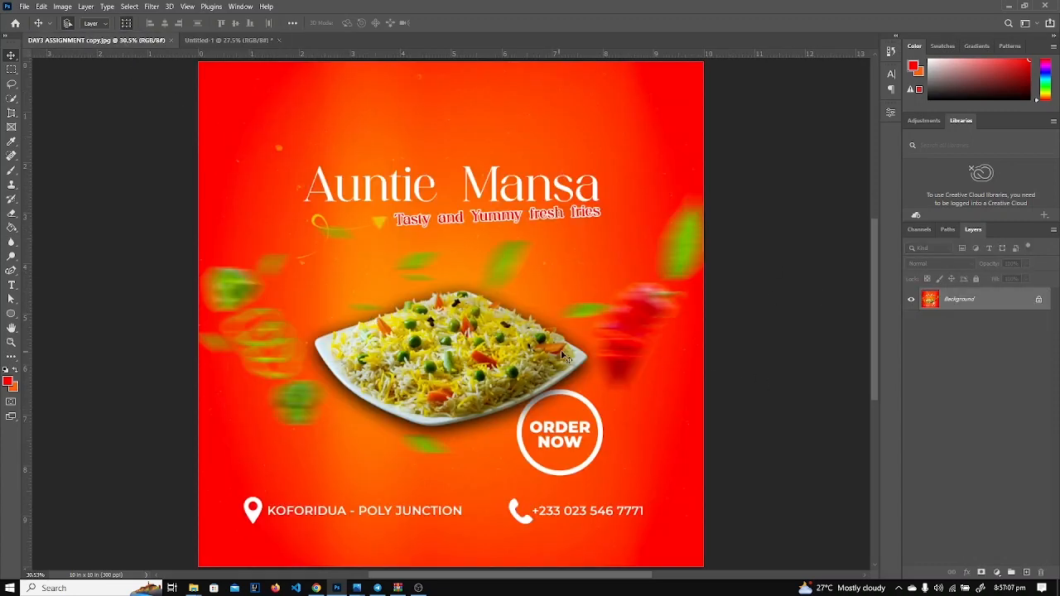
scroll(590, 362, "down", 2)
scroll(589, 362, "up", 3)
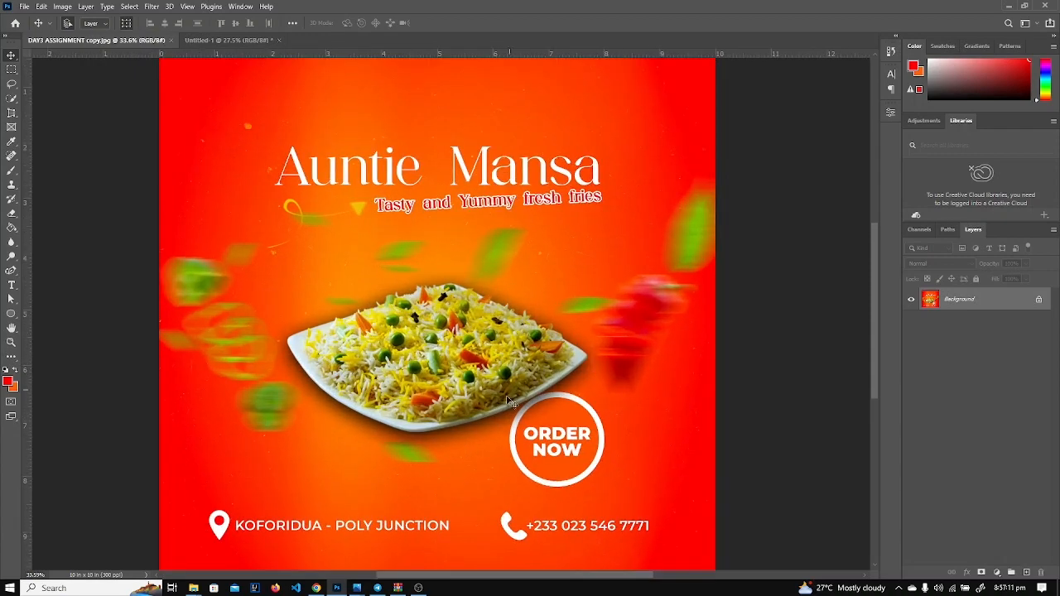
left_click(234, 39)
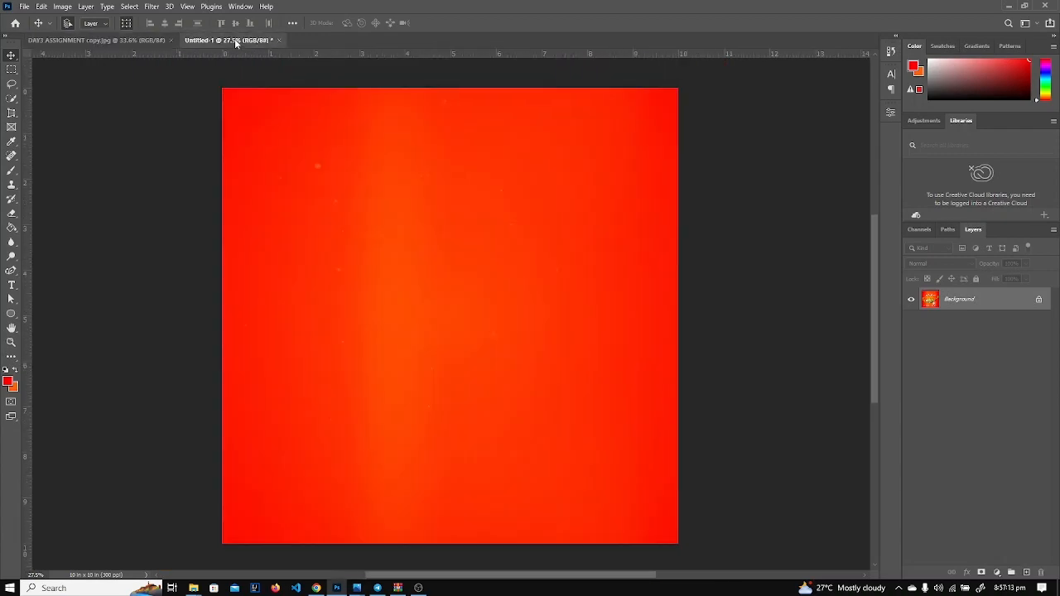
mouse_move(316, 588)
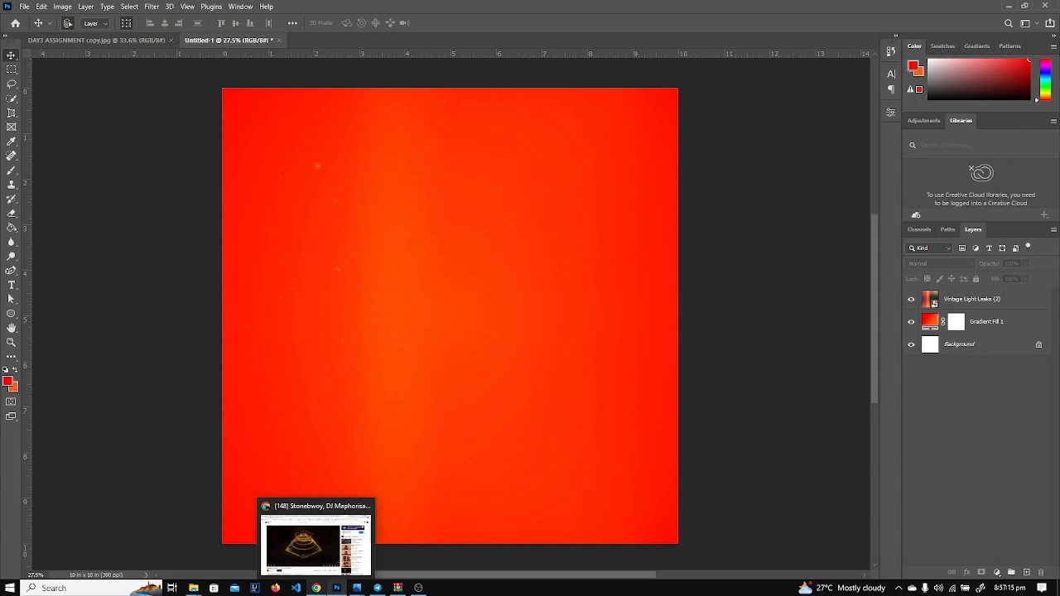
Place pngwing.com (25) embedded and shrink the rice plate to the canvas centre.
left_click(24, 7)
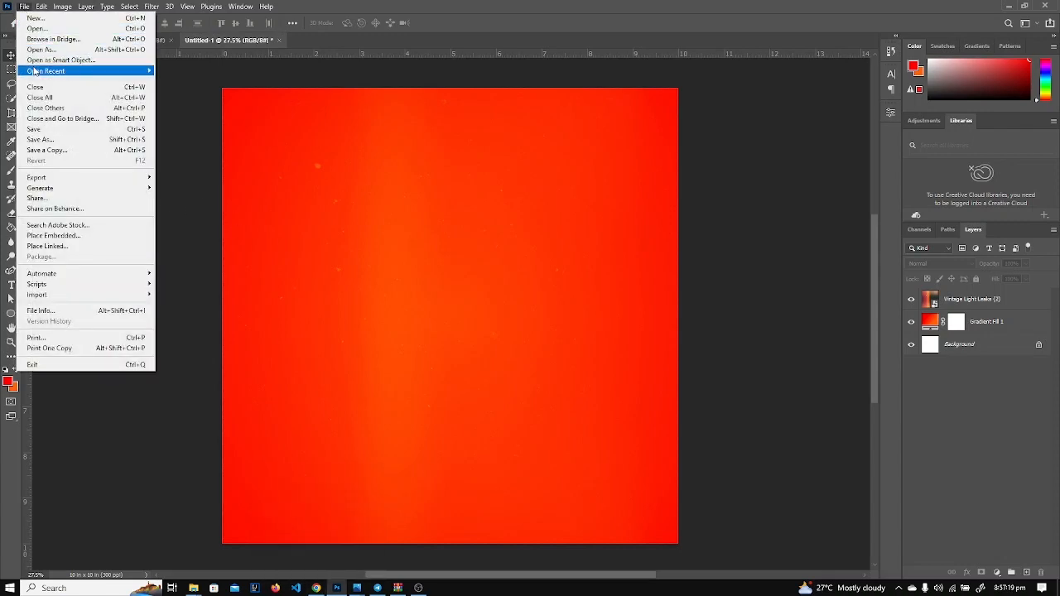
left_click(60, 236)
double_click(348, 260)
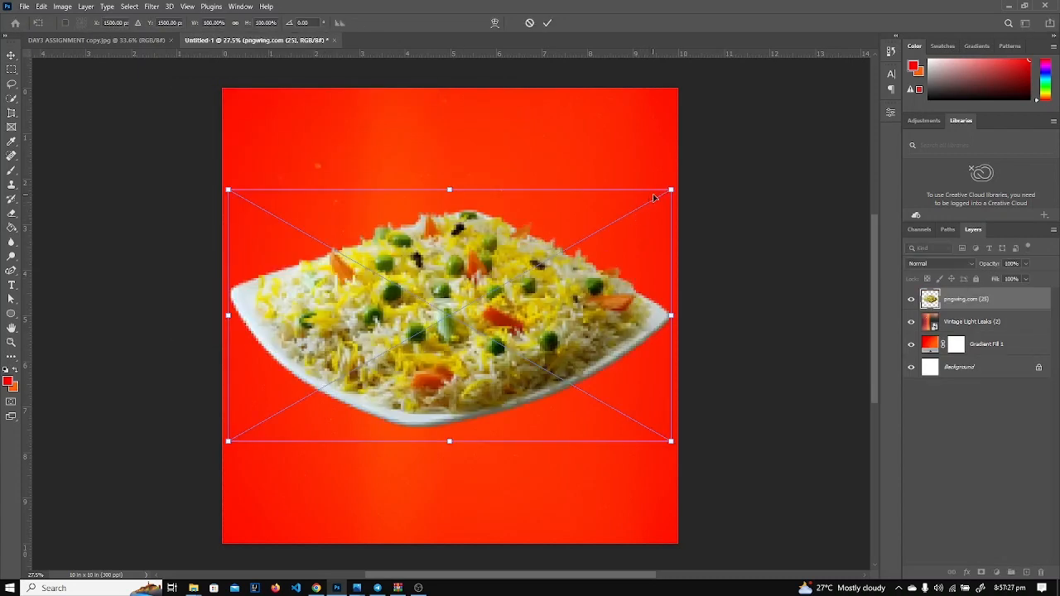
left_click_drag(675, 189, 514, 284)
left_click_drag(444, 350, 525, 323)
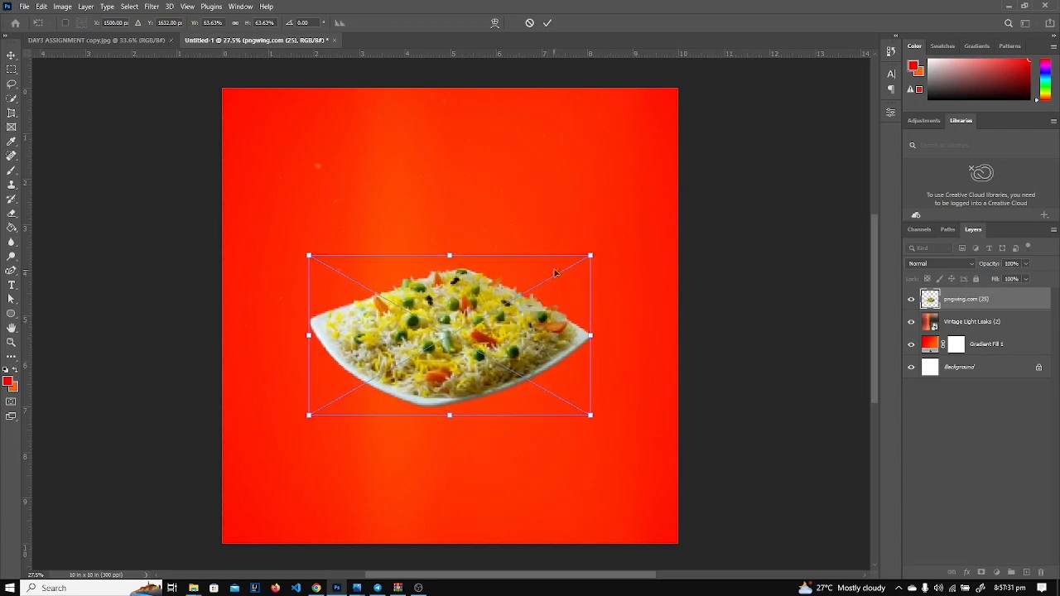
left_click_drag(591, 253, 577, 263)
left_click_drag(502, 326, 515, 316)
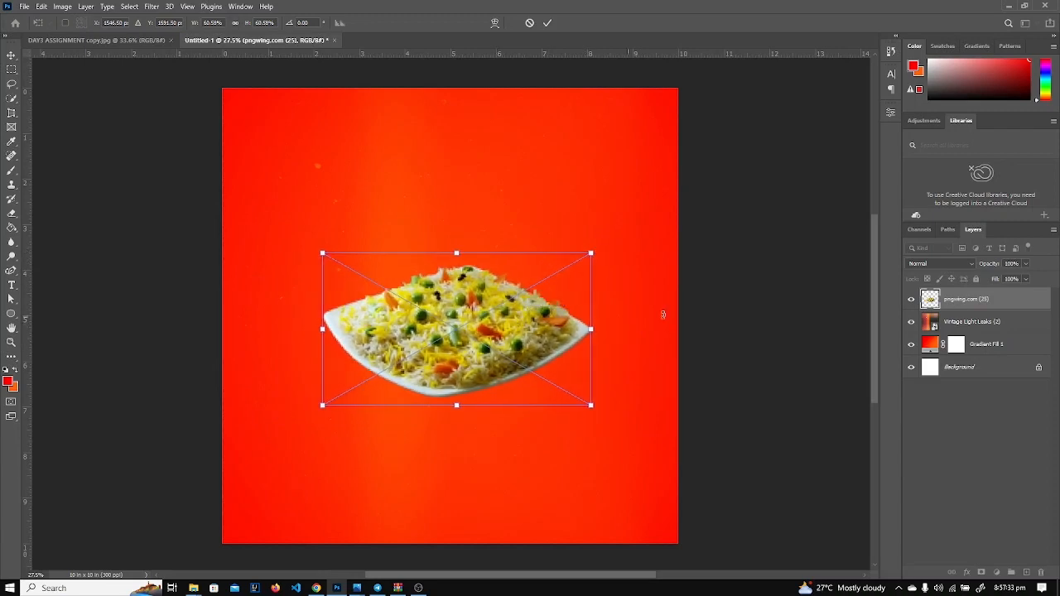
key("Return")
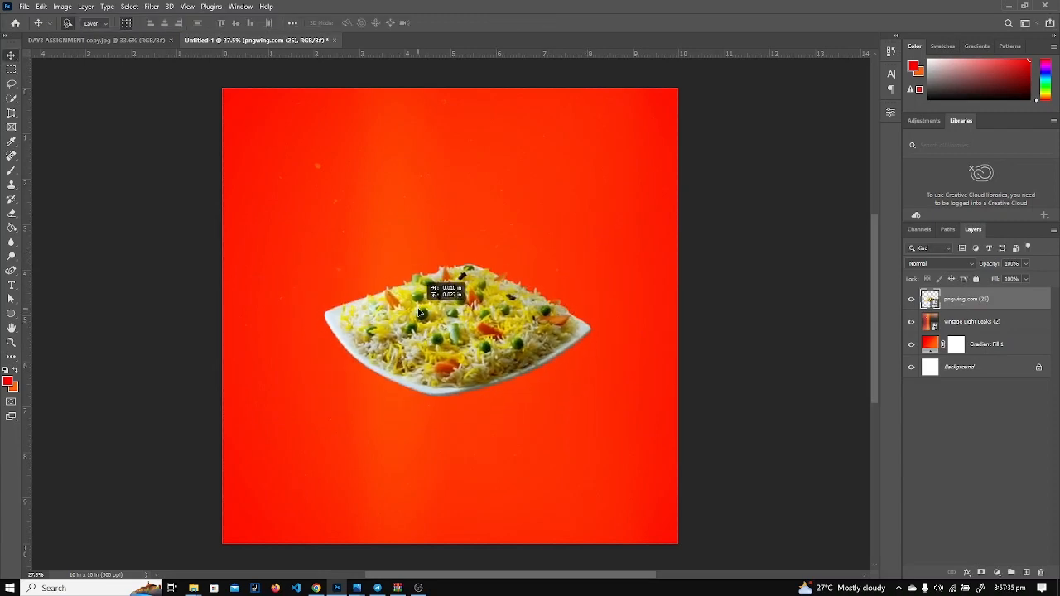
Compare with the reference design and reposition the rice plate on the gradient.
scroll(462, 354, "up", 3)
scroll(462, 355, "down", 4)
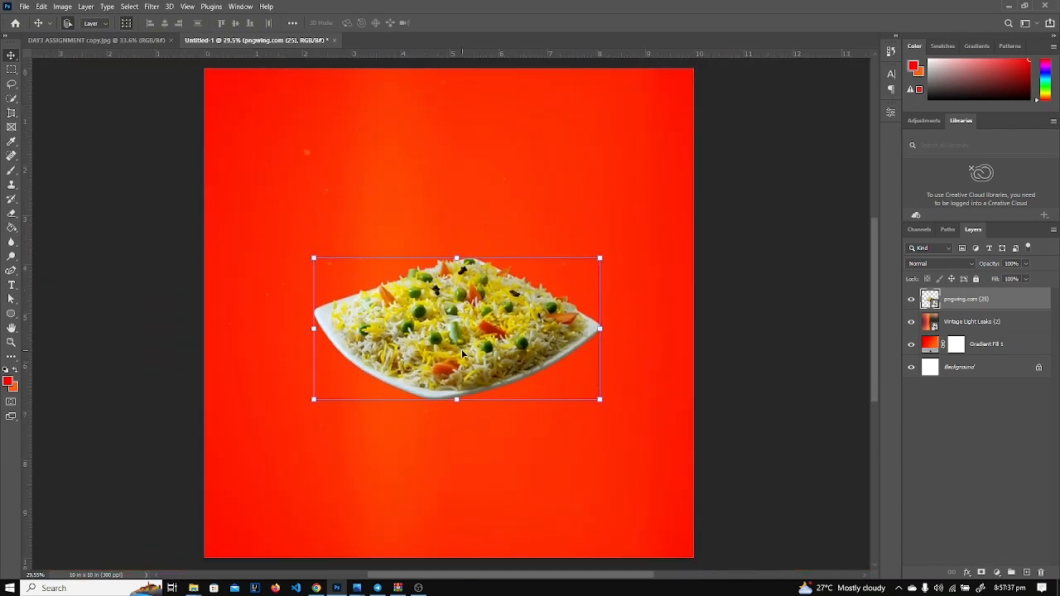
scroll(462, 354, "up", 4)
scroll(462, 355, "down", 3)
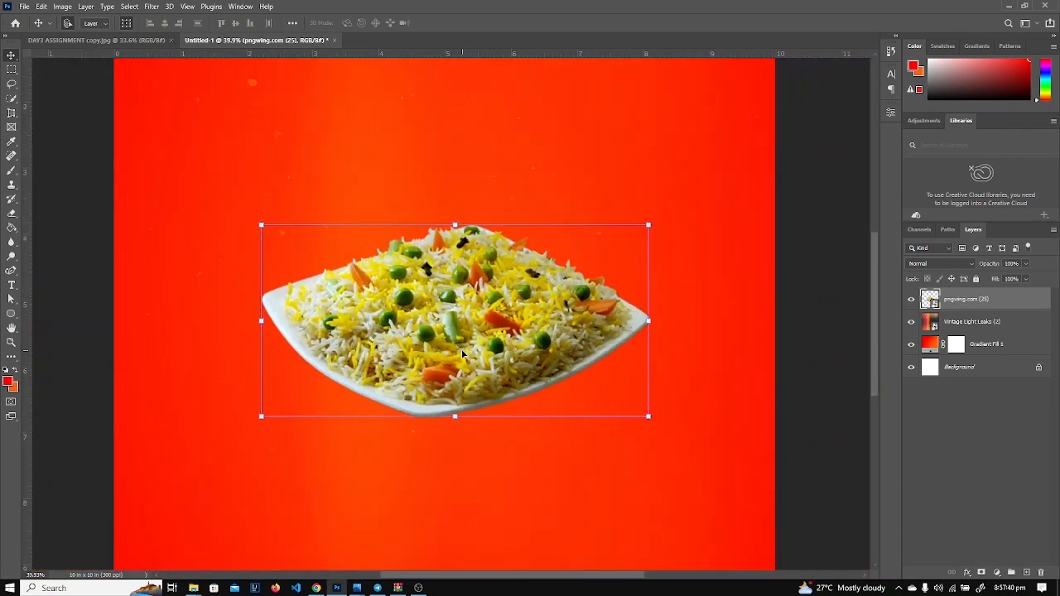
scroll(462, 354, "down", 1)
left_click(96, 42)
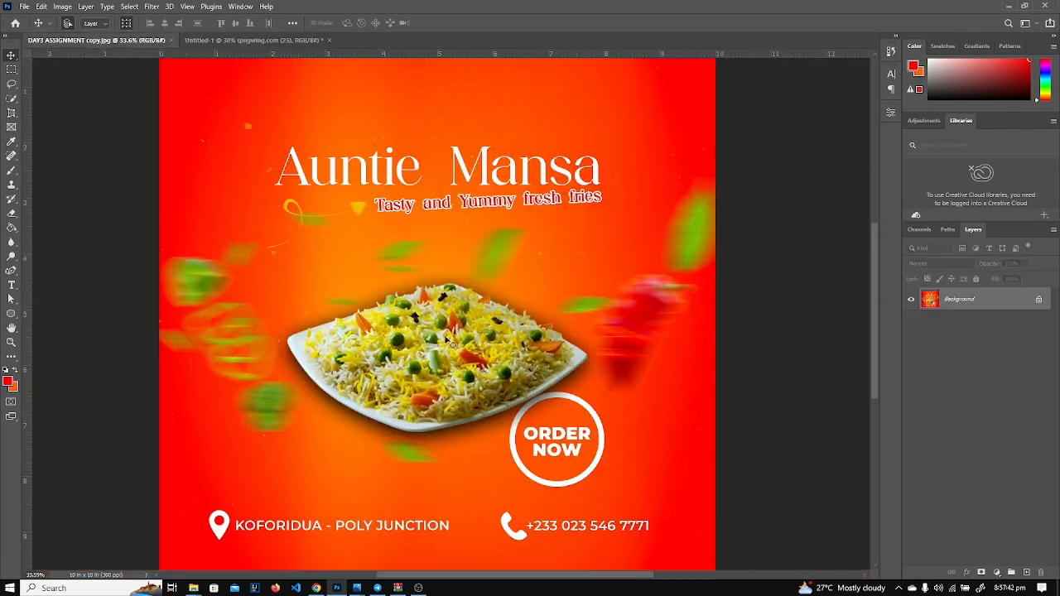
scroll(428, 389, "up", 2)
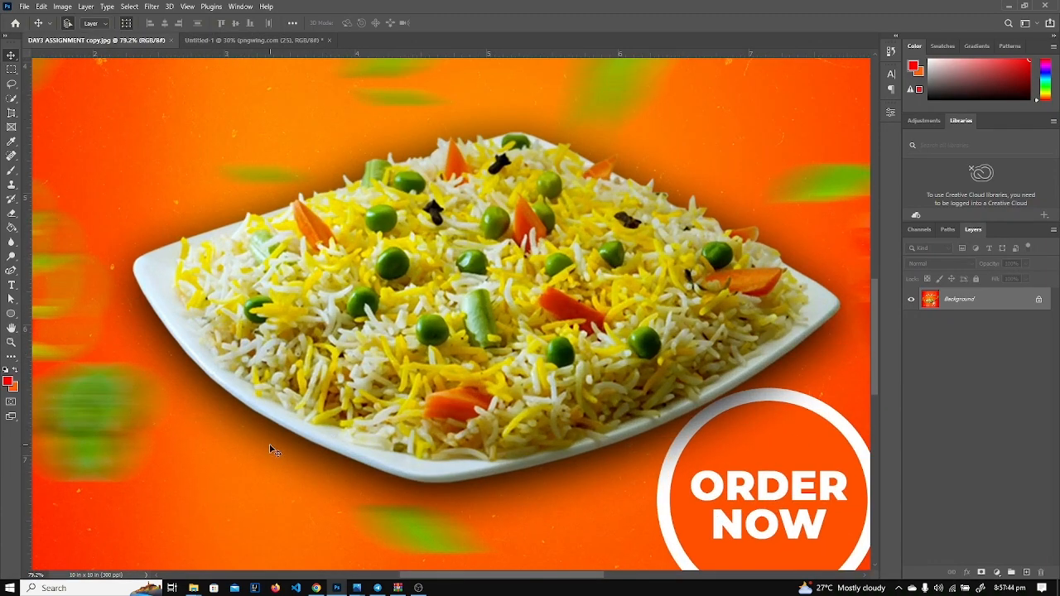
scroll(327, 448, "down", 1)
scroll(324, 444, "down", 3)
scroll(327, 442, "up", 3)
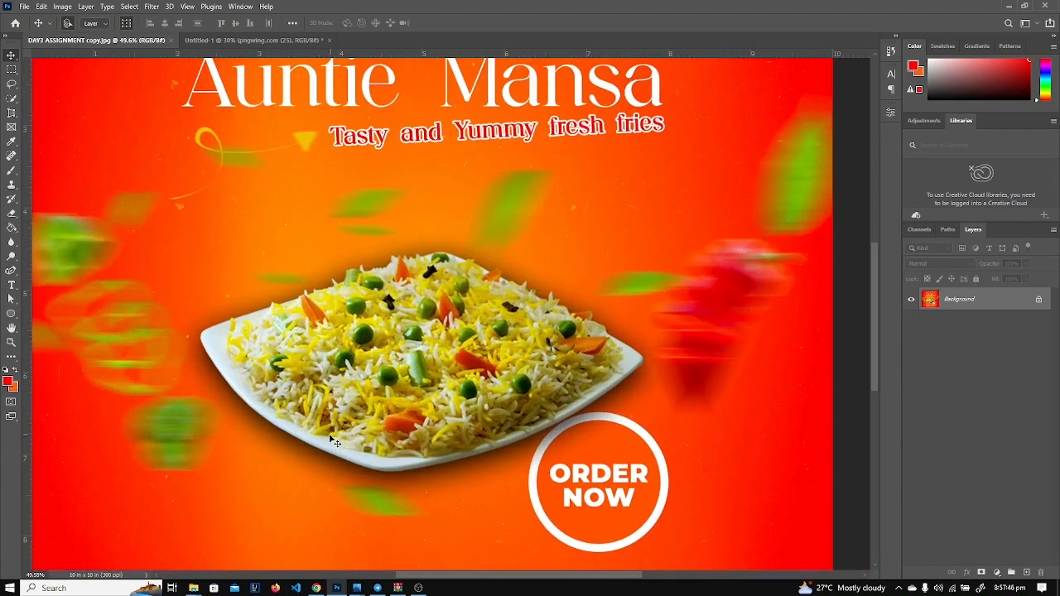
scroll(330, 439, "down", 3)
scroll(332, 441, "up", 1)
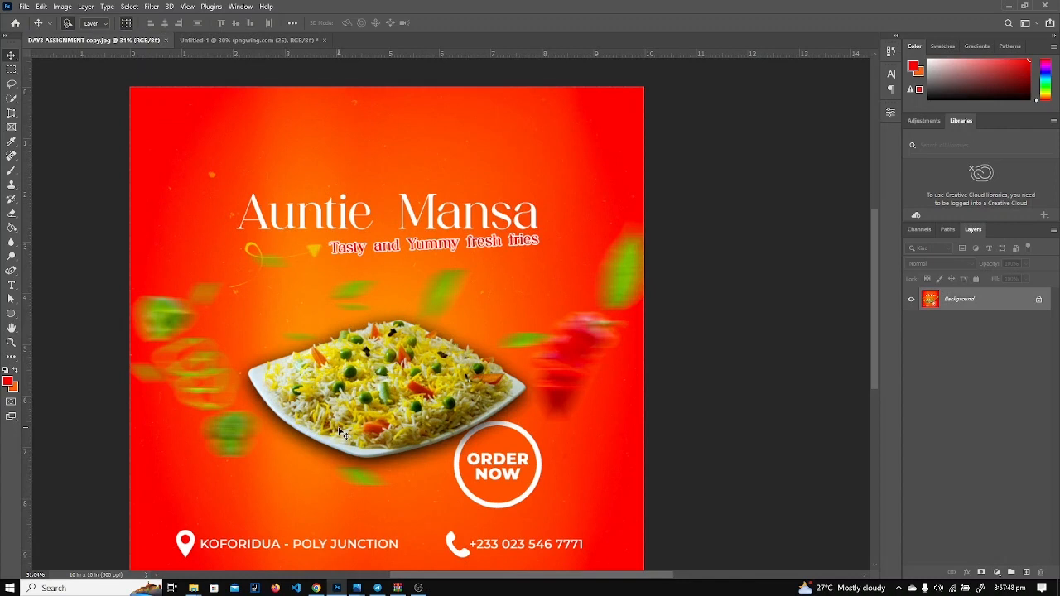
scroll(338, 427, "down", 1)
left_click(280, 40)
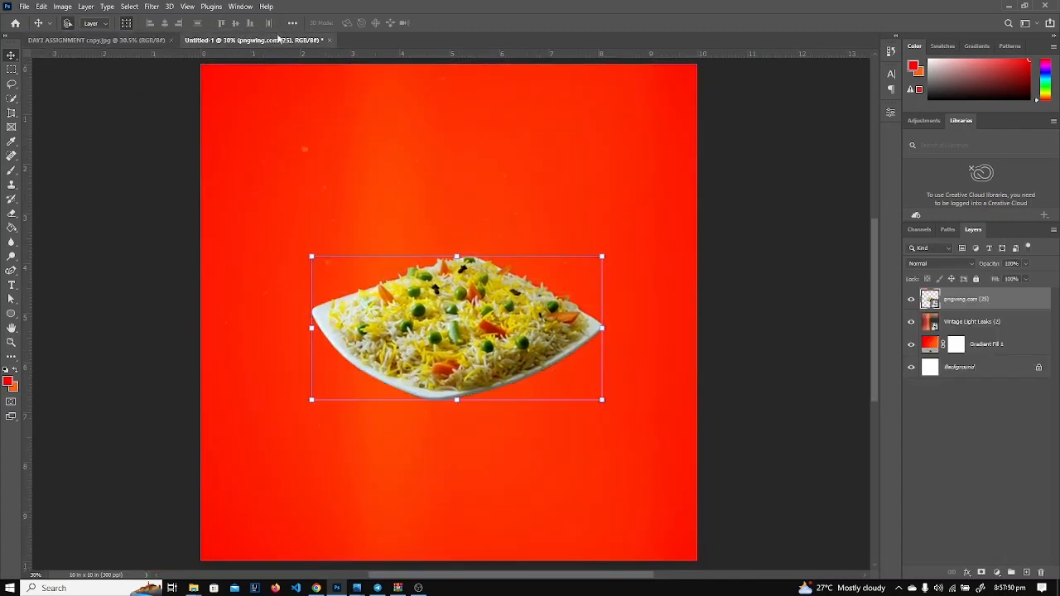
left_click_drag(445, 340, 438, 341)
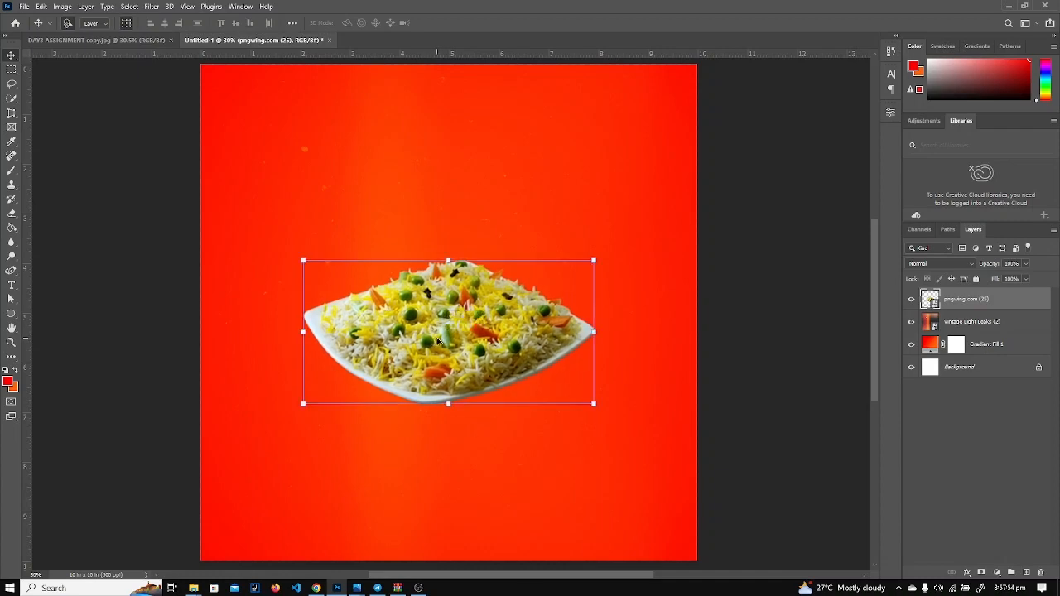
Open the Blending Options layer style for the rice plate layer.
left_click(968, 575)
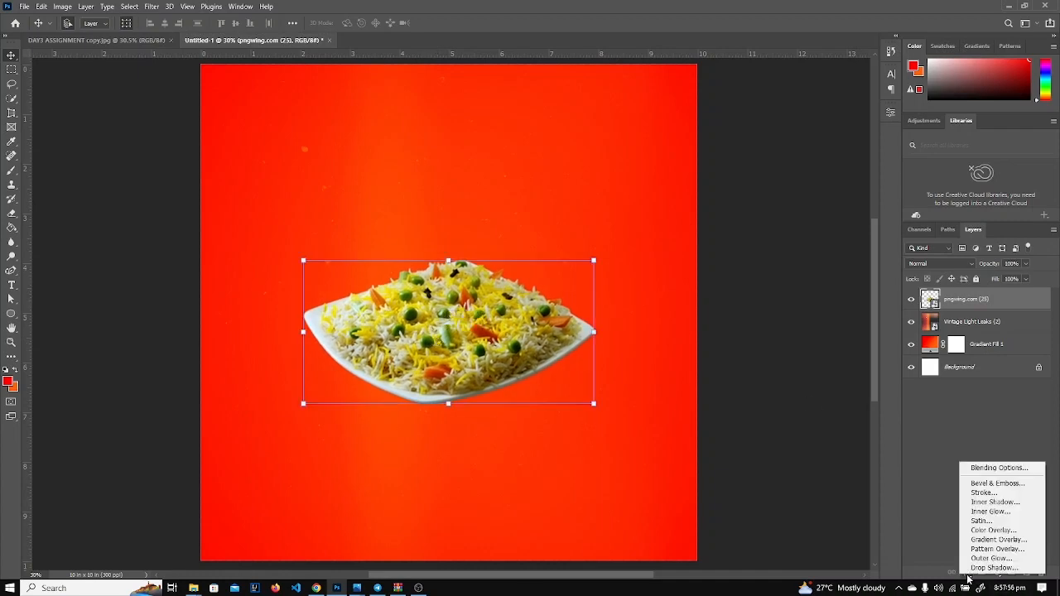
left_click(967, 469)
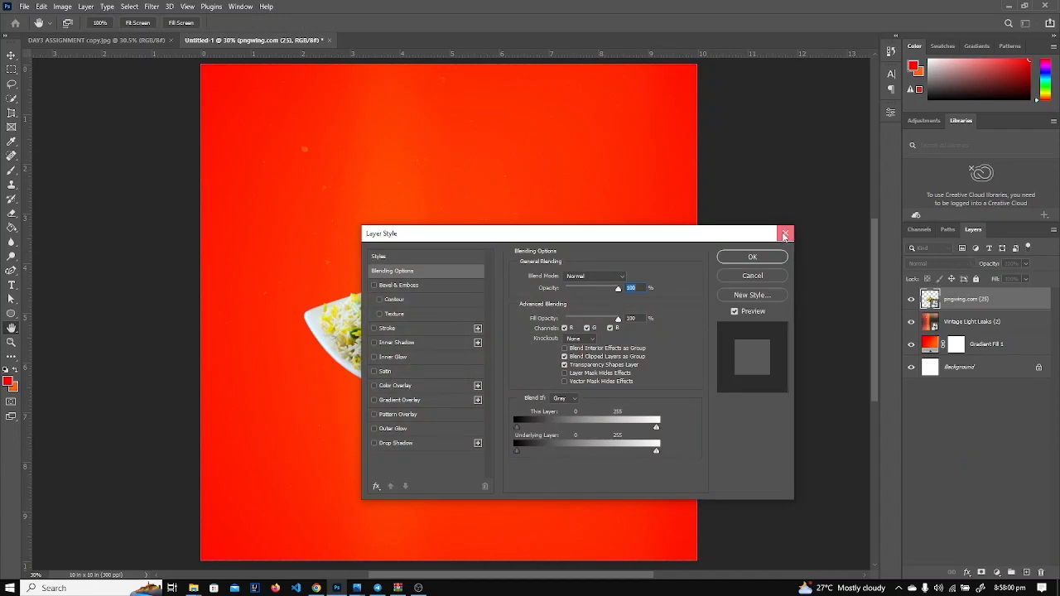
left_click(785, 233)
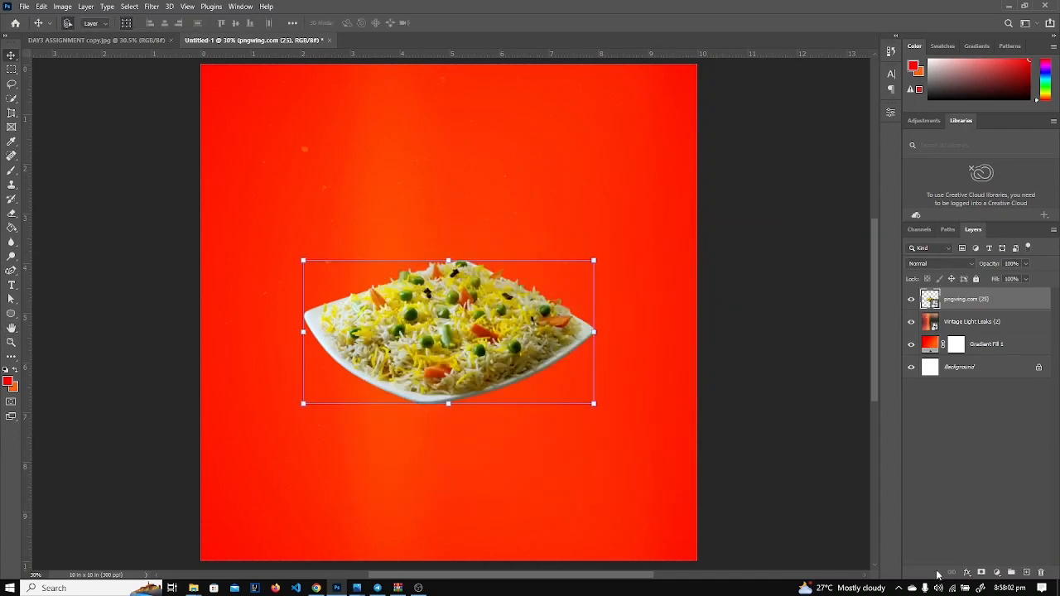
left_click(967, 573)
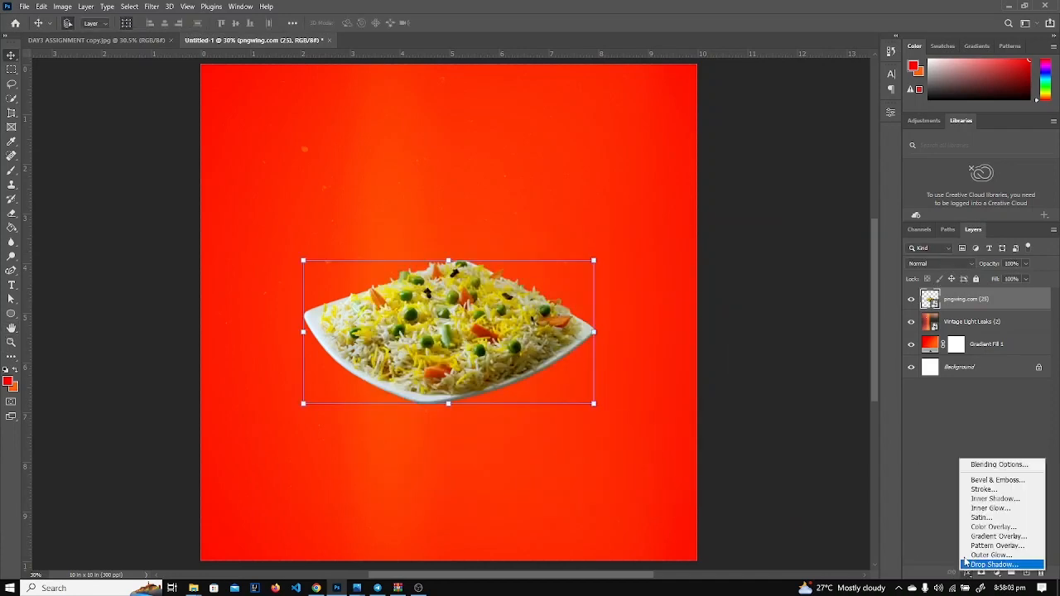
left_click(977, 465)
left_click_drag(572, 233, 880, 185)
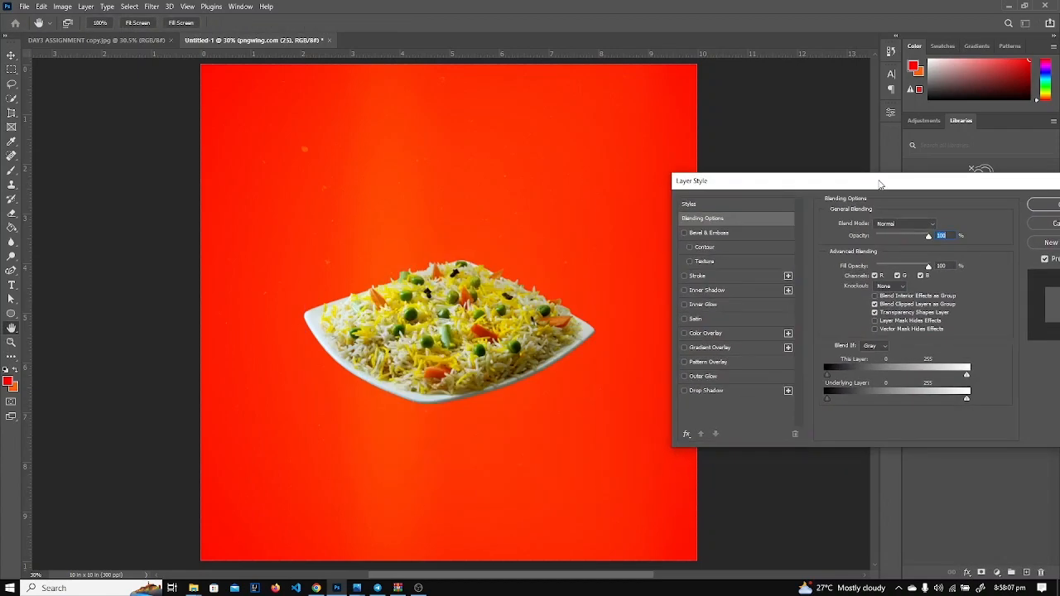
Enable Drop Shadow with distance 7 and a linear contour.
left_click(684, 390)
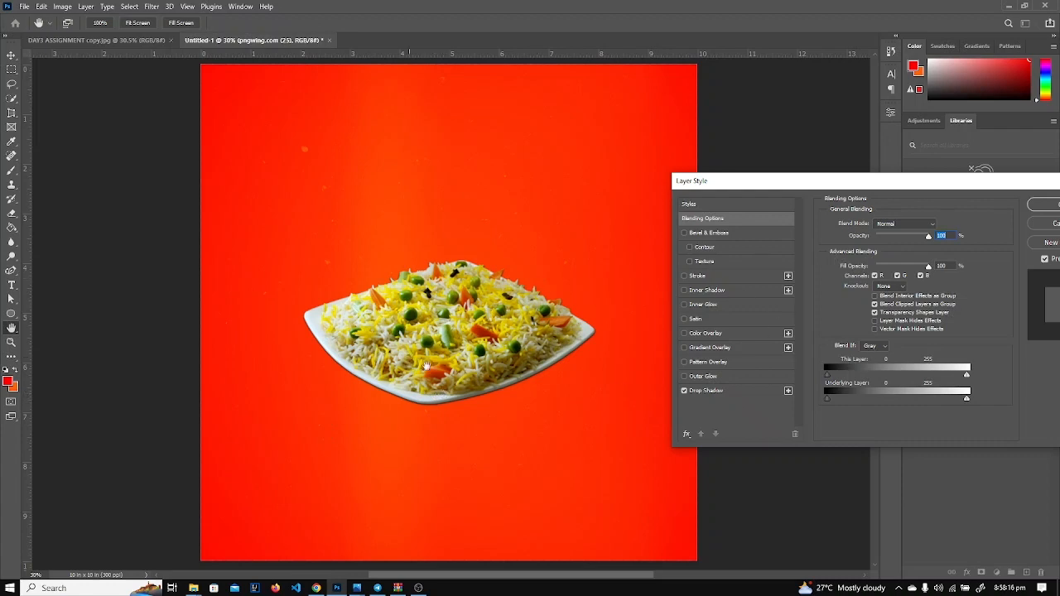
left_click(728, 392)
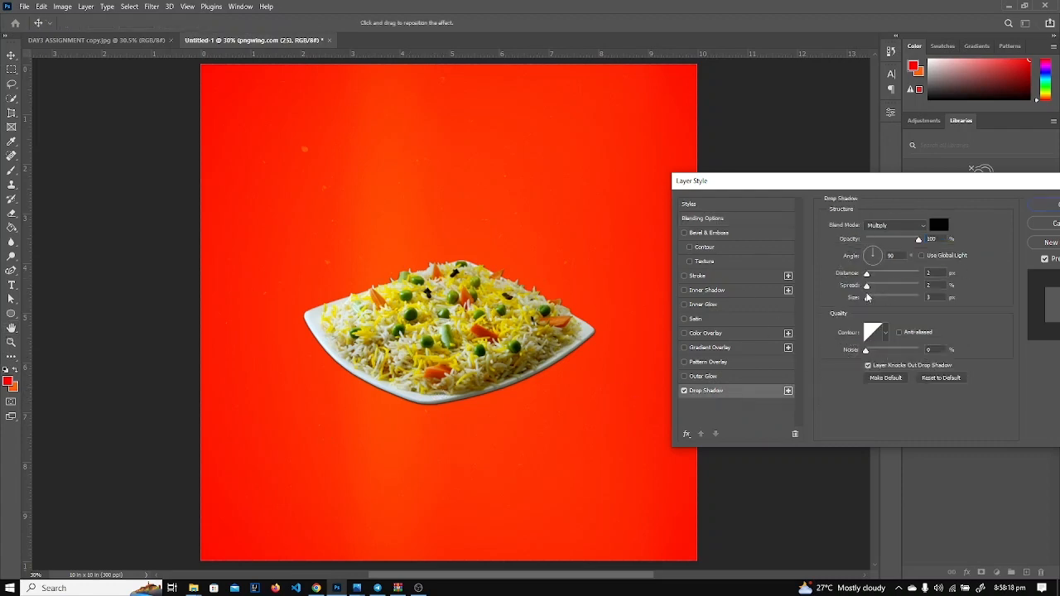
left_click_drag(867, 273, 885, 296)
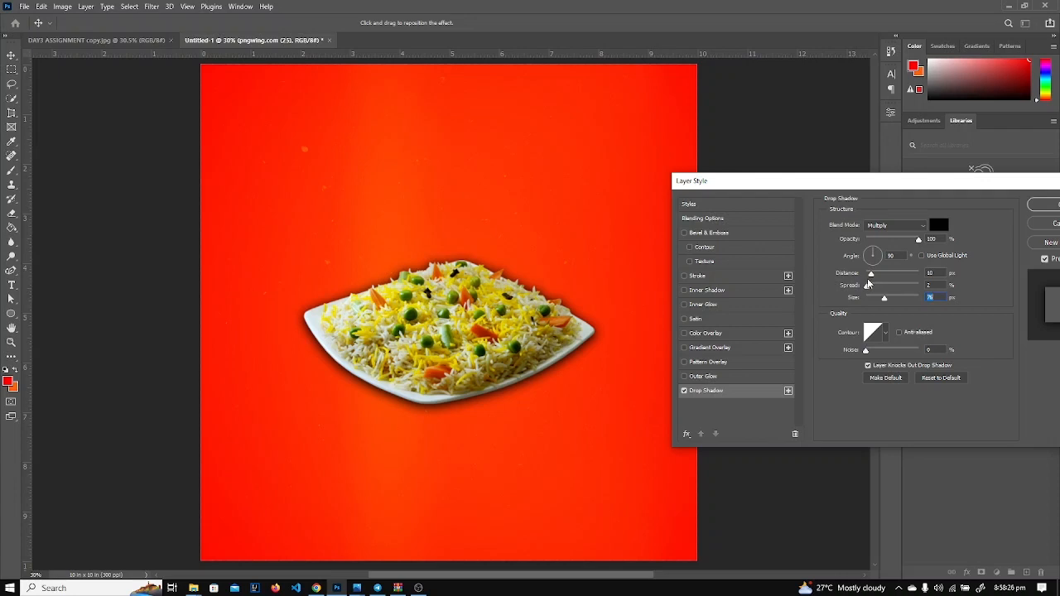
left_click_drag(870, 280, 870, 279)
left_click(886, 334)
left_click(853, 358)
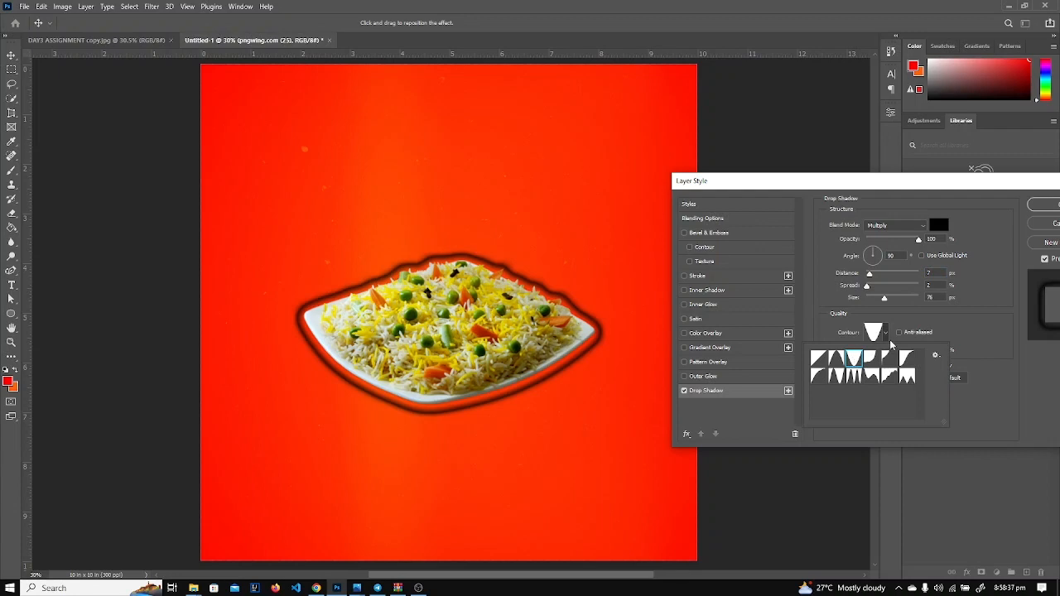
left_click(822, 358)
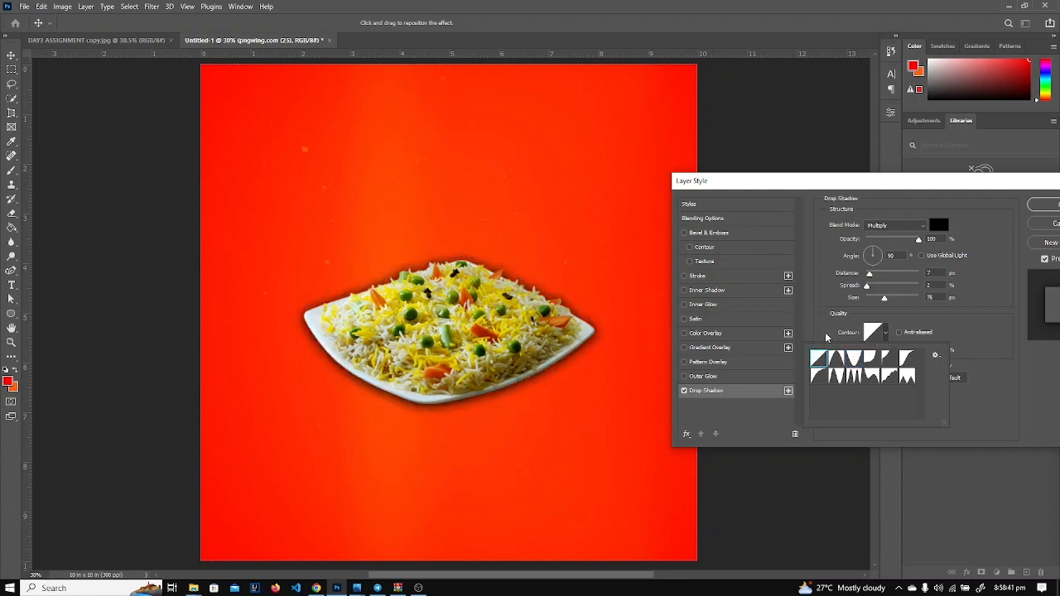
left_click(832, 183)
Lower the drop shadow opacity to about 76% and apply the style.
left_click_drag(832, 183, 645, 243)
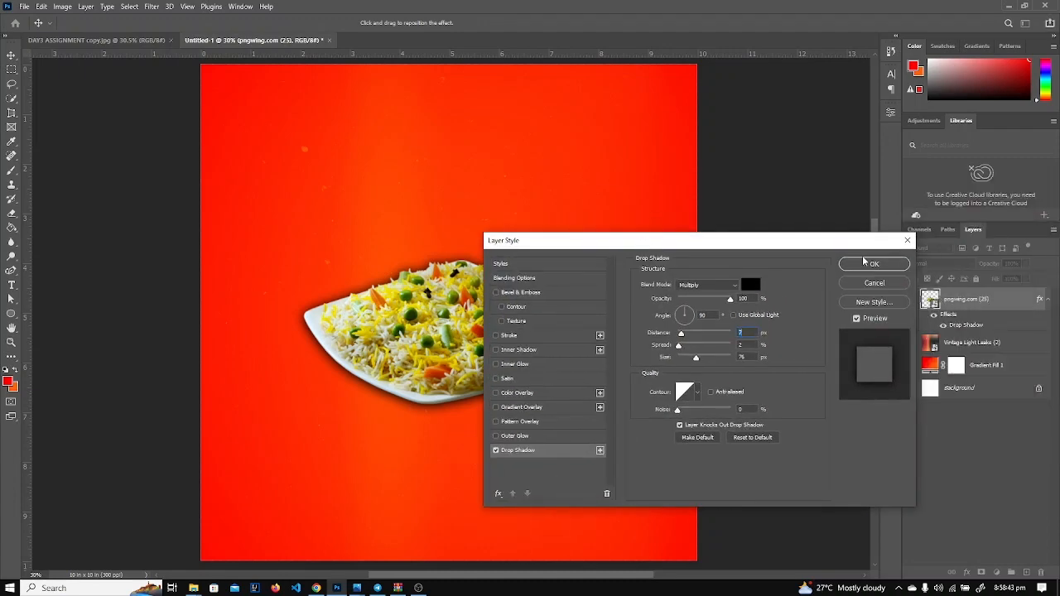
left_click_drag(757, 245, 929, 211)
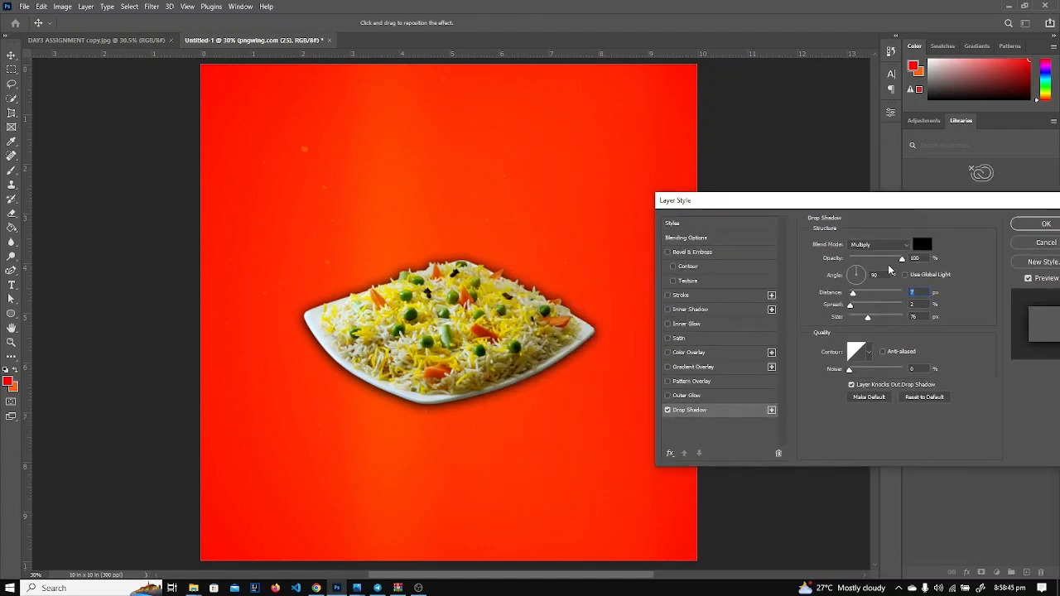
left_click_drag(901, 260, 895, 268)
left_click_drag(876, 205, 956, 230)
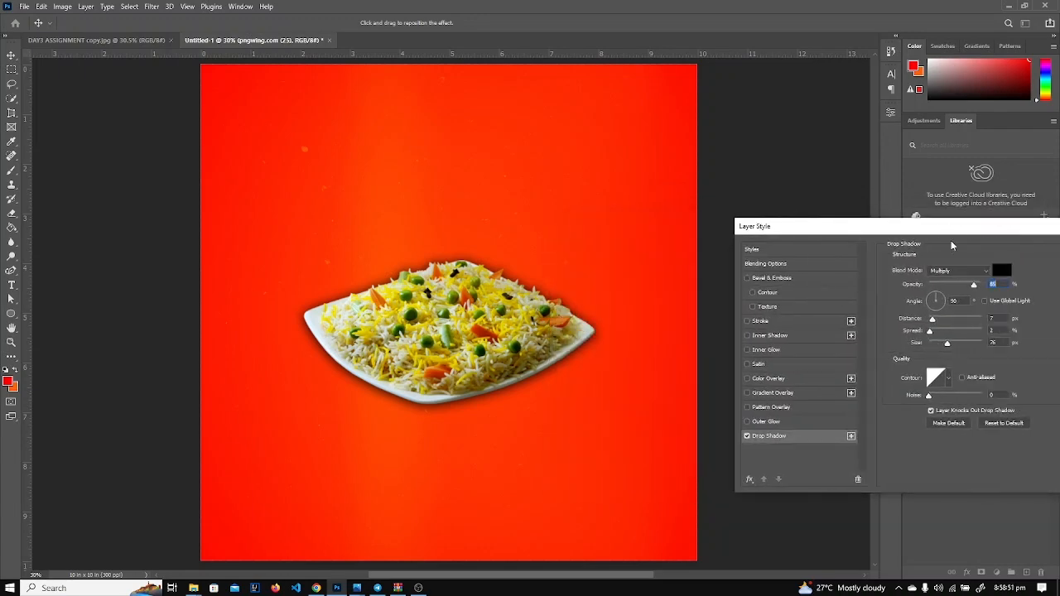
left_click_drag(974, 288, 975, 287)
left_click_drag(955, 234, 717, 206)
left_click(888, 224)
Check the reference and nudge the rice plate slightly lower.
left_click(771, 366)
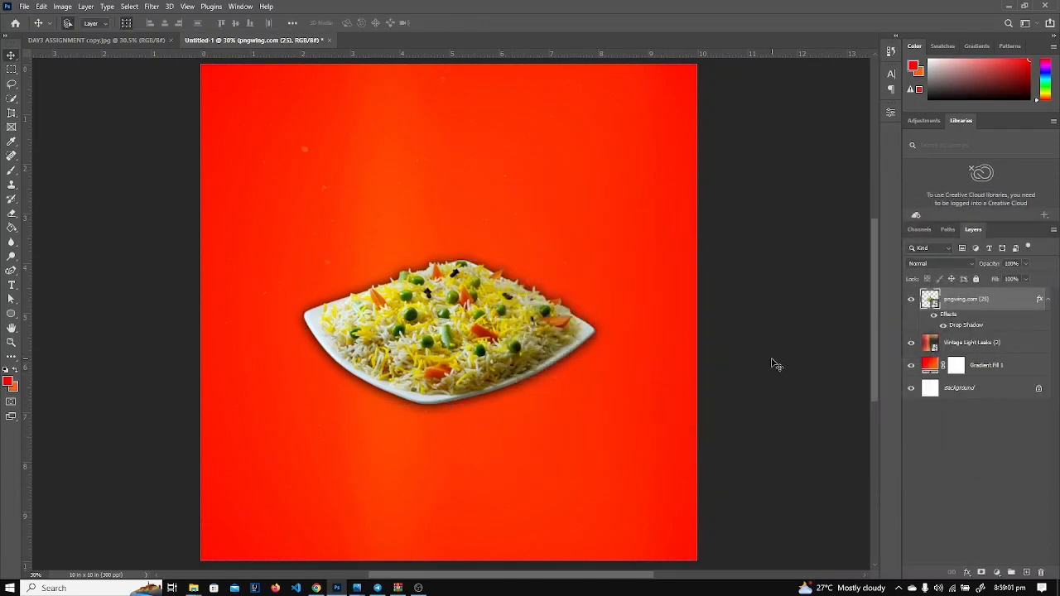
left_click_drag(483, 352, 487, 356)
left_click(817, 337)
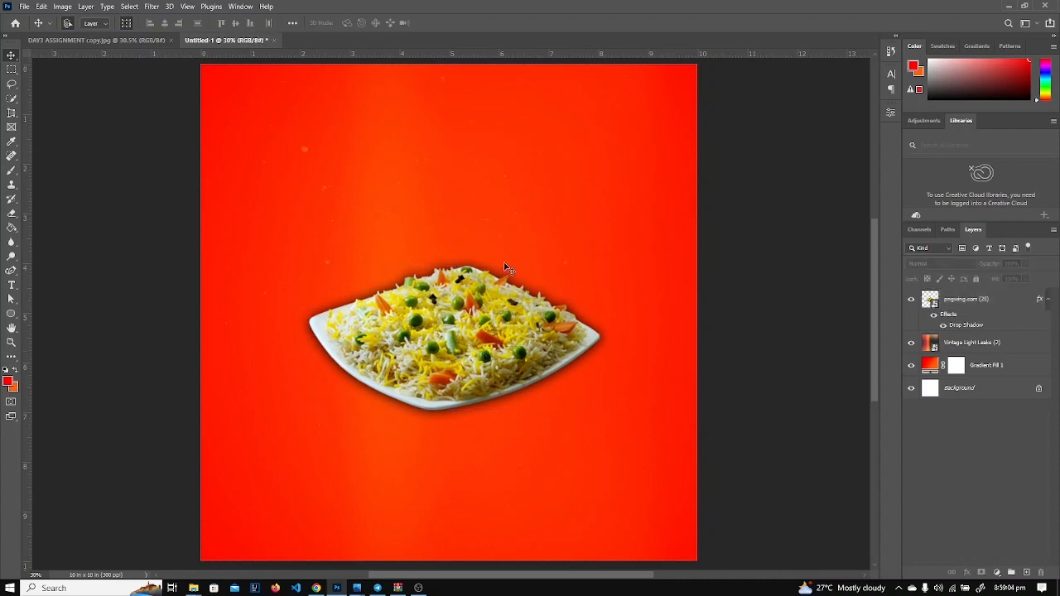
left_click(107, 40)
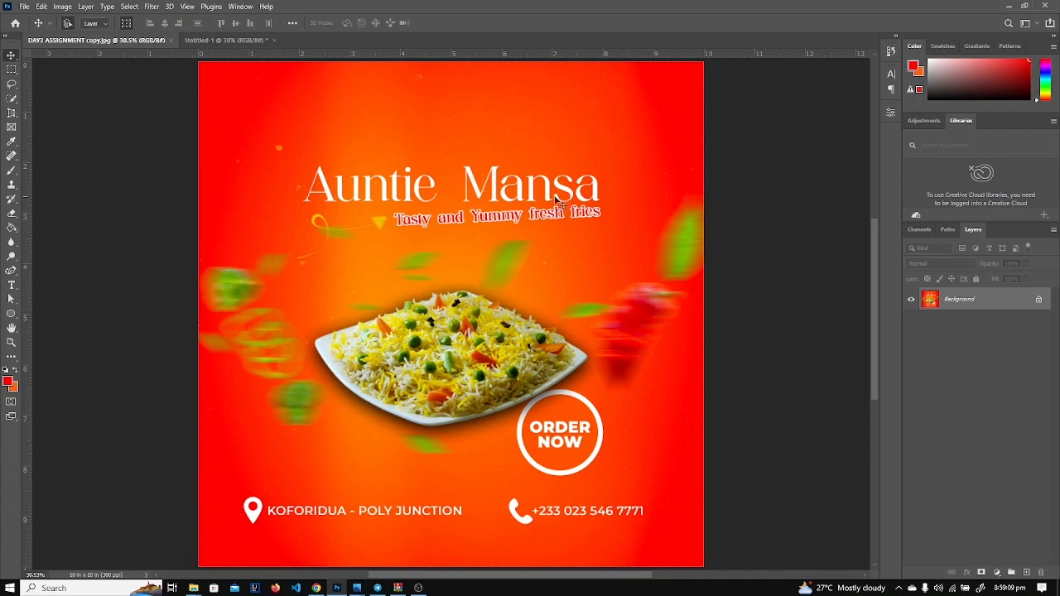
left_click(223, 40)
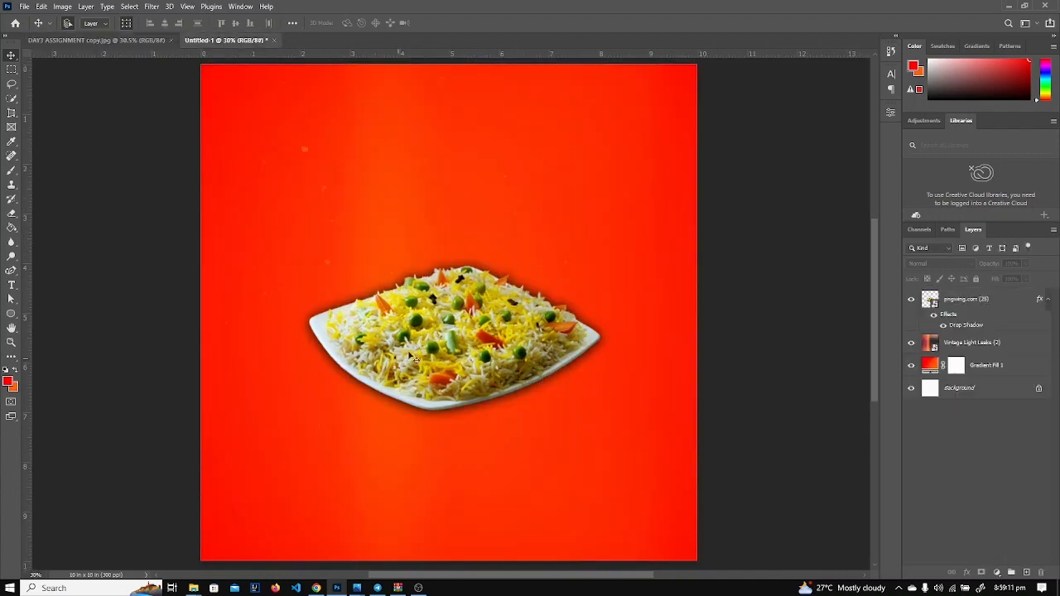
left_click_drag(460, 339, 464, 344)
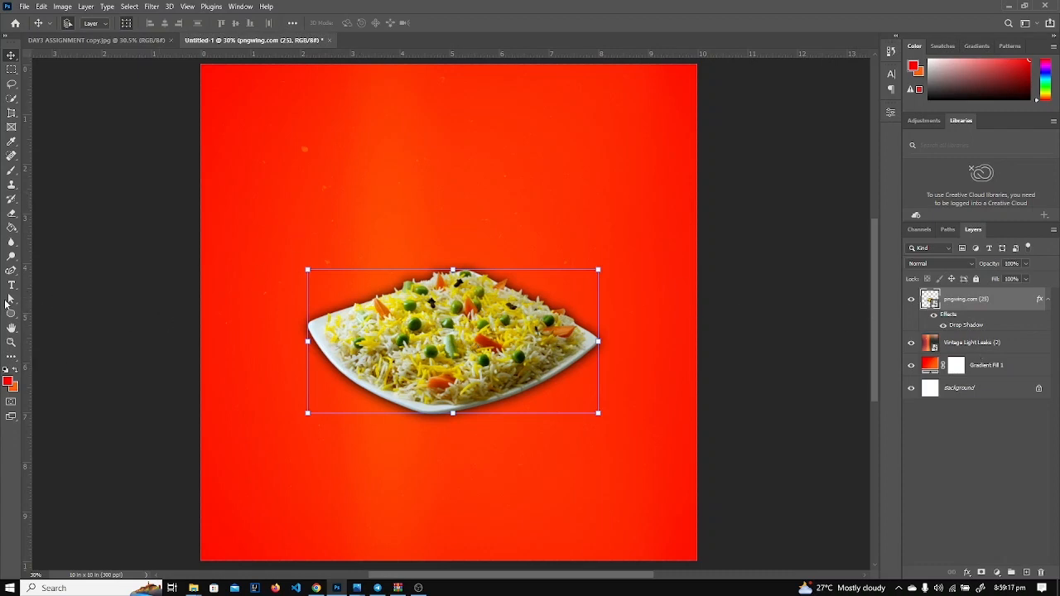
Start a text line above the plate in Butcherly Regular with white (#ffffff) colour.
left_click(11, 289)
left_click(366, 196)
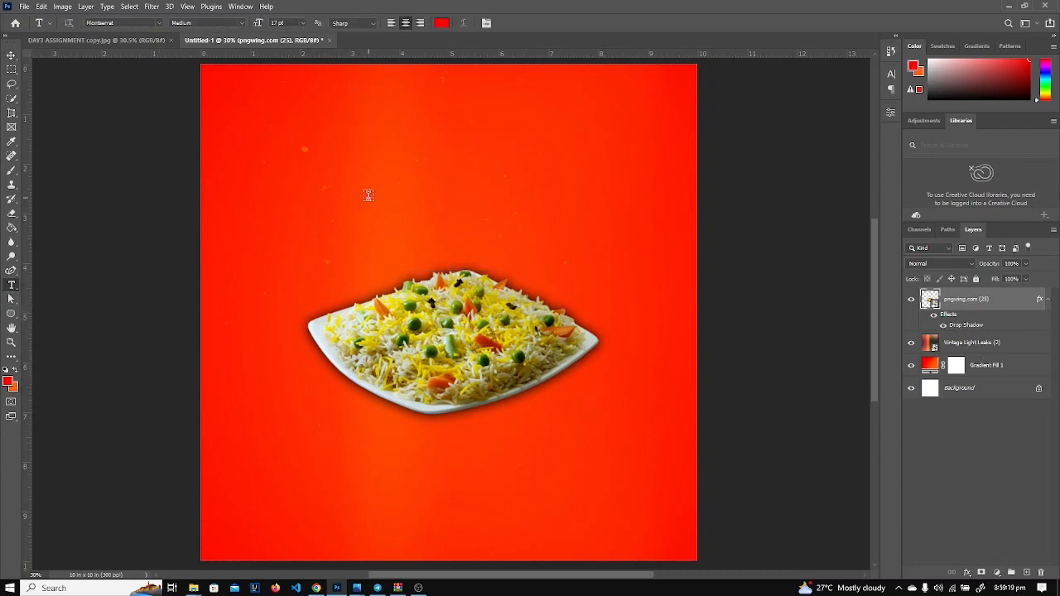
left_click(145, 23)
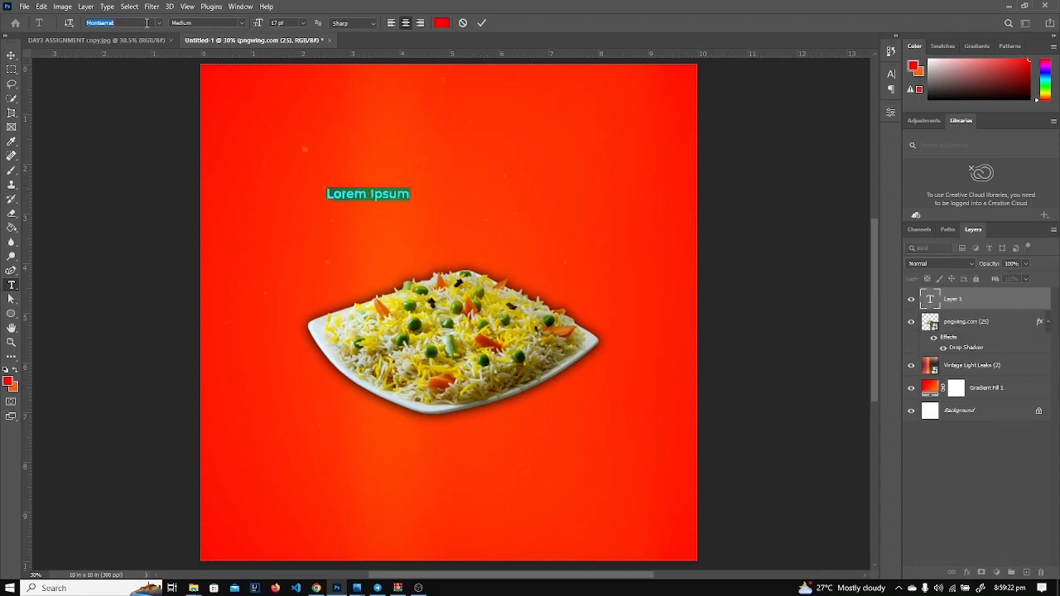
type("but")
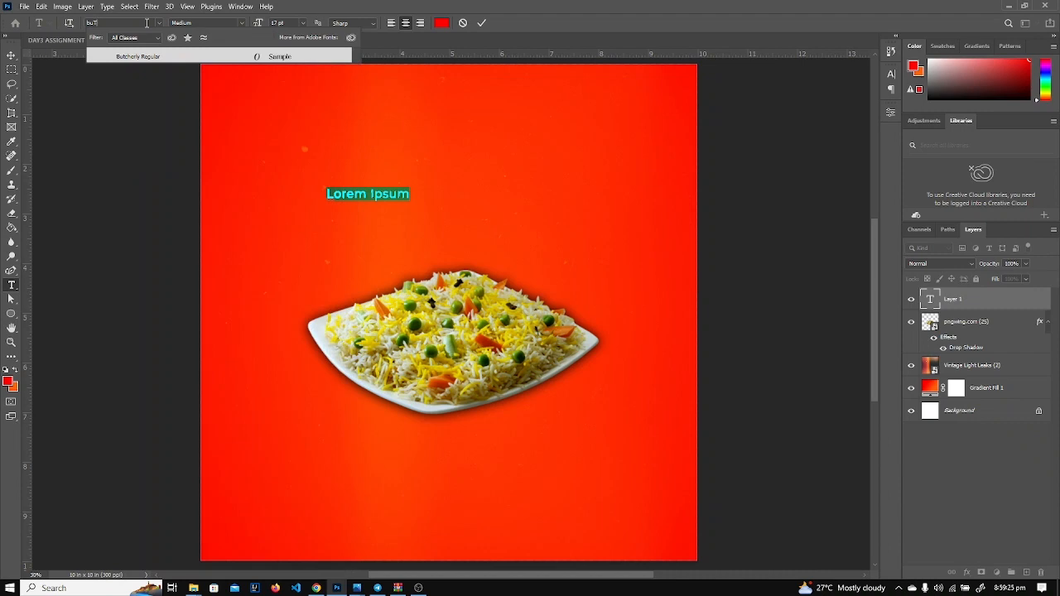
left_click(174, 58)
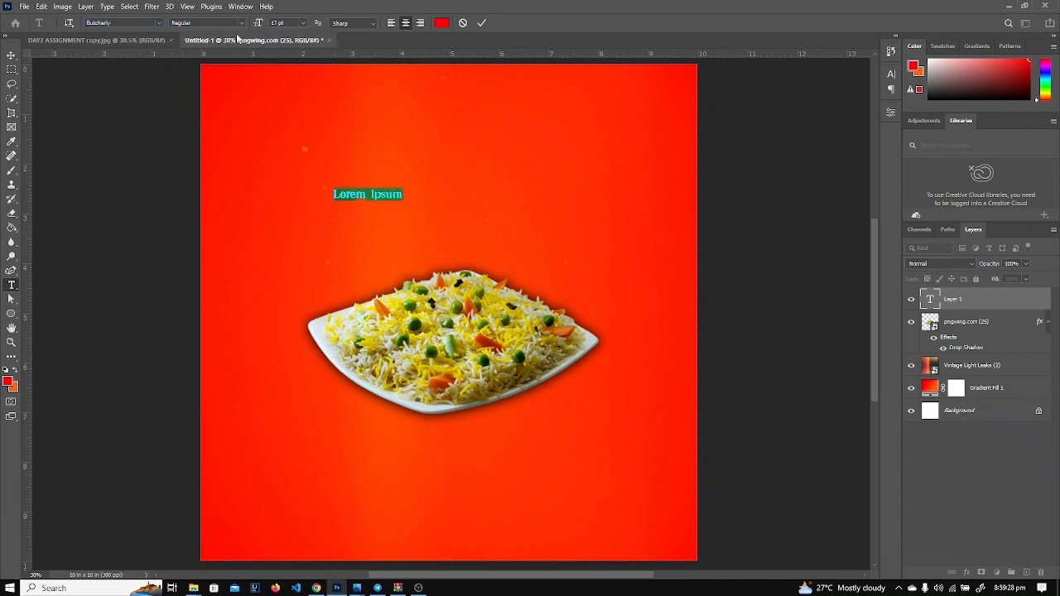
left_click_drag(258, 24, 273, 18)
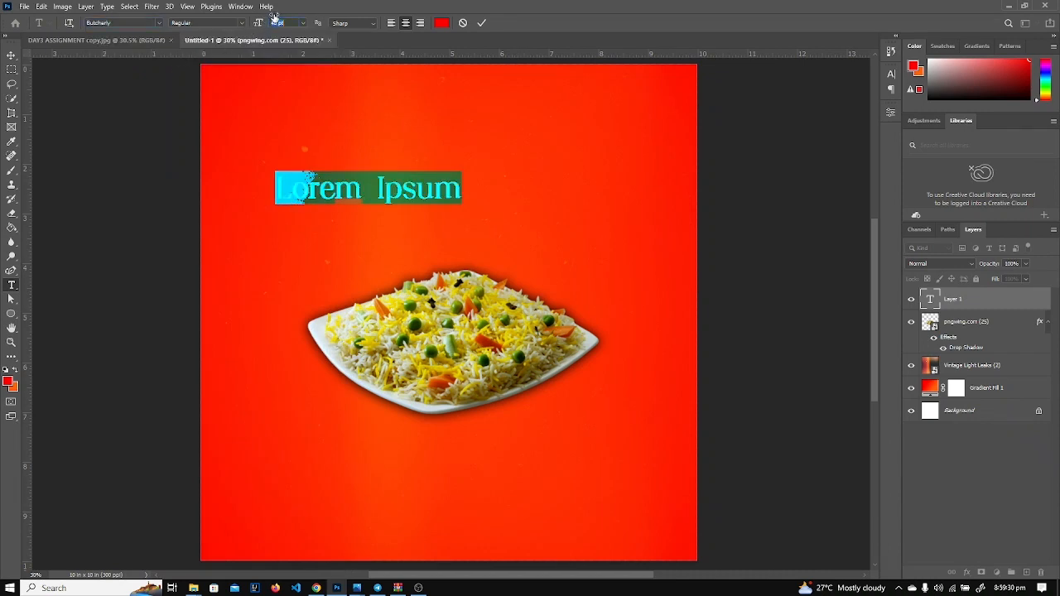
left_click(445, 23)
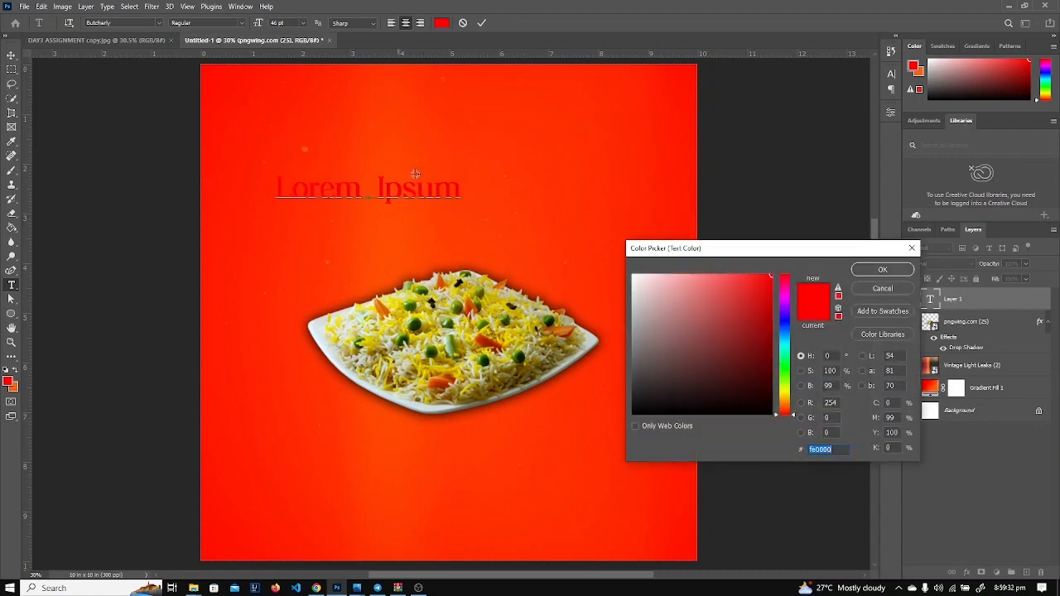
left_click_drag(663, 384, 633, 274)
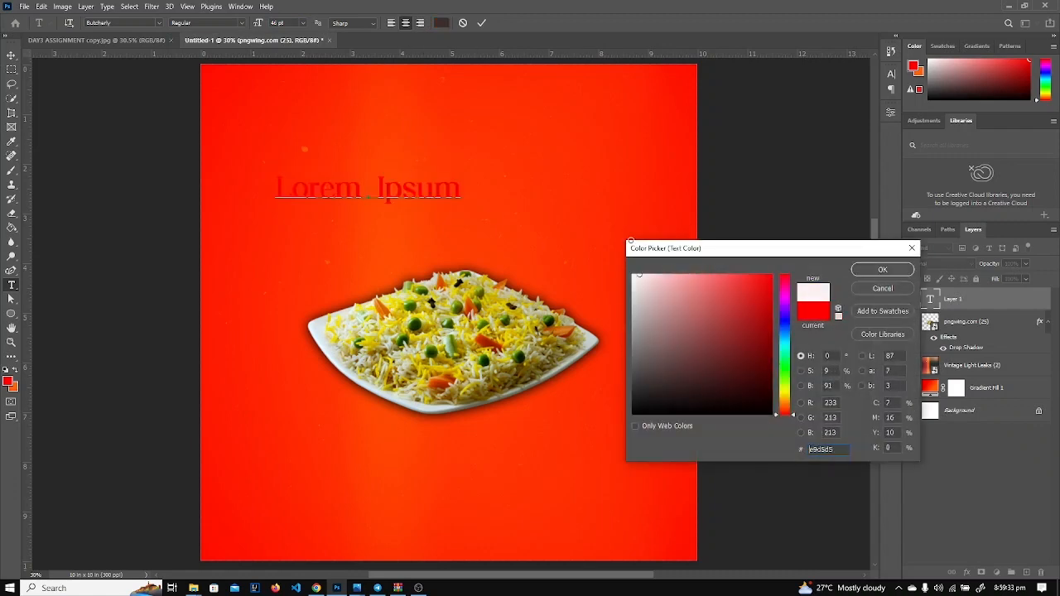
left_click(882, 270)
Type 'Auntie Mansa' at 62 pt, commit it, and nudge it slightly right and down.
type("A")
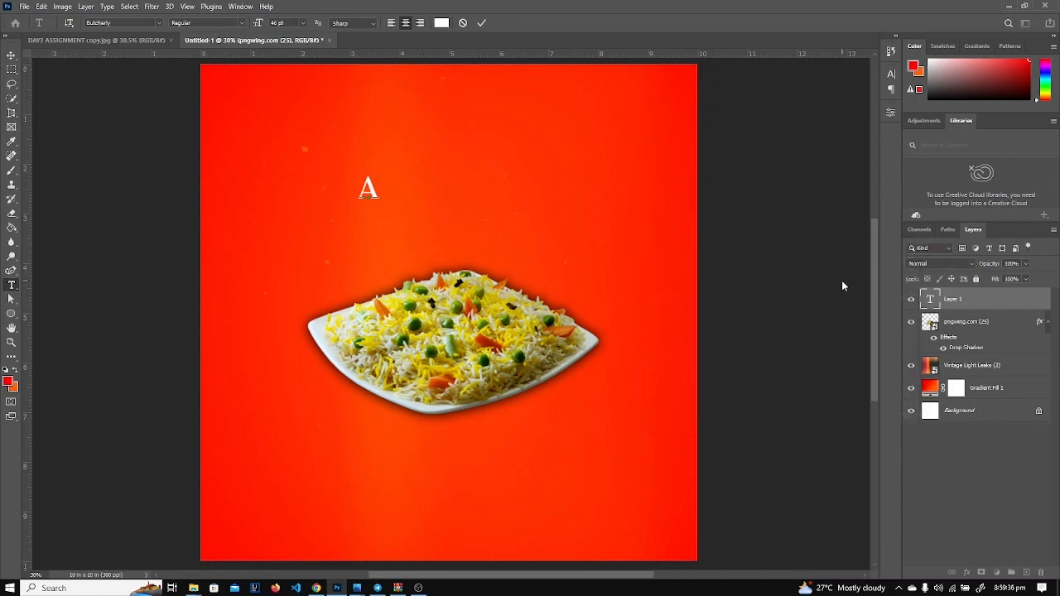
type("untie Mansa")
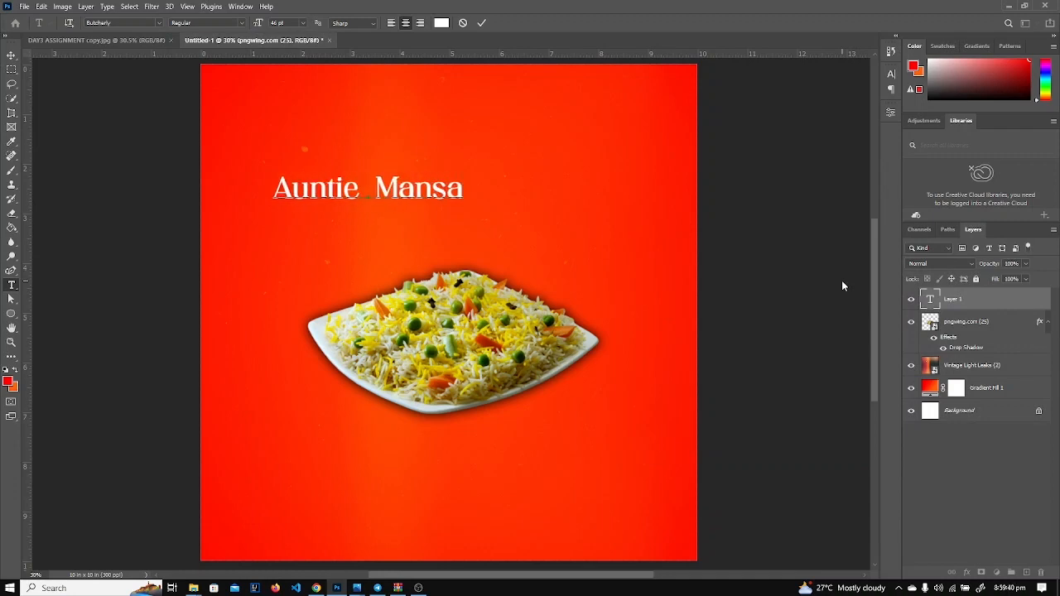
key("ctrl+a")
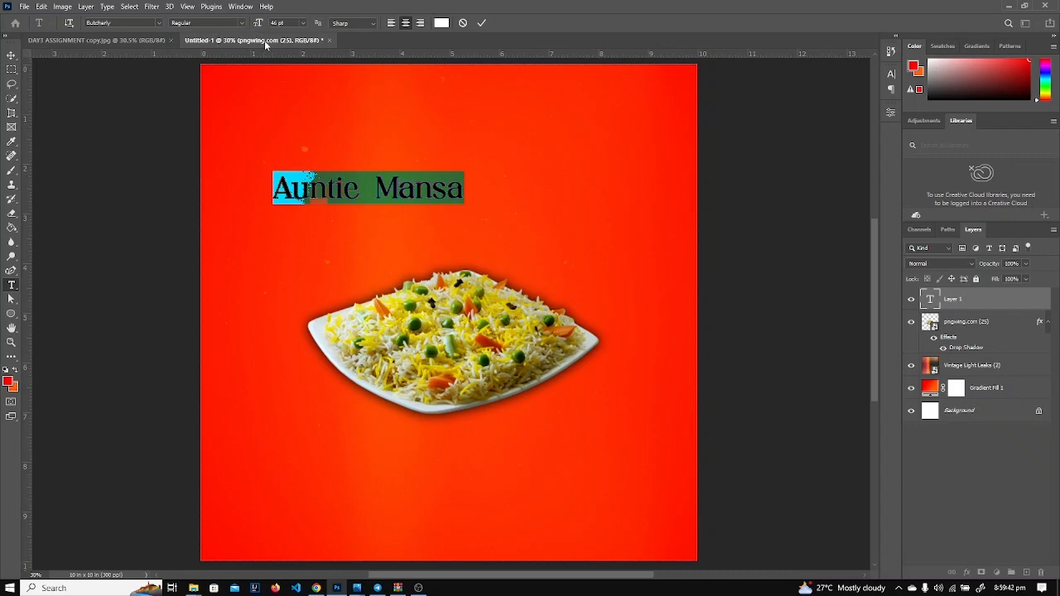
left_click_drag(259, 26, 275, 24)
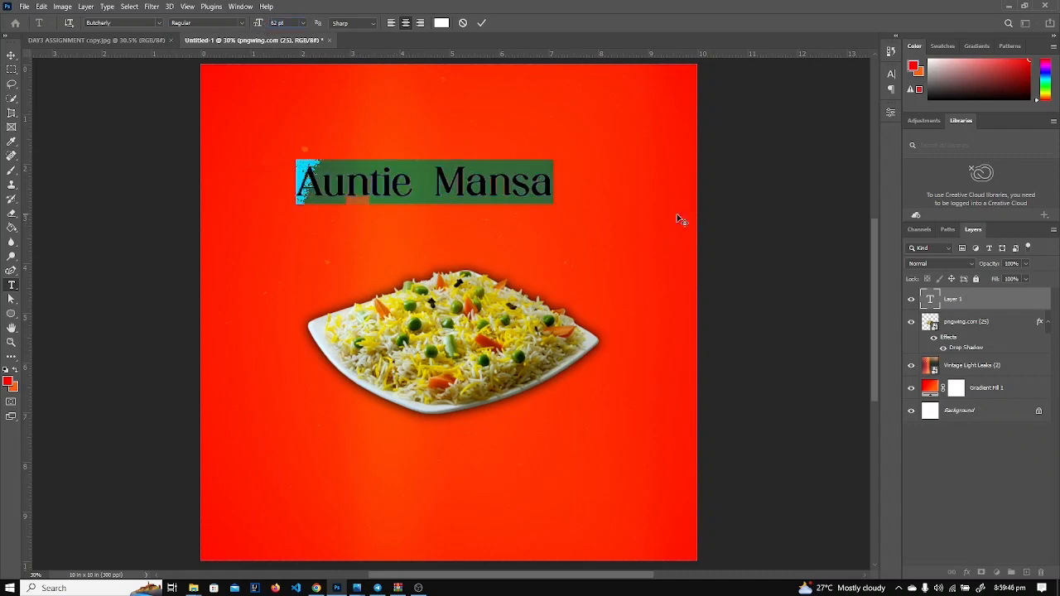
left_click(930, 302)
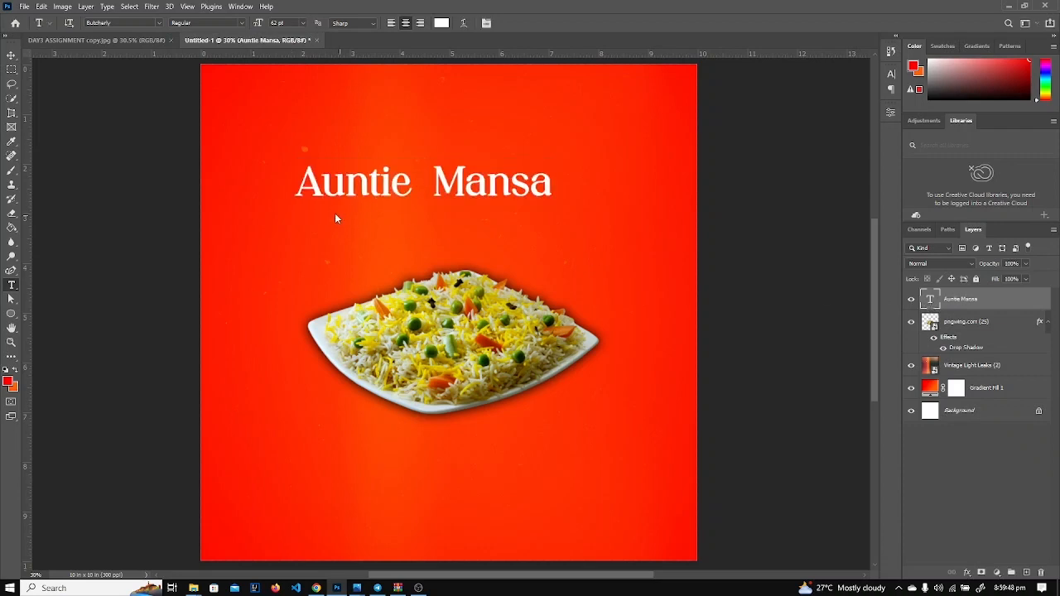
key("v")
left_click_drag(362, 184, 387, 194)
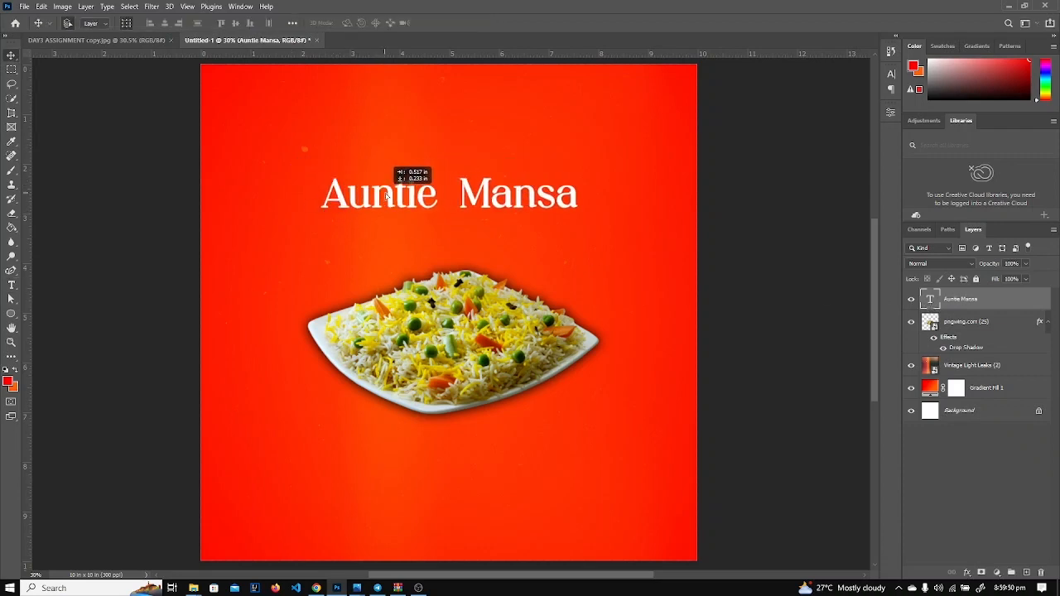
Check the reference lettering, then turn off Faux Bold on the Auntie Mansa title.
left_click(104, 40)
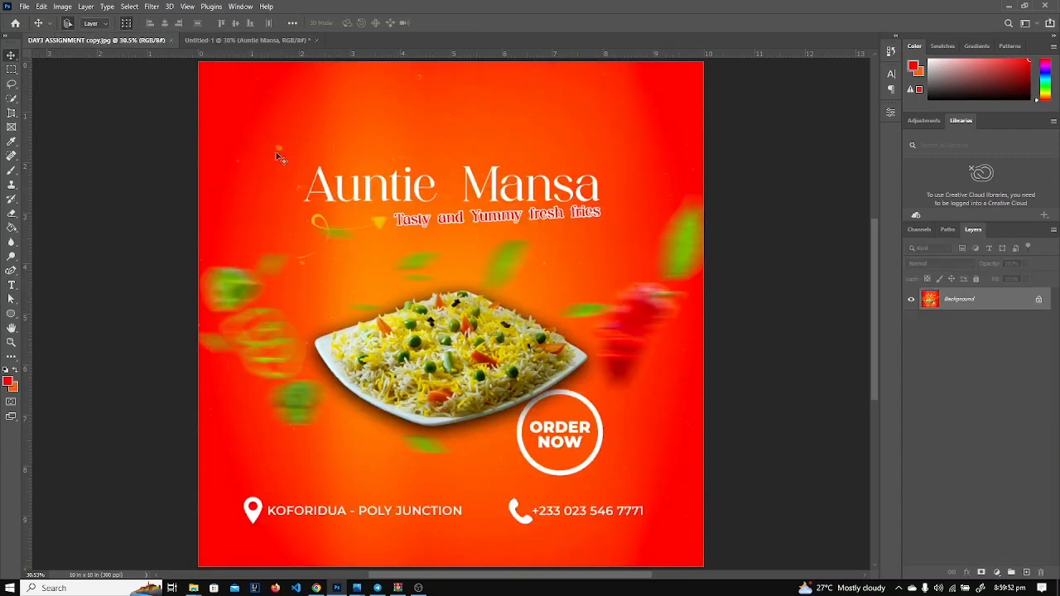
scroll(396, 184, "up", 2)
scroll(398, 184, "down", 2)
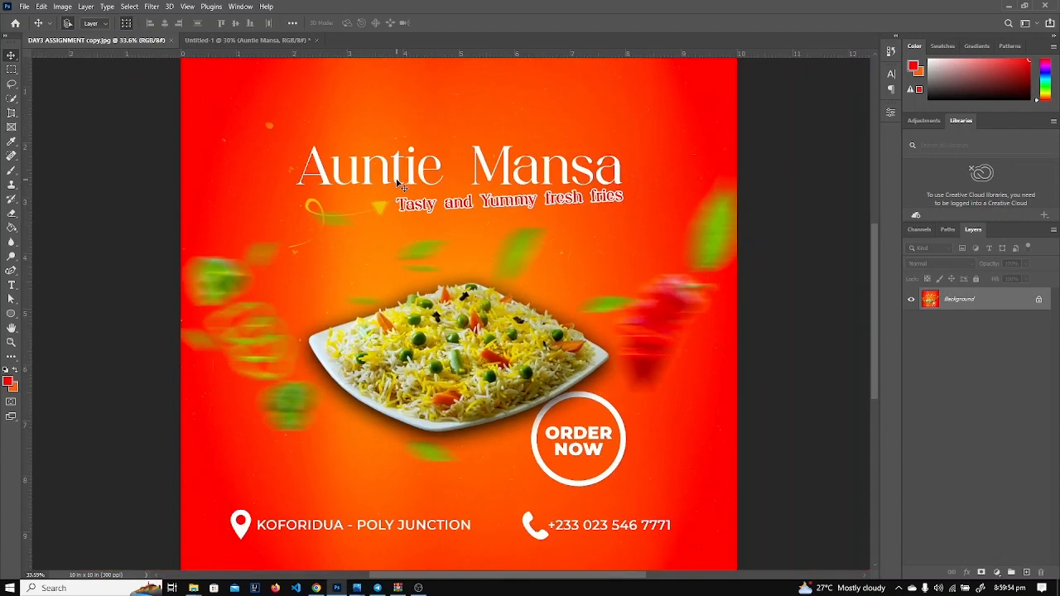
left_click(247, 39)
scroll(390, 190, "up", 1)
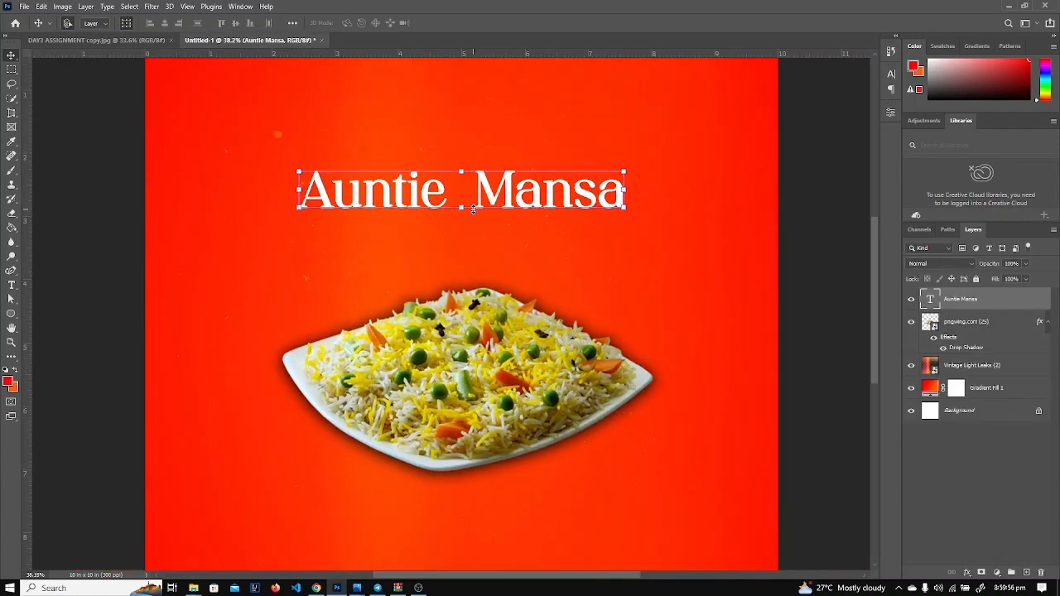
left_click(891, 89)
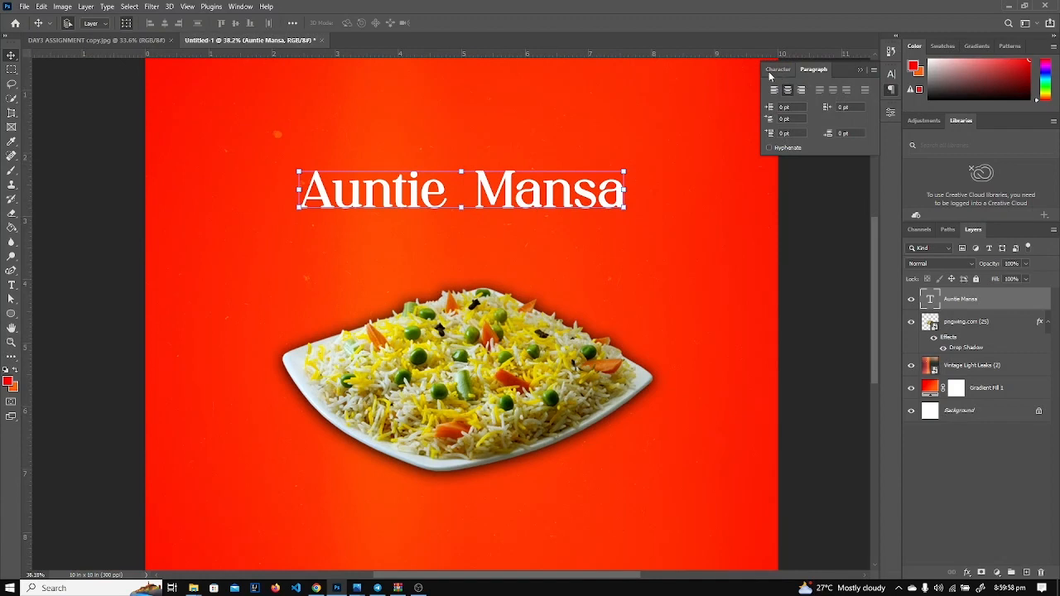
left_click(772, 70)
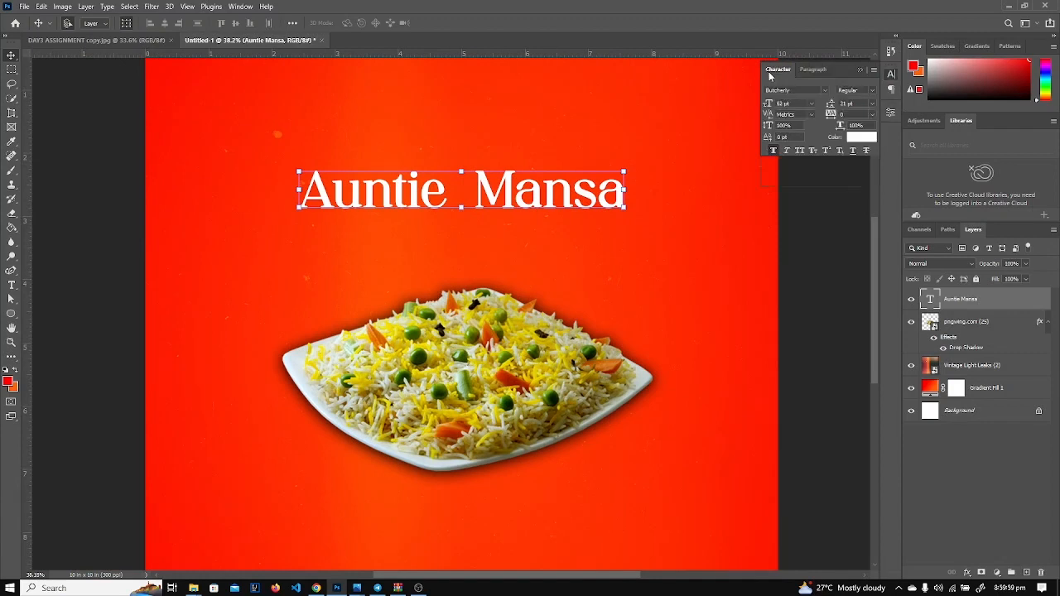
left_click(774, 151)
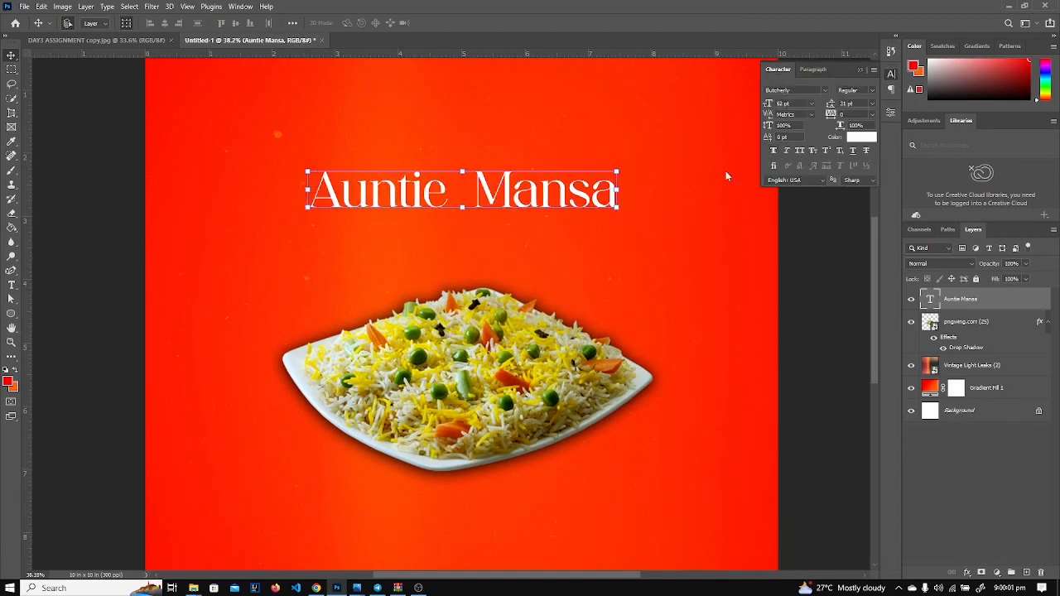
left_click(803, 236)
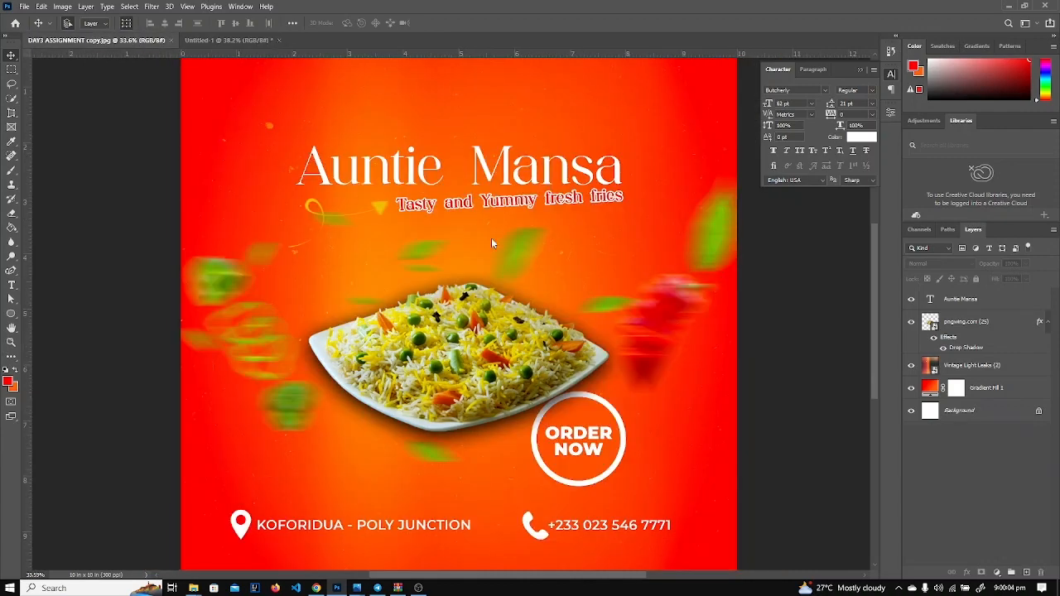
Compare the thinner title against the DAY3 ASSIGNMENT reference flyer.
left_click(140, 40)
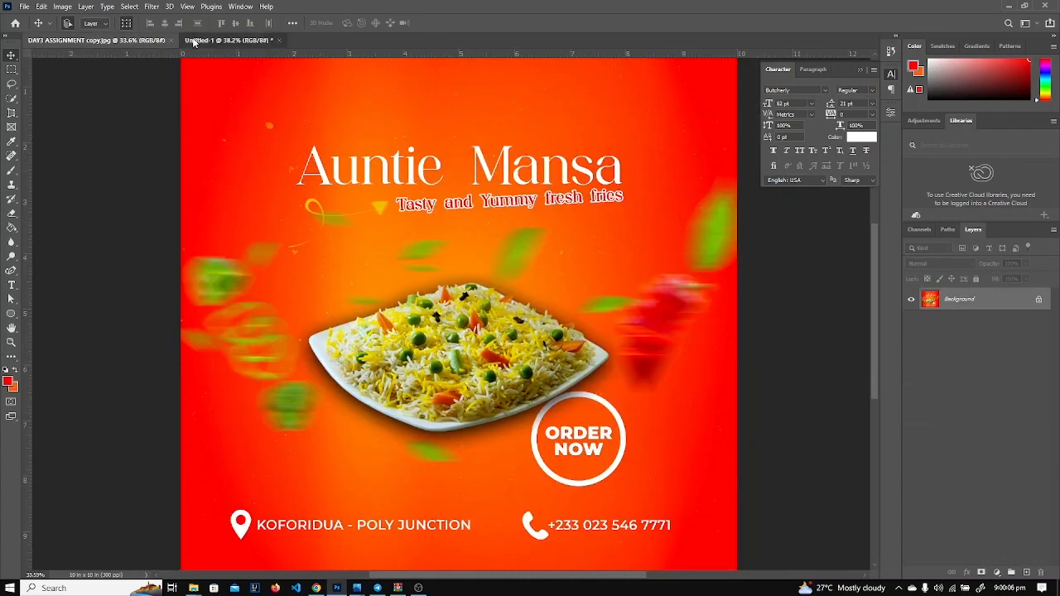
left_click(220, 39)
scroll(374, 184, "down", 3)
scroll(375, 184, "up", 2)
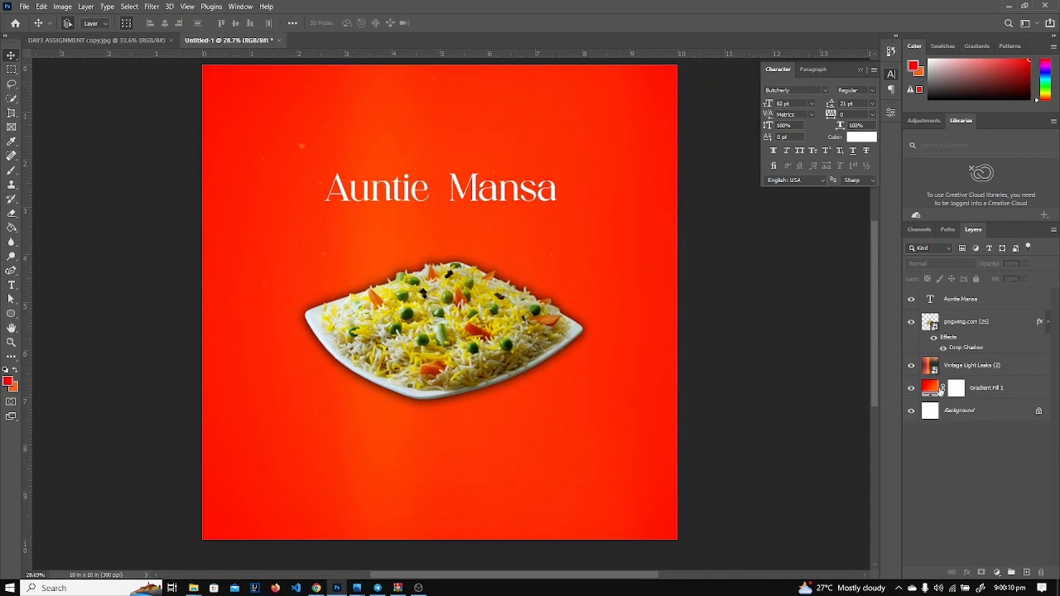
left_click(116, 40)
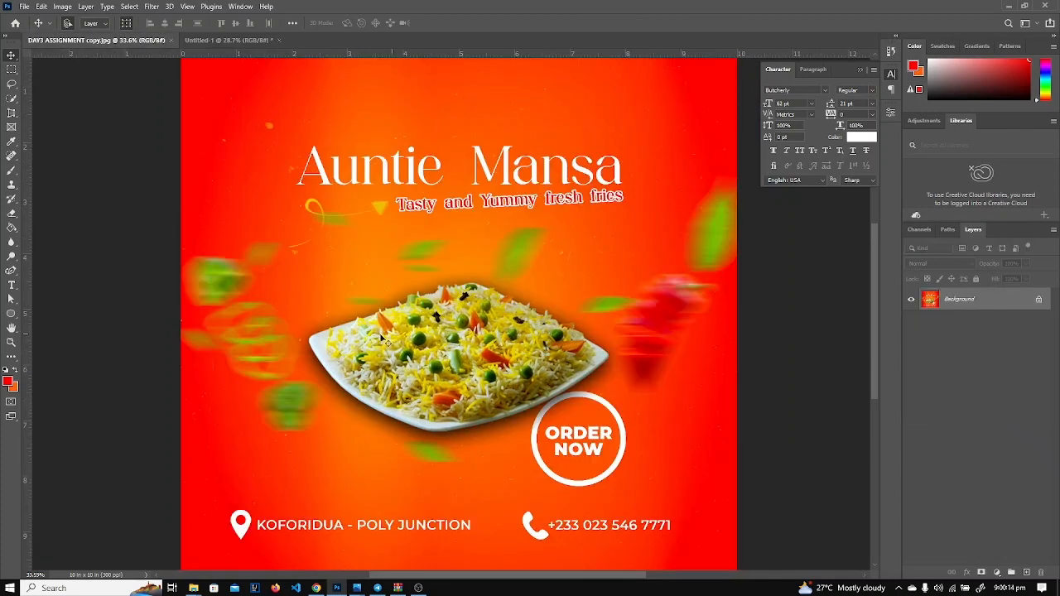
left_click(205, 40)
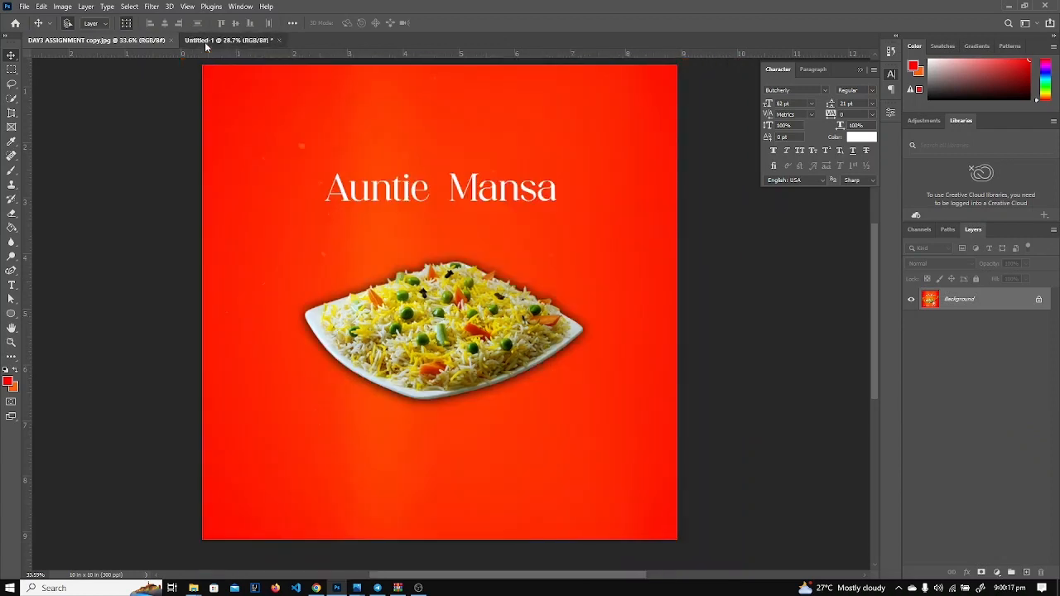
Set the orange stop of Gradient Fill 1 to #f56a1a and apply the fill.
double_click(930, 389)
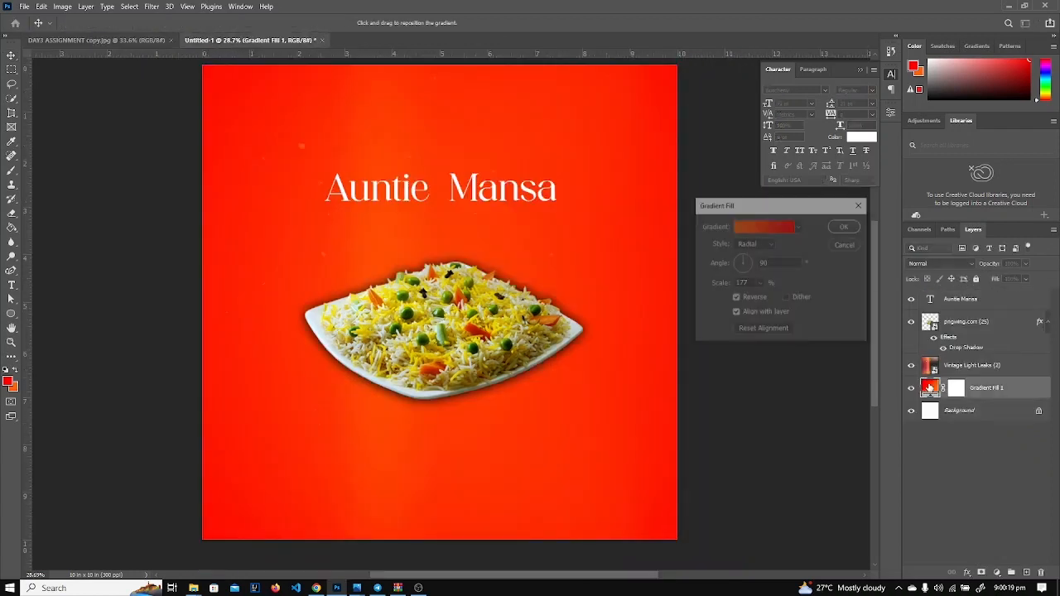
left_click(763, 229)
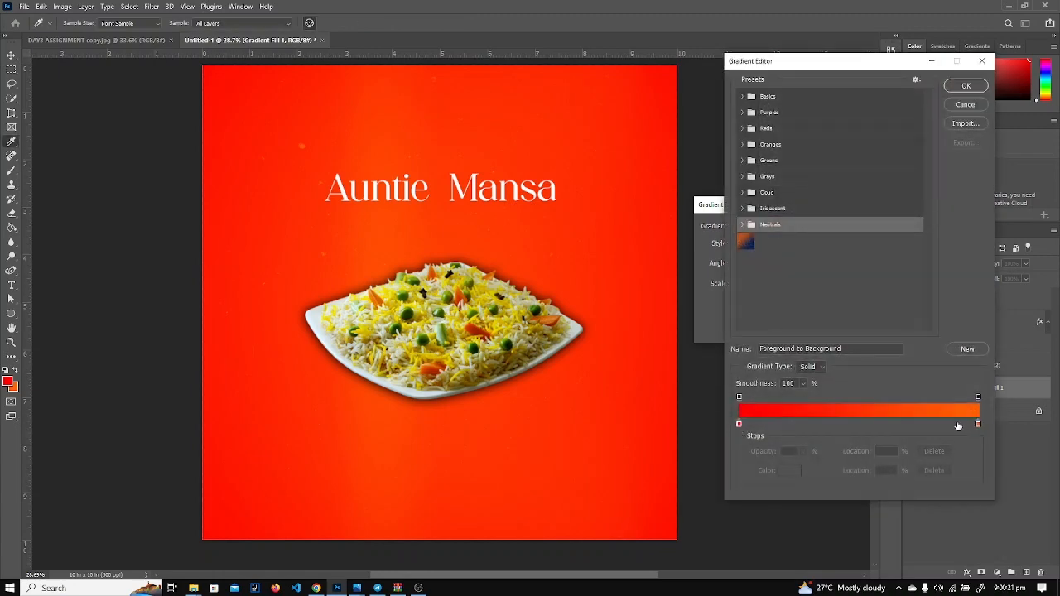
double_click(977, 423)
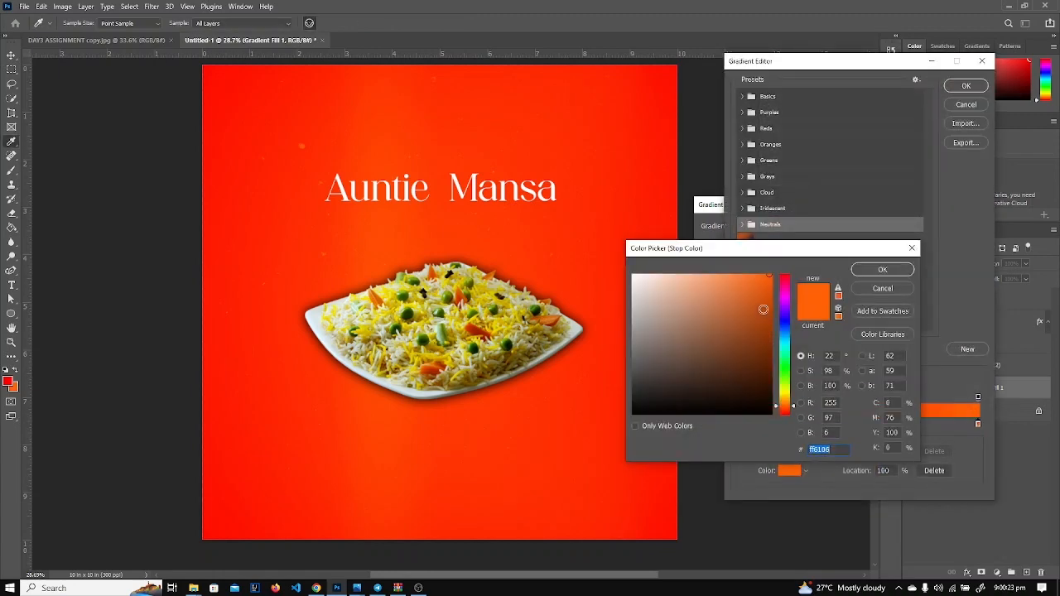
left_click(757, 280)
left_click(898, 274)
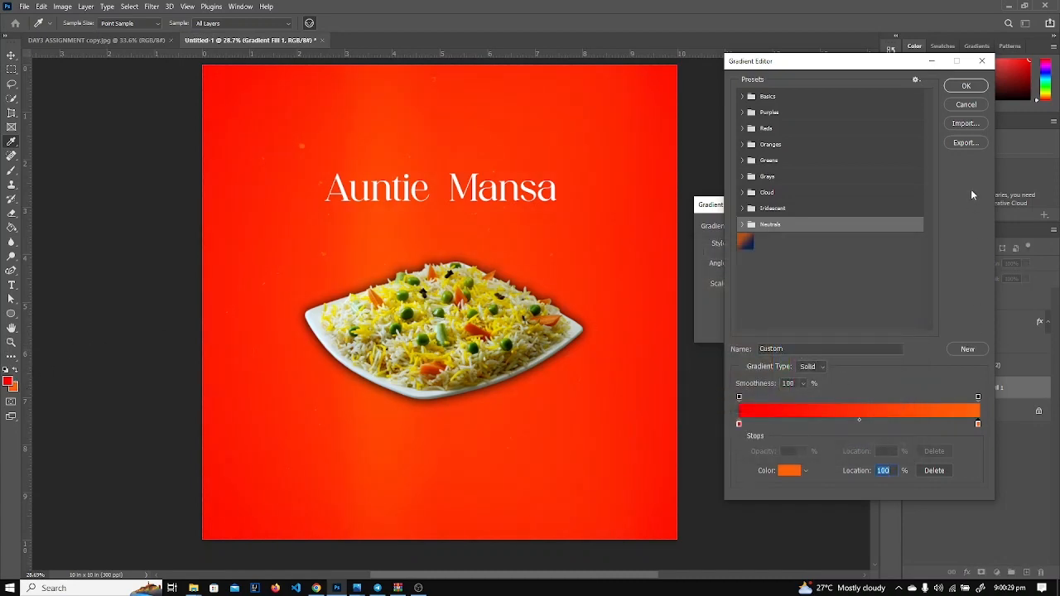
left_click(966, 87)
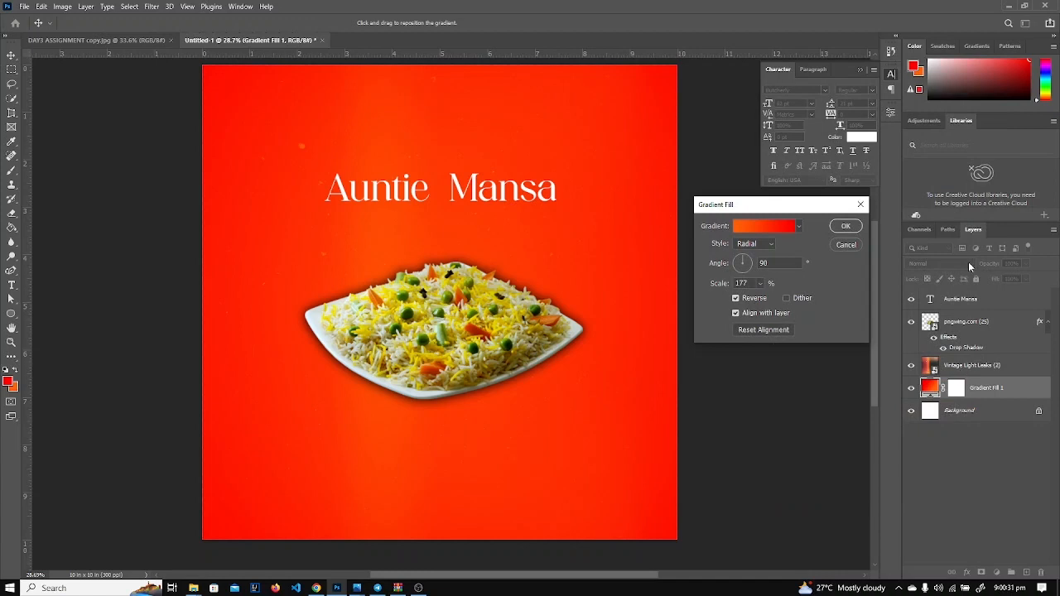
left_click(842, 228)
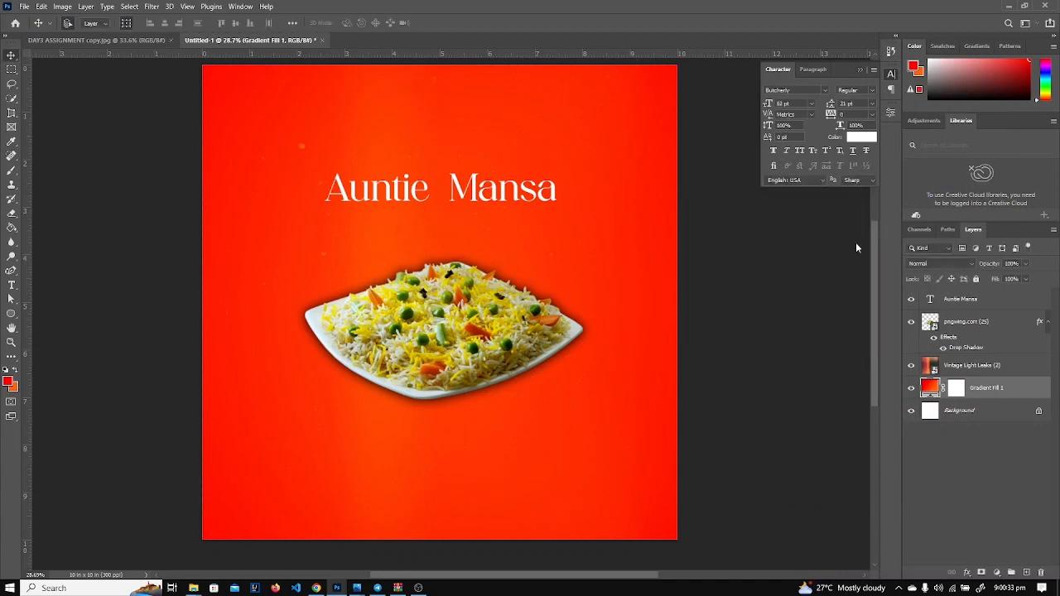
Lower Gradient Fill 1 to 90% opacity and the light-leaks overlay to 86%, then compare.
left_click_drag(988, 263, 987, 385)
left_click(986, 370)
mouse_move(989, 267)
left_mouse_down()
mouse_move(998, 271)
mouse_move(984, 277)
left_mouse_up()
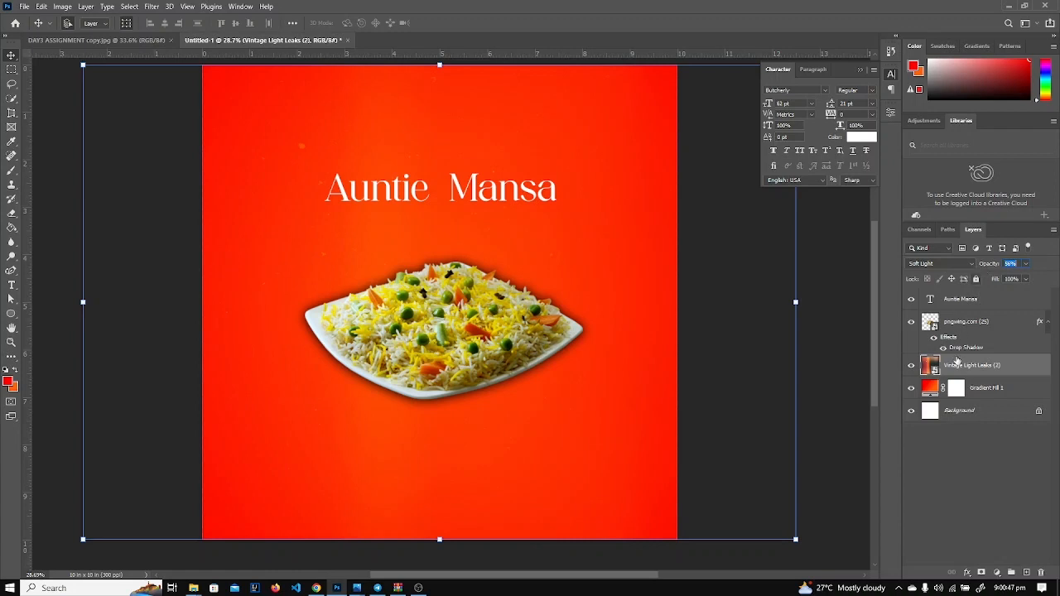
left_click(841, 406)
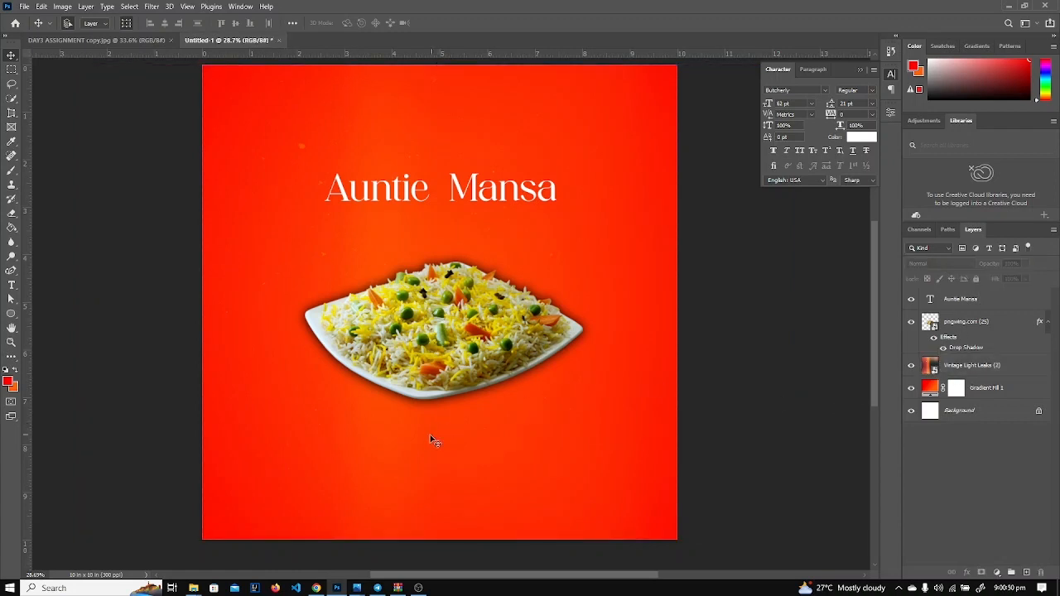
left_click(161, 43)
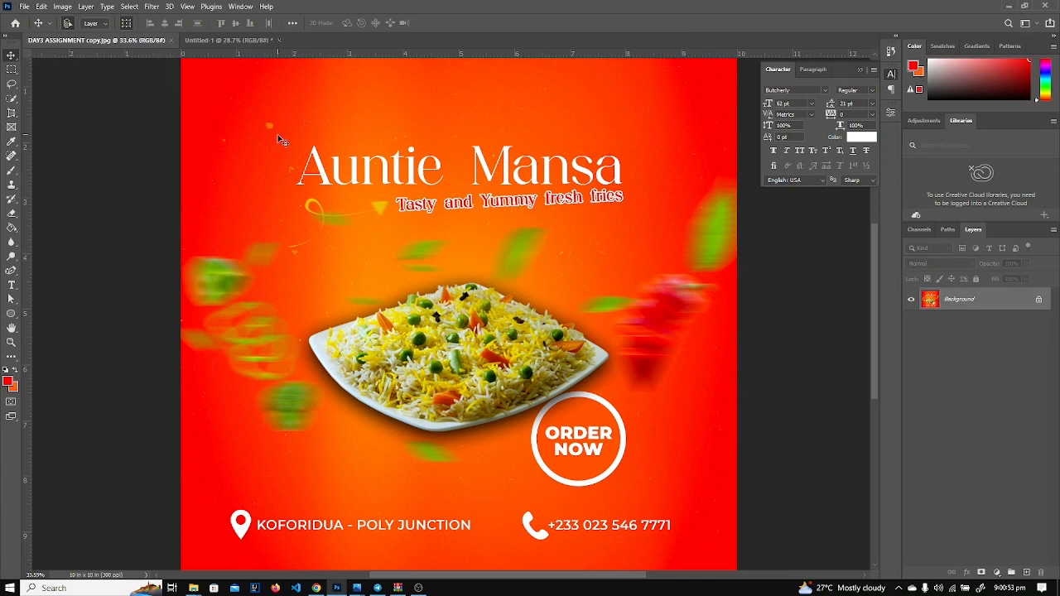
scroll(294, 187, "down", 2, "alt")
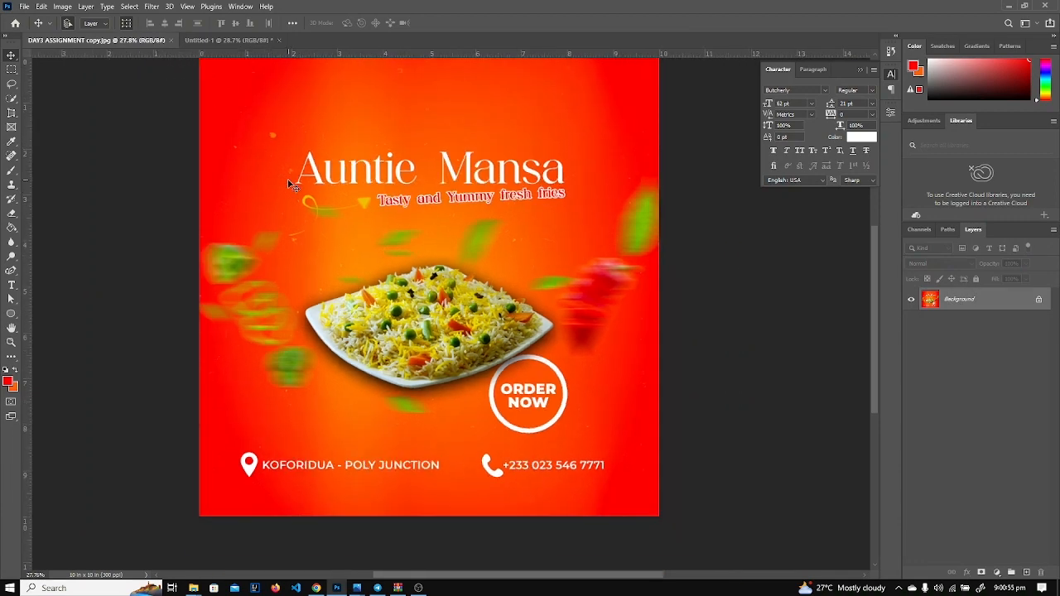
left_click(225, 41)
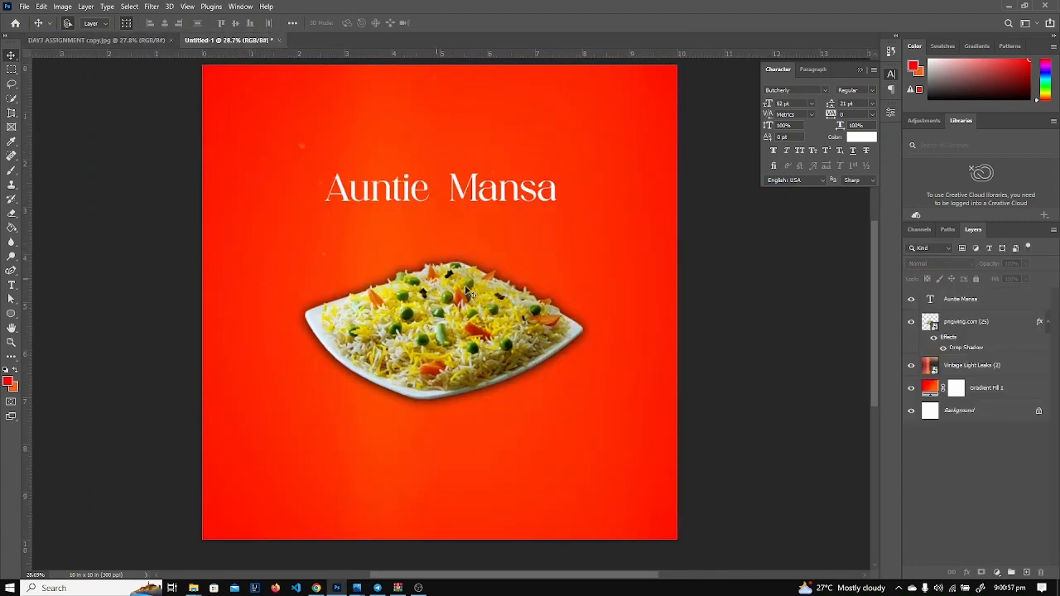
Blend Vintage Light Leaks (2) as Color Dodge at 69% opacity.
left_click(971, 370)
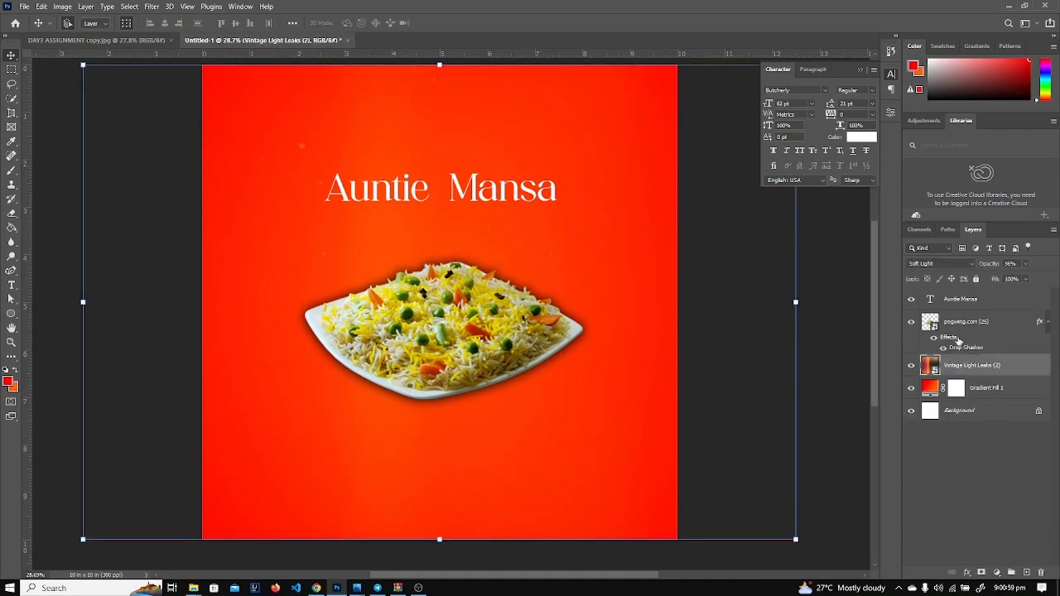
left_click(991, 264)
left_click_drag(997, 265, 990, 268)
left_click(952, 265)
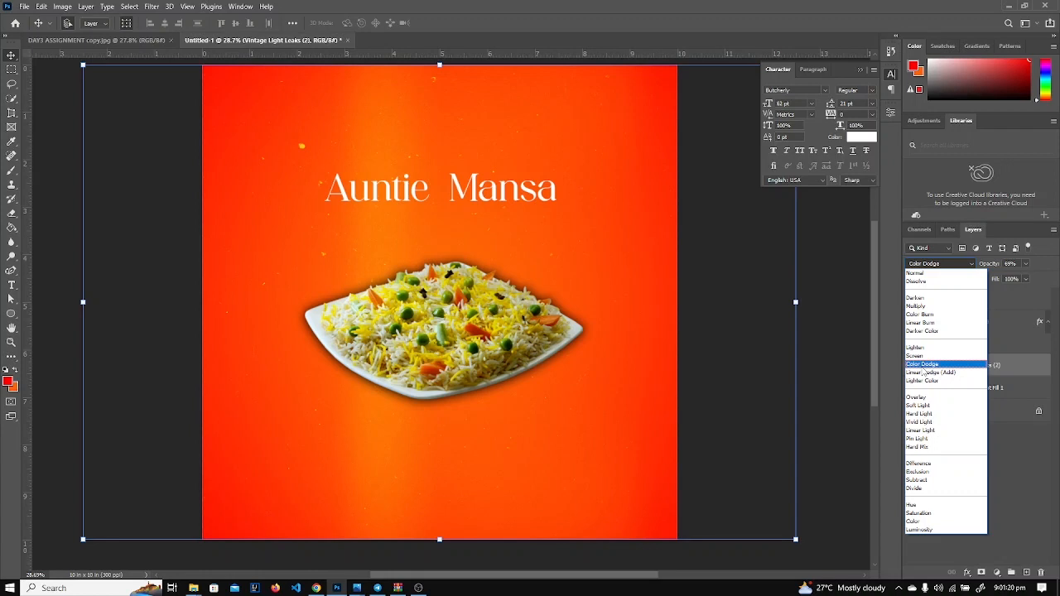
left_click(914, 369)
left_click(831, 420)
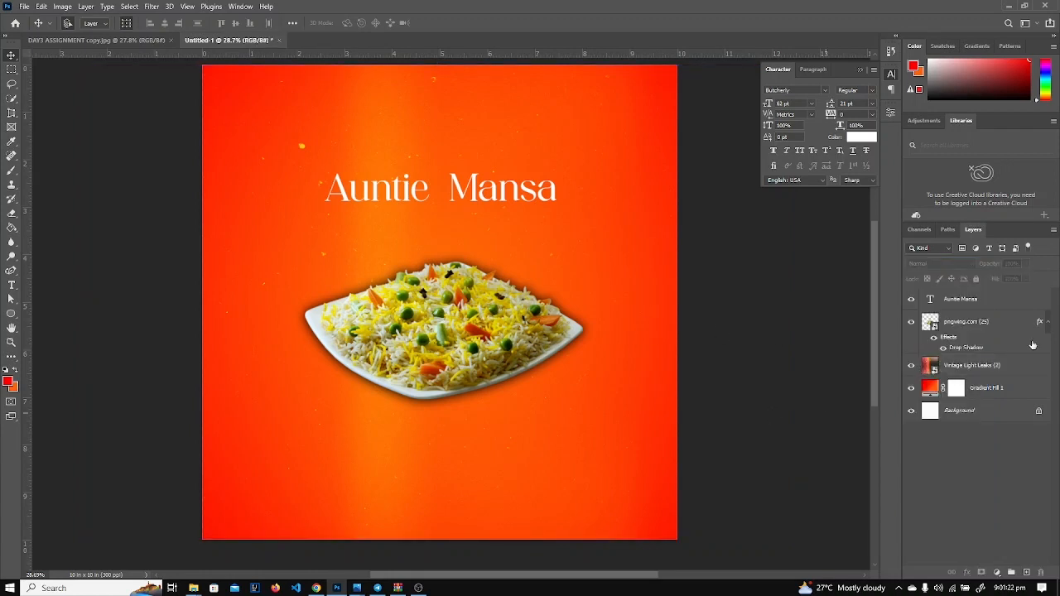
left_click(952, 371)
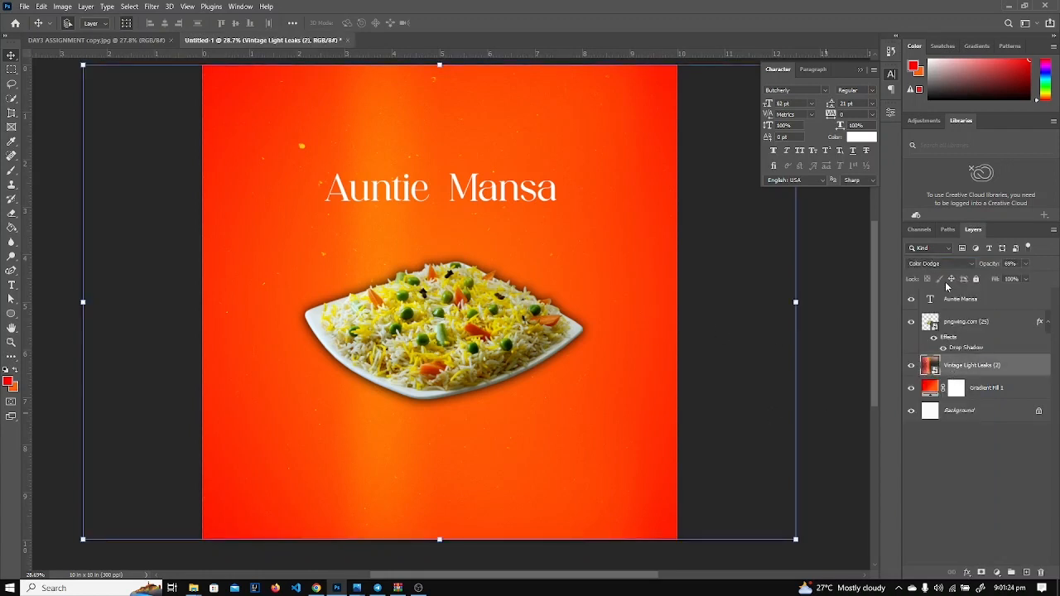
left_click(947, 266)
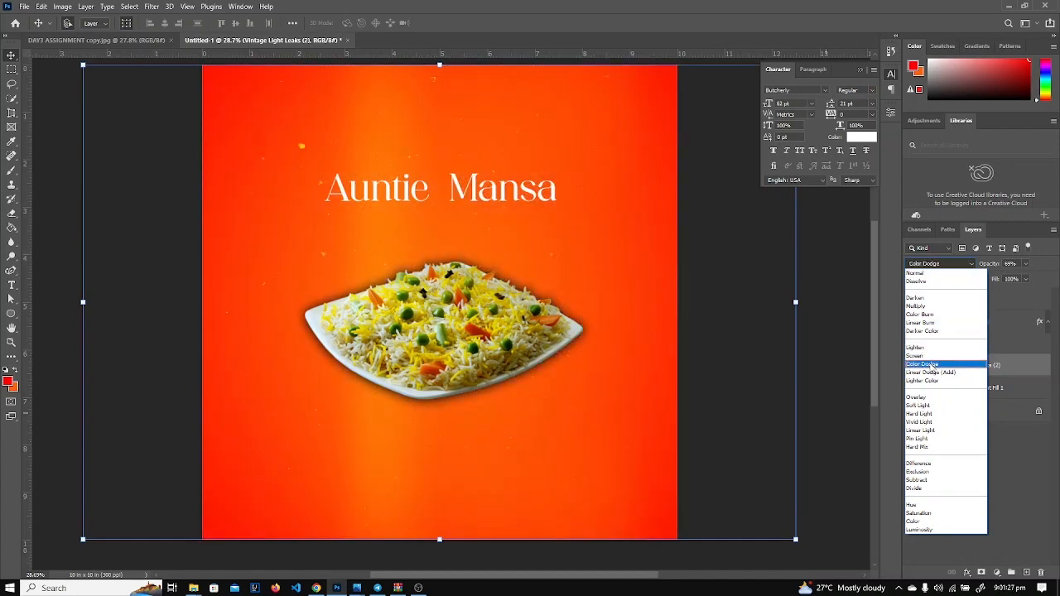
left_click(931, 366)
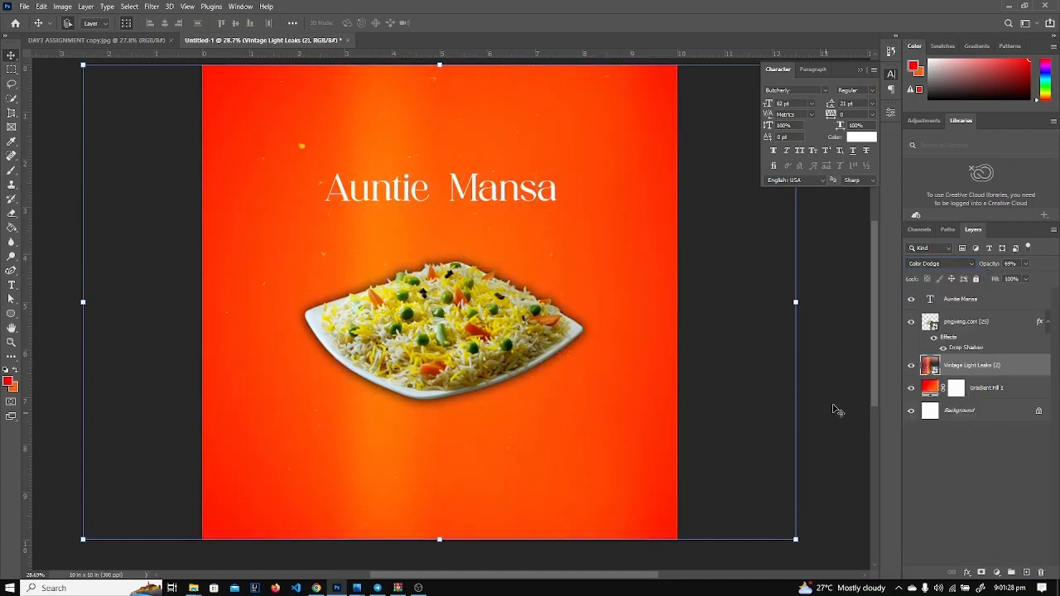
left_click(838, 408)
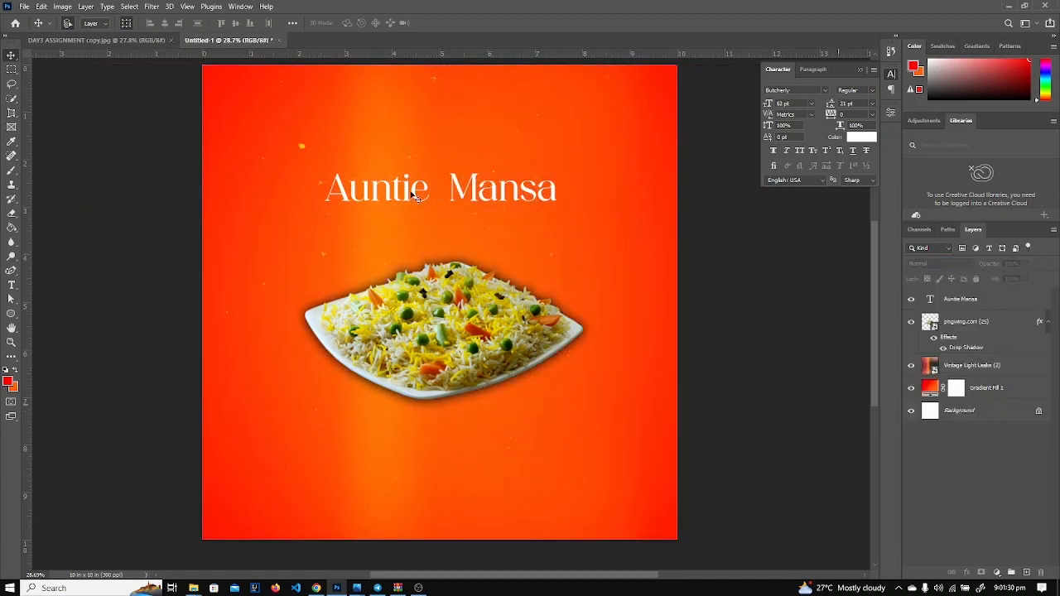
Nudge the rice plate up and add a new text line below the title.
left_click_drag(436, 315, 439, 276)
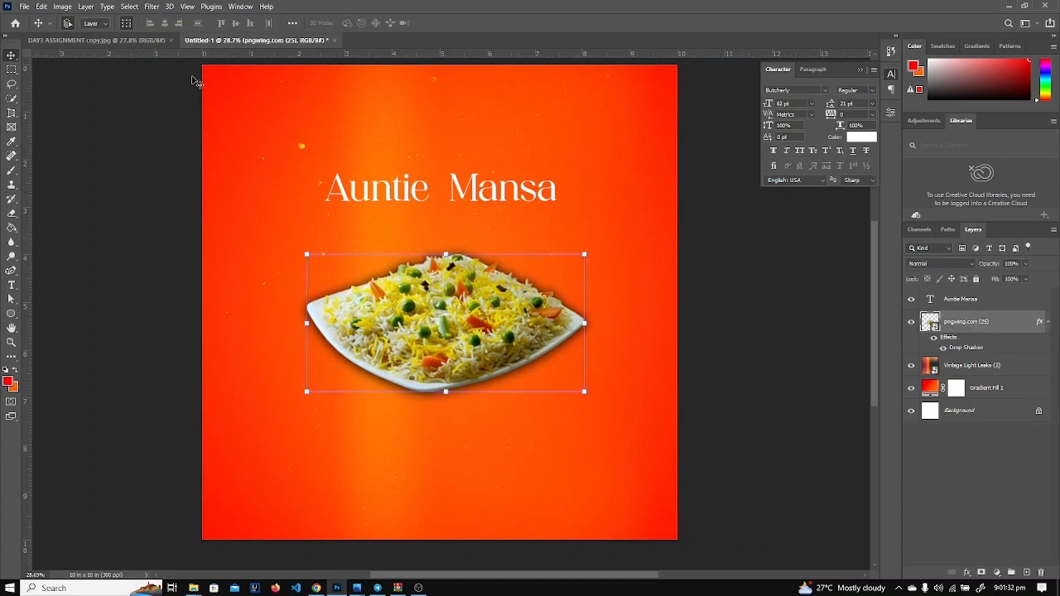
left_click(91, 39)
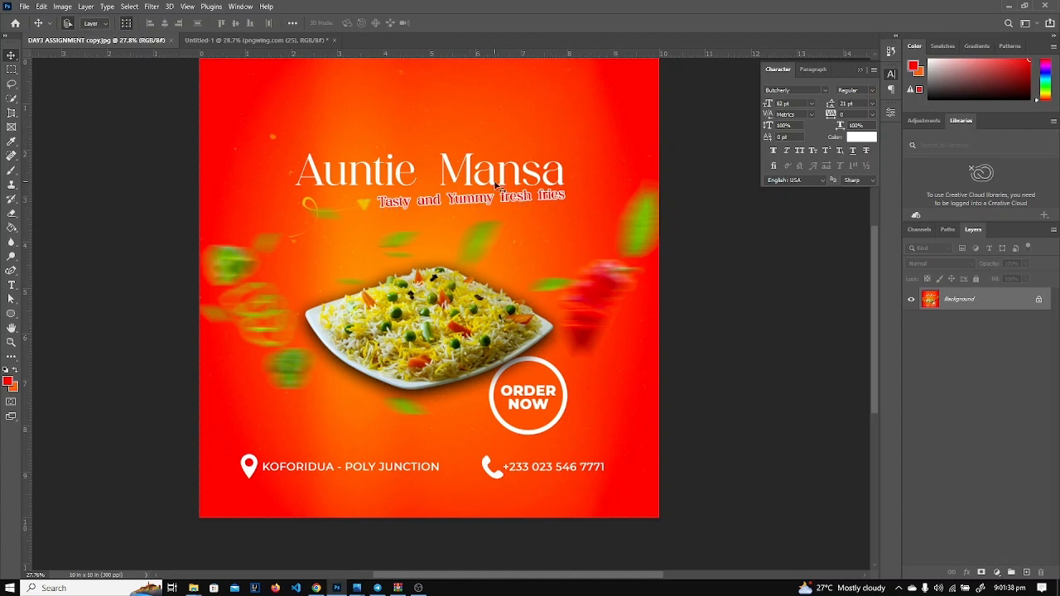
left_click(213, 40)
key("t")
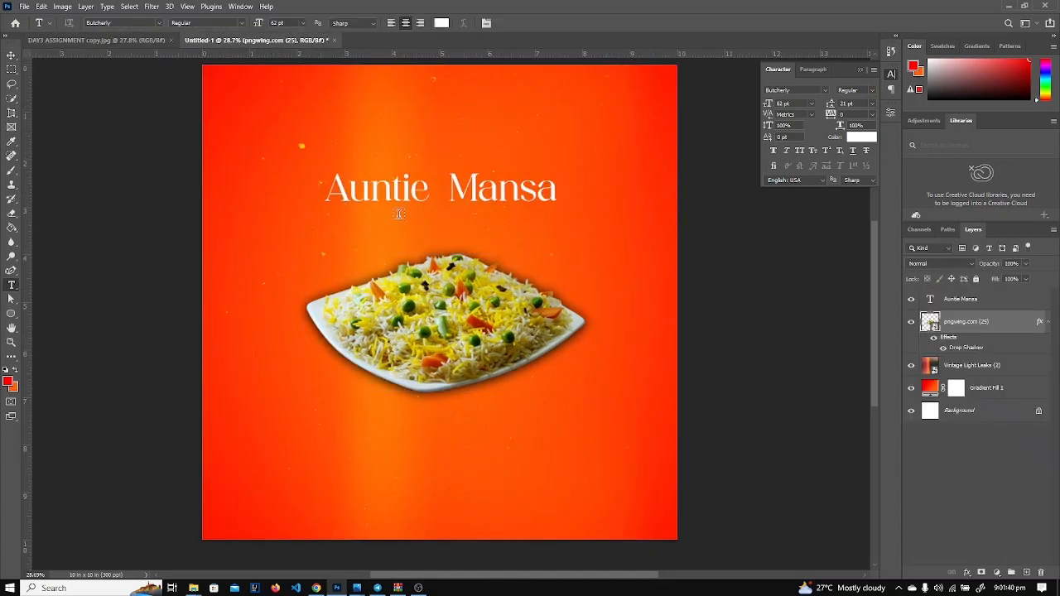
left_click(401, 222)
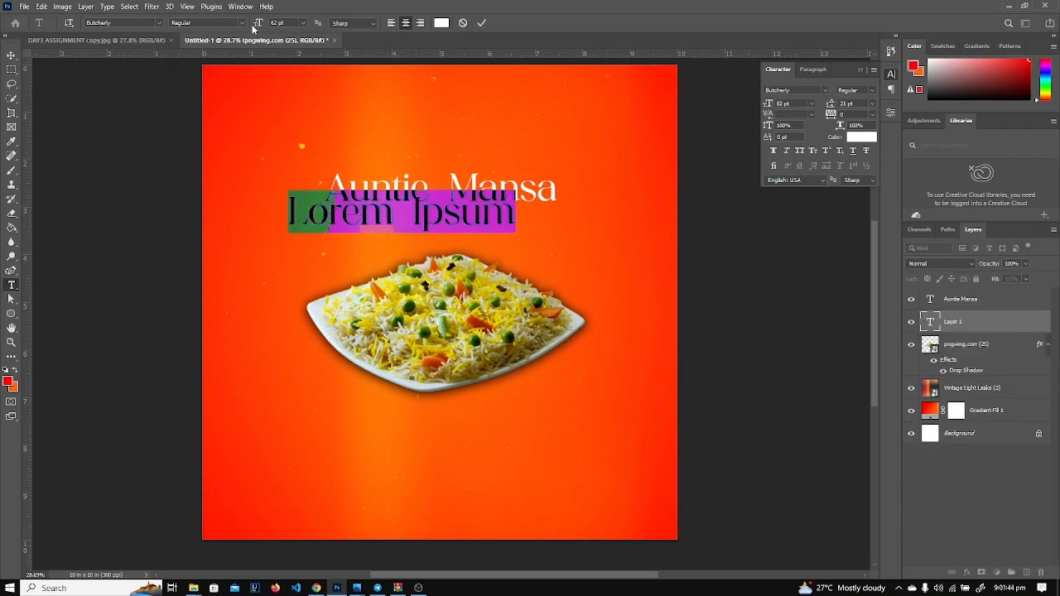
left_click_drag(257, 23, 234, 29)
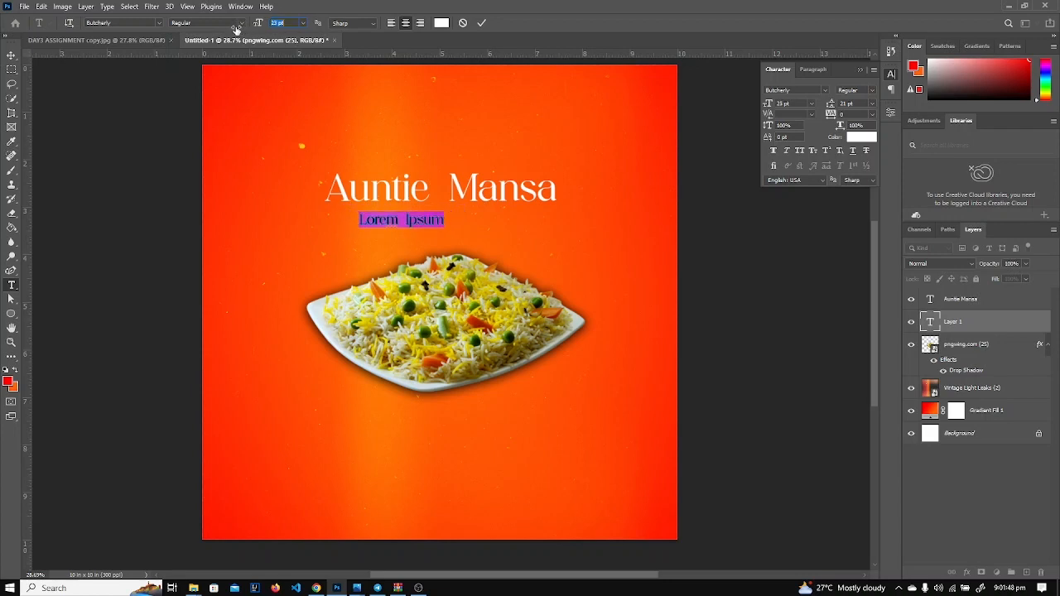
left_click(124, 41)
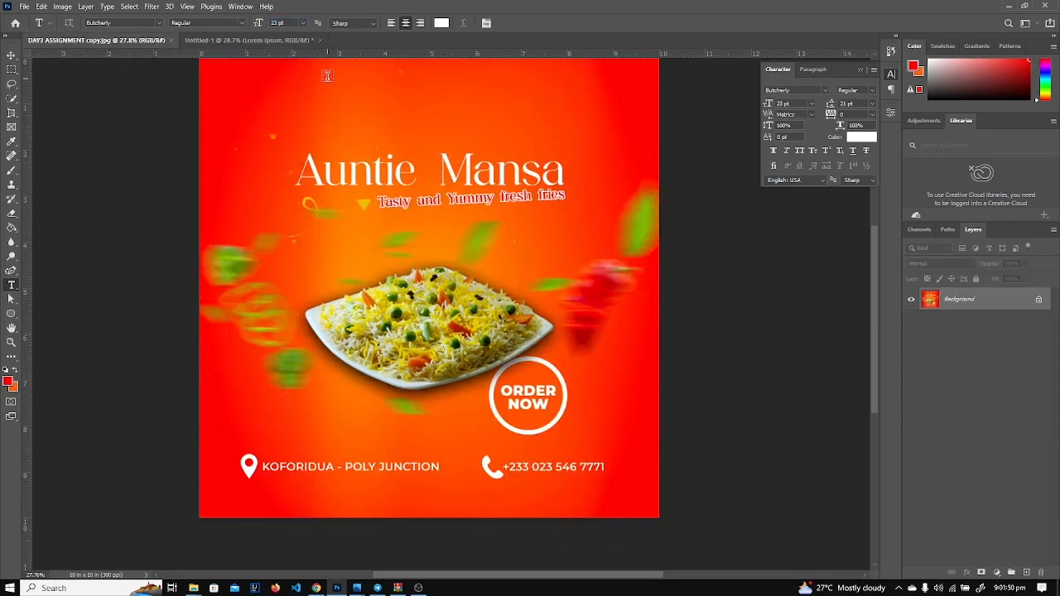
left_click(270, 43)
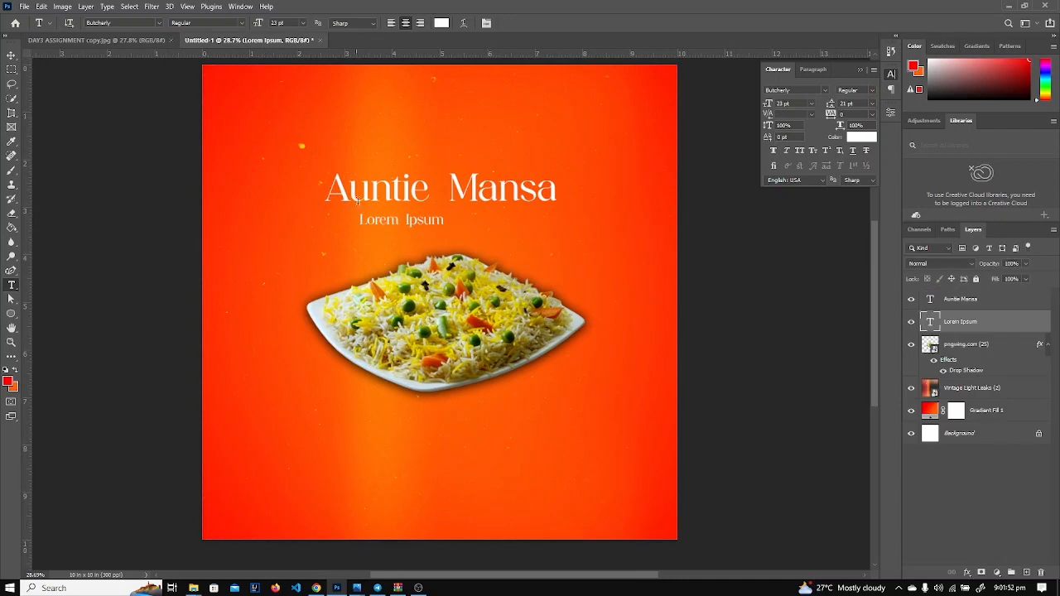
Replace the placeholder with 'Tasty and Yummy fresh fries' and move it under the title.
left_click(374, 222)
key("ctrl+a")
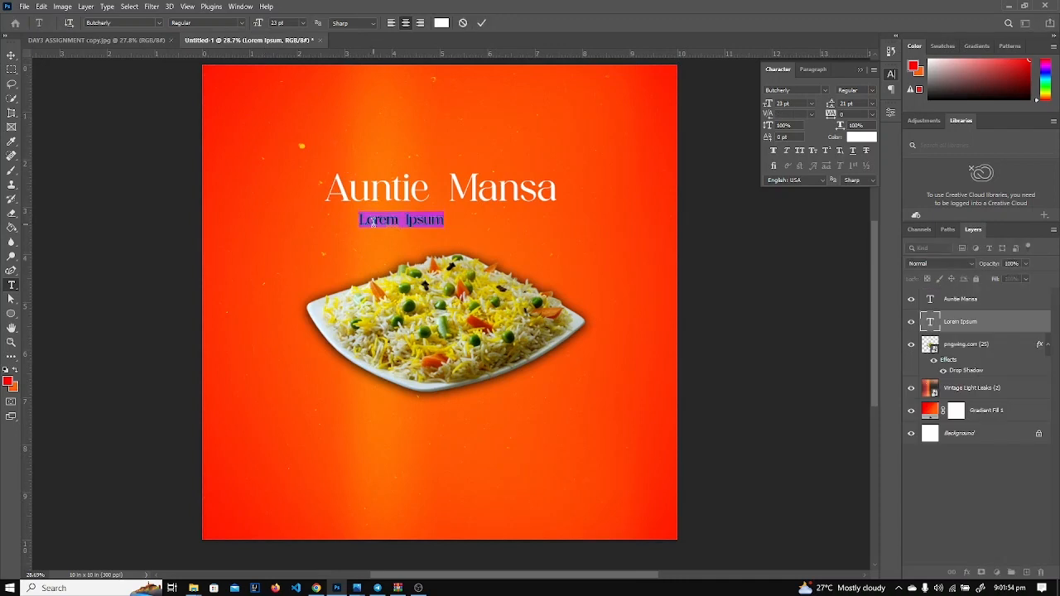
left_click(374, 222)
key("ctrl+a")
type("Tasty")
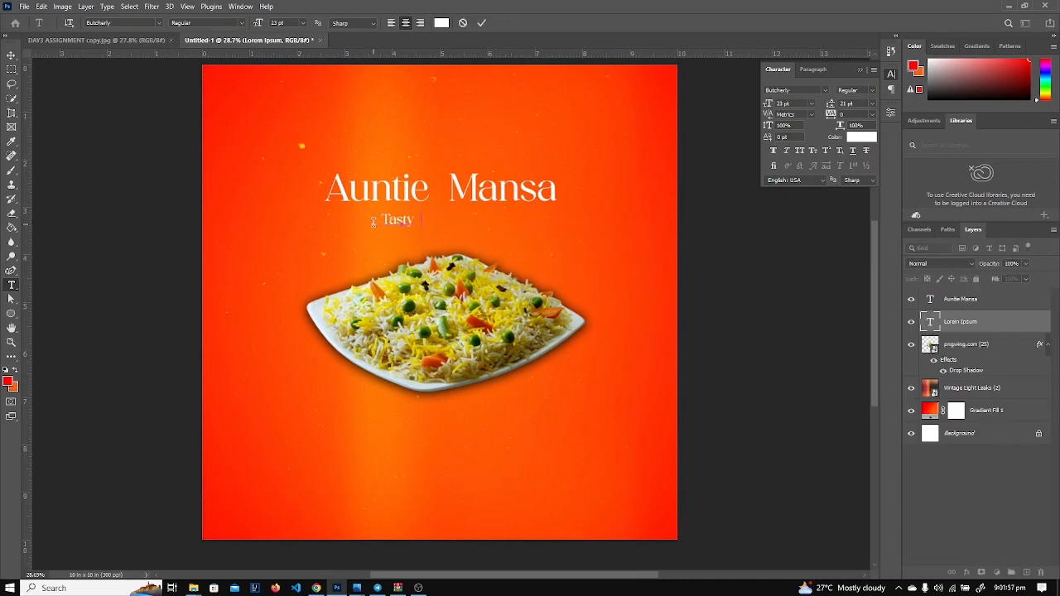
type(" and Yummy fres")
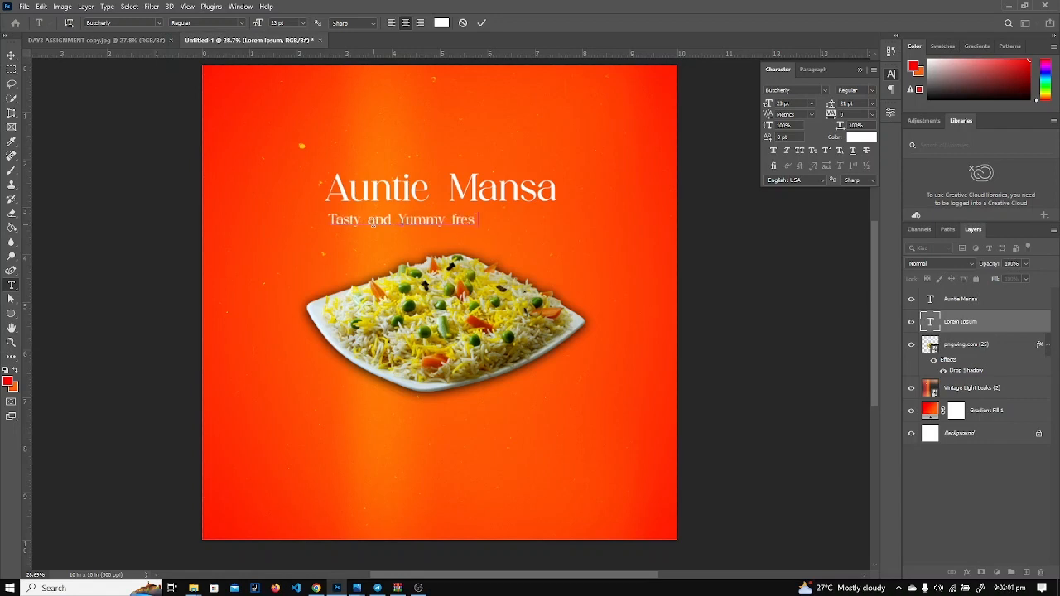
type("h fries")
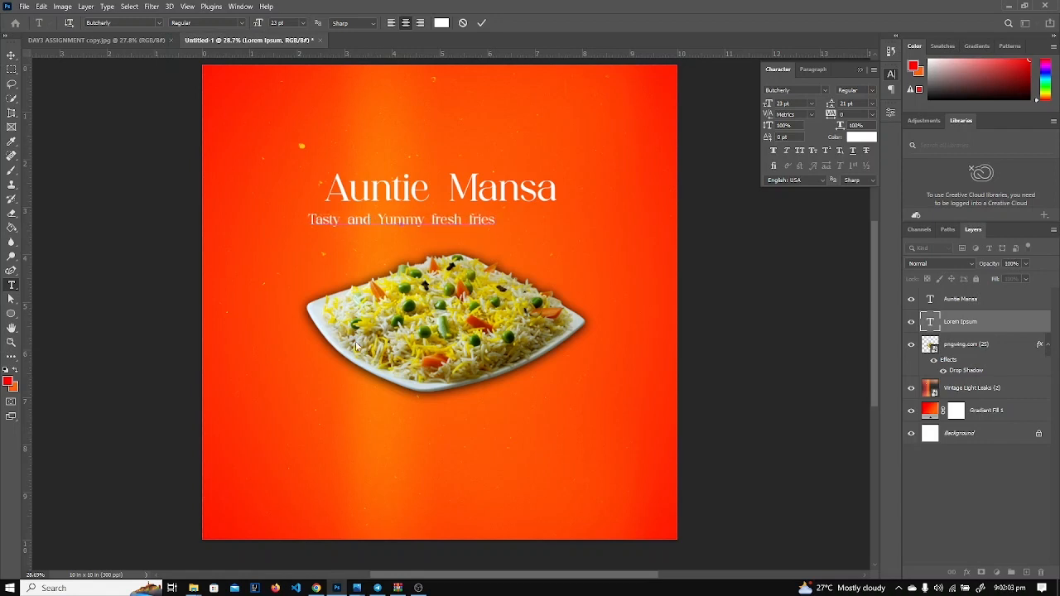
key("ctrl+a")
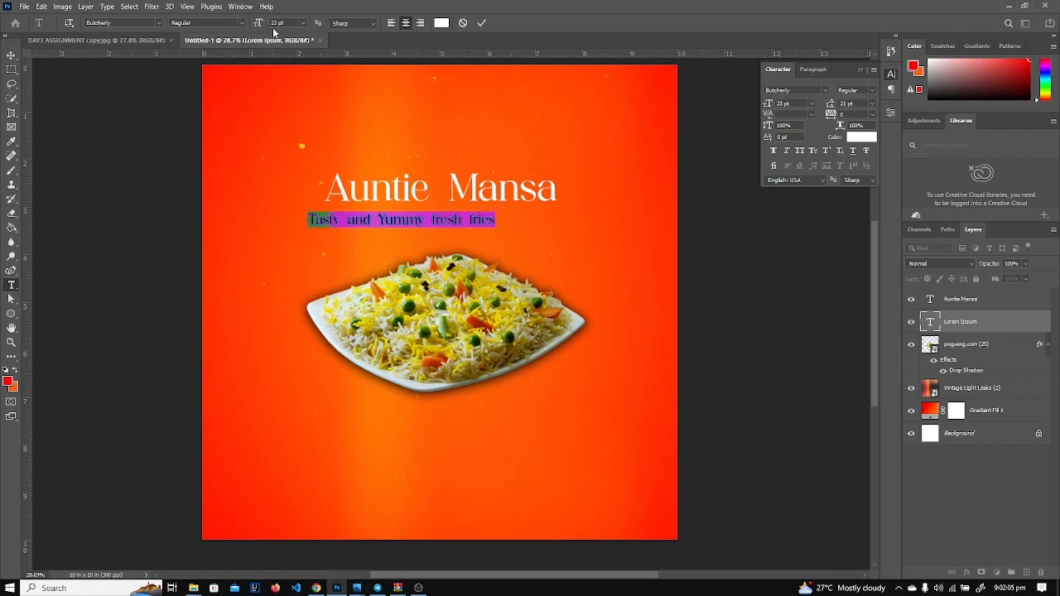
left_click_drag(259, 23, 260, 23)
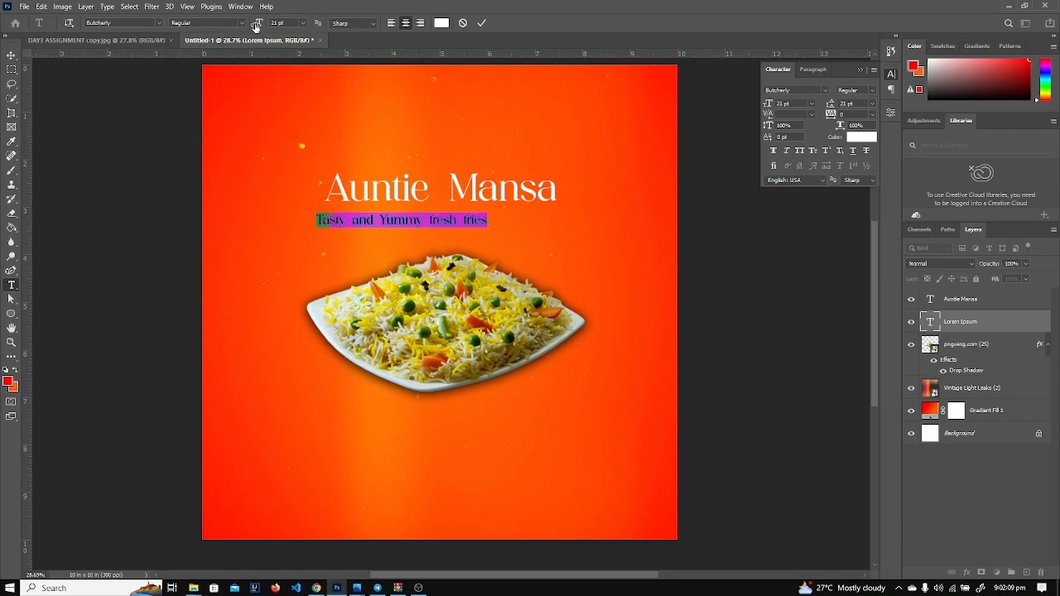
left_click_drag(372, 246, 445, 238)
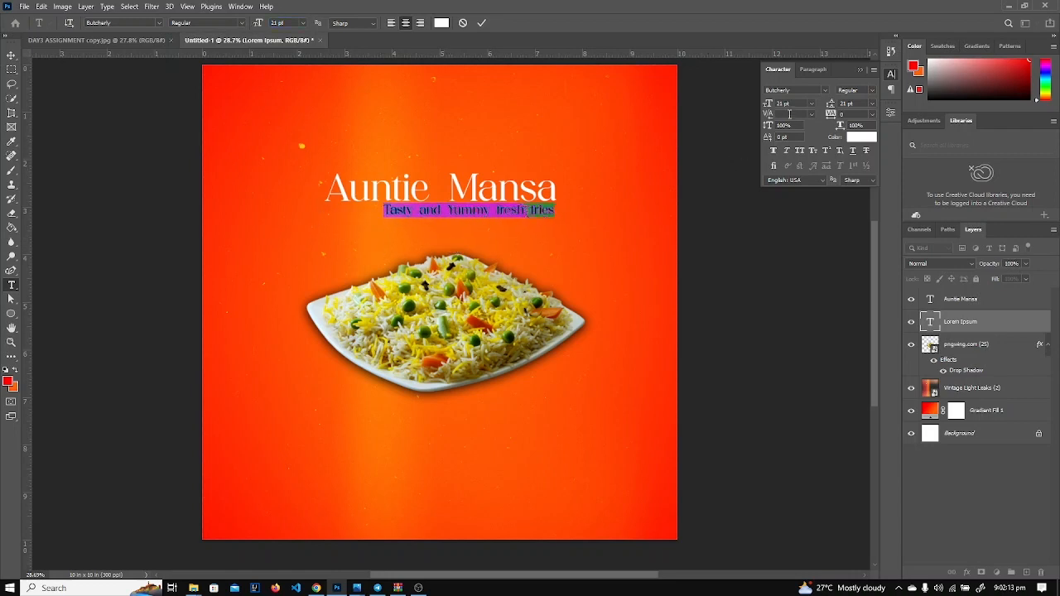
Set the tagline to 18 pt and commit the text.
left_click(794, 103)
type("18")
key("Return")
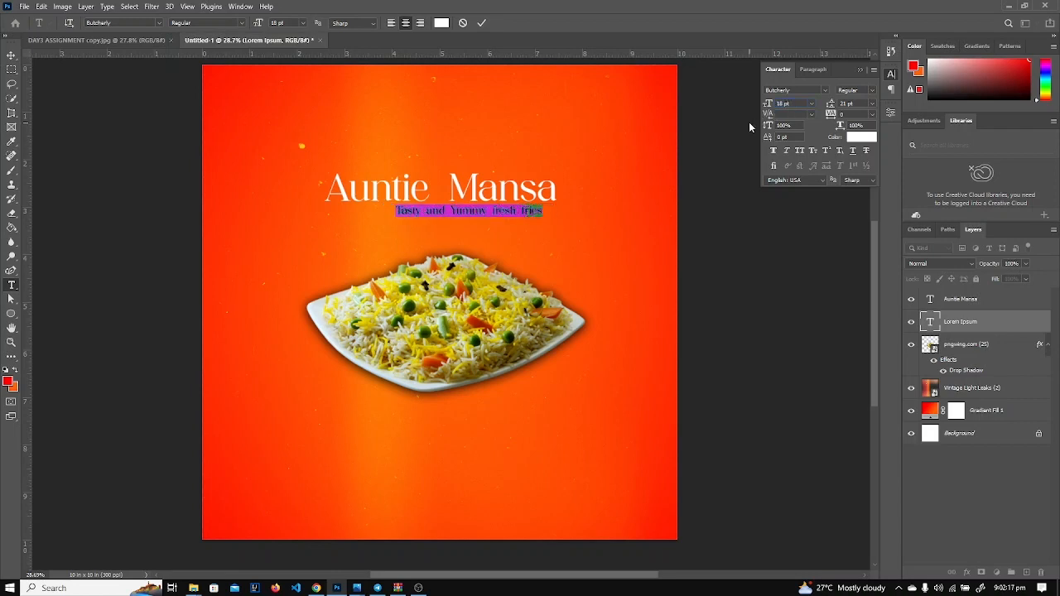
left_click(984, 327)
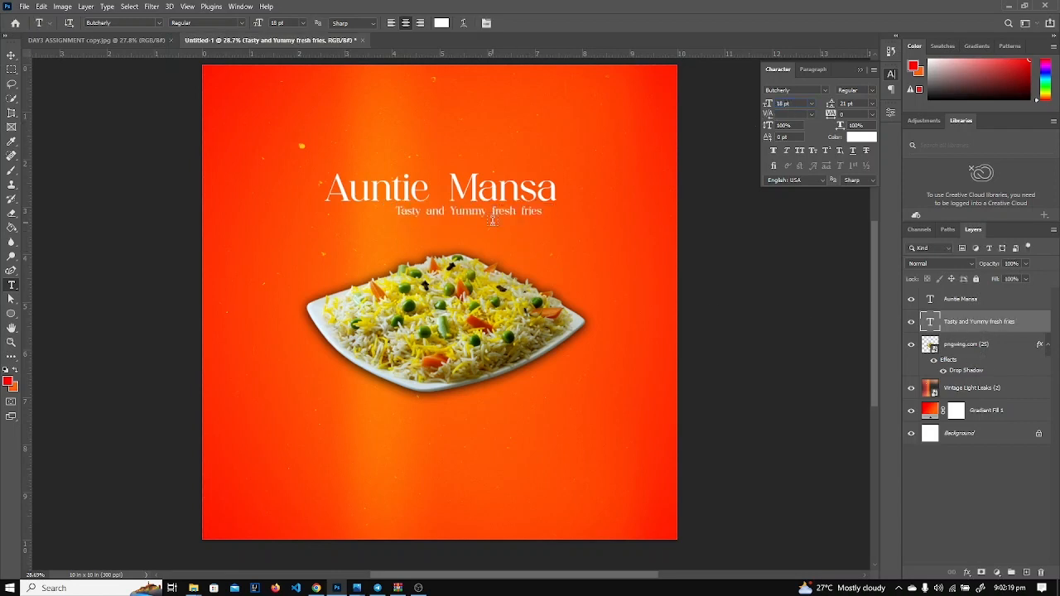
Nudge the tagline slightly to the right.
key("v")
scroll(492, 220, "up", 5)
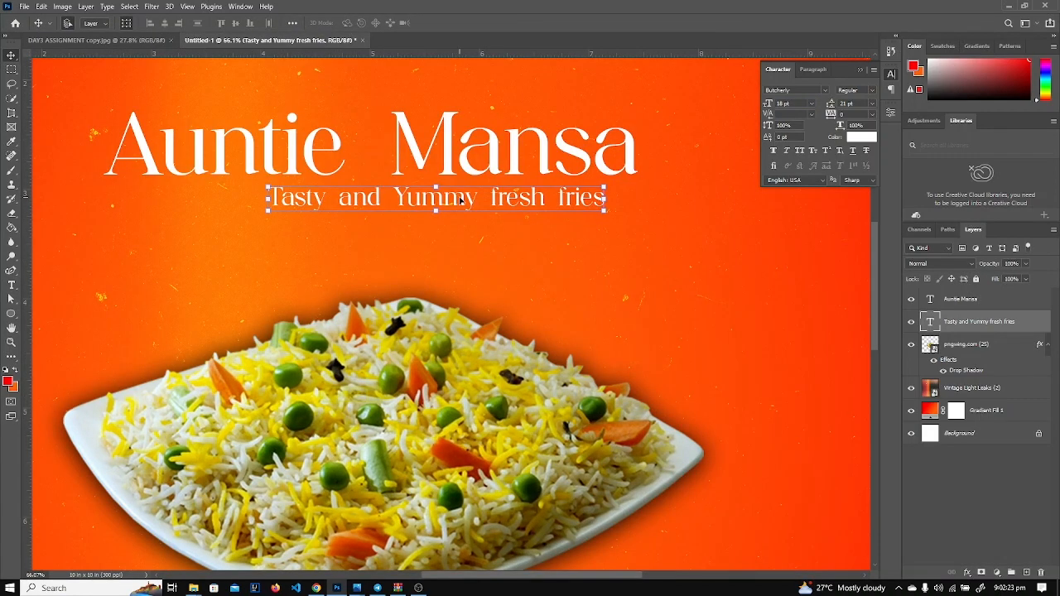
left_click_drag(461, 201, 493, 207)
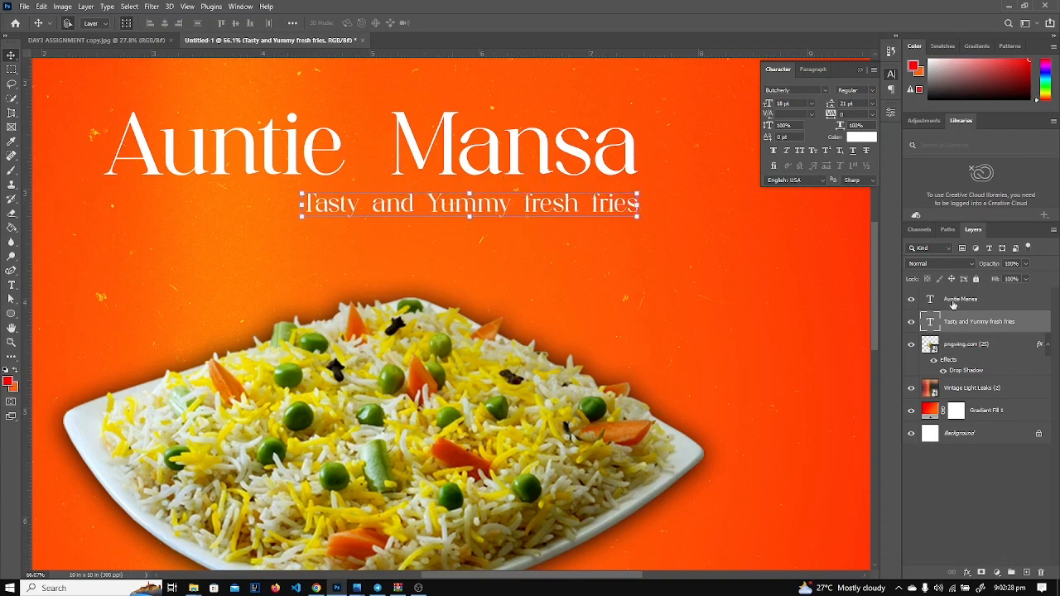
Add a thin red 2 px Stroke to the tagline, then view the reference flyer.
left_click(968, 572)
left_click(986, 469)
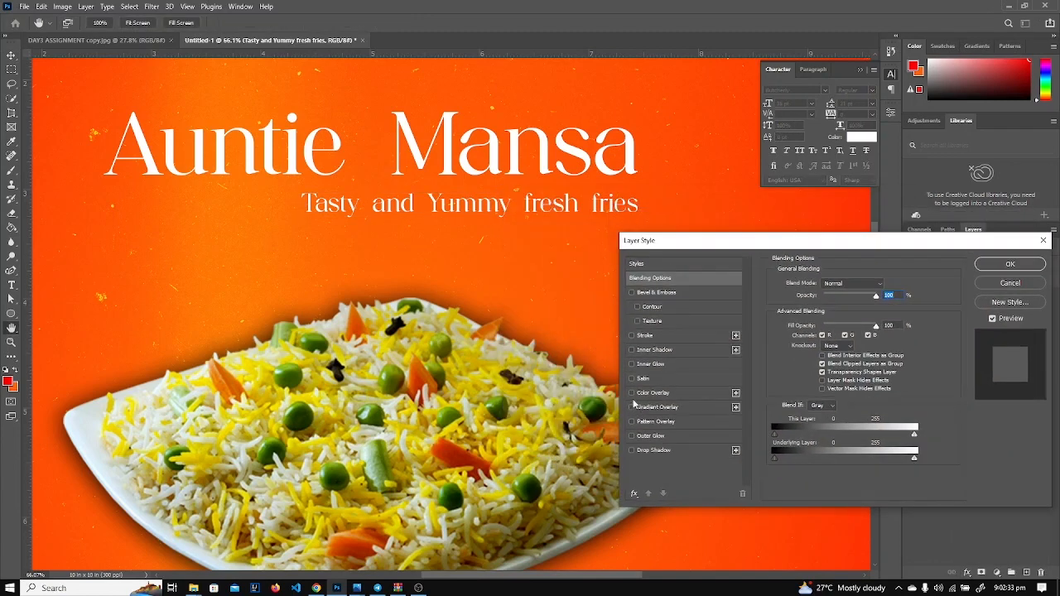
left_click(631, 335)
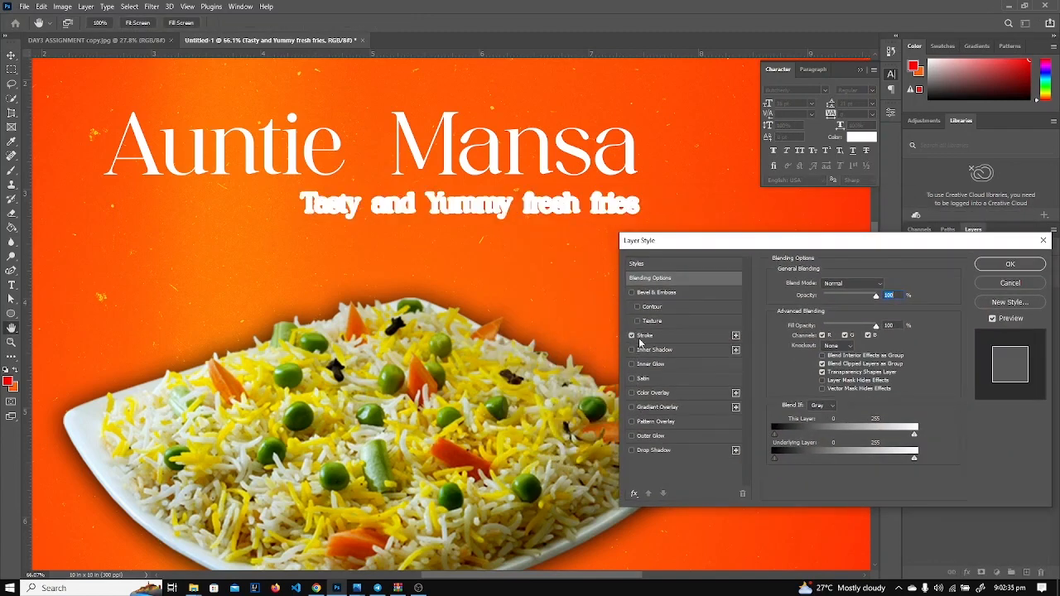
left_click(645, 335)
left_click(799, 364)
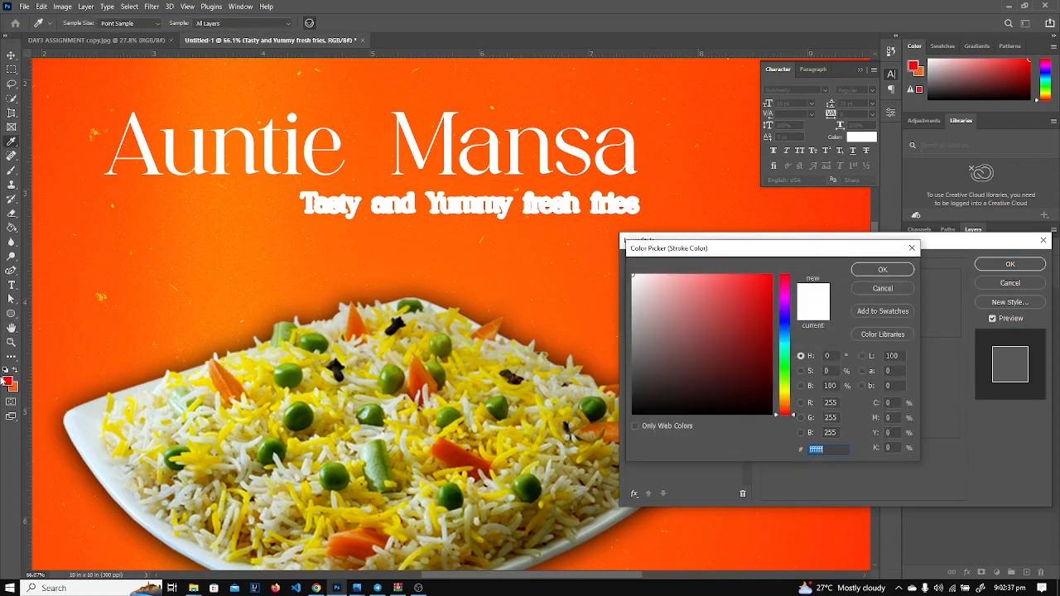
left_click(9, 380)
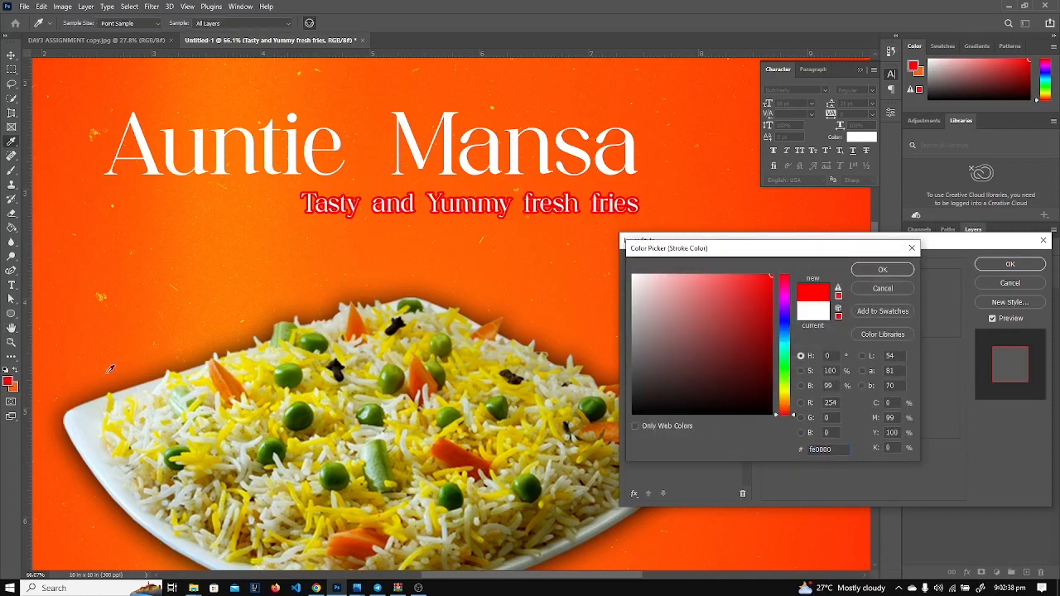
left_click(882, 270)
left_click_drag(818, 288, 815, 286)
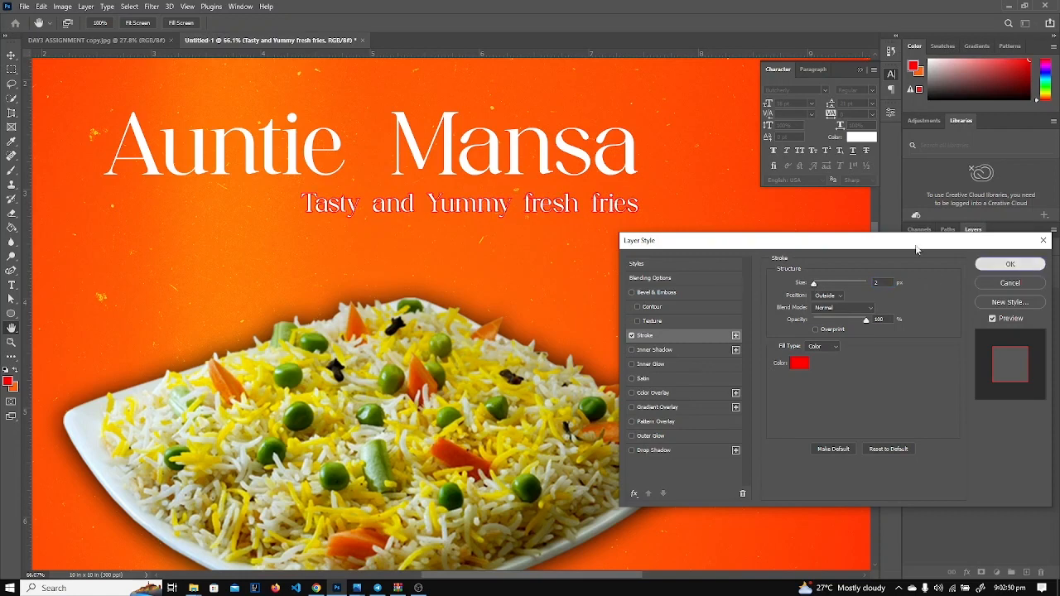
left_click(1029, 264)
left_click(106, 42)
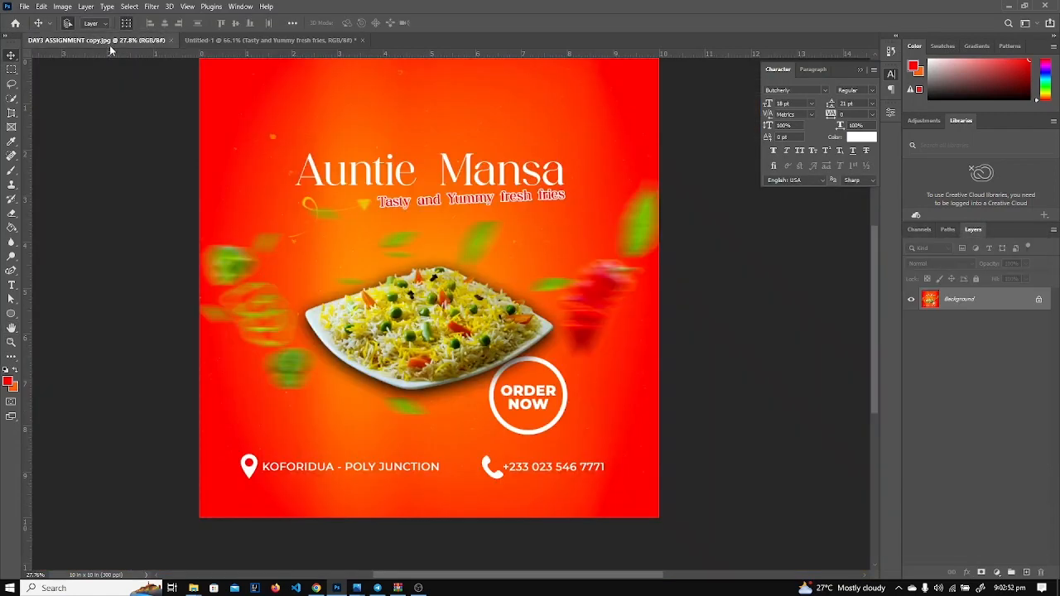
Change the tagline text colour to red.
left_click(217, 41)
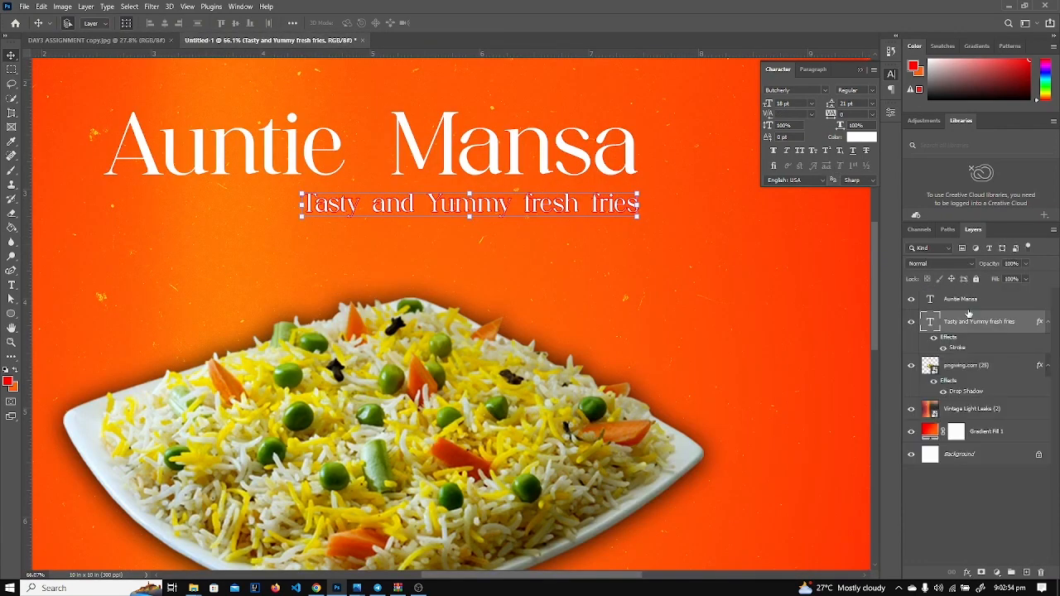
left_click(858, 137)
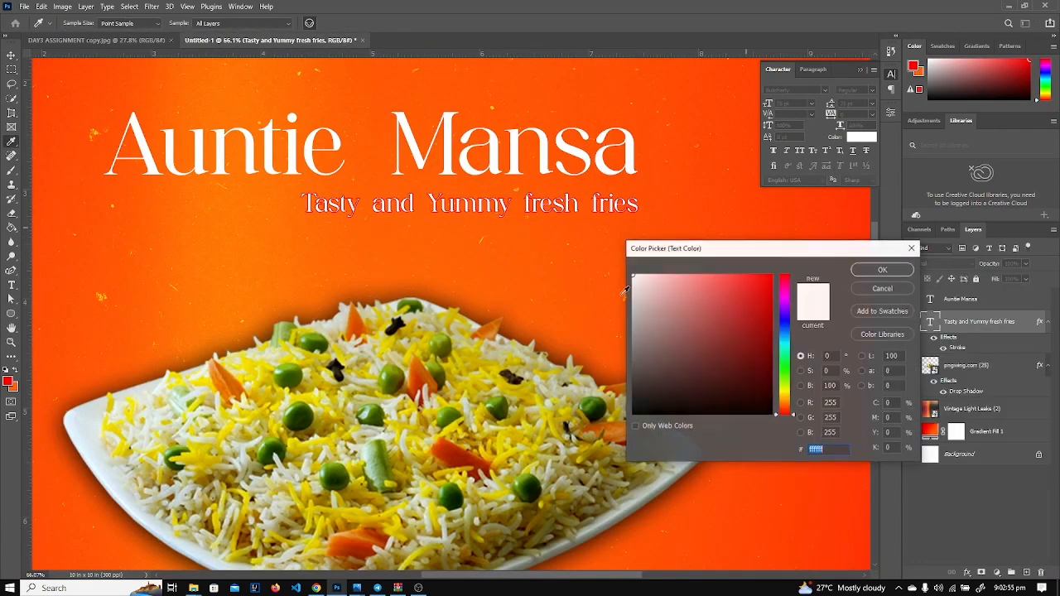
left_click(11, 379)
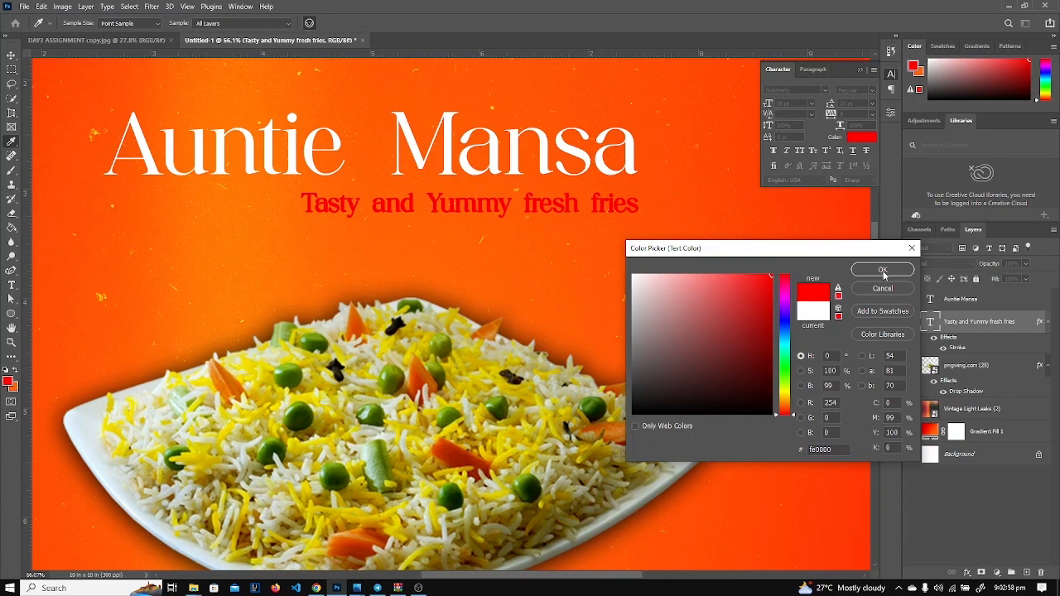
left_click(883, 270)
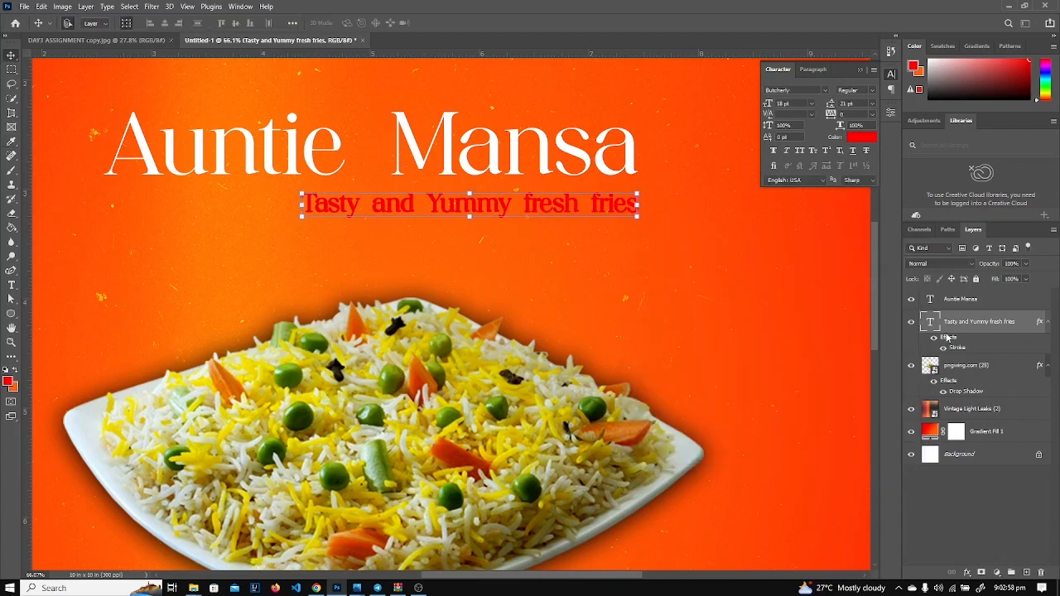
Replace the tagline's outline with a white 3 px Stroke.
double_click(959, 348)
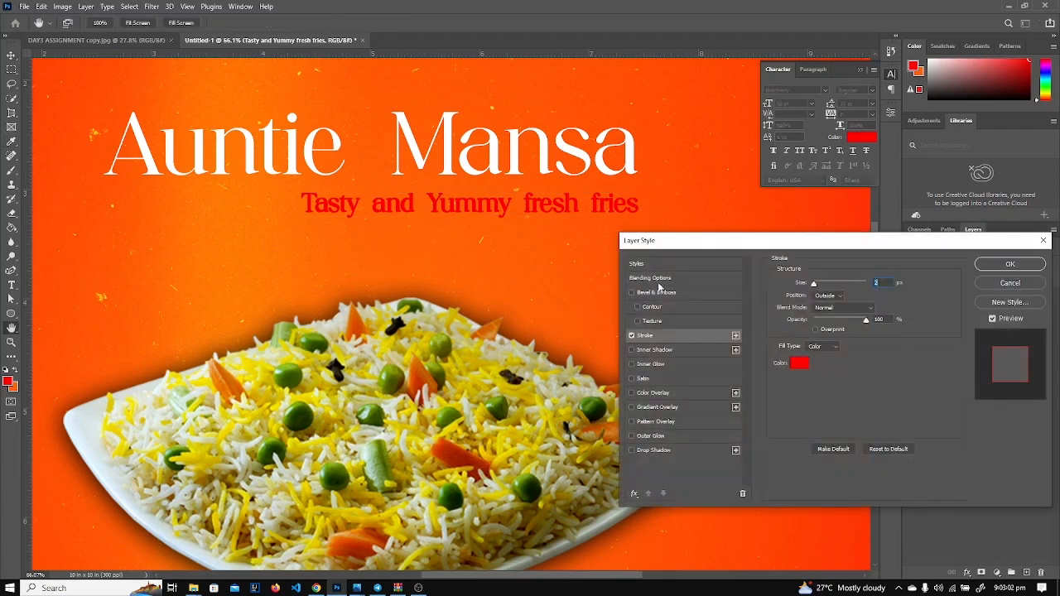
left_click_drag(650, 246, 409, 246)
left_click(802, 238)
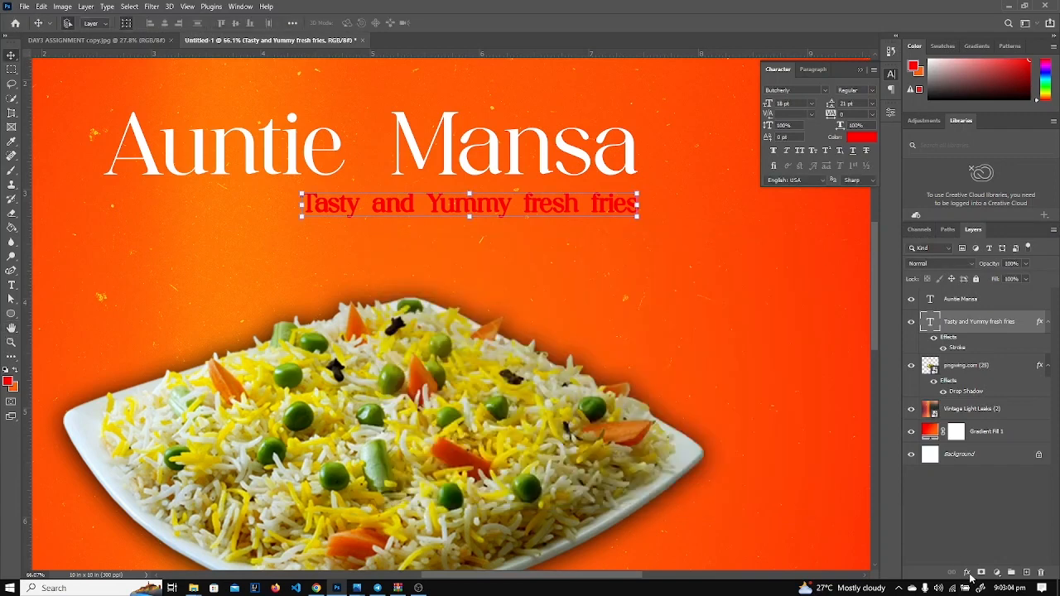
left_click(966, 572)
left_click(999, 467)
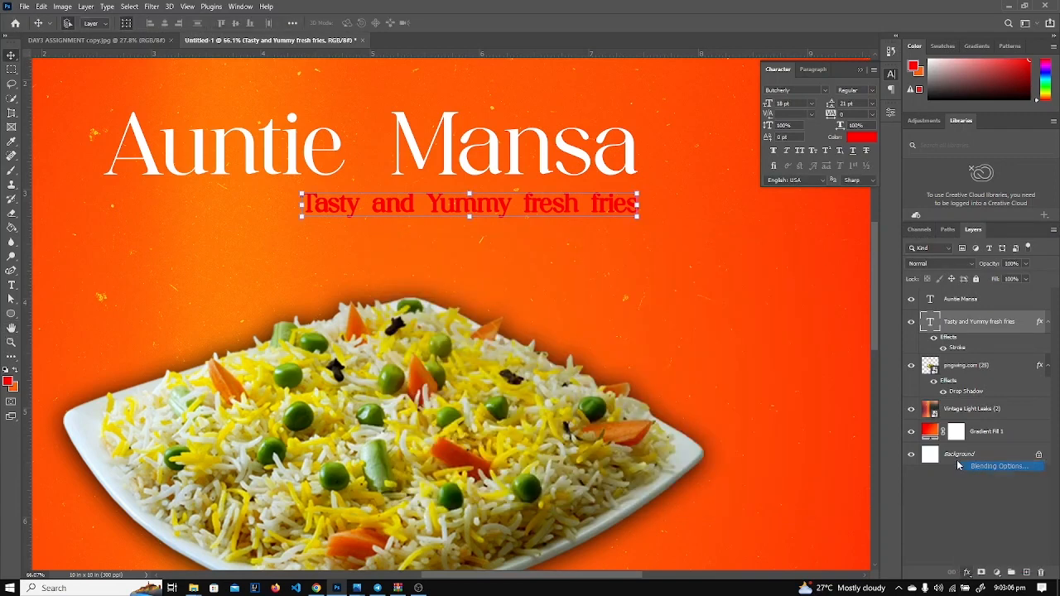
left_click_drag(482, 240, 733, 257)
left_click(640, 354)
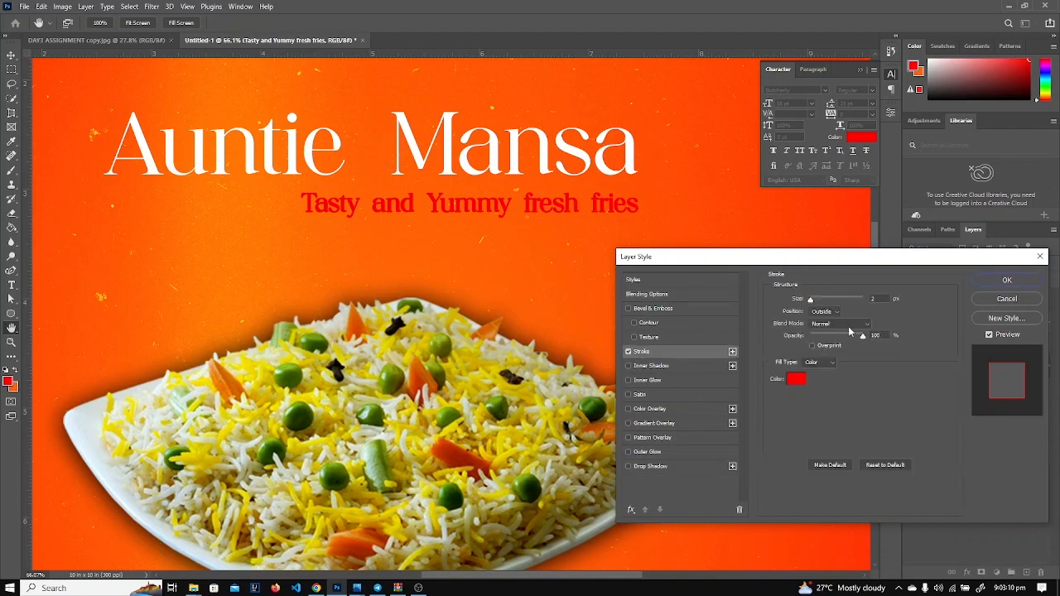
left_click(794, 380)
left_click_drag(741, 374, 633, 274)
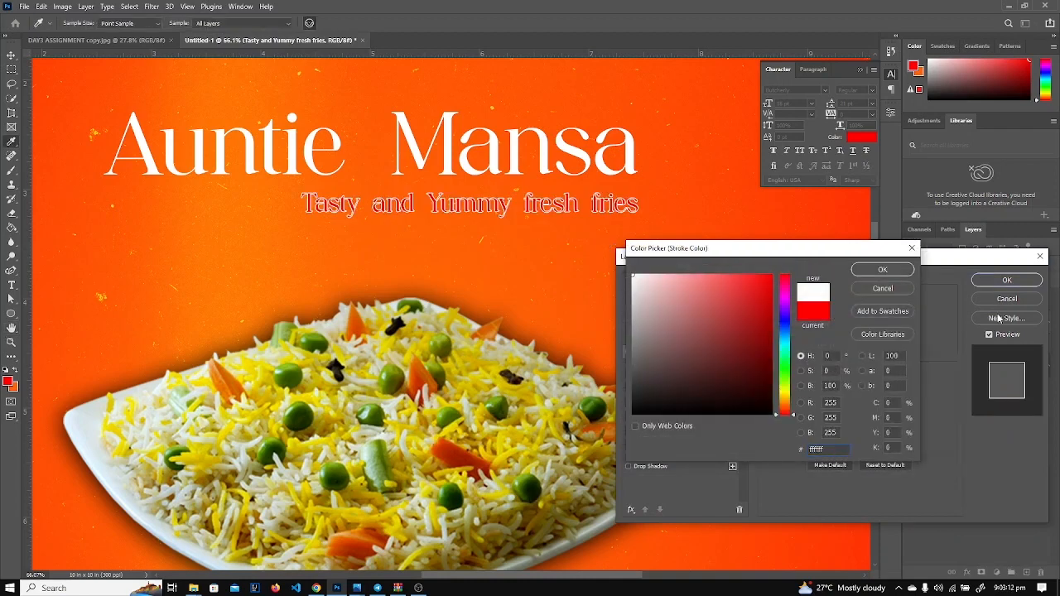
left_click(883, 270)
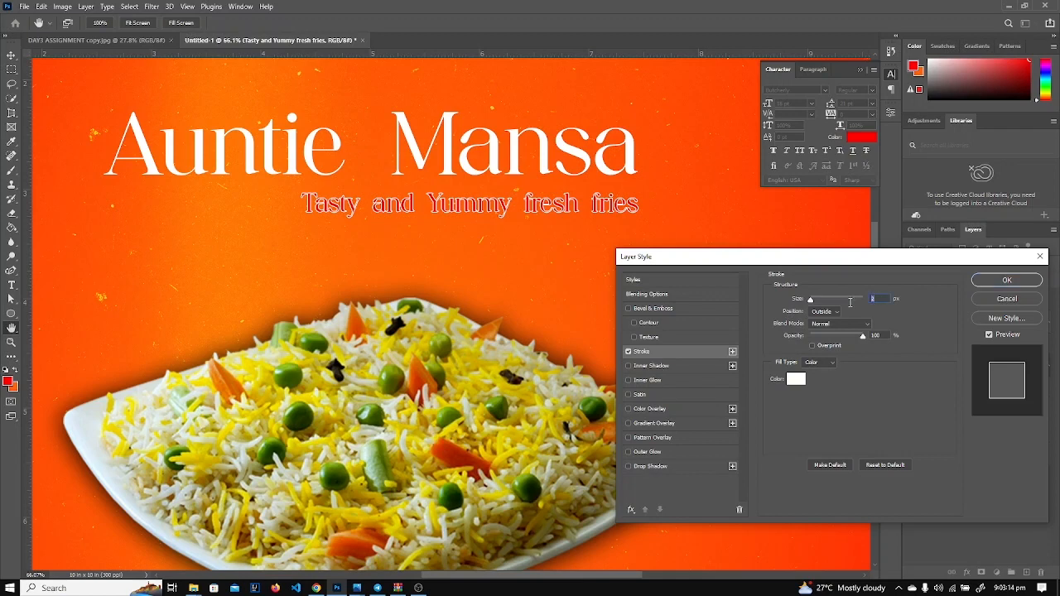
type("3")
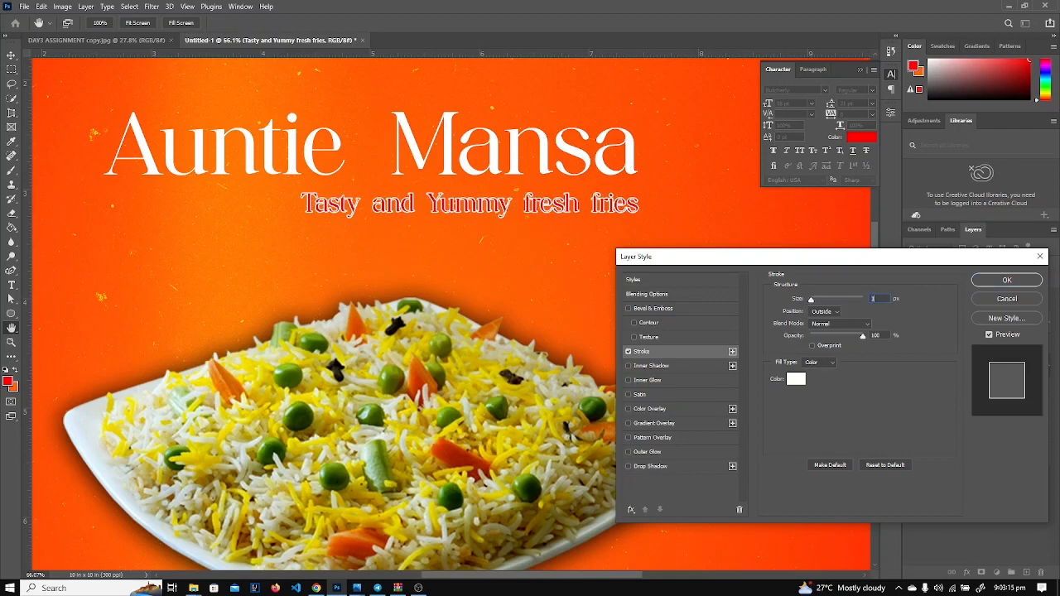
left_click(1006, 281)
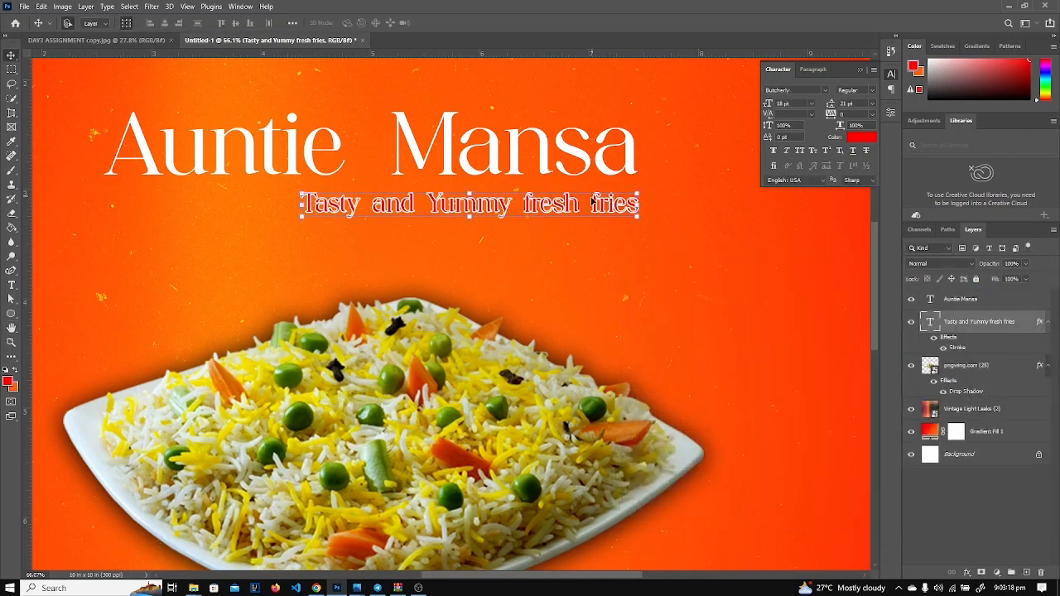
Apply Faux Bold to the tagline and compare it with the reference.
left_click(773, 150)
left_click(585, 266)
left_click(508, 209)
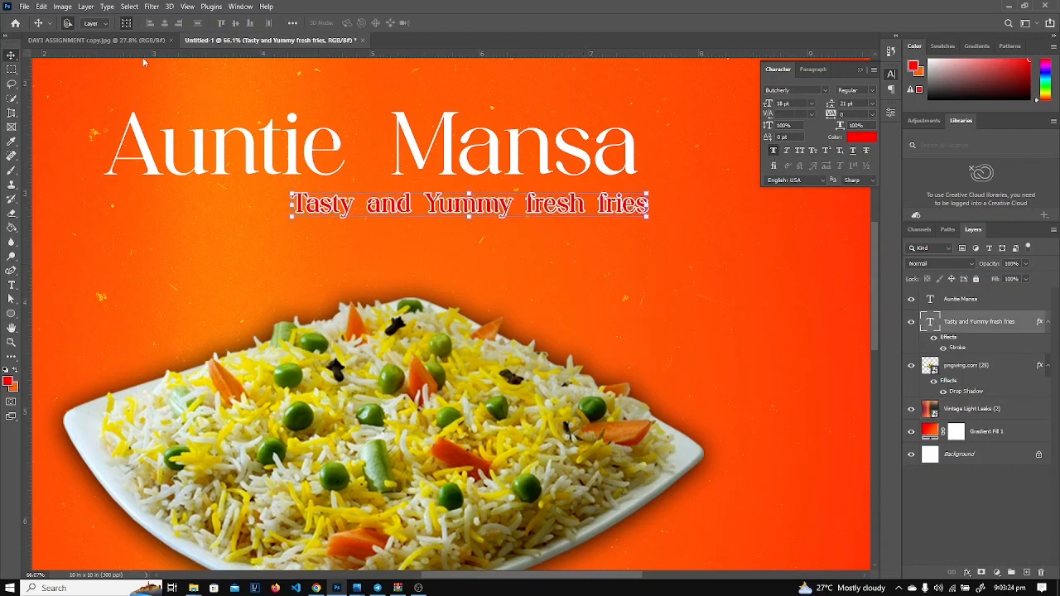
left_click(91, 40)
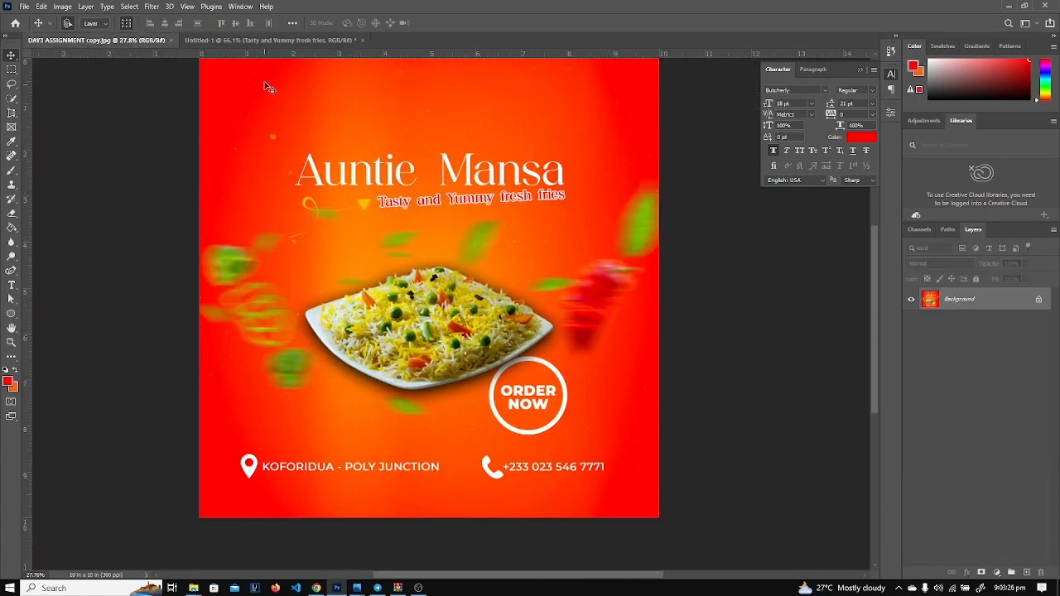
left_click(265, 40)
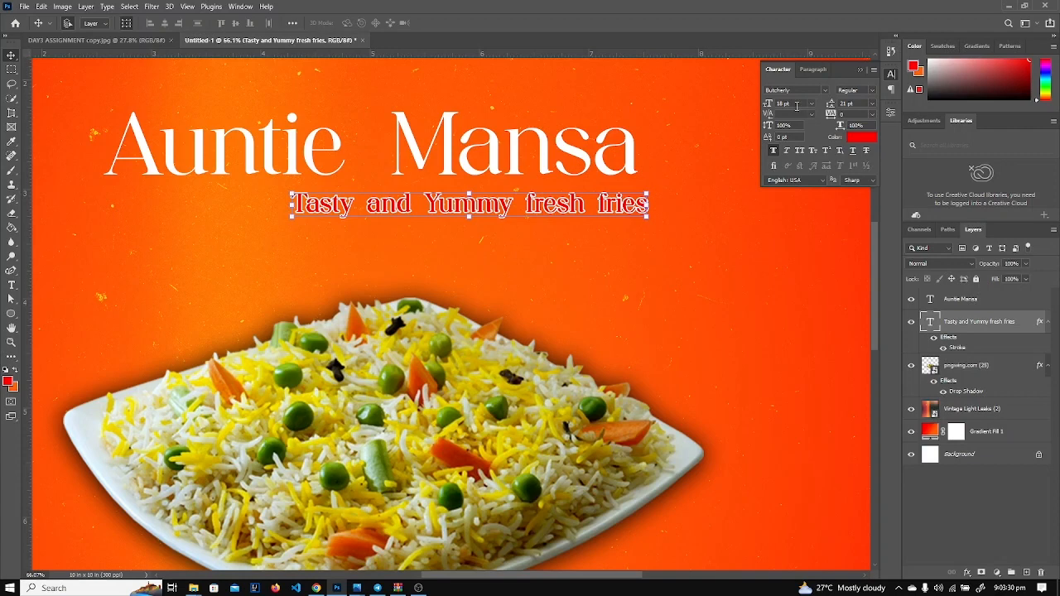
Set the tagline to 15 pt, shift it under the title and tilt it about 2.9° upward.
left_click(797, 106)
type("15")
key("Return")
left_click_drag(550, 202, 566, 204)
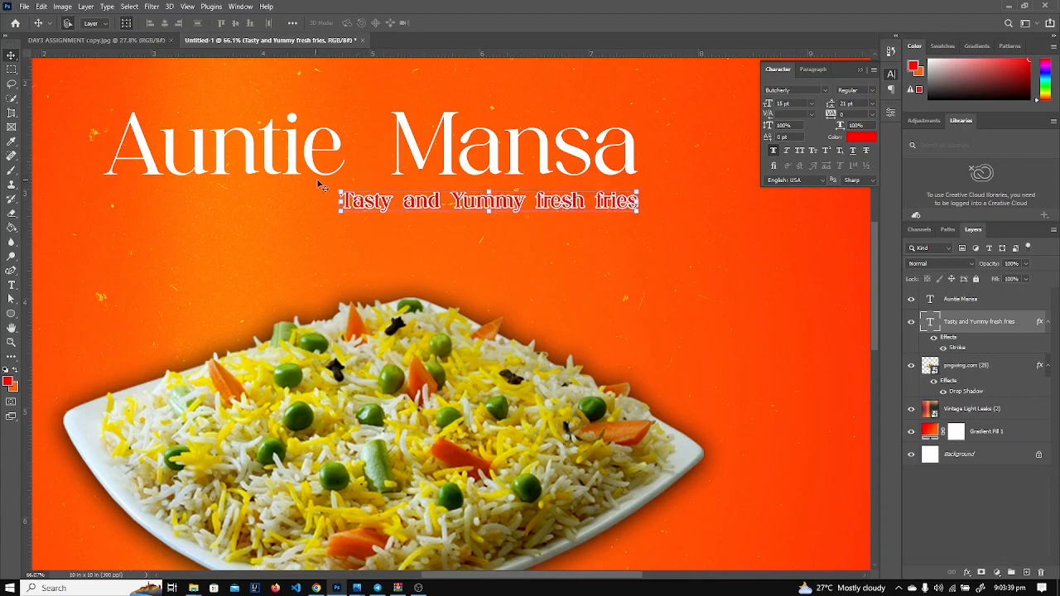
left_click_drag(333, 187, 391, 207)
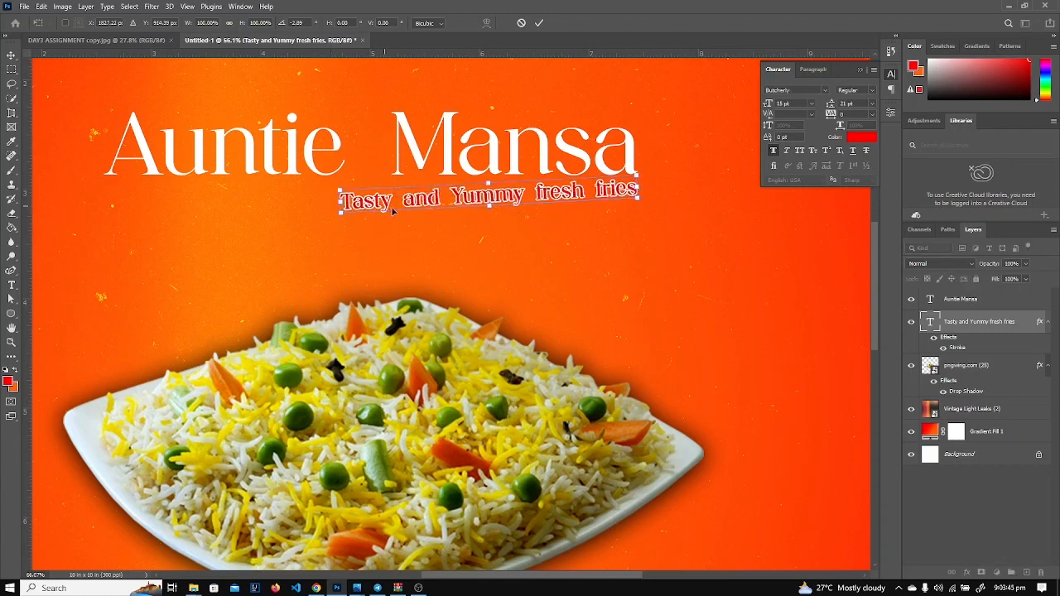
key("Return")
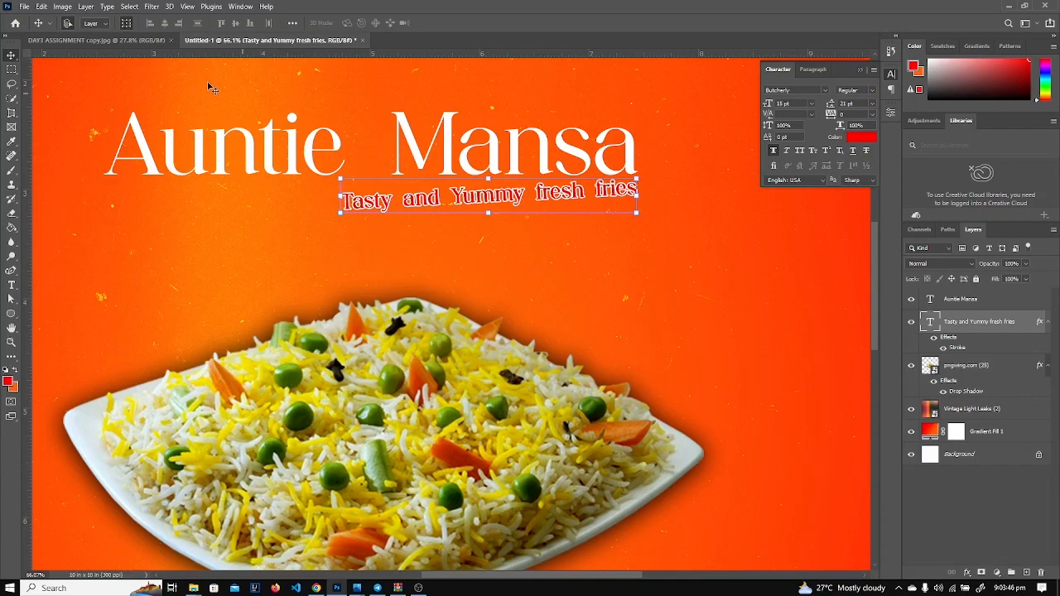
left_click(132, 41)
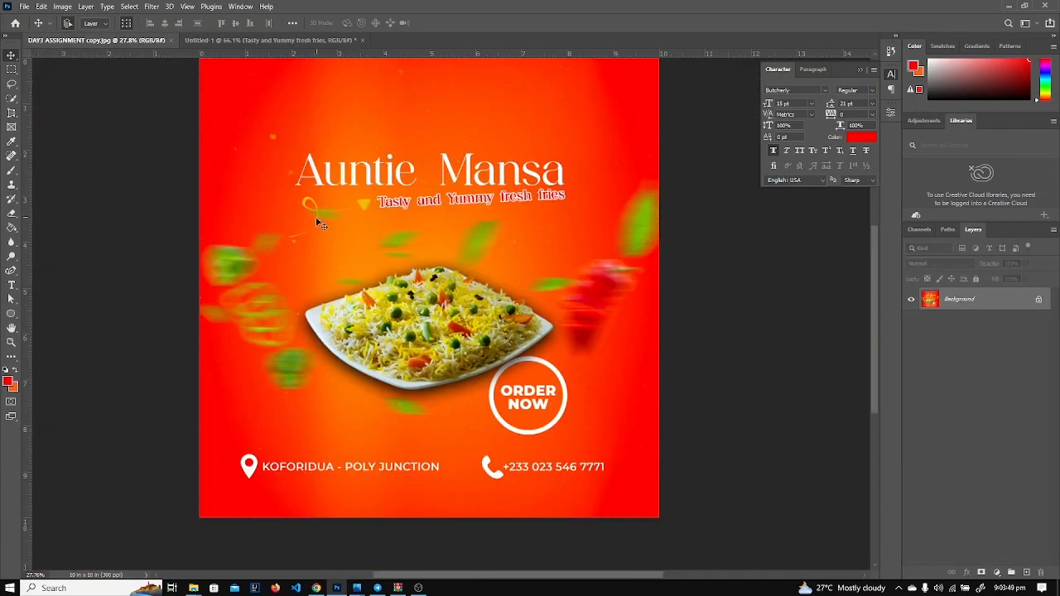
Return to Untitled-1, toggle the rice plate's visibility, and fit the design on screen.
scroll(316, 211, "up", 5)
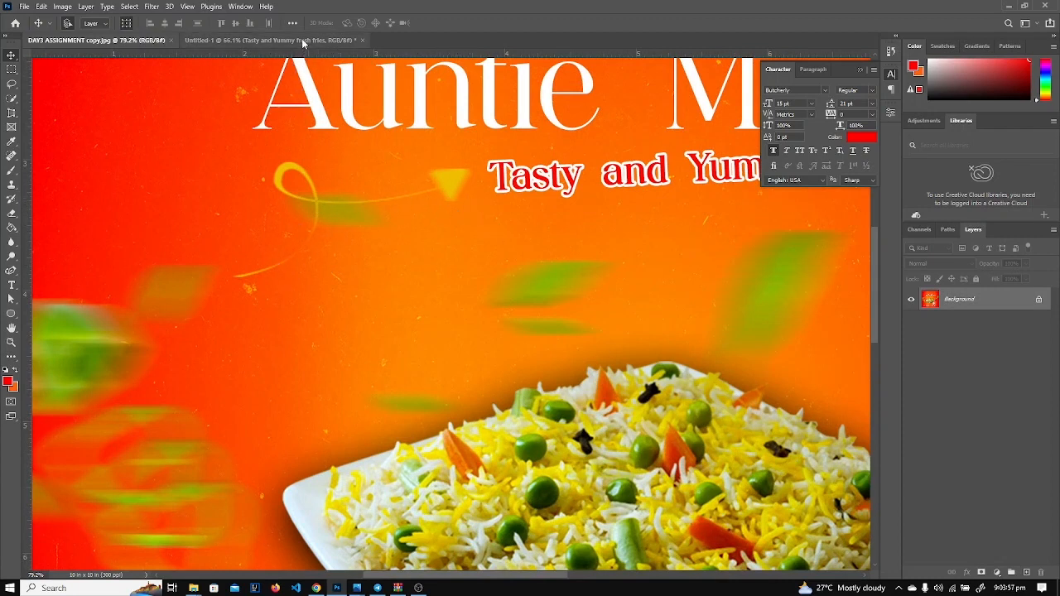
left_click(265, 39)
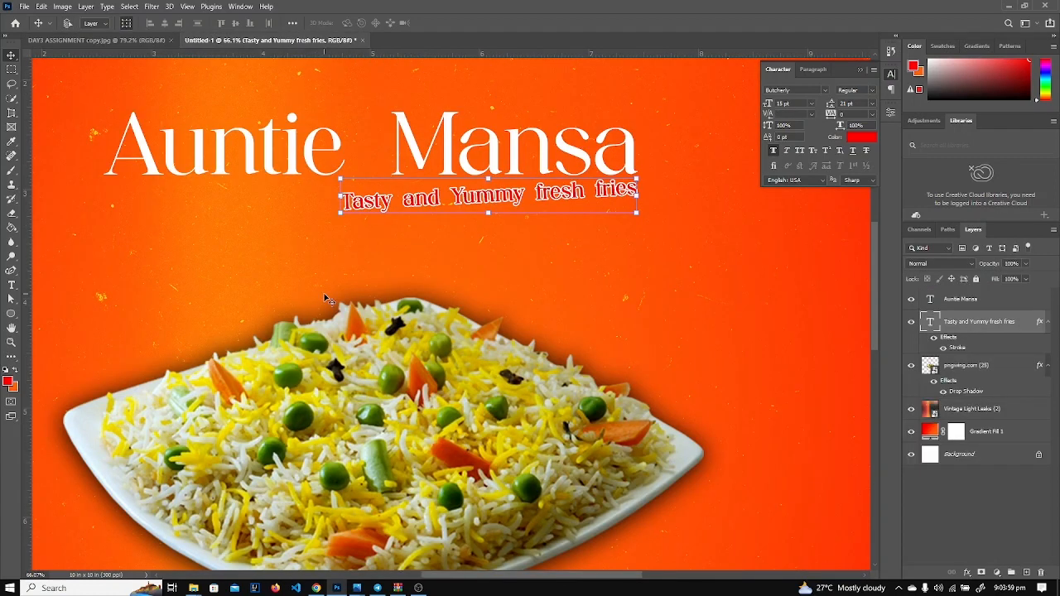
key("ctrl+0")
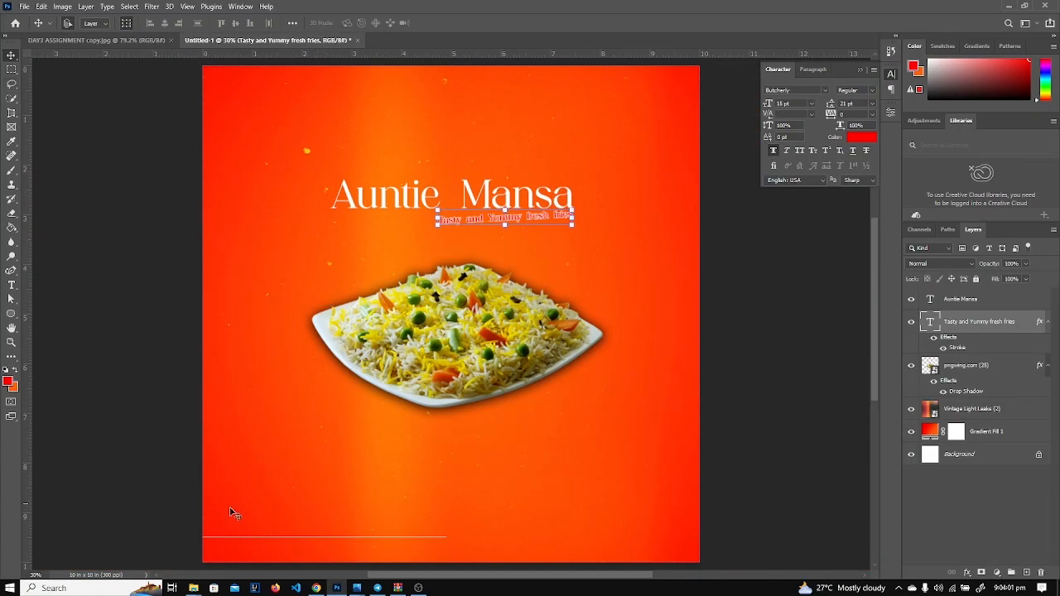
left_click(258, 541)
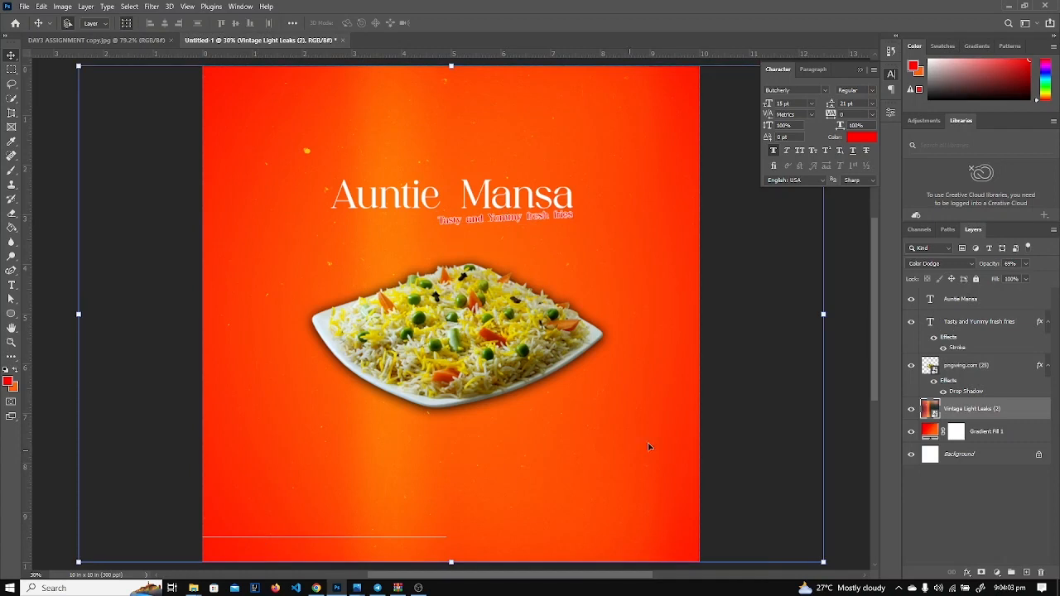
left_click(910, 366)
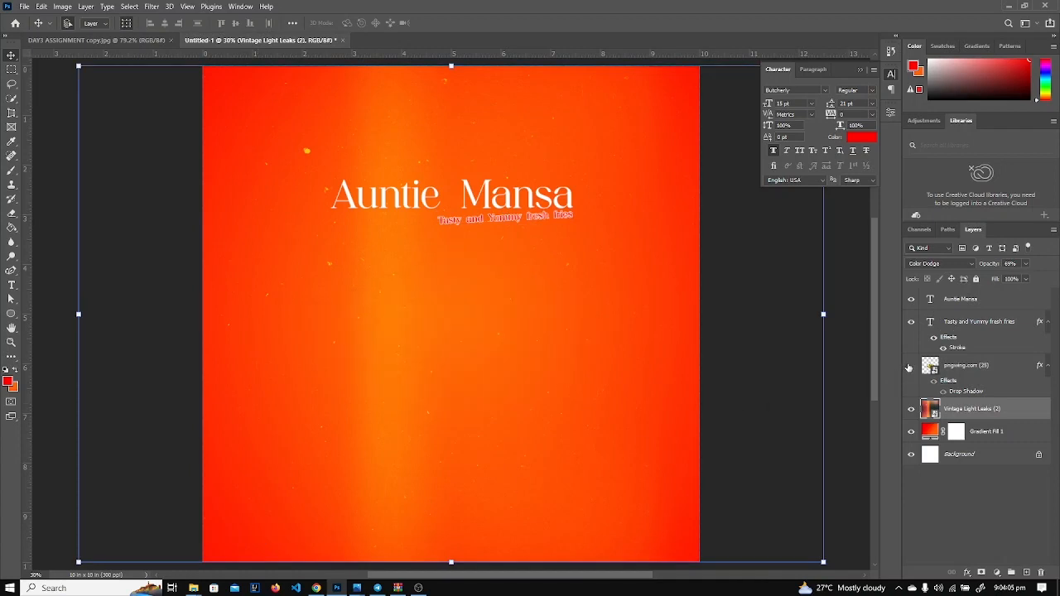
left_click(910, 366)
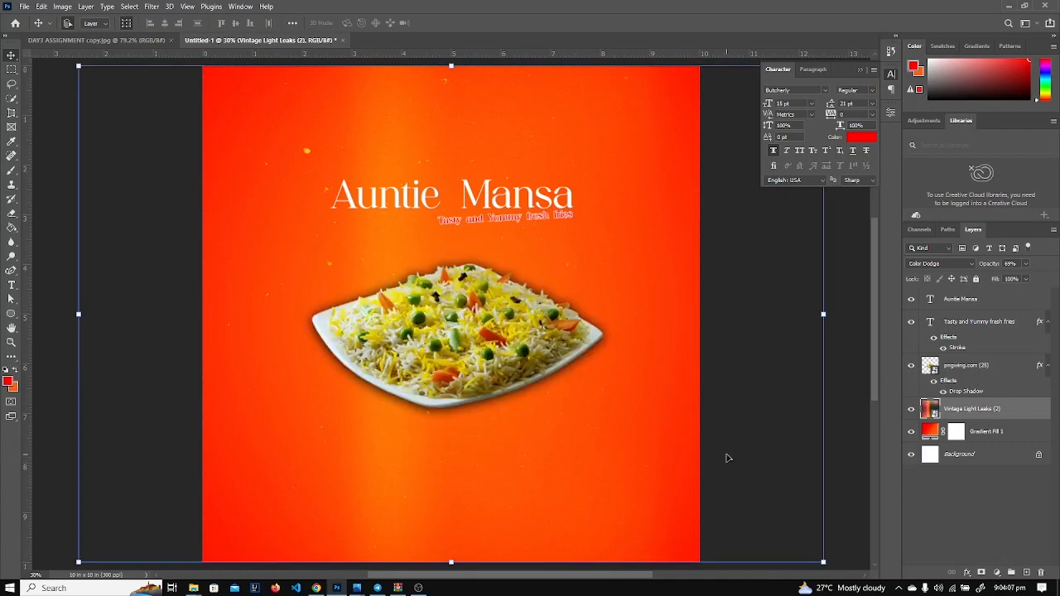
left_click(845, 442)
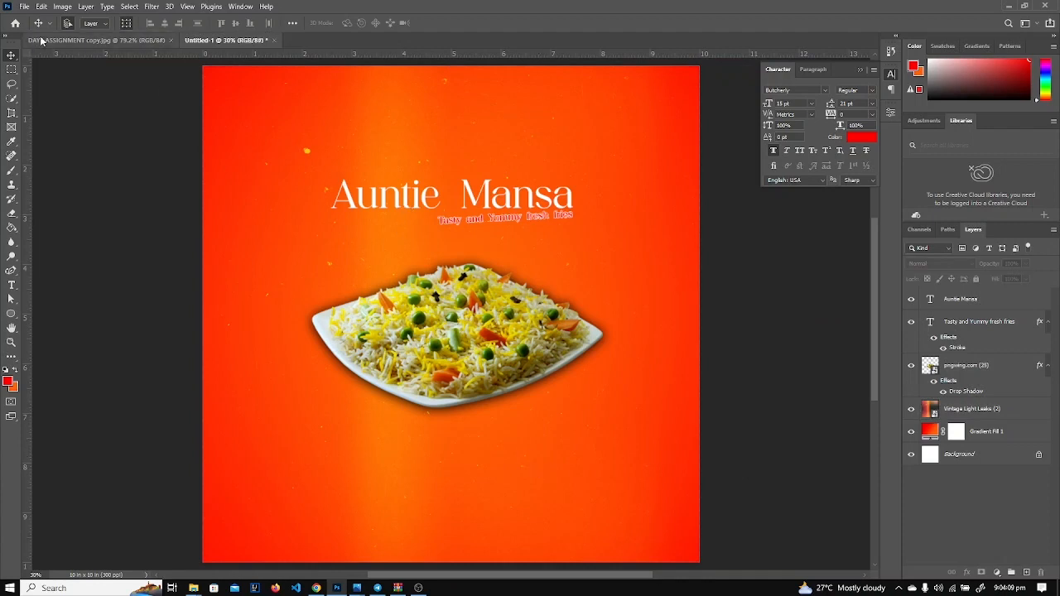
key("ctrl+0")
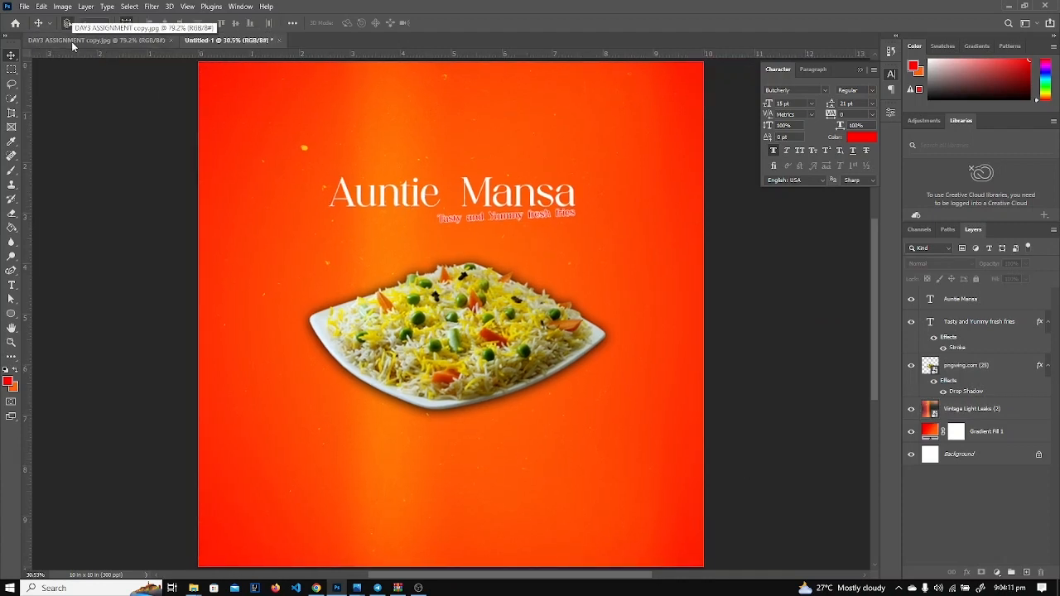
Turn off night light in the Windows quick settings.
left_click(1041, 588)
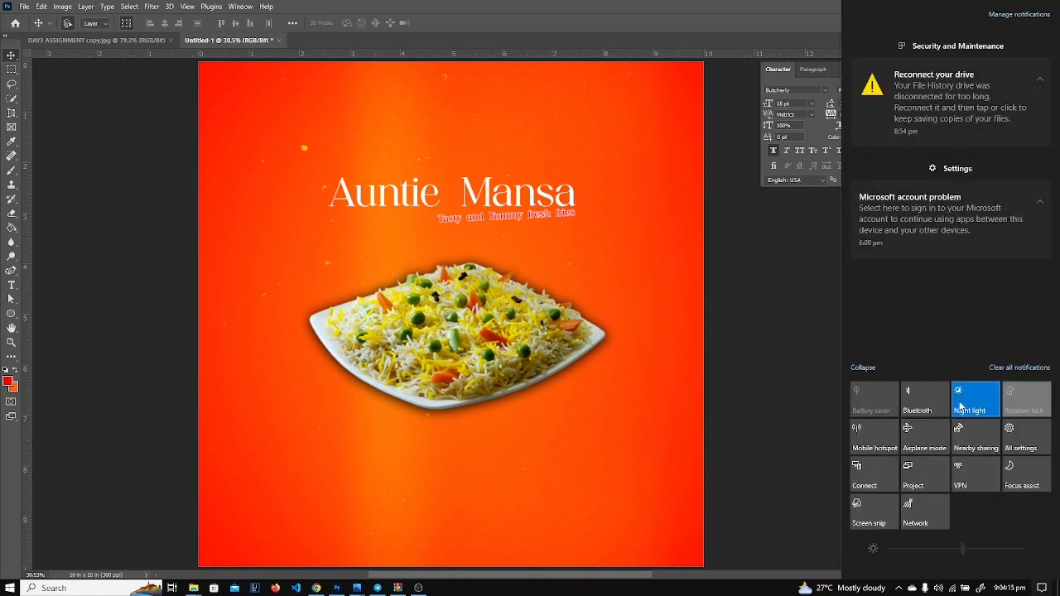
left_click(963, 405)
left_click(789, 404)
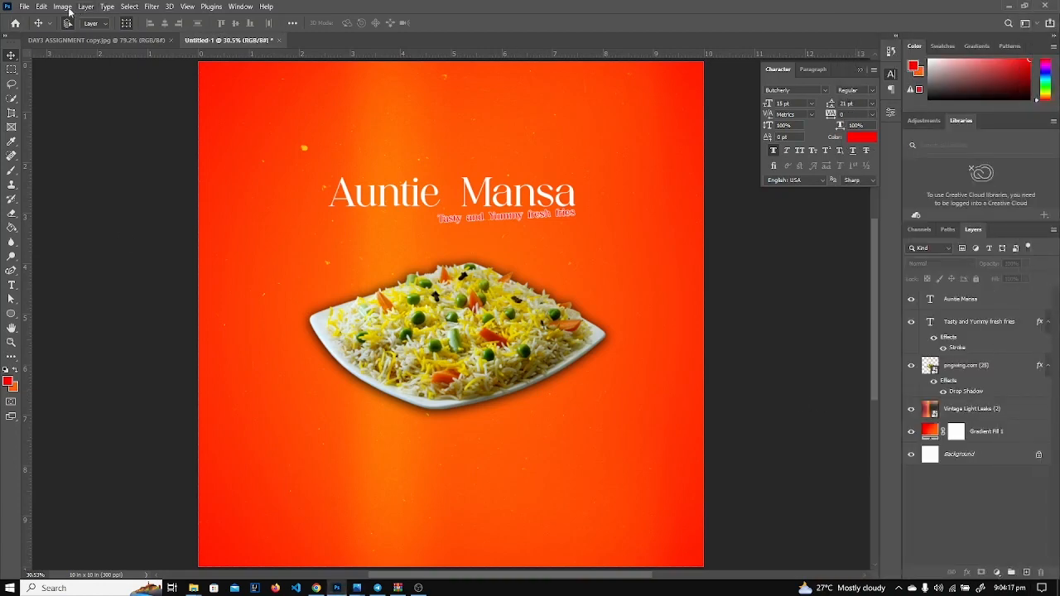
left_click(25, 7)
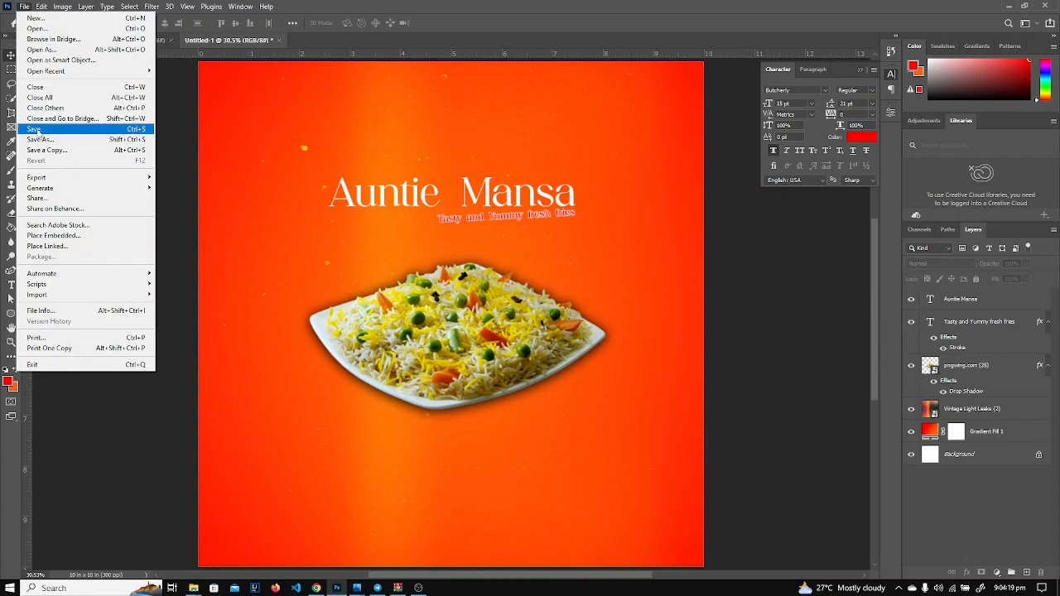
Place the arrow image and move it up beside the tagline.
left_click(53, 235)
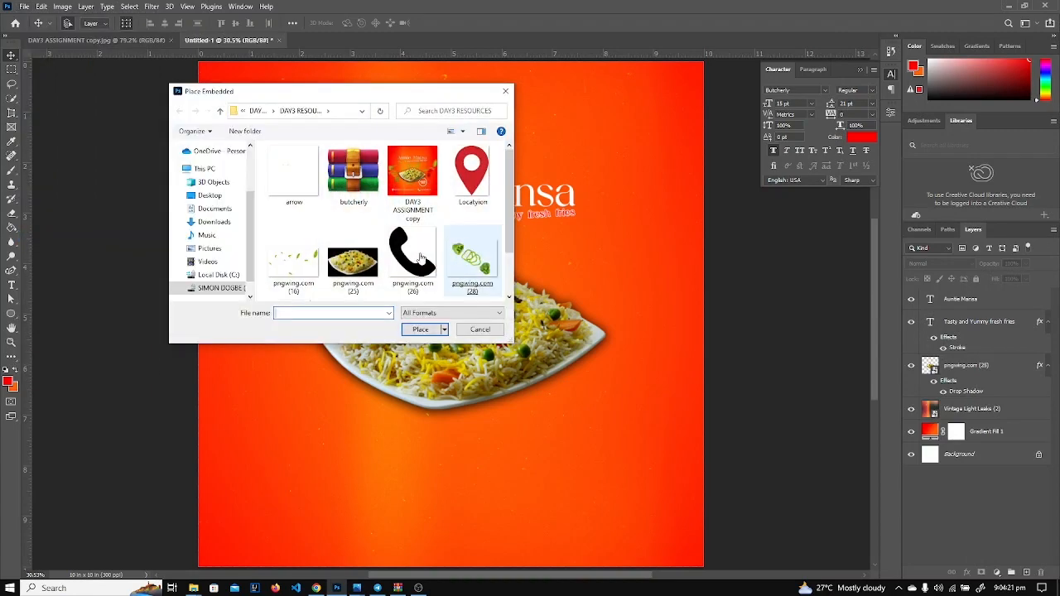
double_click(289, 197)
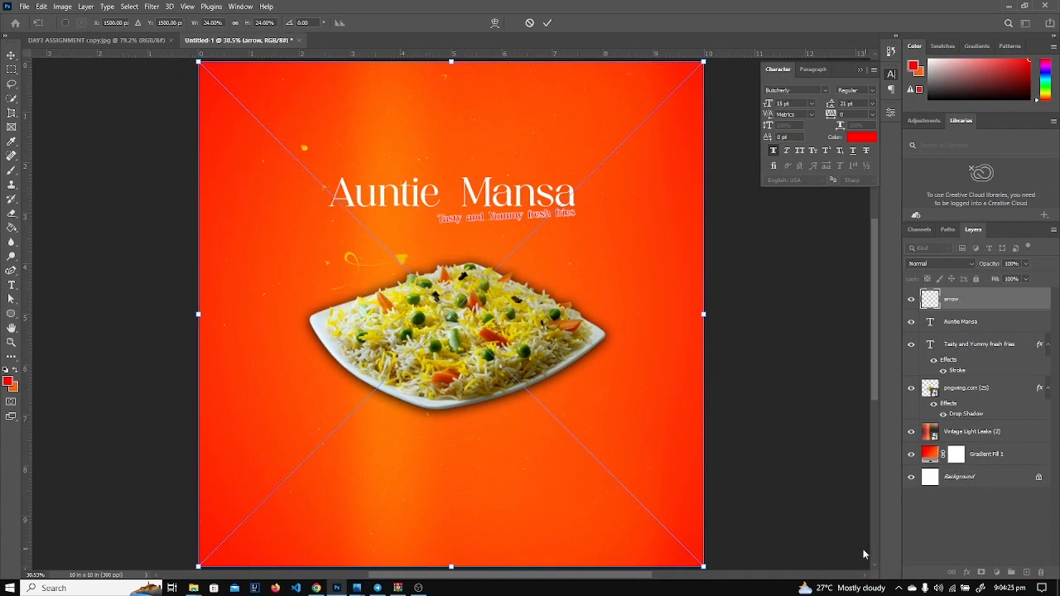
key("Return")
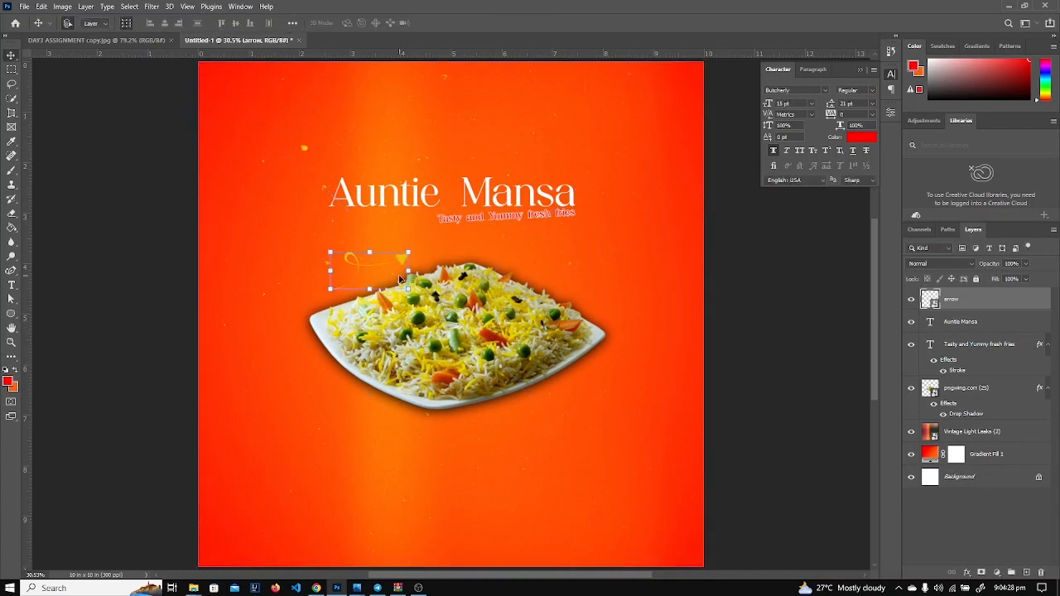
left_click_drag(396, 259, 421, 224)
Compare the design with the reference flyer, then select the rice plate layer.
scroll(427, 225, "up", 1)
scroll(428, 228, "up", 3)
scroll(428, 228, "up", 4)
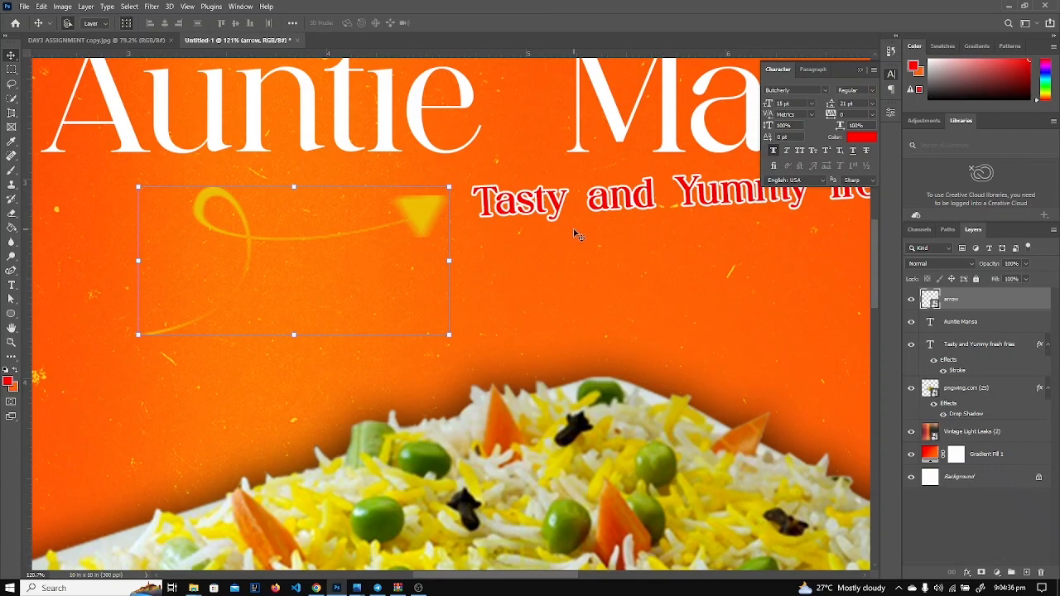
scroll(577, 236, "down", 5)
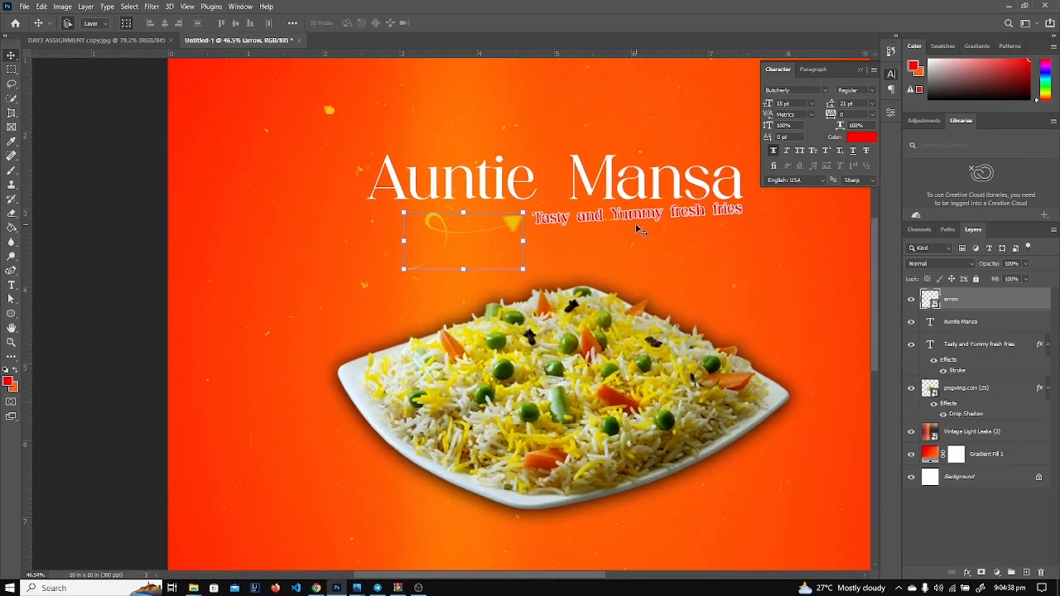
scroll(638, 231, "down", 2)
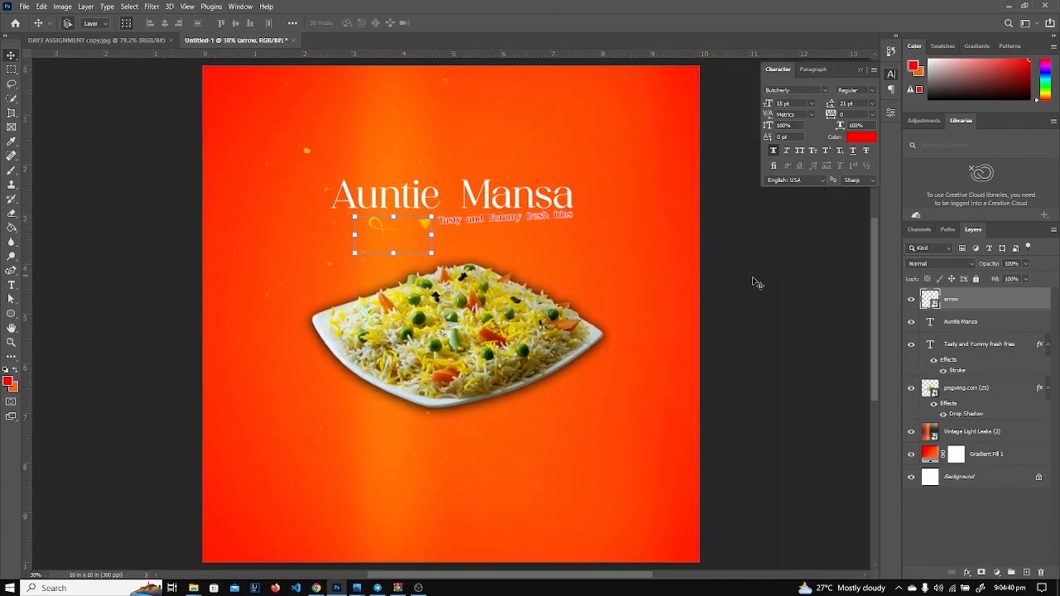
left_click(86, 42)
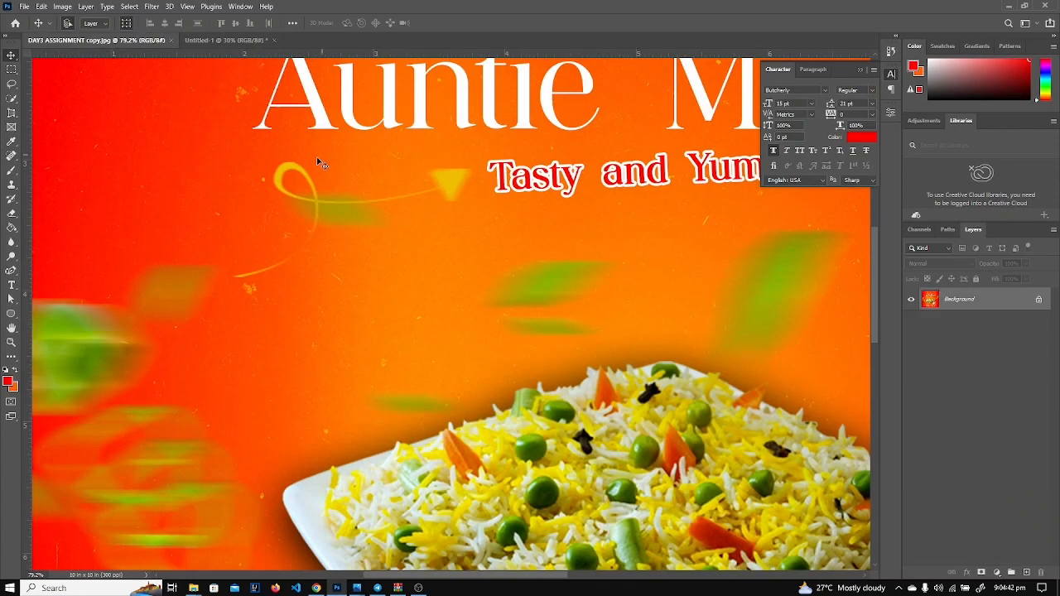
scroll(450, 348, "down", 6)
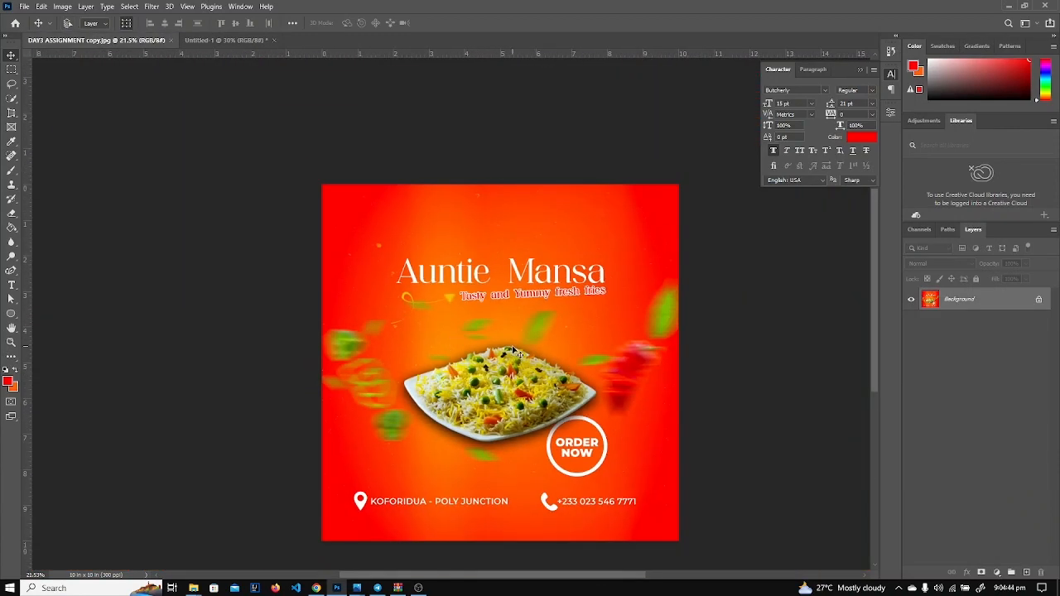
scroll(514, 351, "up", 2)
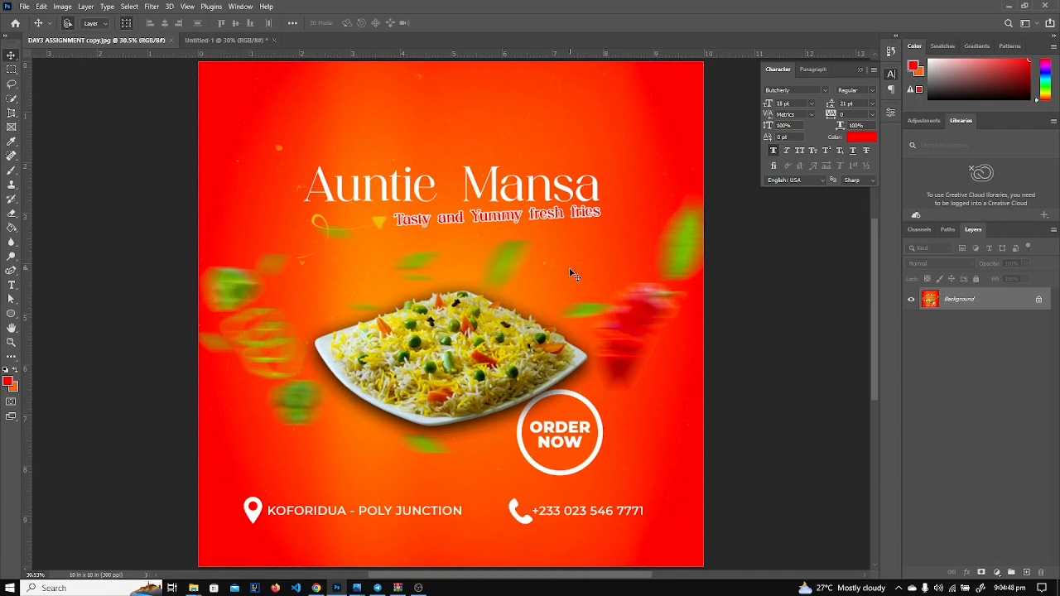
left_click(231, 38)
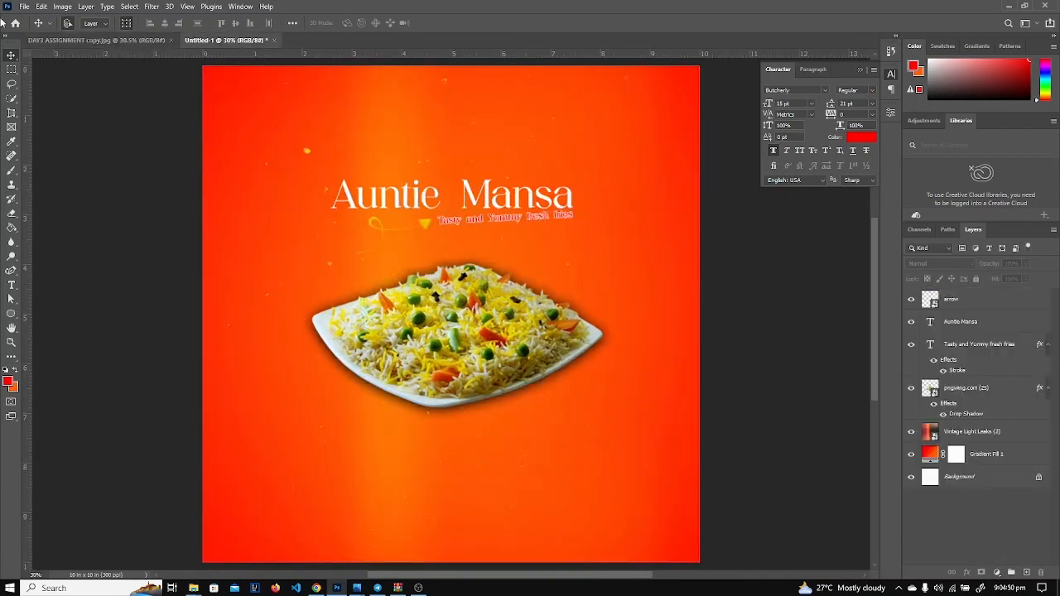
left_click(509, 330)
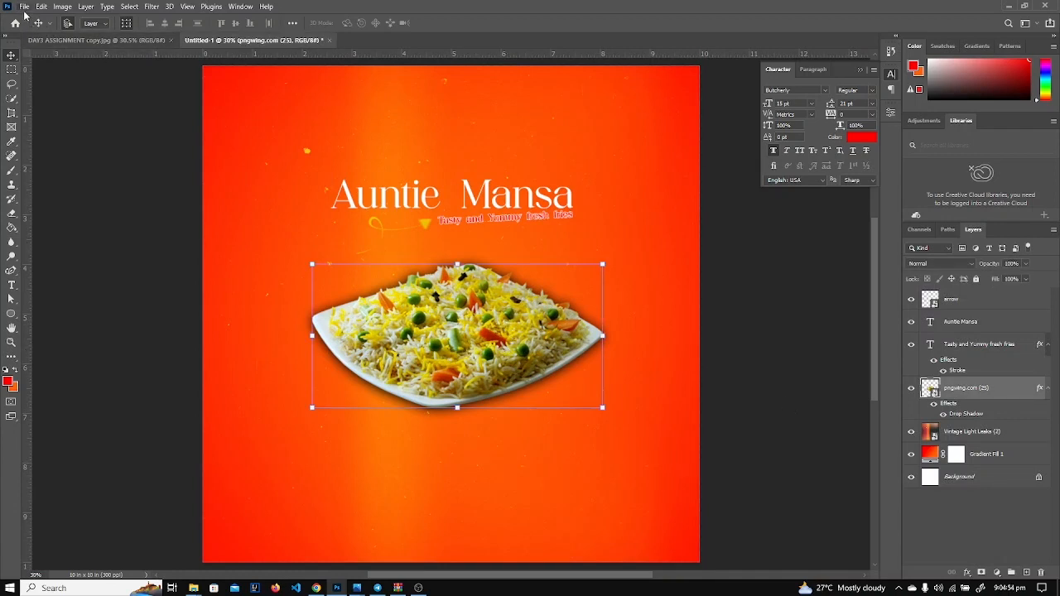
Place the pngwing.com (16) scattered leaves above the arrow layer and enlarge them.
left_click(950, 303)
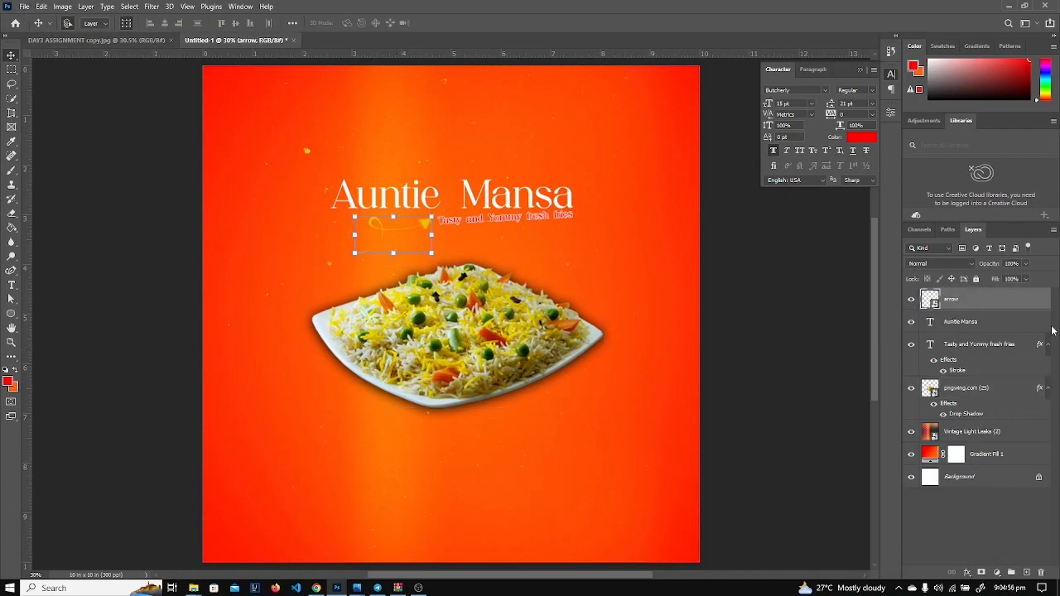
left_click(24, 7)
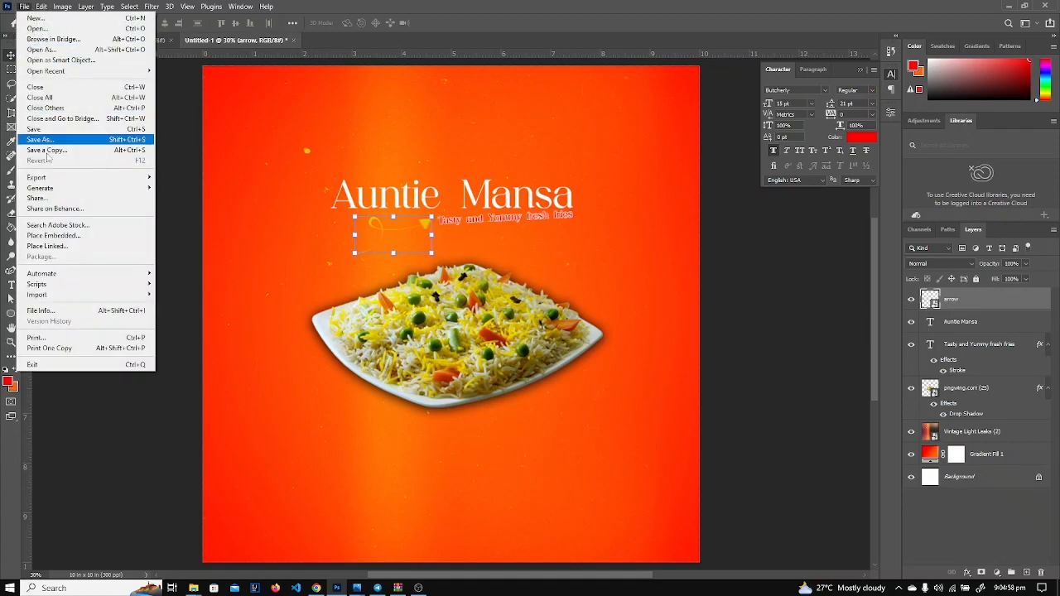
left_click(54, 238)
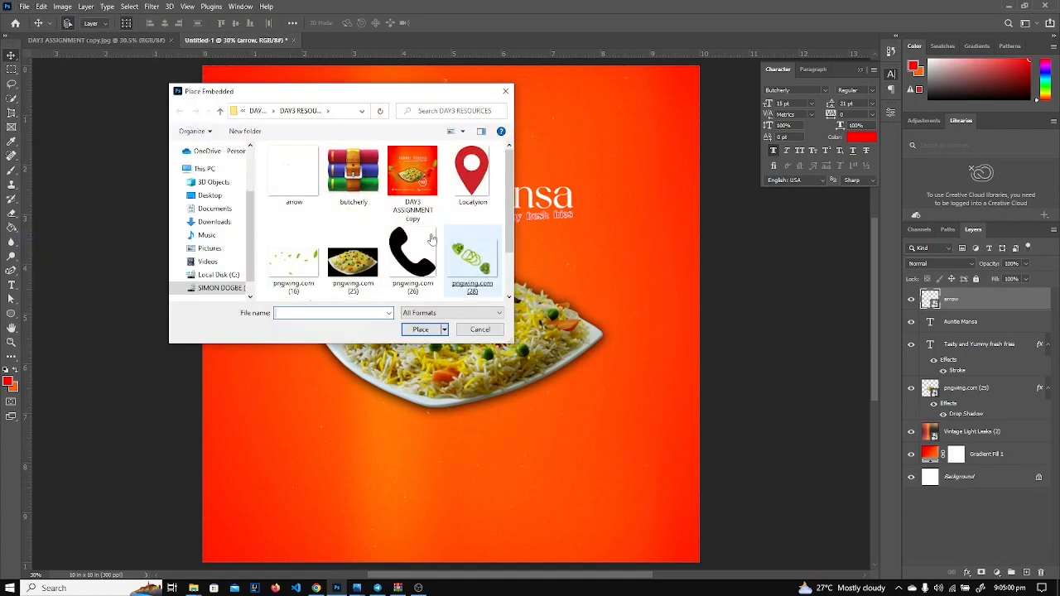
scroll(359, 240, "down", 1)
double_click(293, 192)
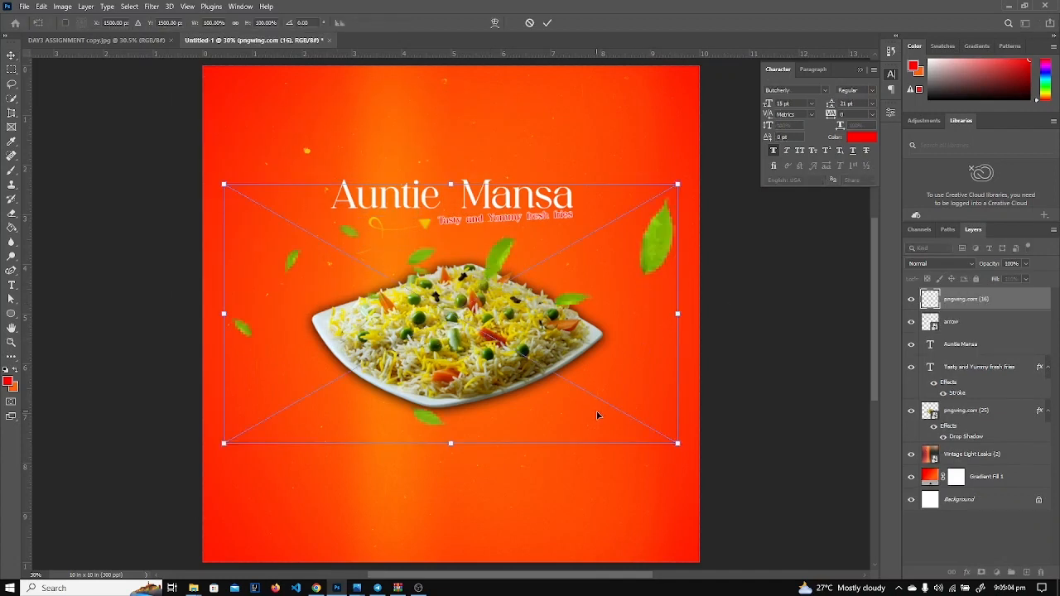
left_click_drag(224, 445, 186, 465)
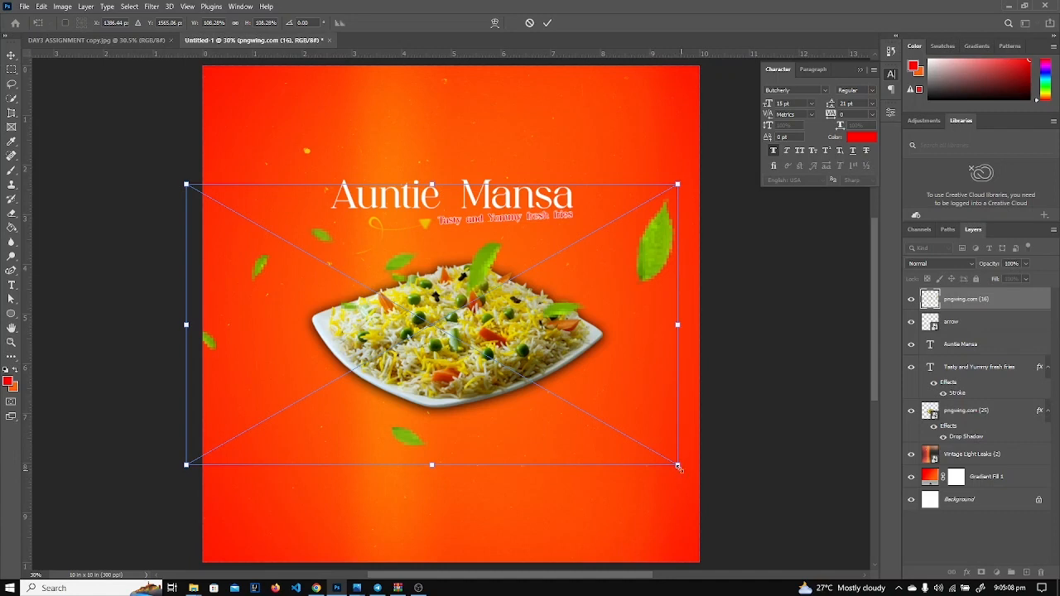
left_click_drag(677, 465, 704, 481)
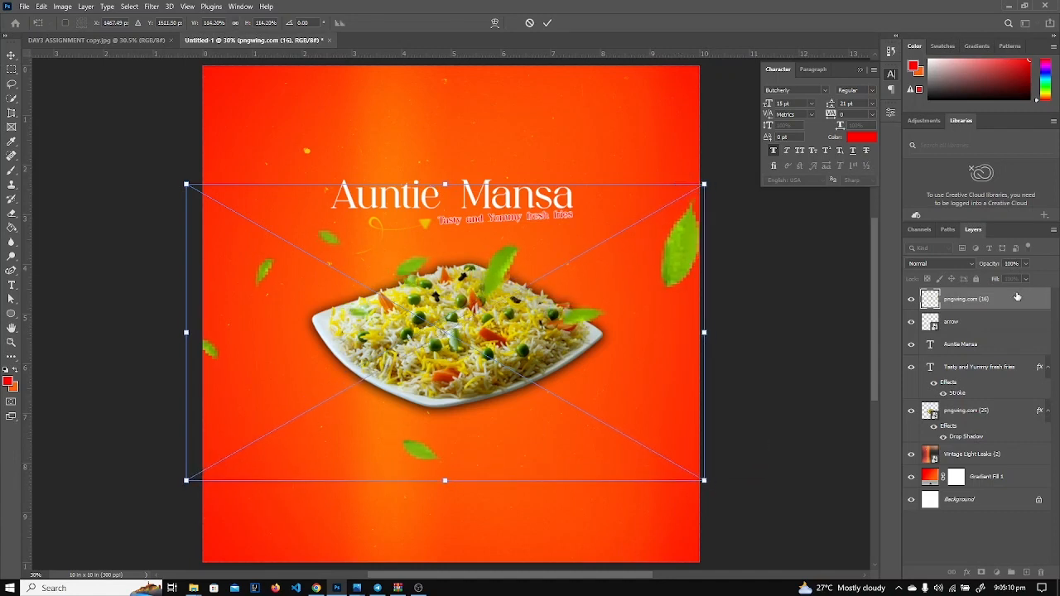
key("Return")
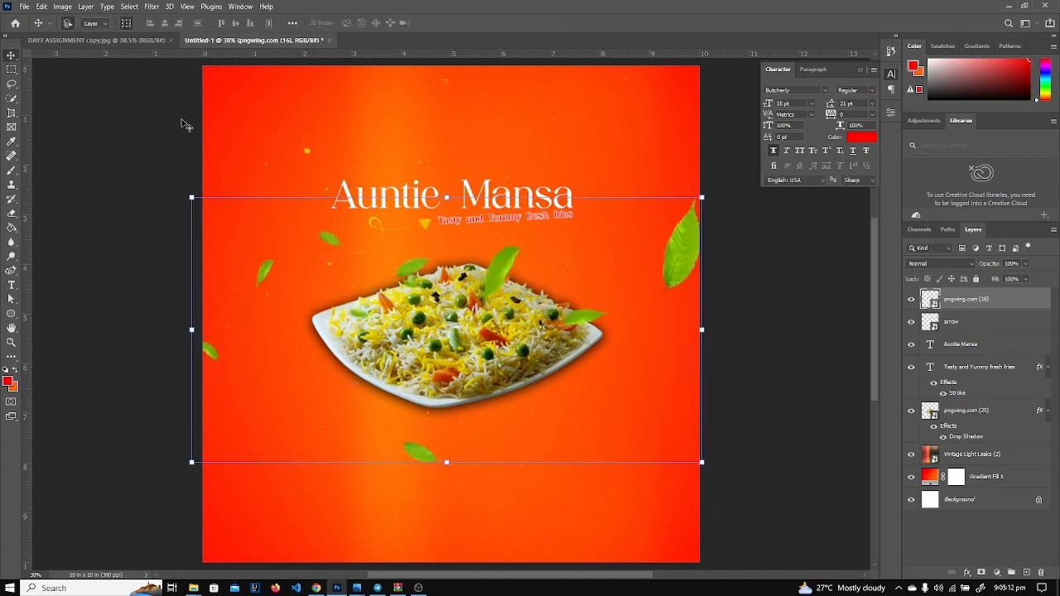
Apply a 148-pixel Motion Blur to the leaves and move them below the rice plate.
left_click(149, 7)
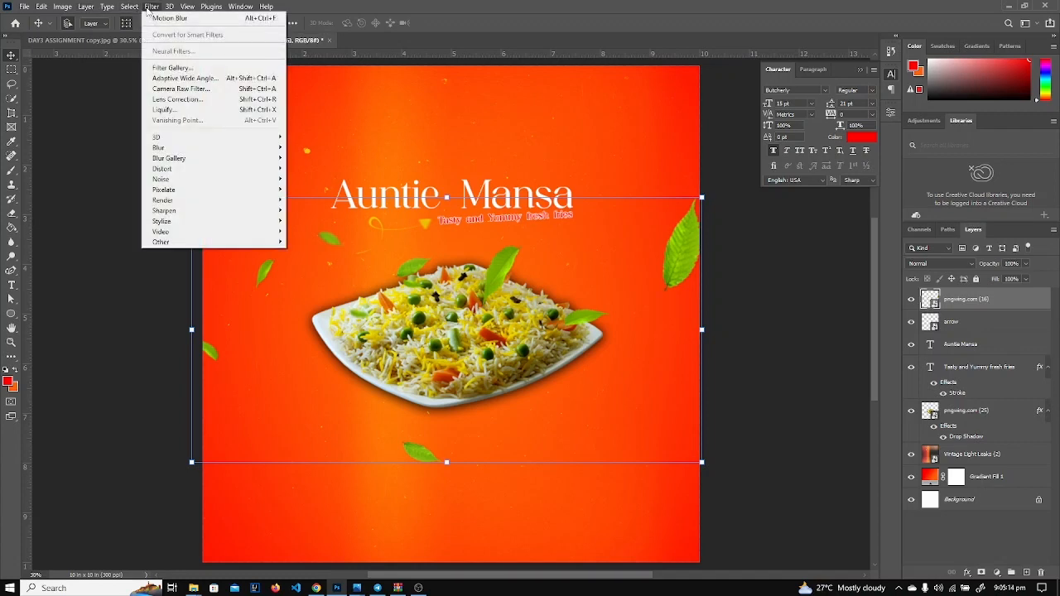
mouse_move(265, 147)
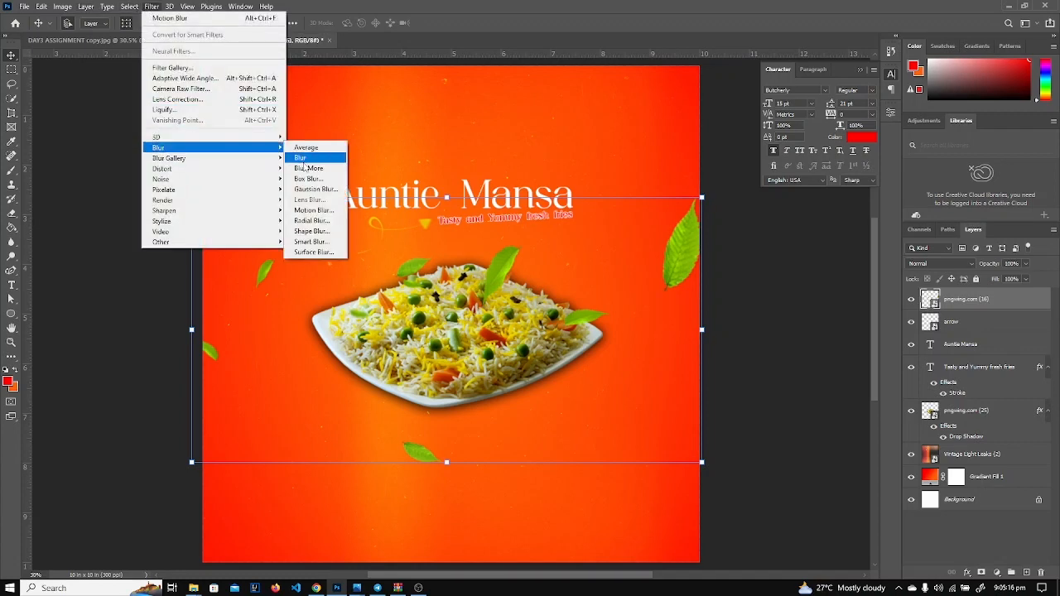
left_click(308, 211)
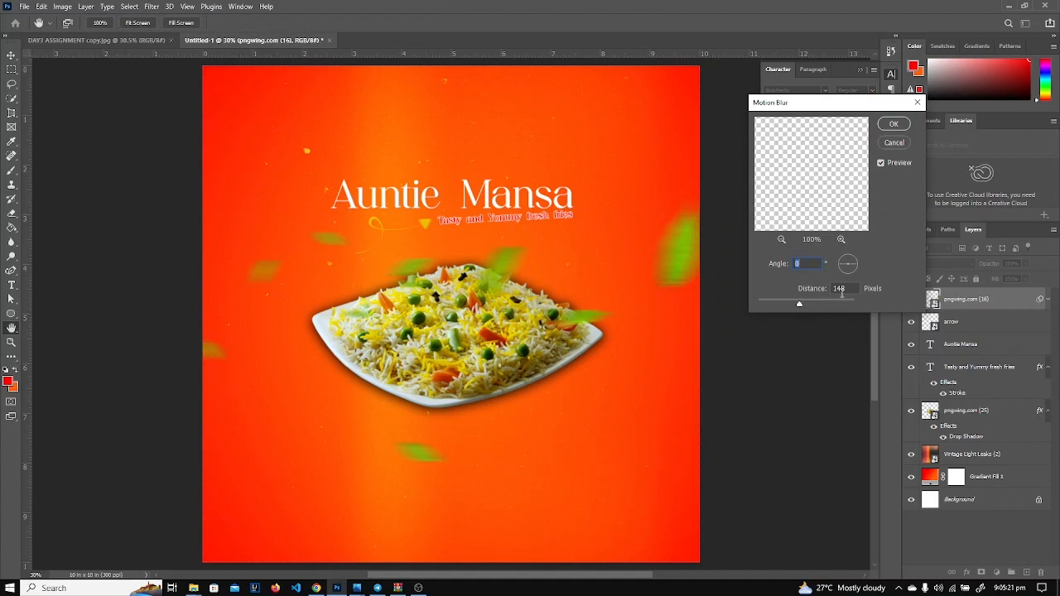
left_click(898, 126)
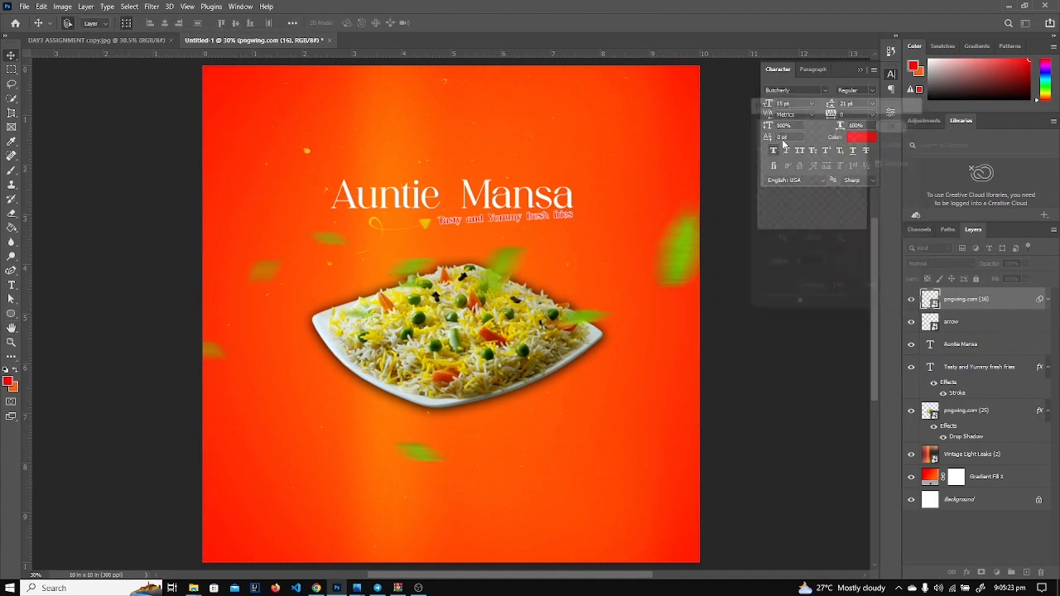
left_click_drag(949, 299, 964, 461)
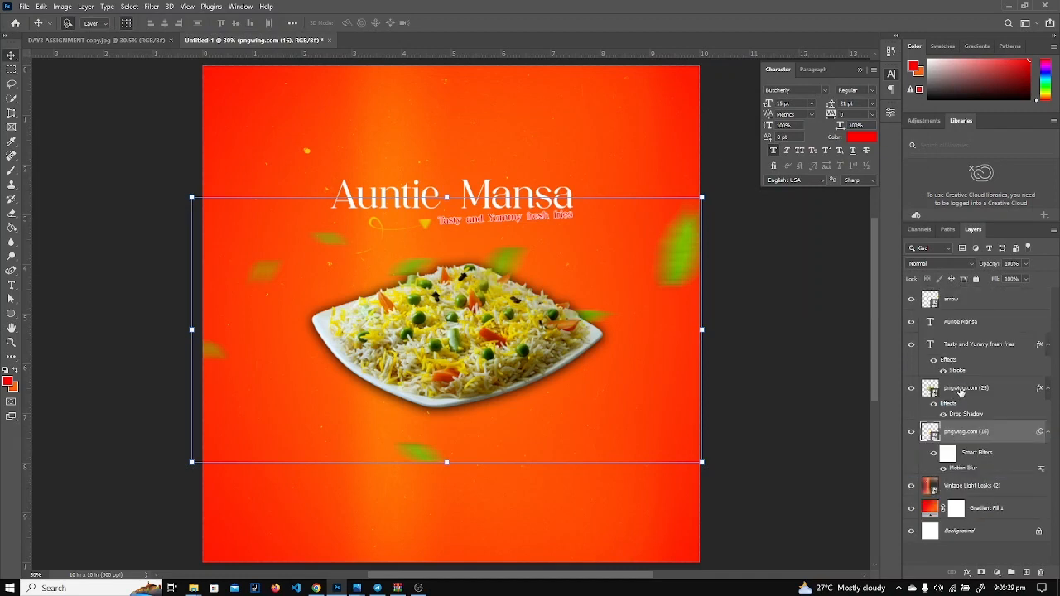
Rename the rice plate layer to 'Food'.
double_click(961, 388)
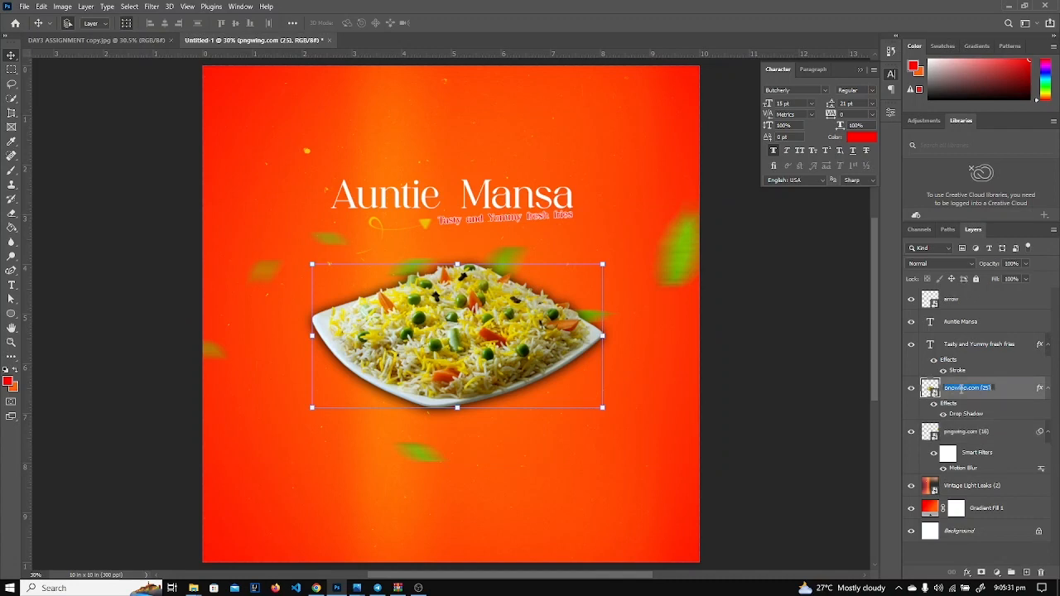
type("Food")
key("Return")
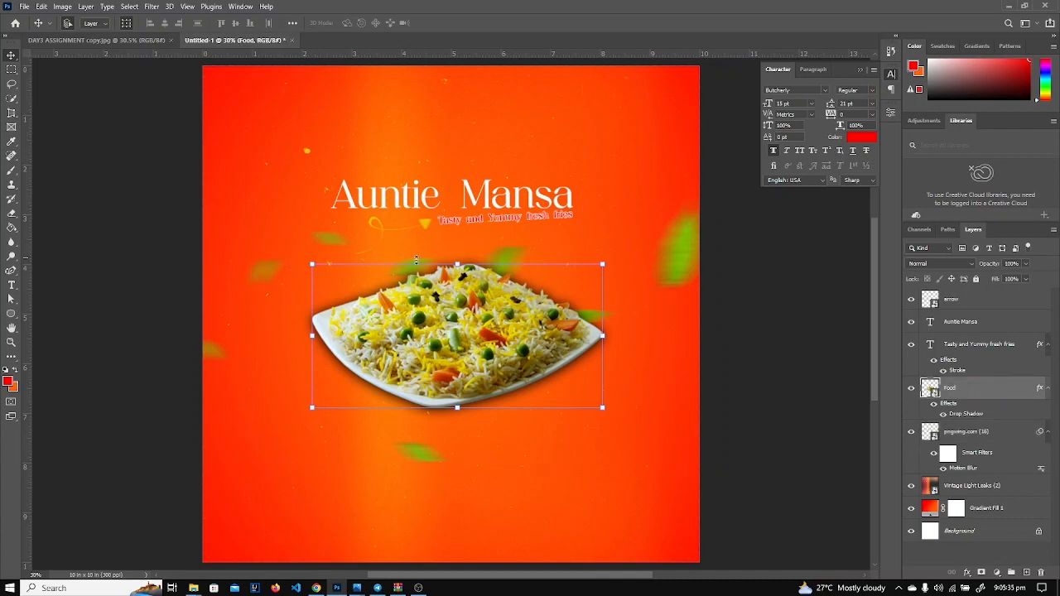
Scale the blurred leaves layer up to about 129% and shift it slightly lower.
left_click(965, 431)
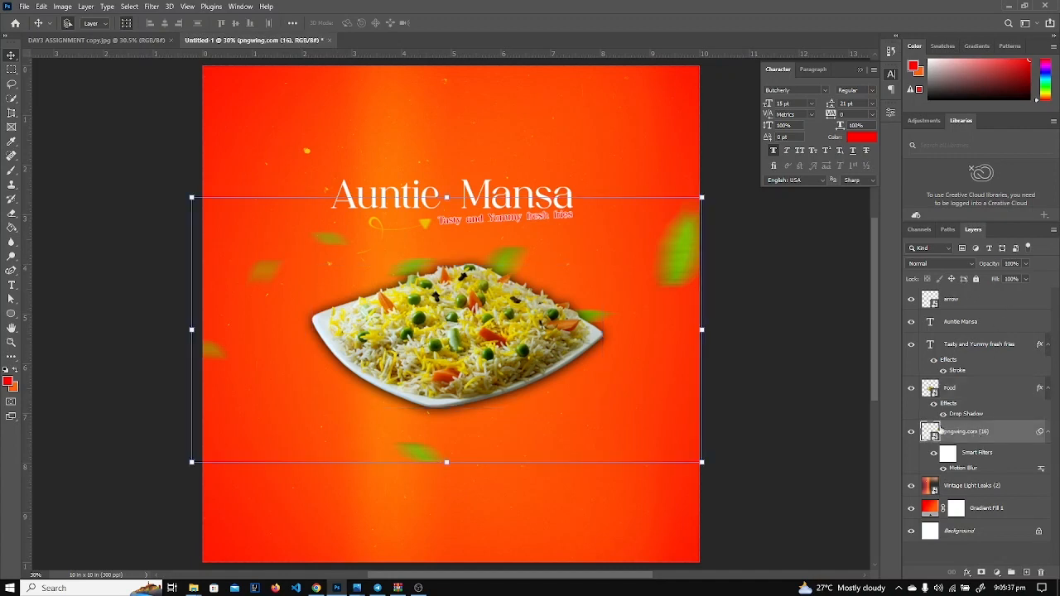
left_click(189, 197)
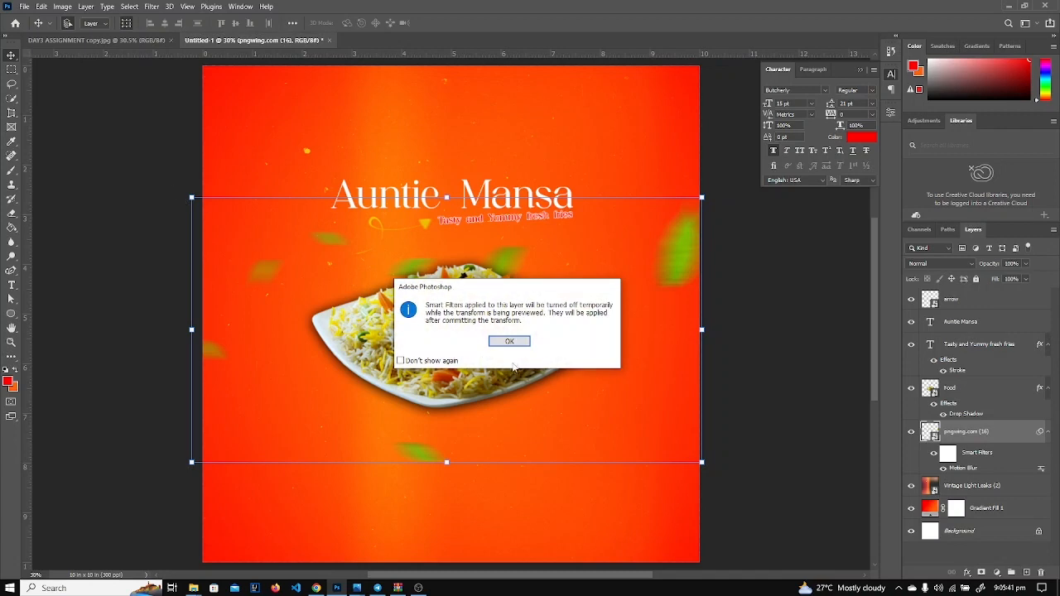
key("Return")
left_click_drag(187, 184, 134, 154)
left_click_drag(705, 478, 720, 489)
left_click_drag(489, 252, 482, 288)
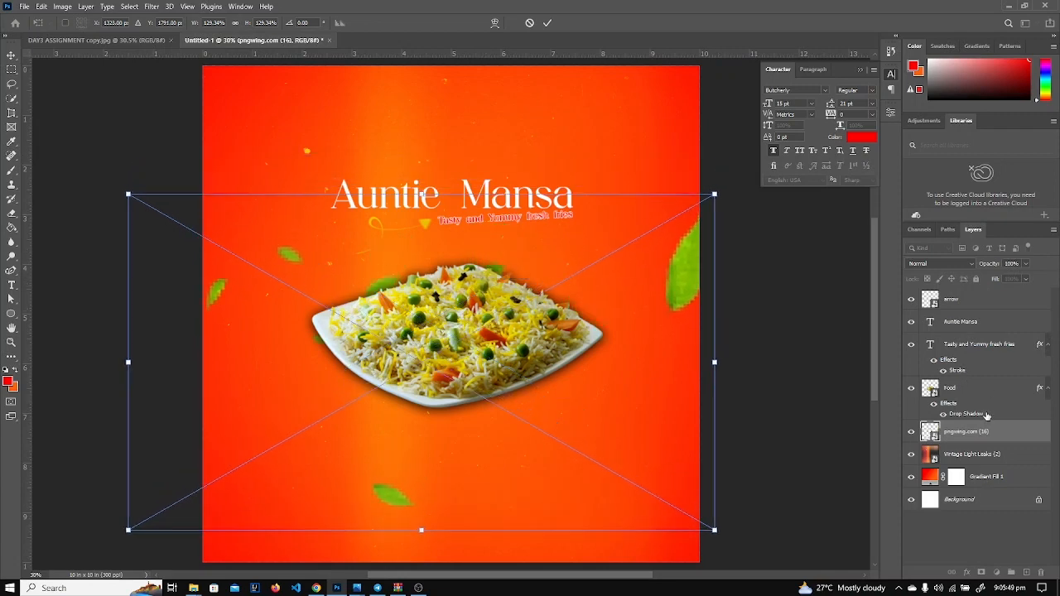
key("Return")
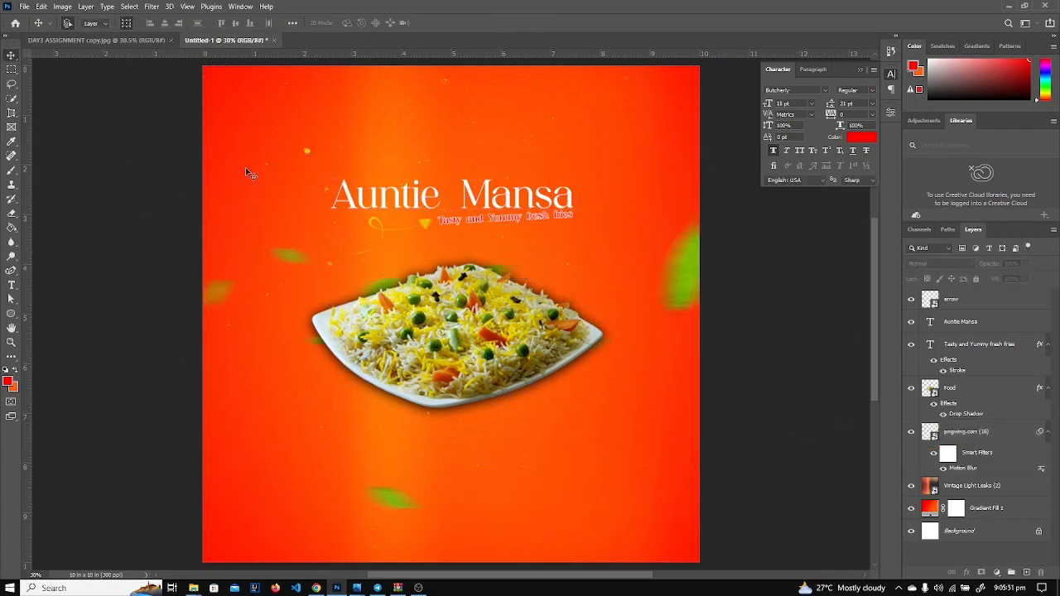
Compare against the DAY3 ASSIGNMENT reference poster, then return to the Untitled-1 flyer.
left_click(131, 39)
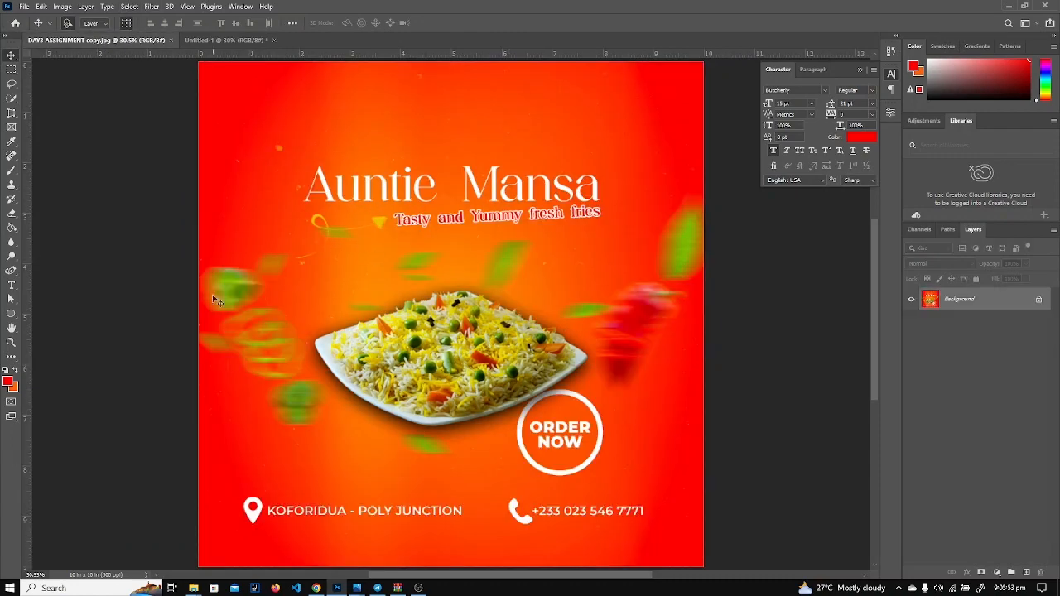
scroll(650, 334, "up", 3)
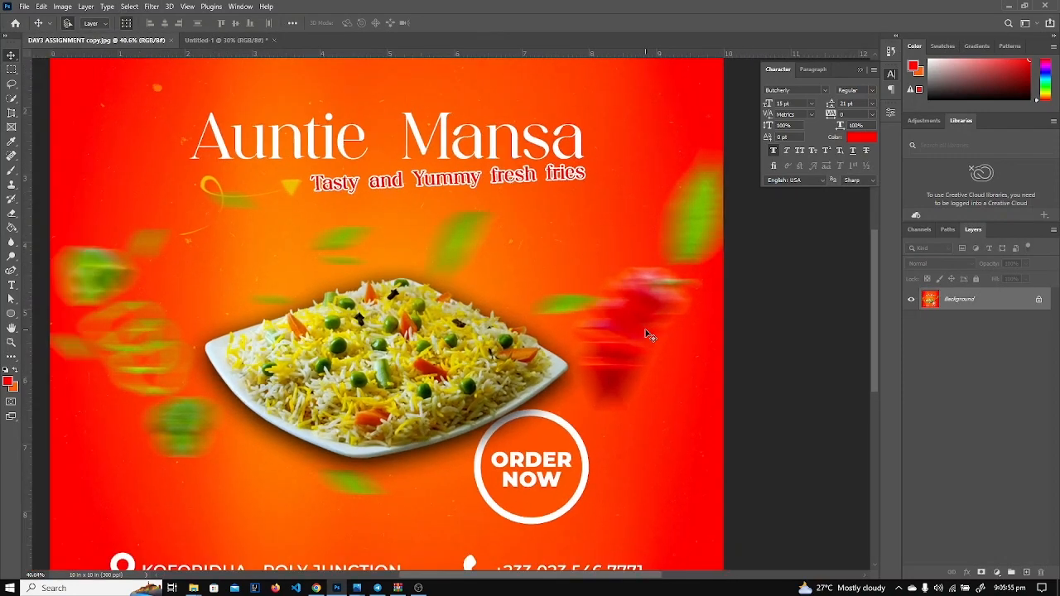
scroll(650, 333, "down", 4)
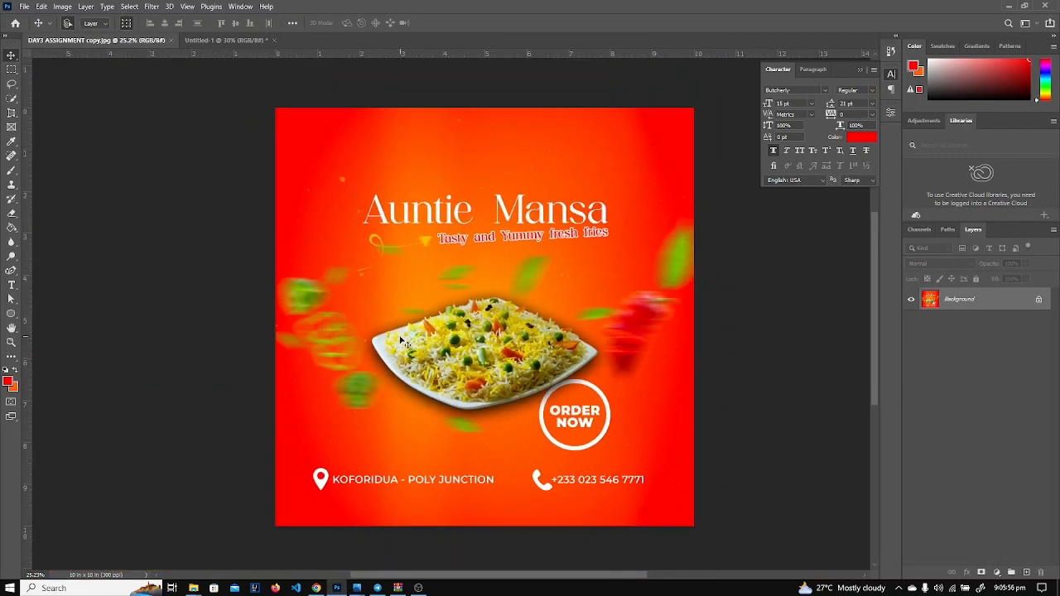
left_click(226, 40)
left_click(24, 6)
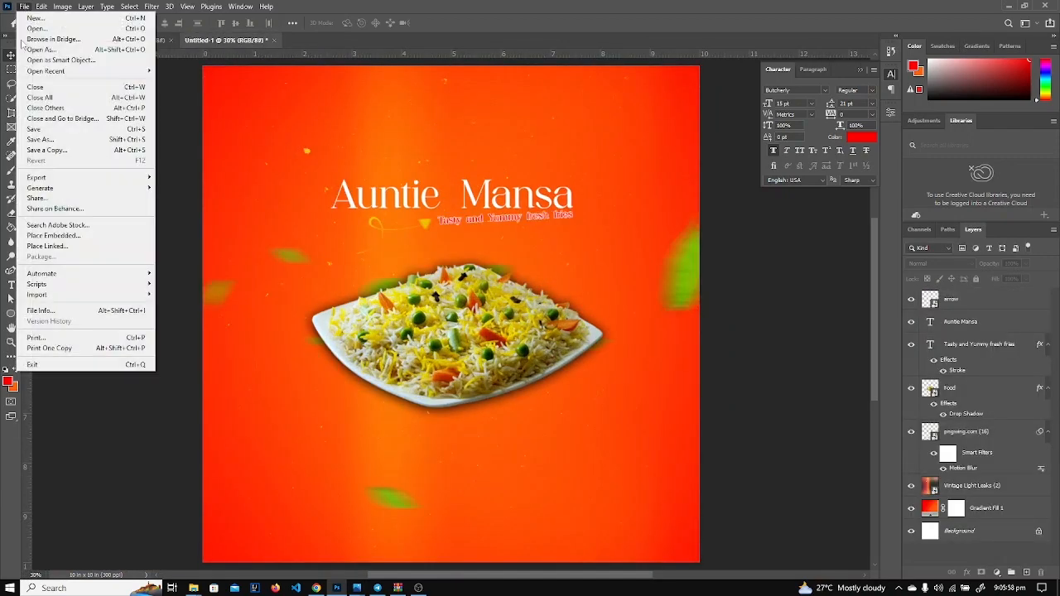
Place the green pepper image pngwing.com (28) into the flyer as an embedded layer.
left_click(53, 236)
scroll(298, 240, "down", 2)
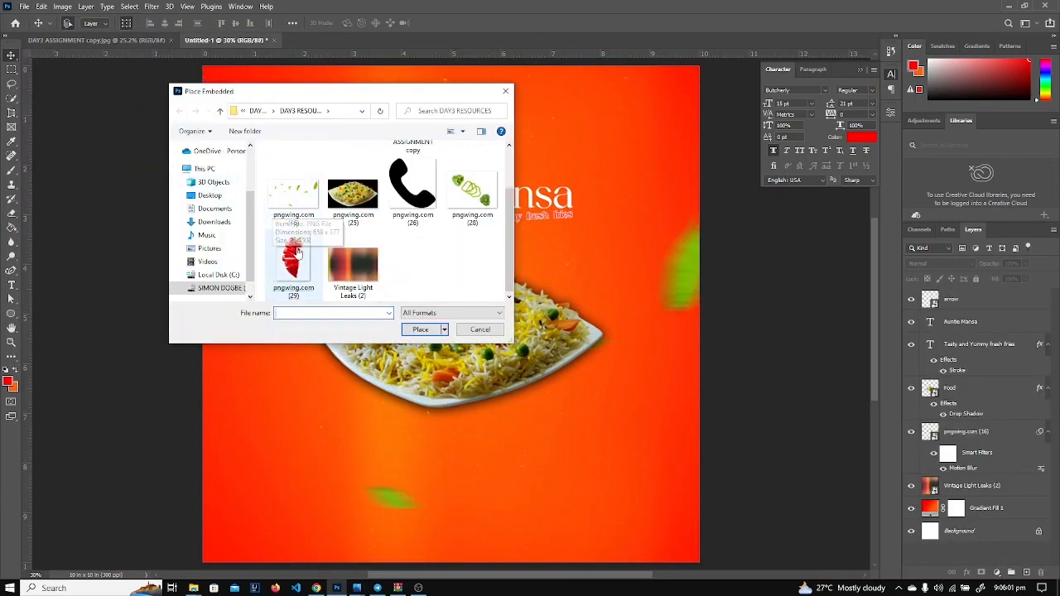
double_click(472, 192)
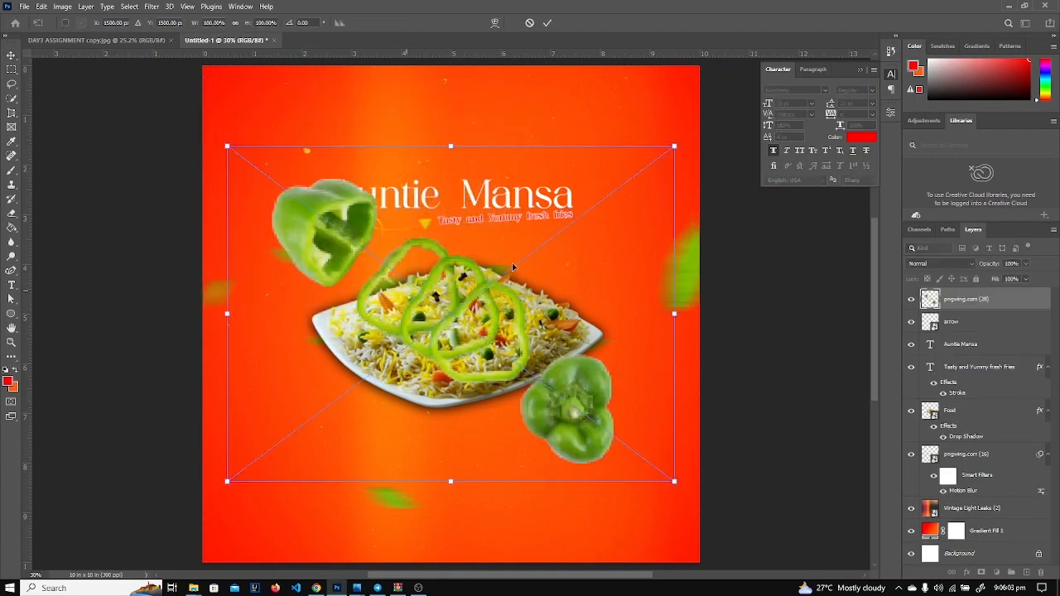
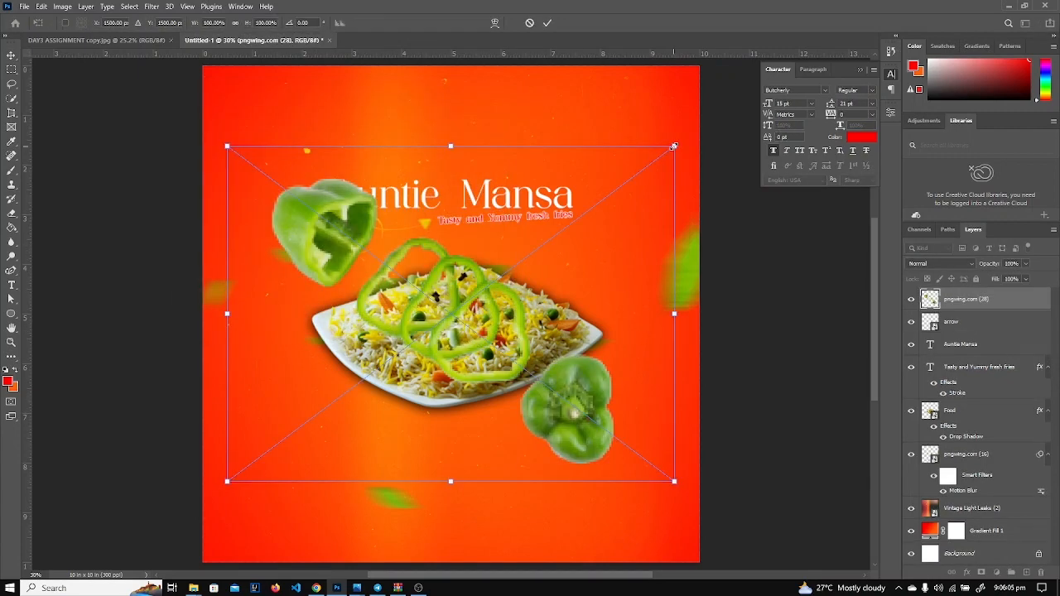
Shrink the green pepper slices, tilt them about 26°, and set them just left of the rice plate.
left_click_drag(674, 146, 341, 397)
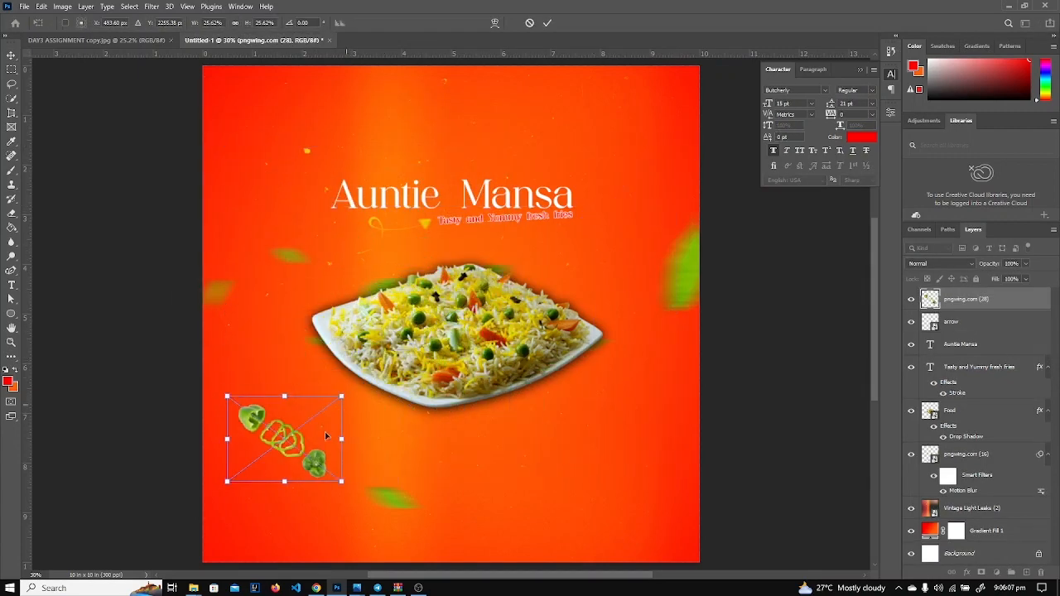
left_click_drag(327, 436, 303, 327)
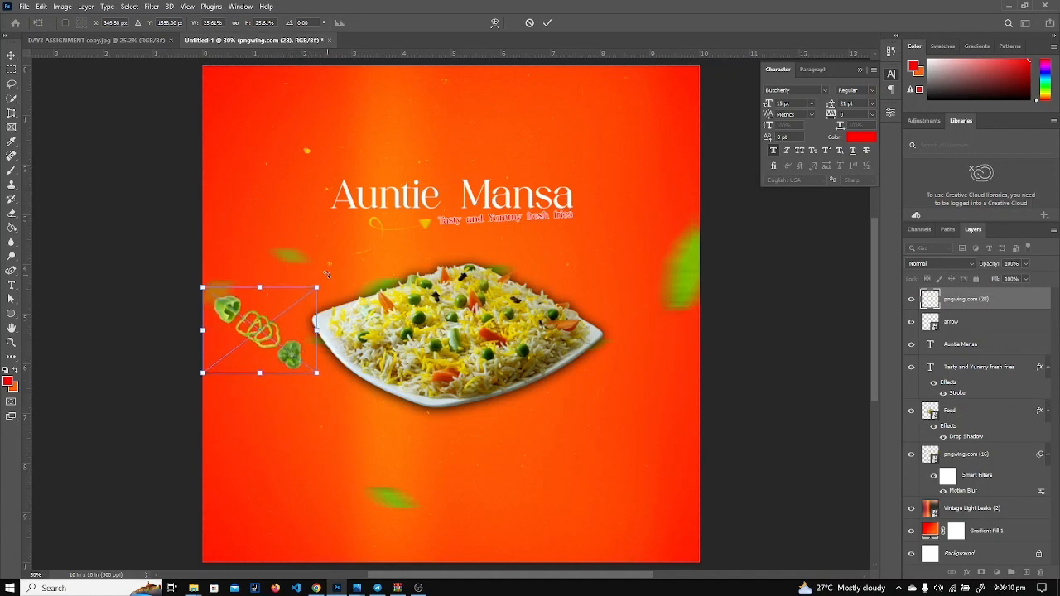
left_click_drag(326, 274, 347, 294)
left_click_drag(281, 363, 292, 367)
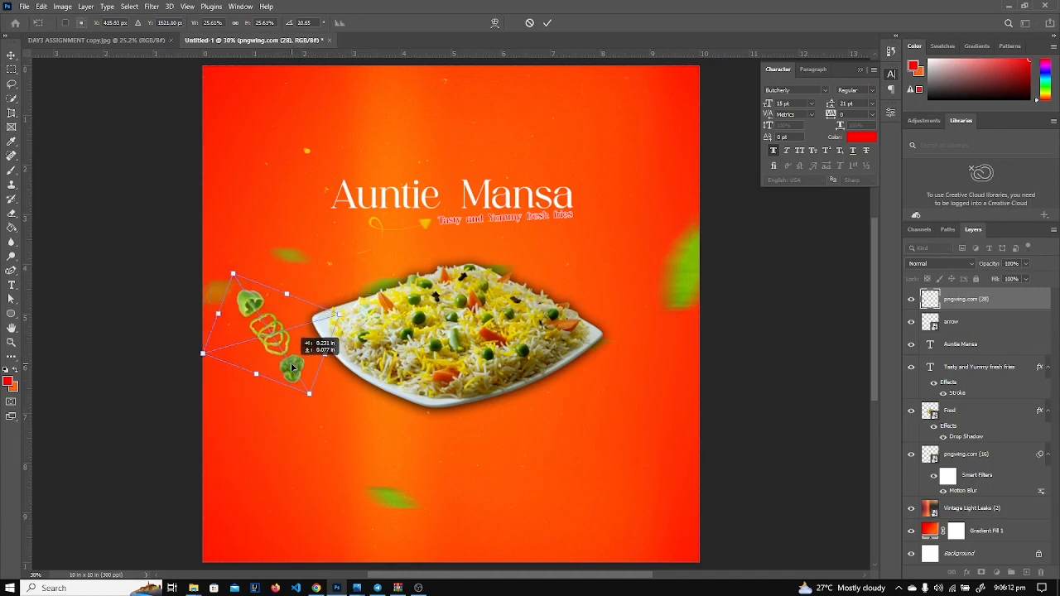
left_click_drag(346, 307, 349, 314)
left_click(958, 302)
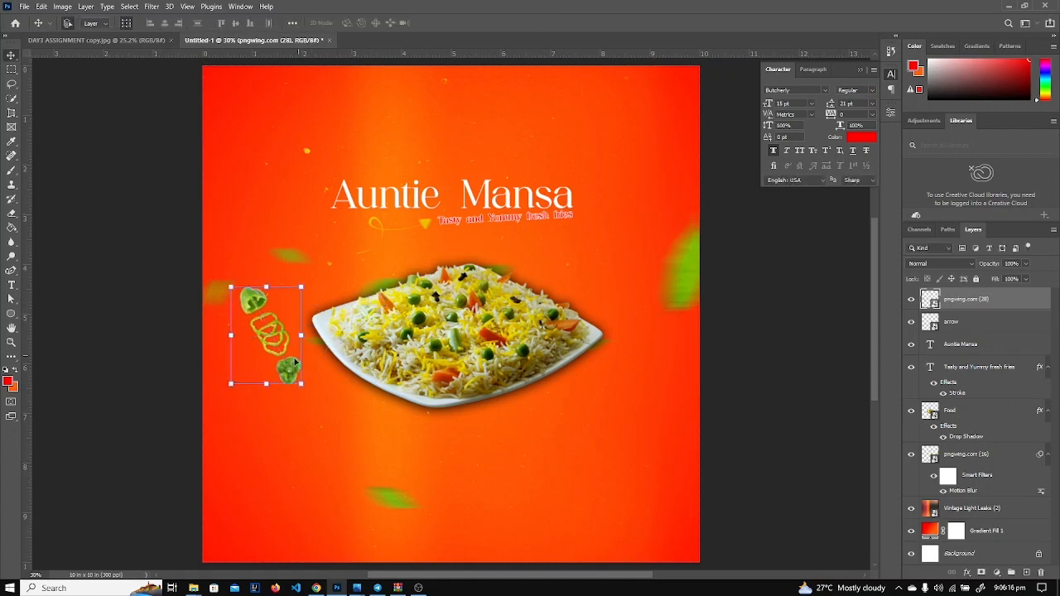
left_click_drag(293, 368, 298, 378)
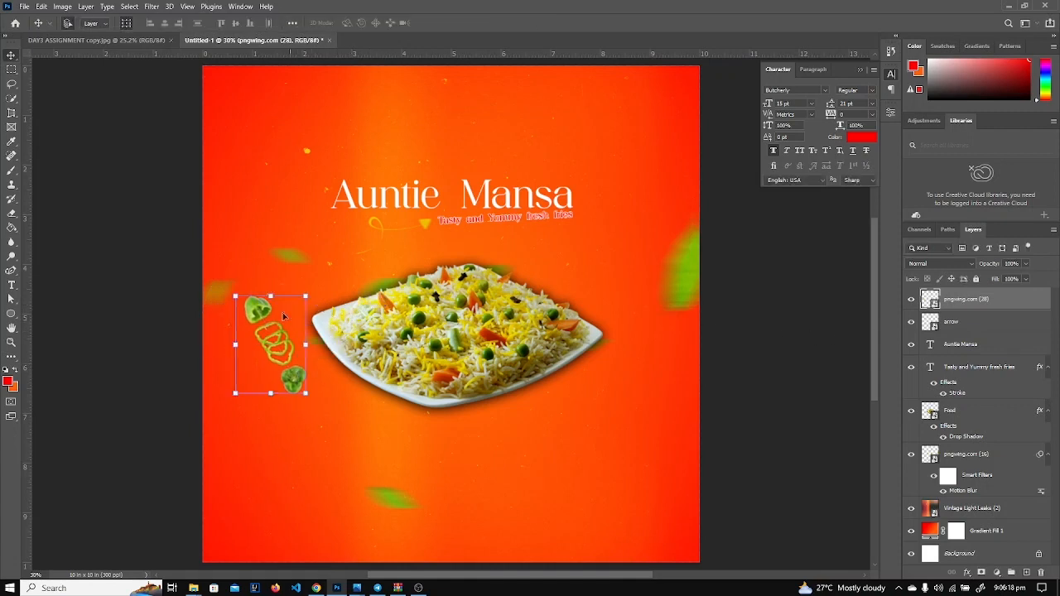
Apply a Motion Blur with a 148-pixel distance to the pepper slices.
left_click(151, 6)
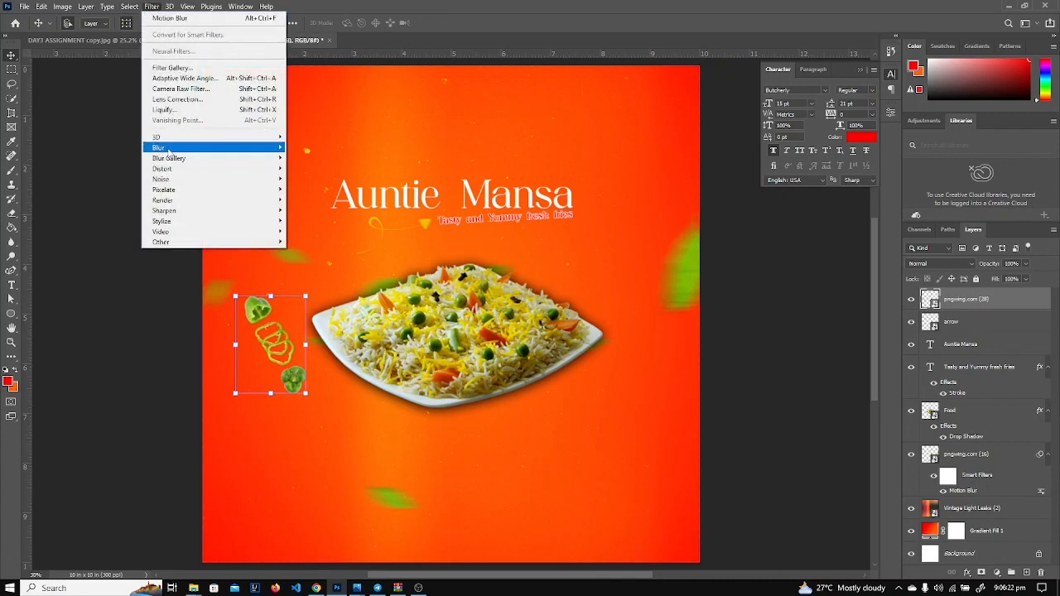
mouse_move(169, 149)
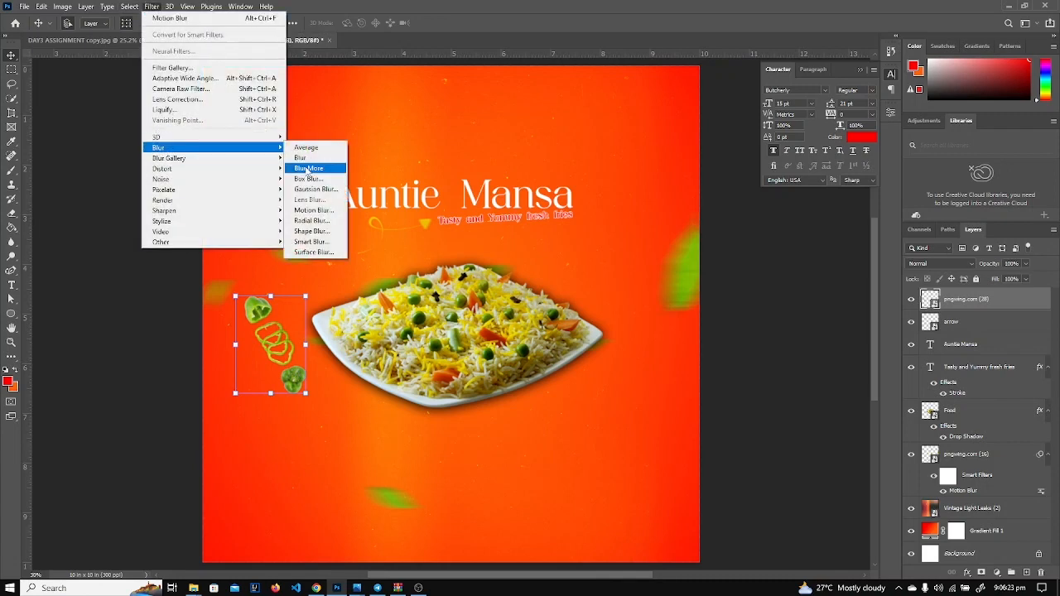
left_click(313, 210)
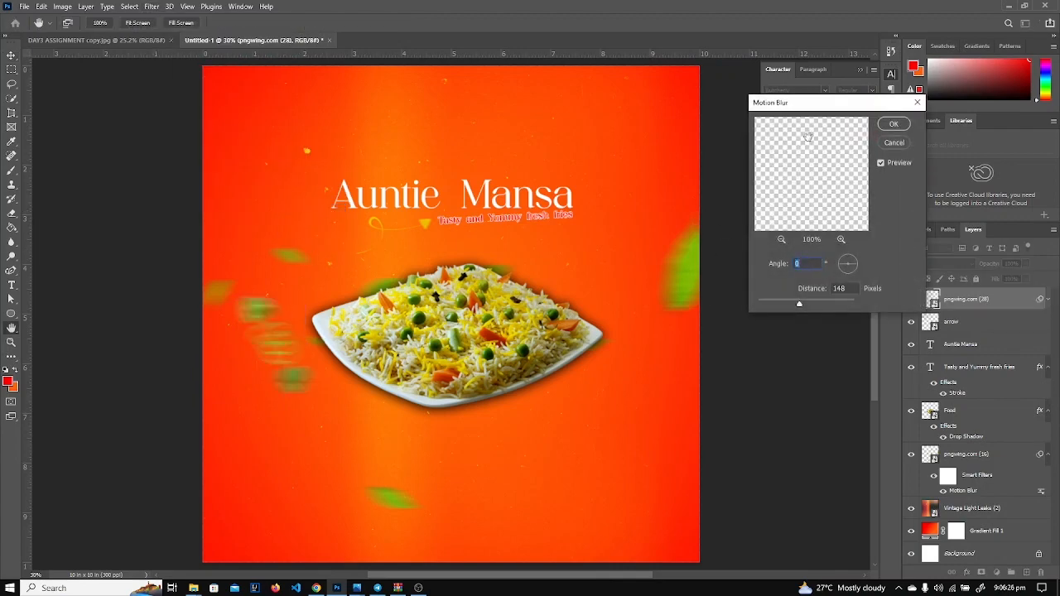
left_click(907, 127)
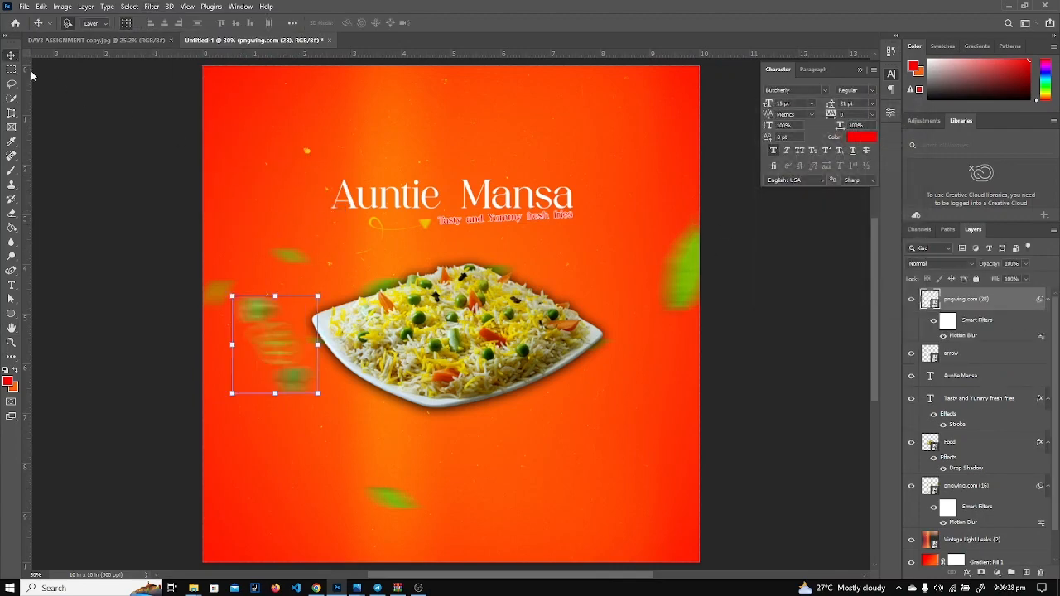
left_click(24, 6)
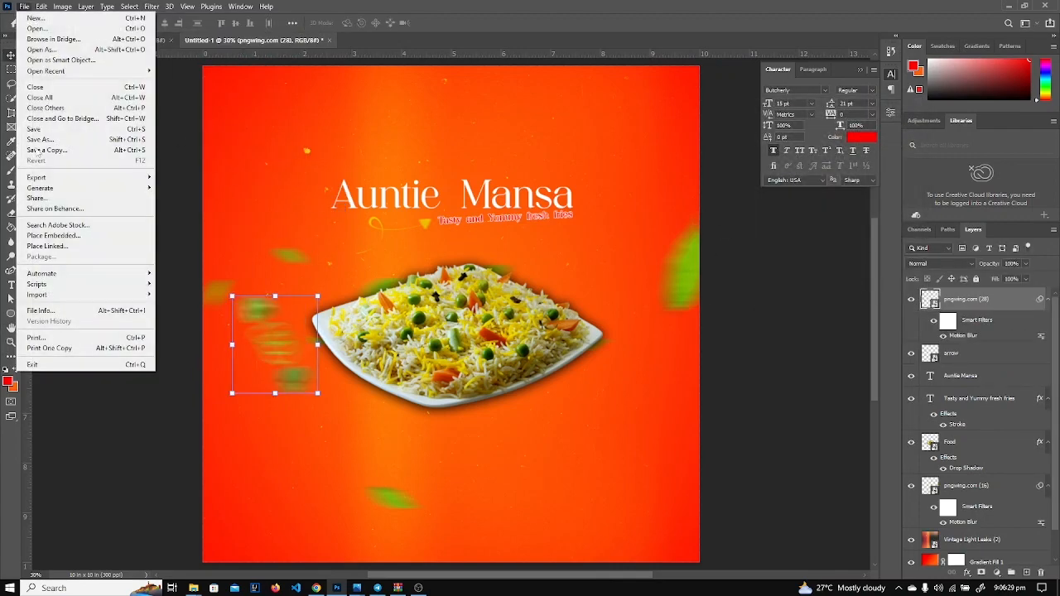
Place the red bell pepper image pngwing.com (29) into the flyer as an embedded layer.
left_click(46, 239)
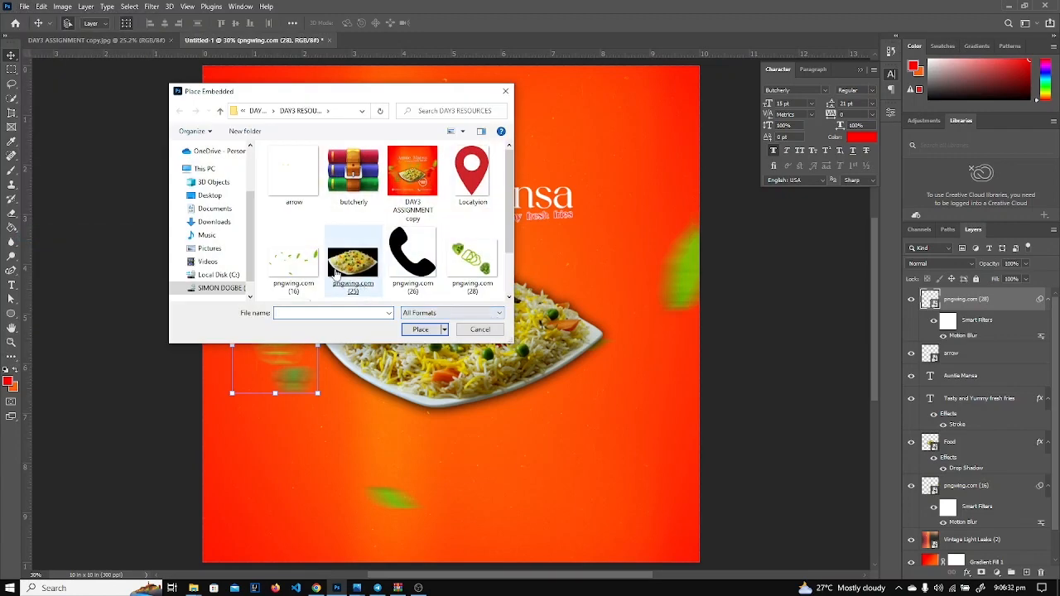
scroll(304, 264, "down", 1)
double_click(304, 263)
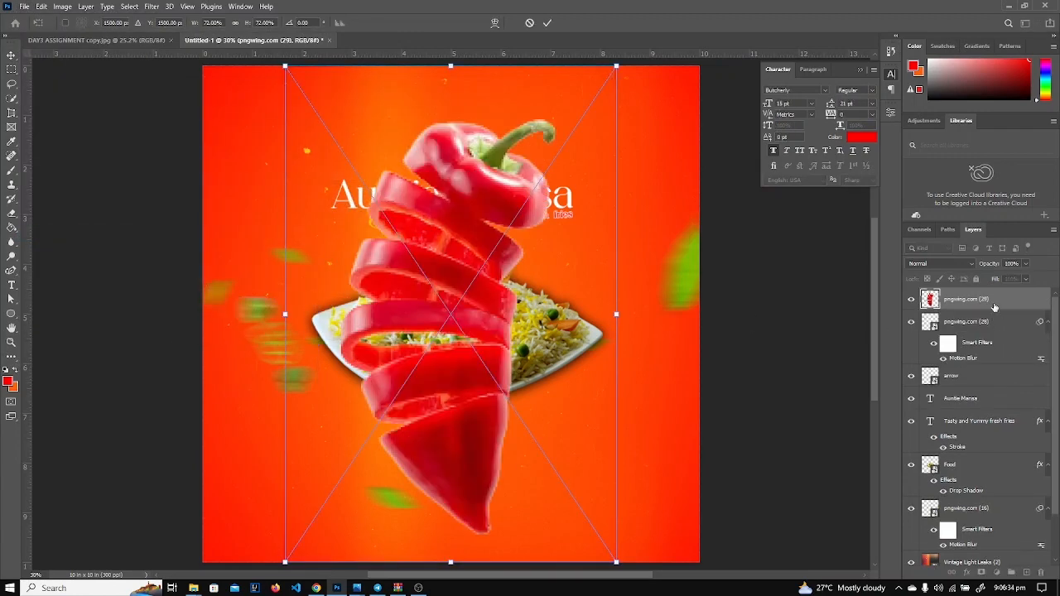
key("Return")
Scale the red pepper down to about 15% and set it at the rice plate's right edge.
left_click_drag(555, 535, 485, 295)
left_click_drag(405, 270, 535, 431)
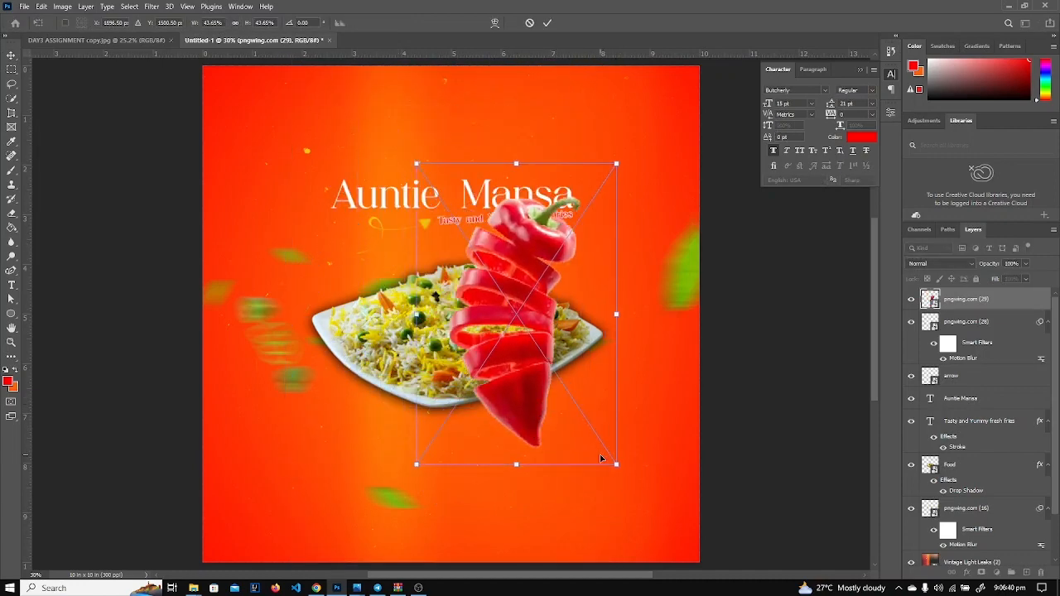
left_click_drag(616, 466, 478, 348)
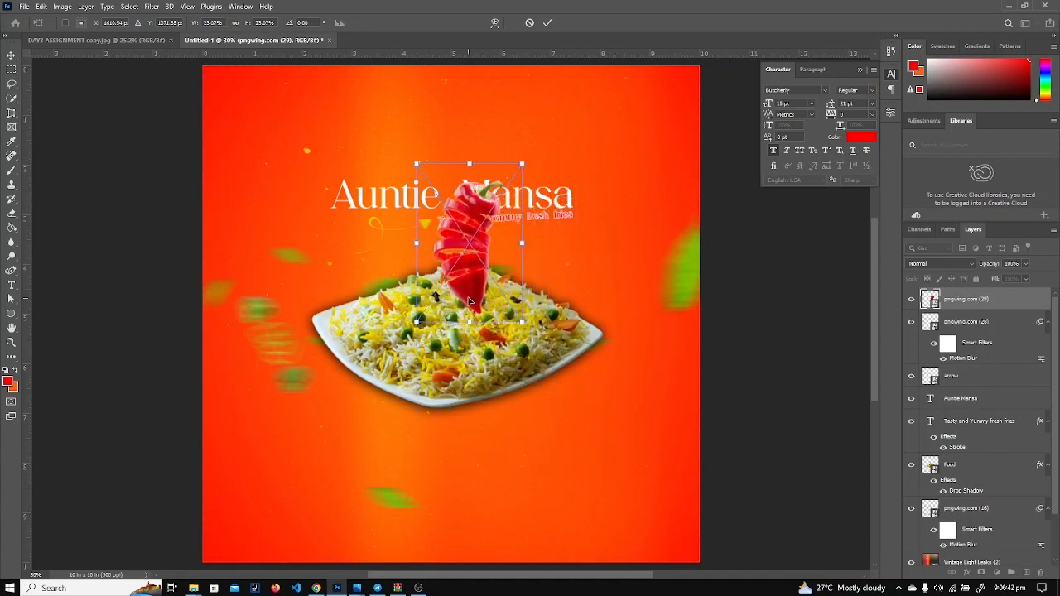
left_click_drag(469, 297, 616, 374)
left_click_drag(668, 399, 626, 369)
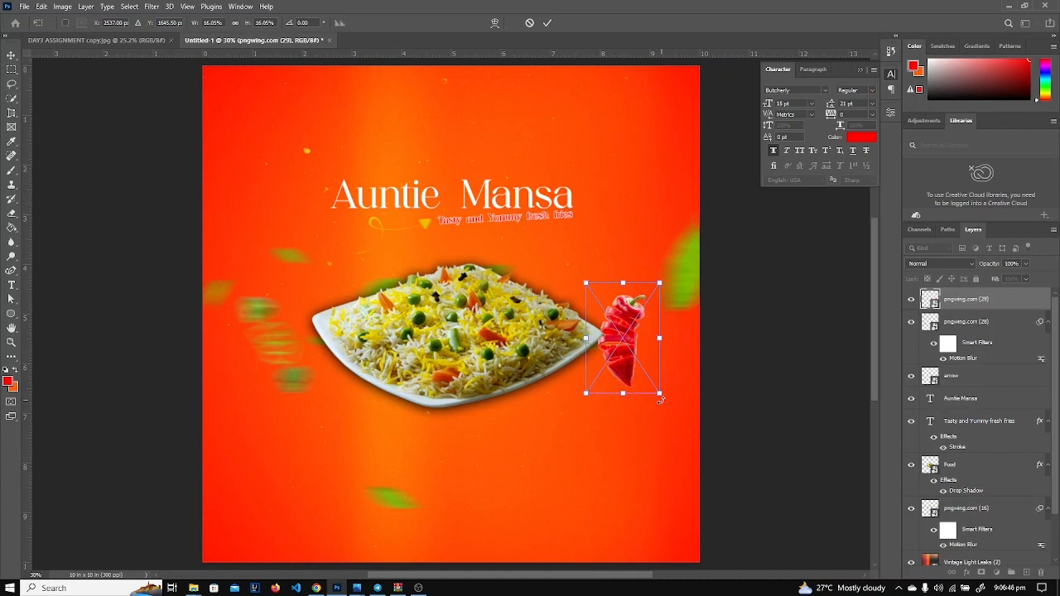
left_click_drag(660, 400, 630, 369)
key("Return")
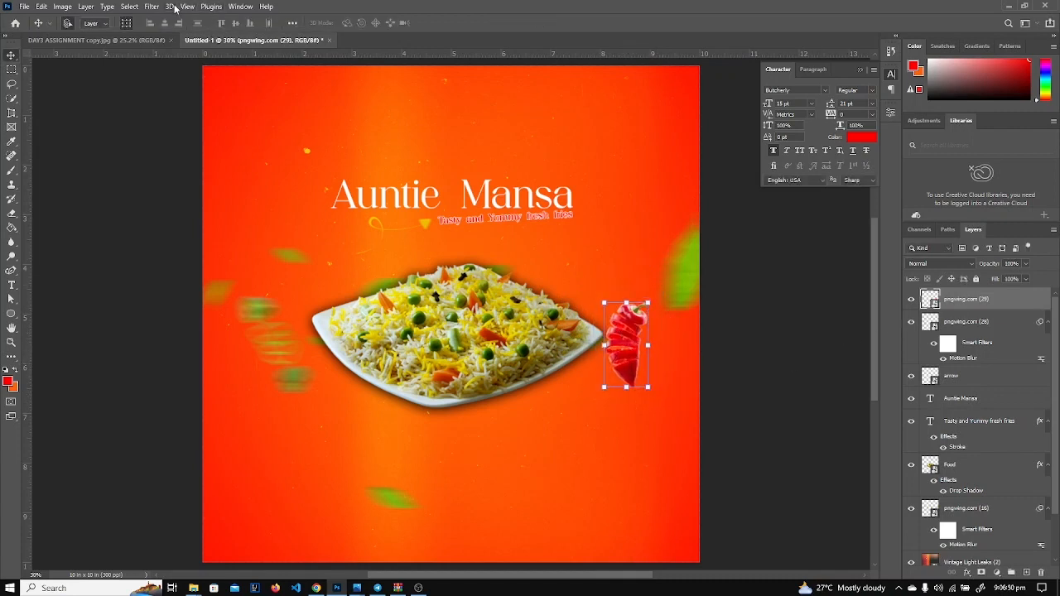
Apply a Motion Blur filter to the red pepper.
left_click(161, 7)
mouse_move(180, 150)
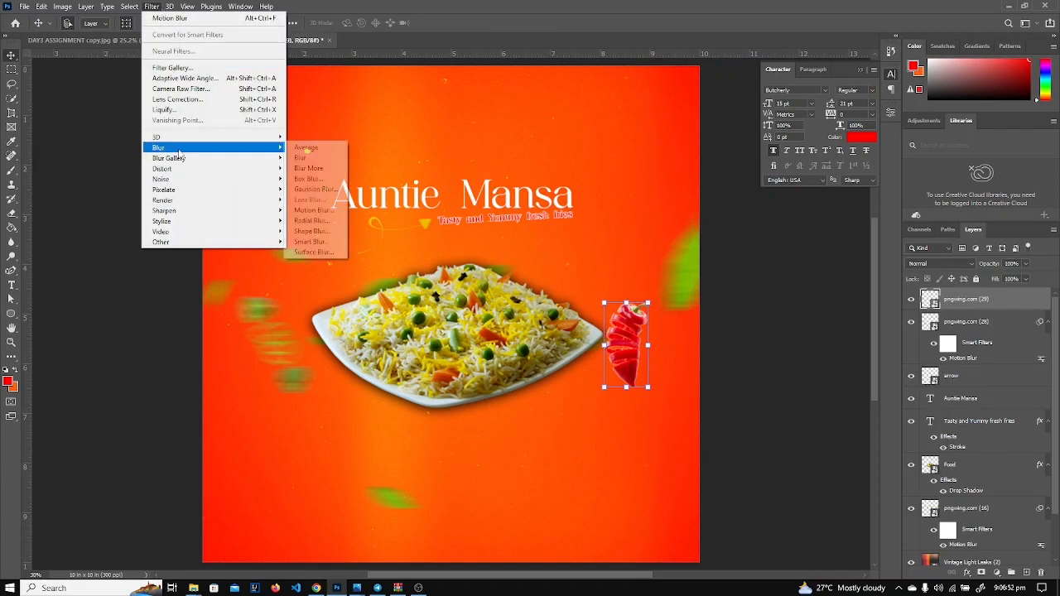
left_click(310, 210)
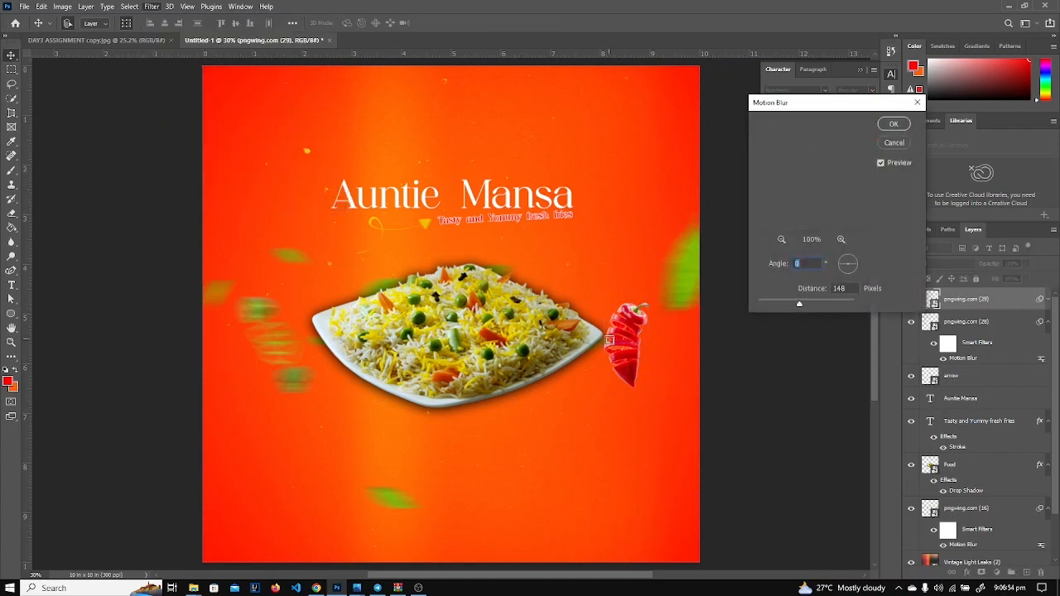
left_click(895, 124)
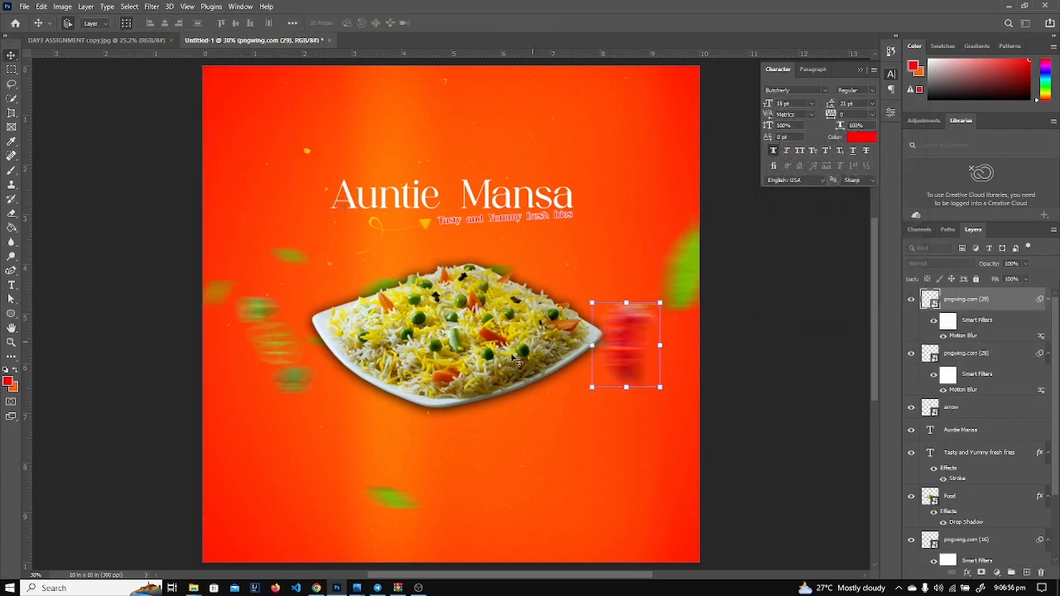
Shrink the rice plate slightly and shift it a little right and up.
left_click(462, 370)
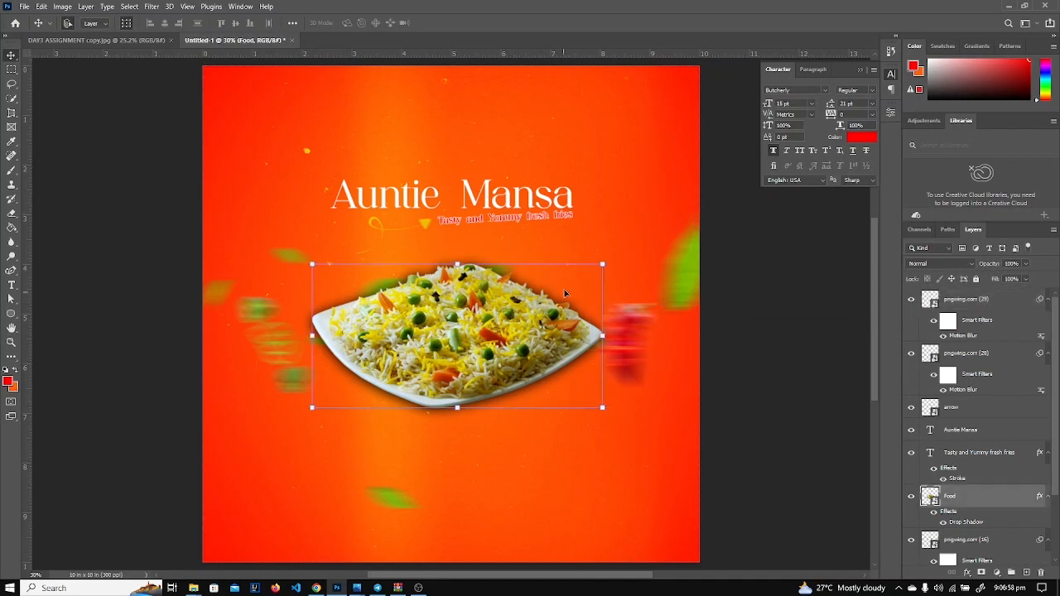
left_click_drag(603, 264, 598, 259)
left_click_drag(599, 255, 591, 259)
left_click_drag(473, 326, 483, 321)
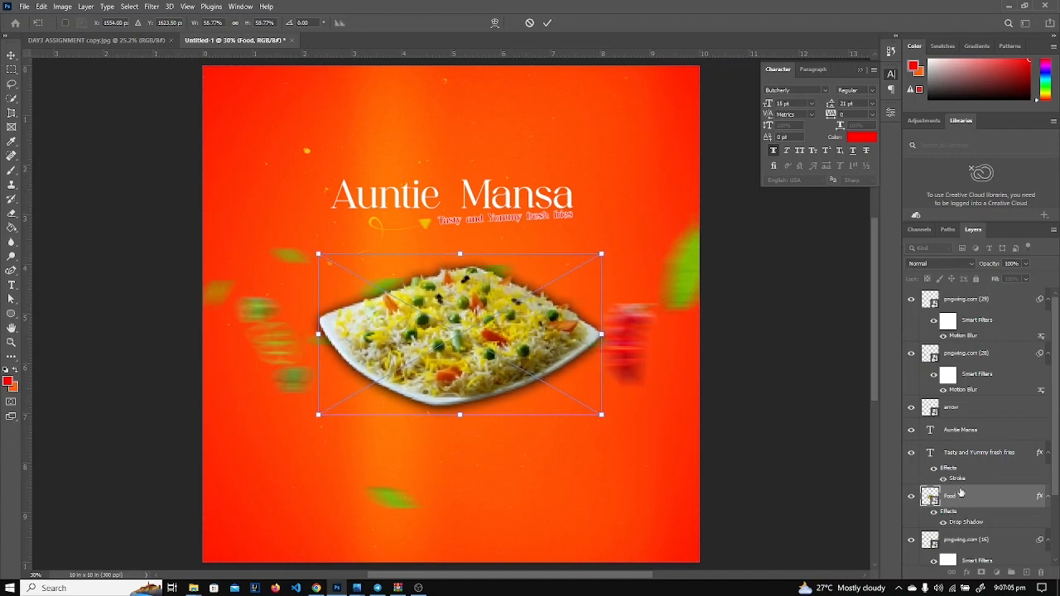
key("Return")
After a glance at the reference, enlarge the title, arrow and tagline group and move it up-left.
left_click(111, 41)
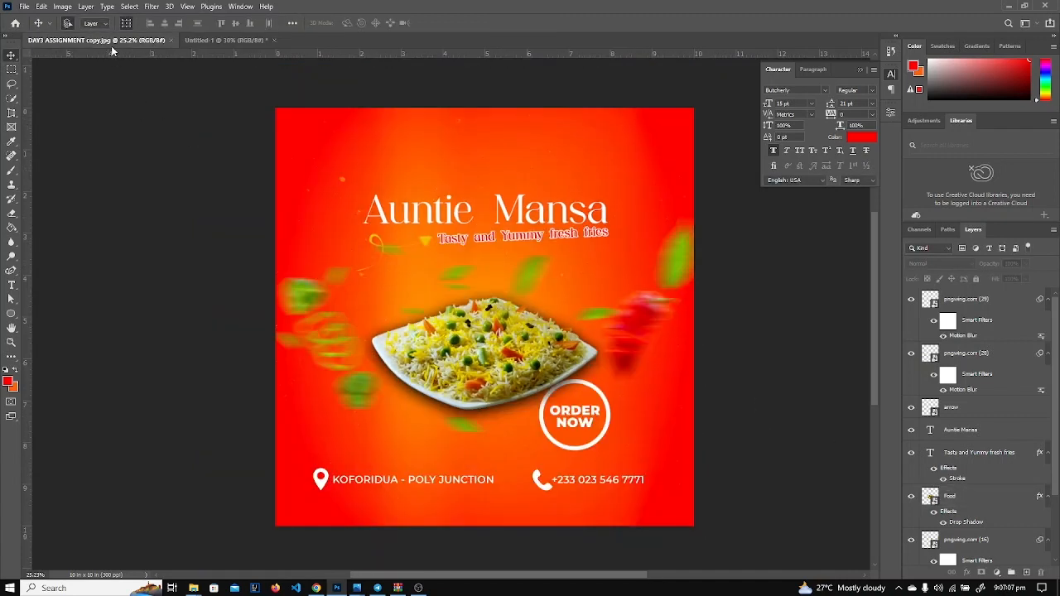
left_click(217, 39)
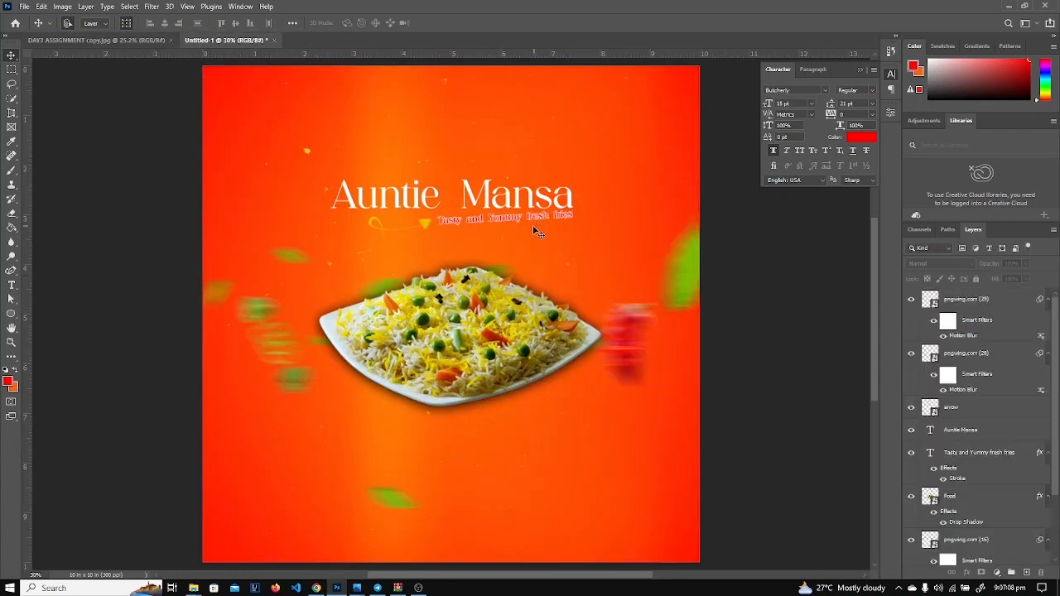
left_click(424, 203)
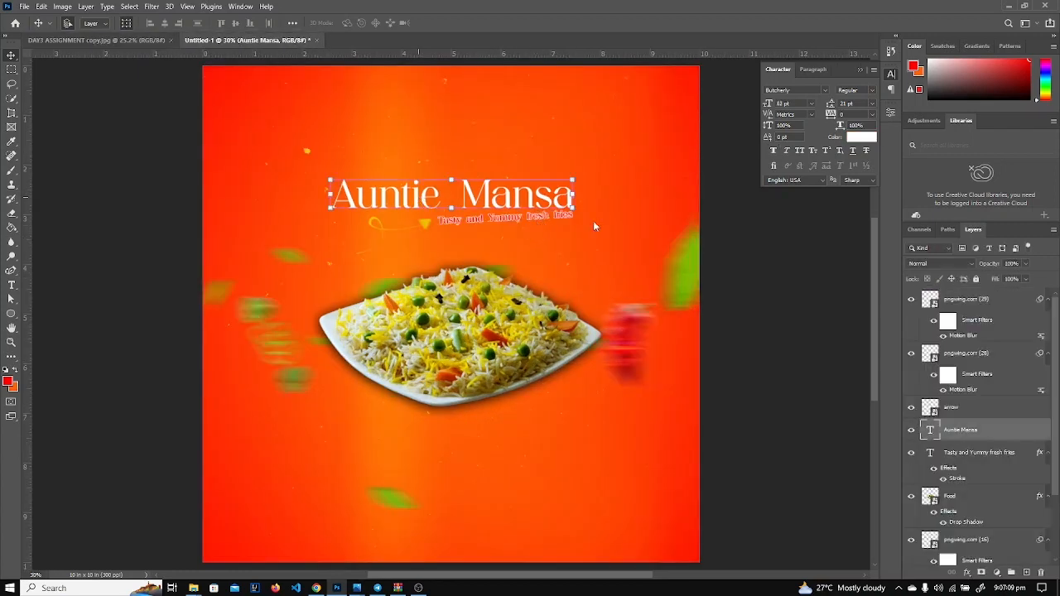
left_click(958, 410, "ctrl")
left_click(967, 454, "ctrl")
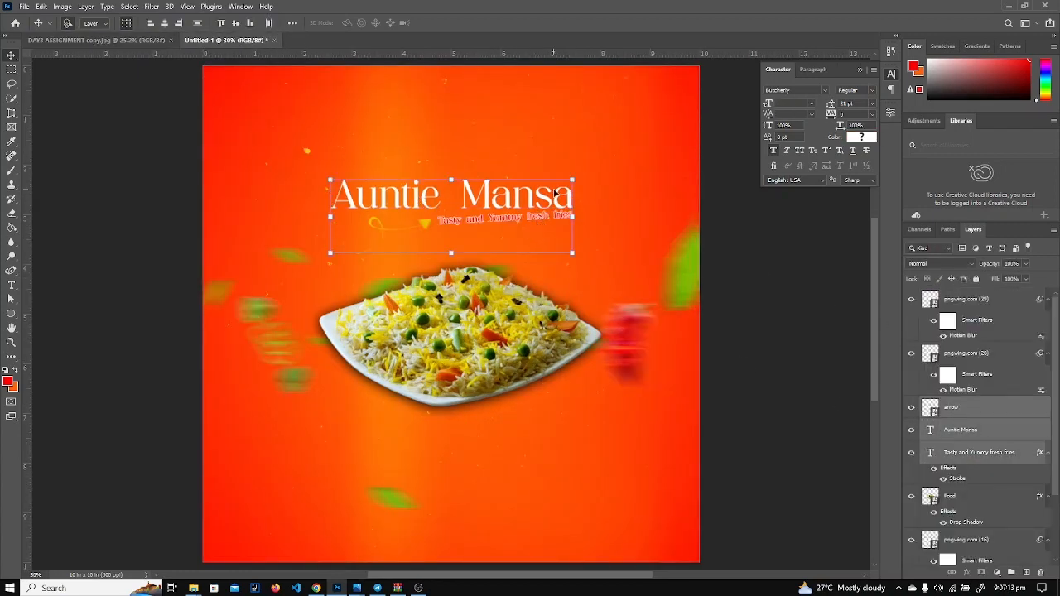
left_click_drag(572, 179, 612, 140)
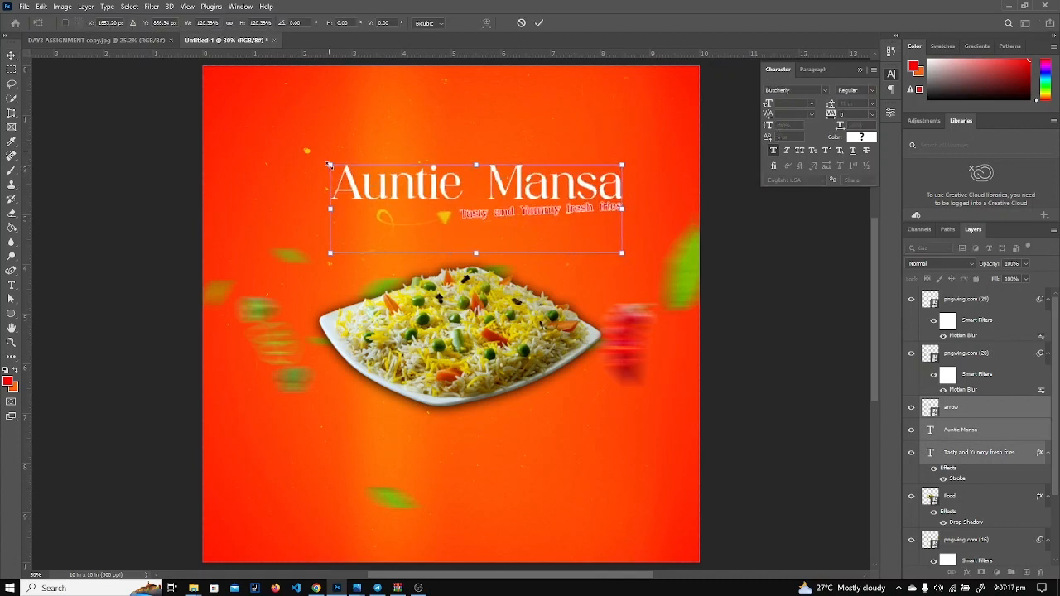
left_click_drag(329, 165, 317, 161)
left_click_drag(509, 189, 501, 178)
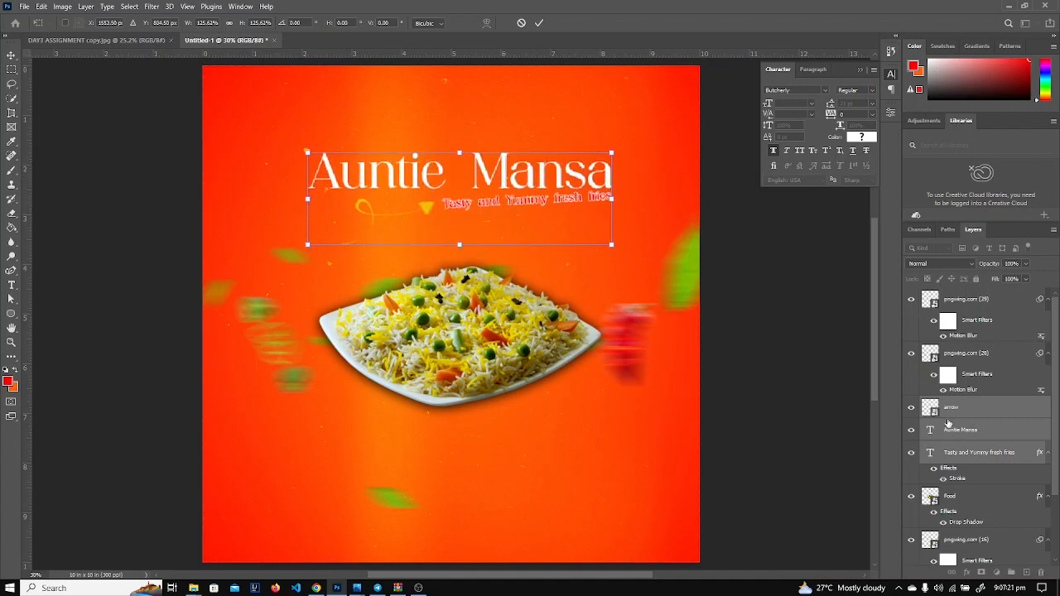
left_click(963, 456)
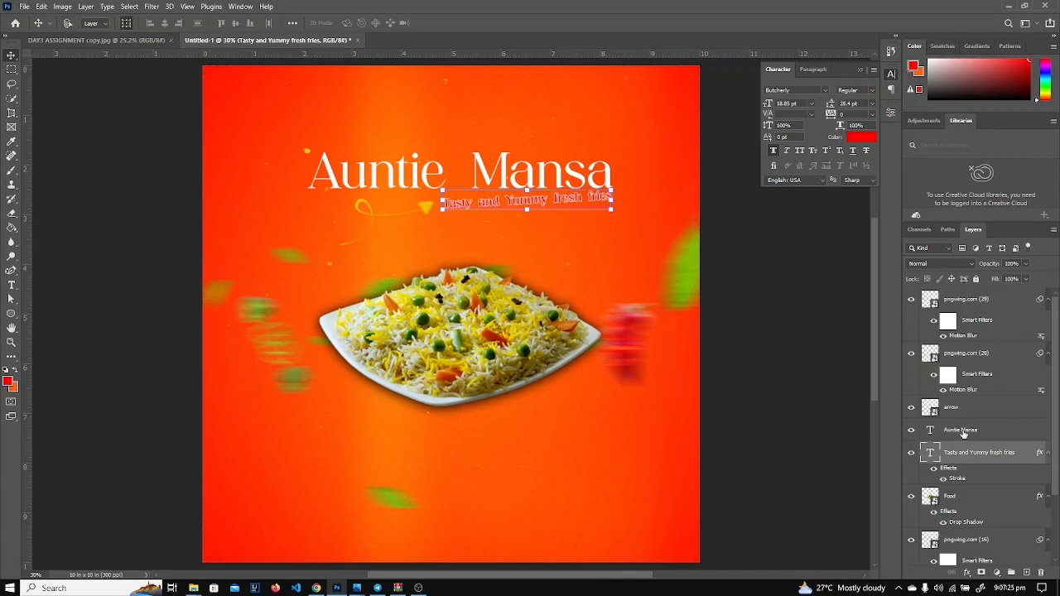
Deselect the title layers, collapse the Character panel, and select the pngwing.com (29) layer.
left_click(963, 432, "shift")
left_click(961, 408, "shift")
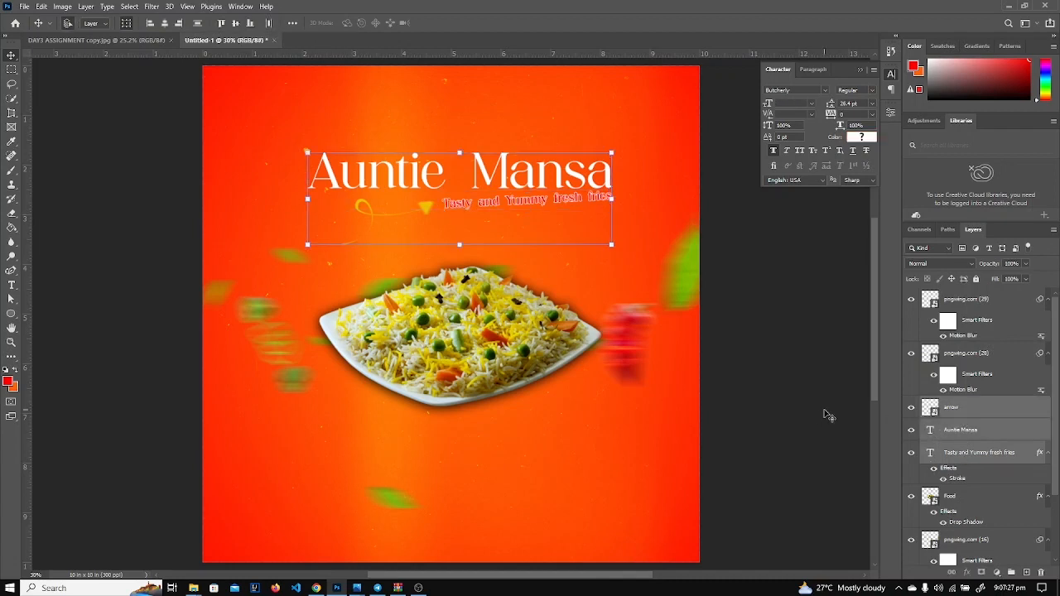
left_click(777, 409)
left_click(862, 70)
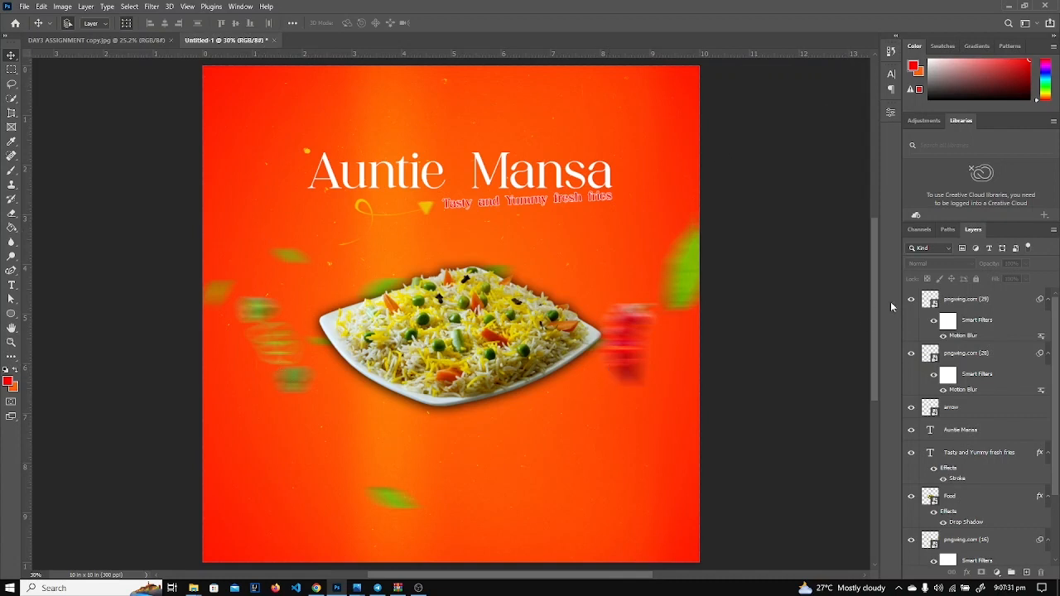
left_click(959, 319)
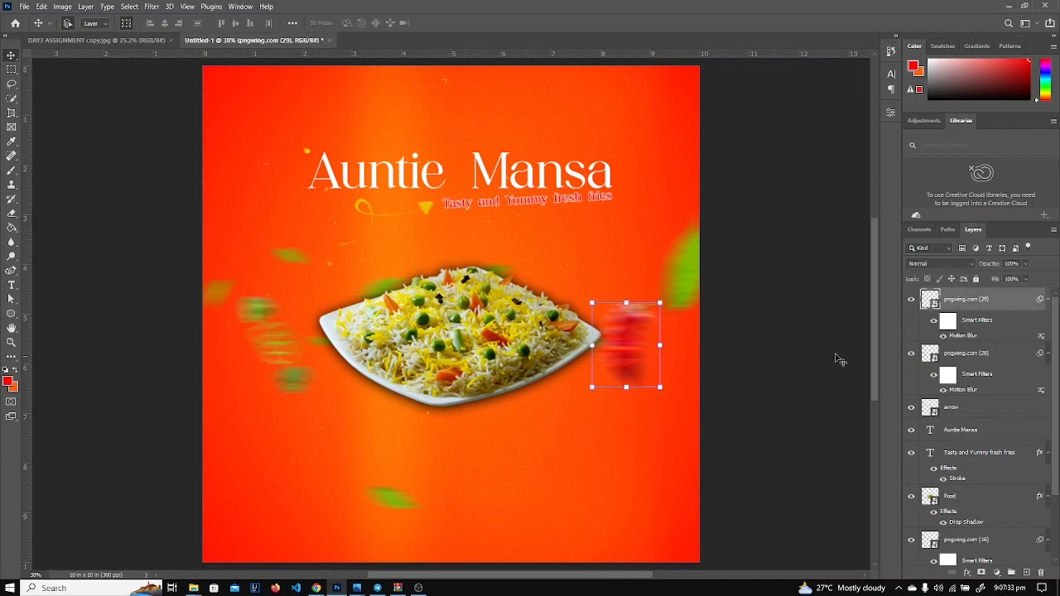
left_click(996, 360)
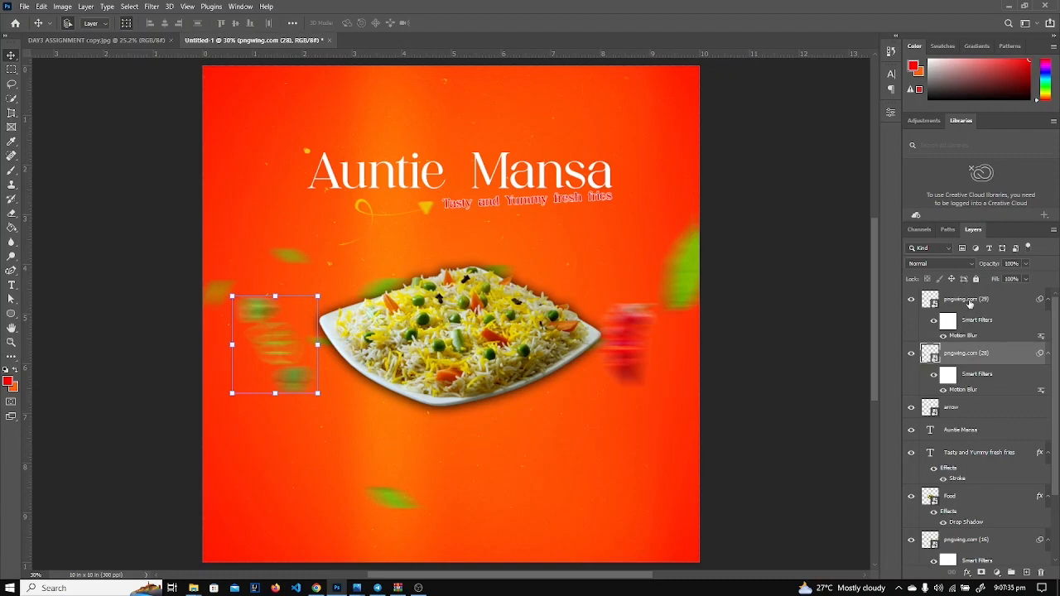
left_click(970, 304)
left_click(26, 5)
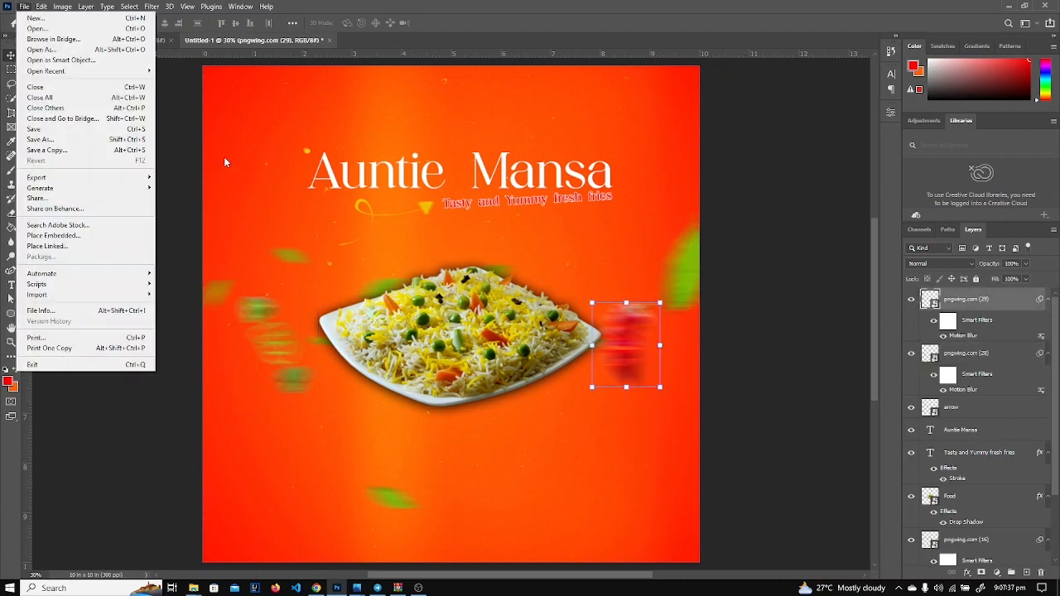
left_click(165, 127)
Check the reference ORDER NOW badge, then ready the Ellipse tool with the topmost layer selected.
left_click(148, 40)
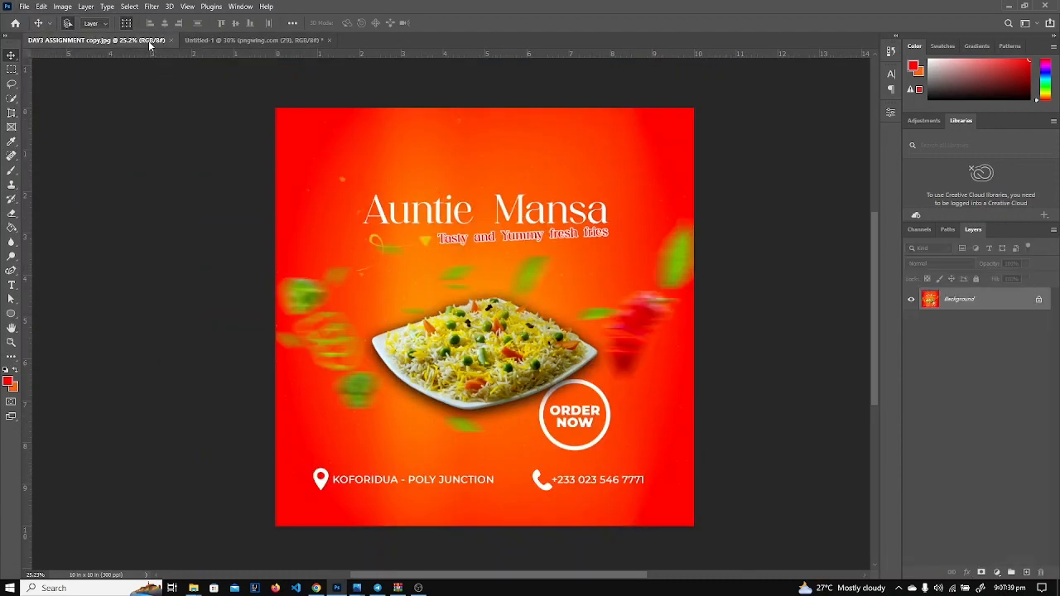
scroll(621, 439, "up", 5)
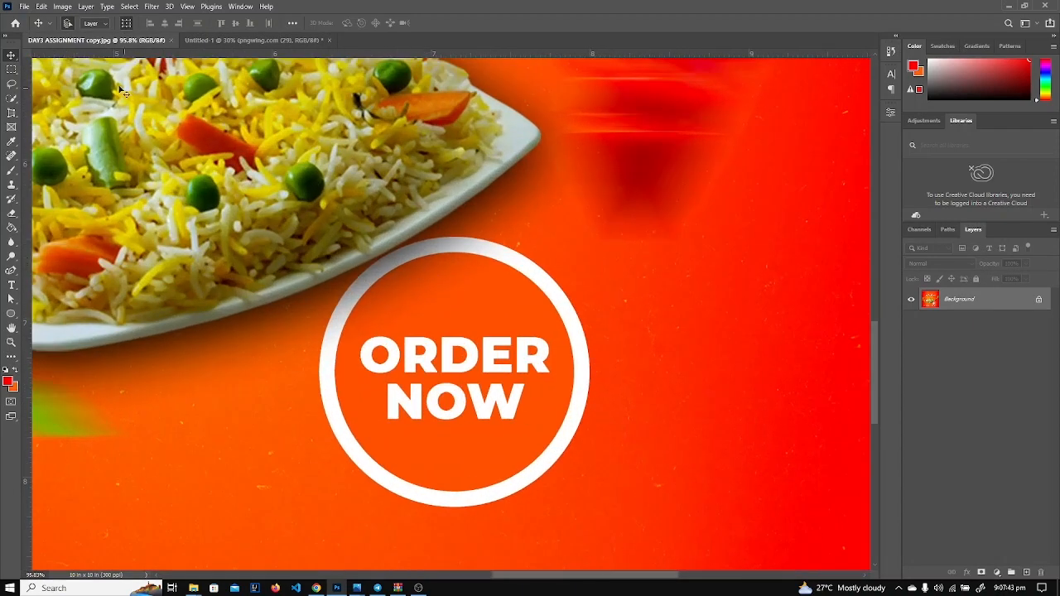
left_click(264, 39)
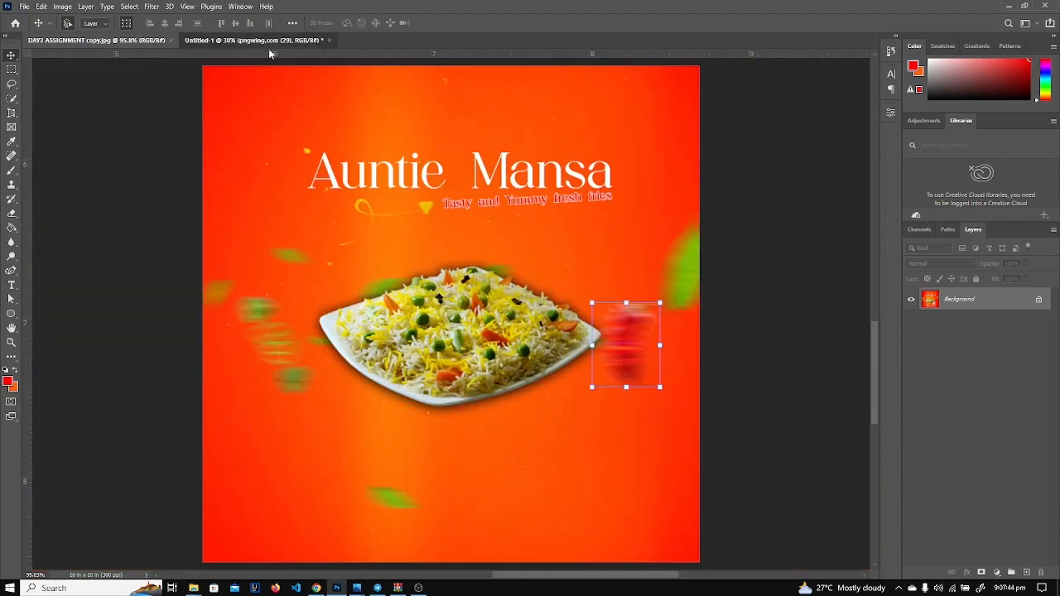
left_click(522, 373)
scroll(973, 520, "down", 2)
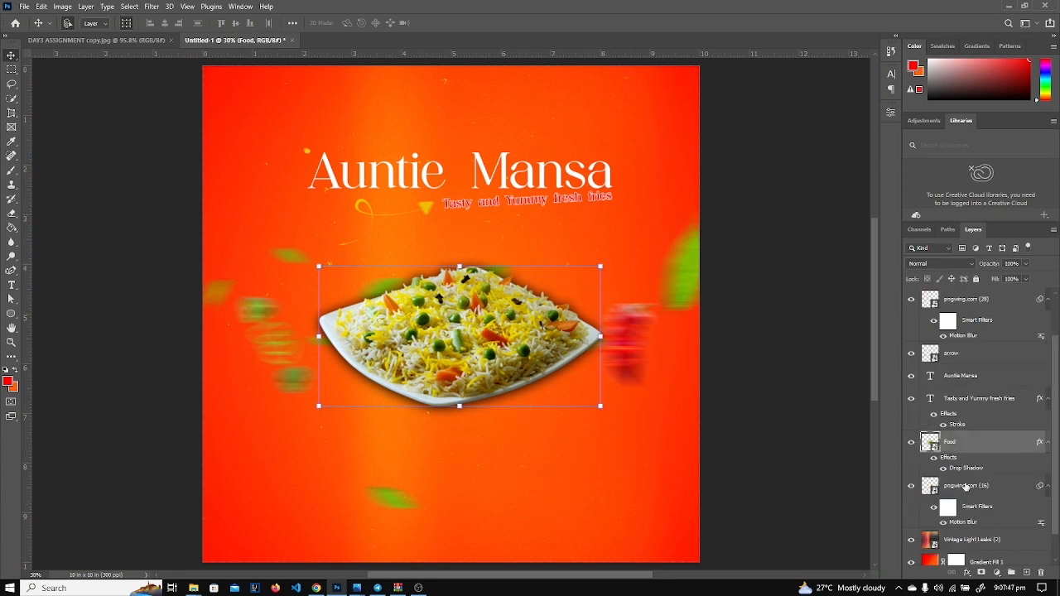
left_click(965, 487)
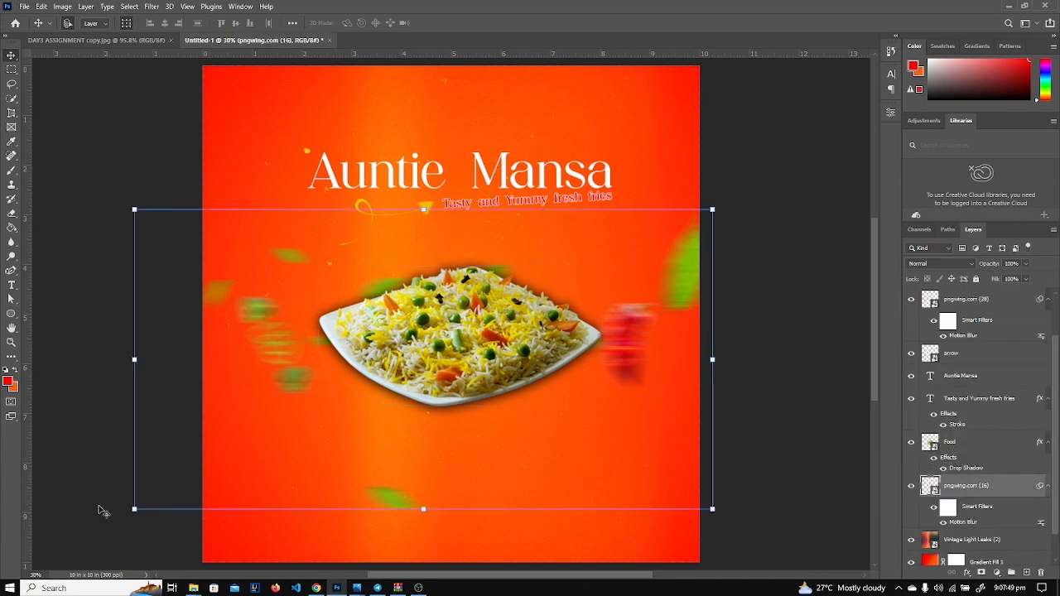
left_click(12, 315)
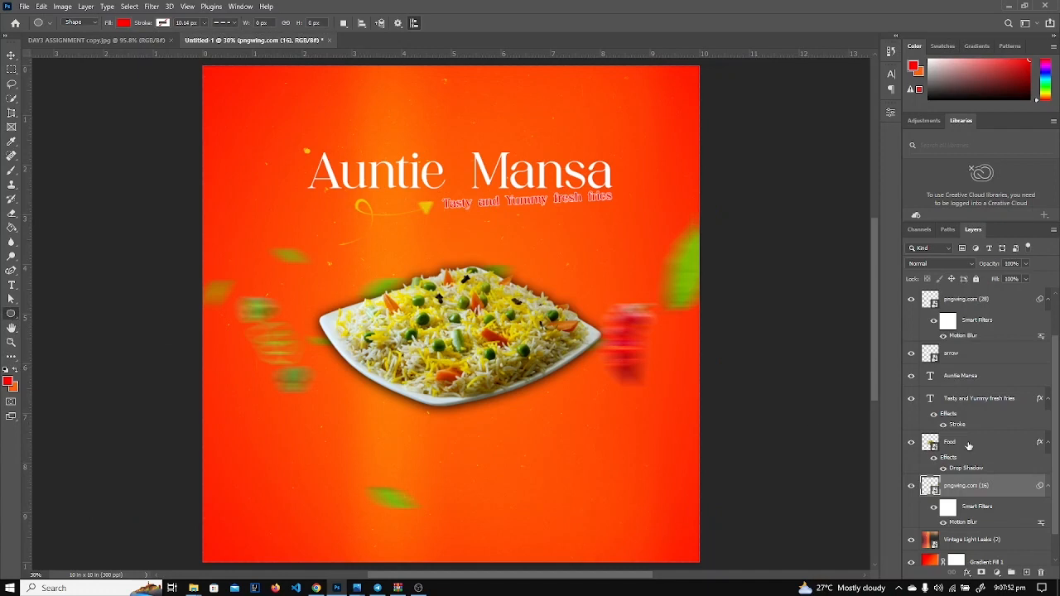
scroll(968, 446, "up", 2)
left_click(965, 304)
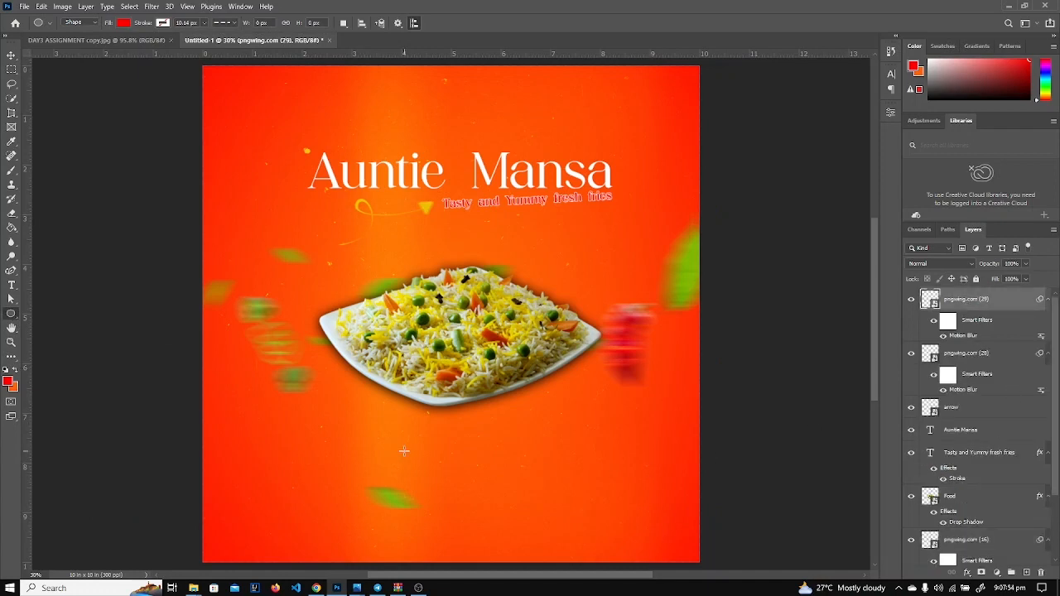
Draw a circle below-left of the rice plate with orange fill and a thick solid white outline.
left_click_drag(321, 411, 385, 467)
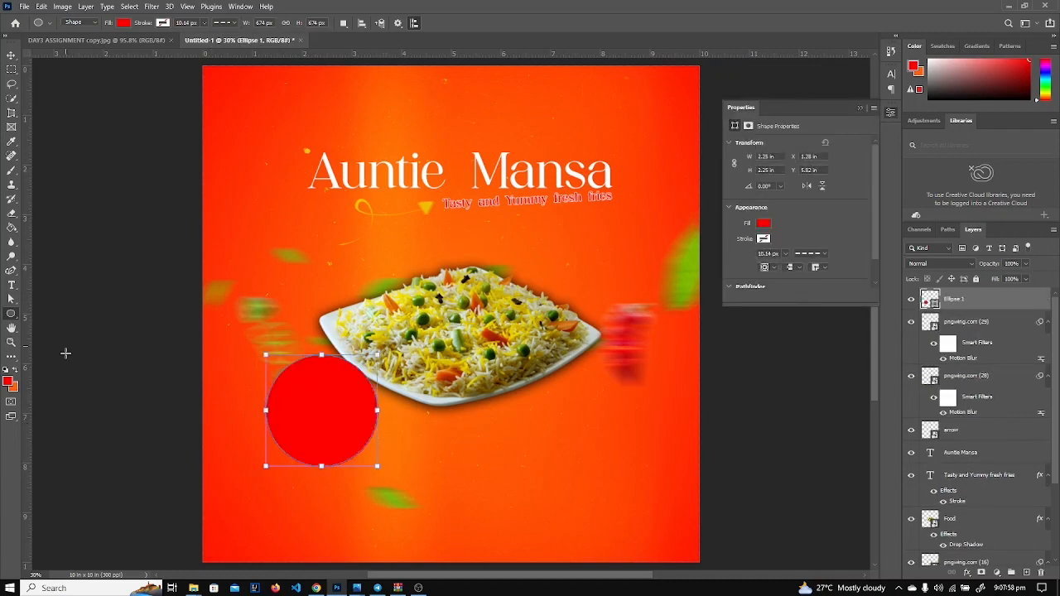
left_click(126, 24)
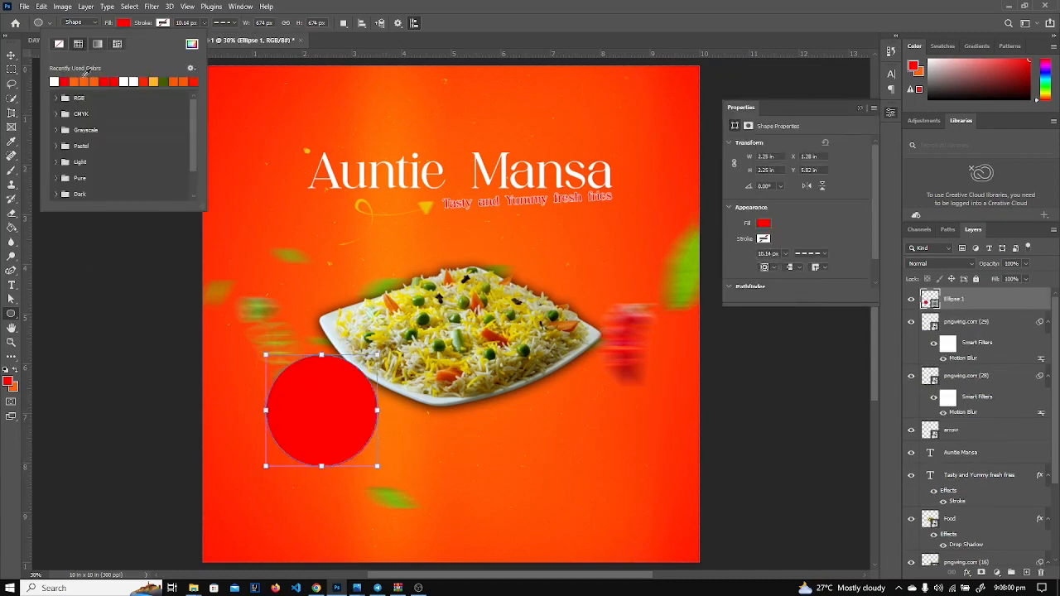
left_click(73, 80)
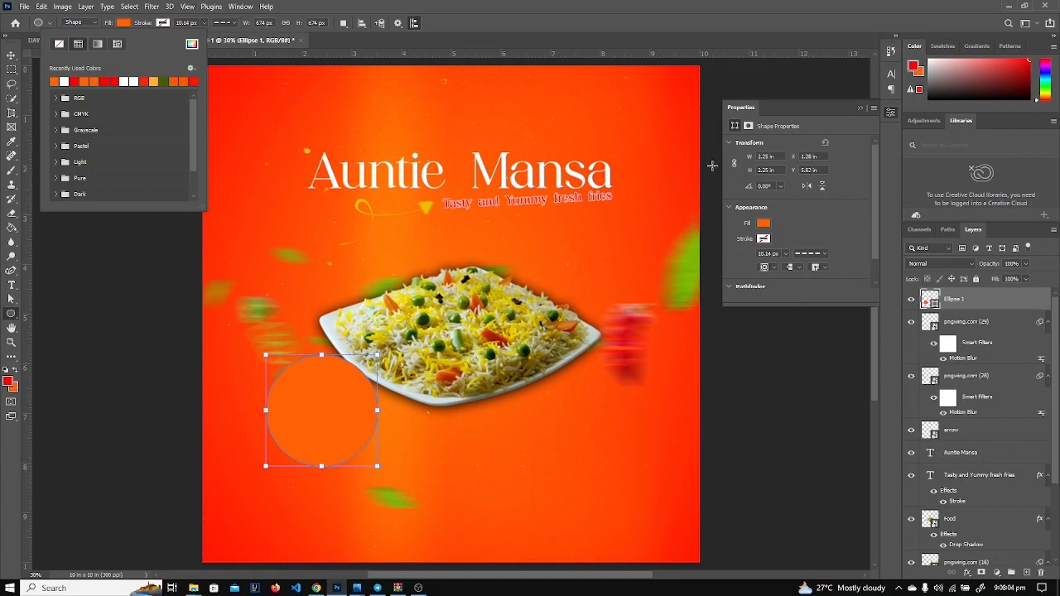
left_click(763, 239)
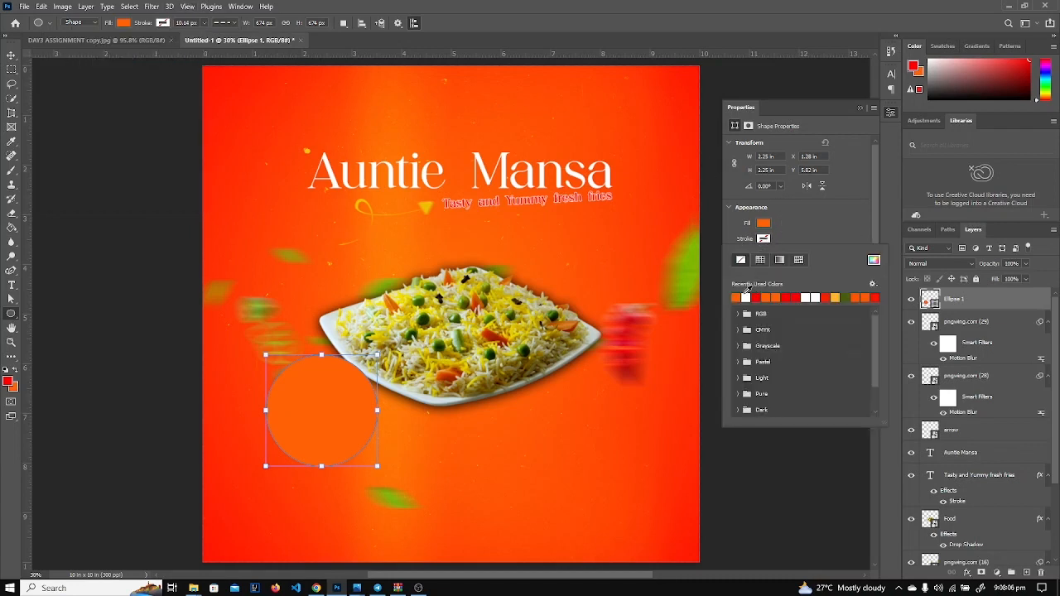
left_click(745, 297)
left_click(786, 231)
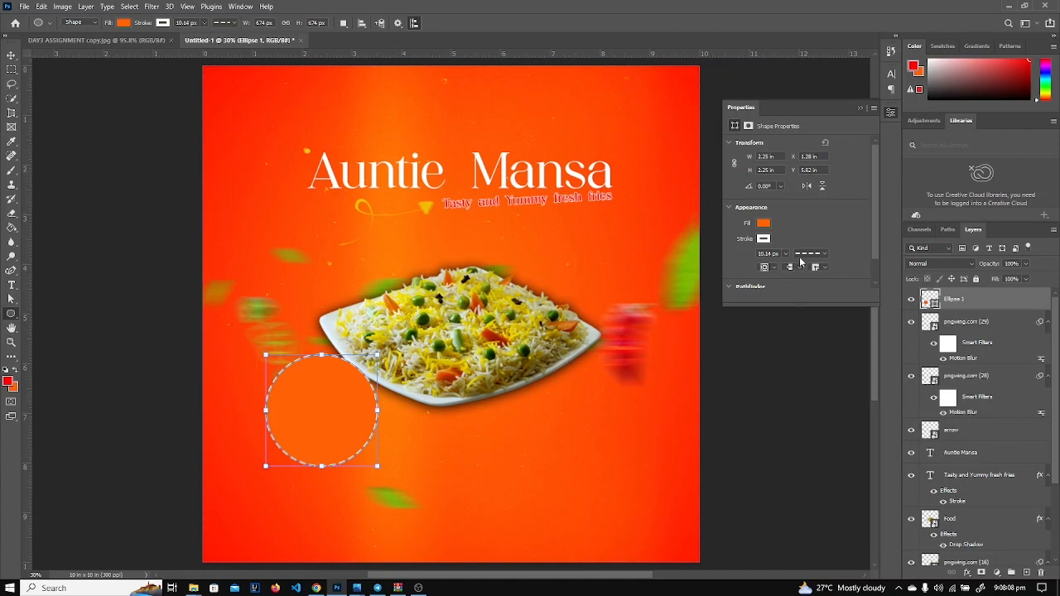
left_click(801, 254)
left_click(783, 290)
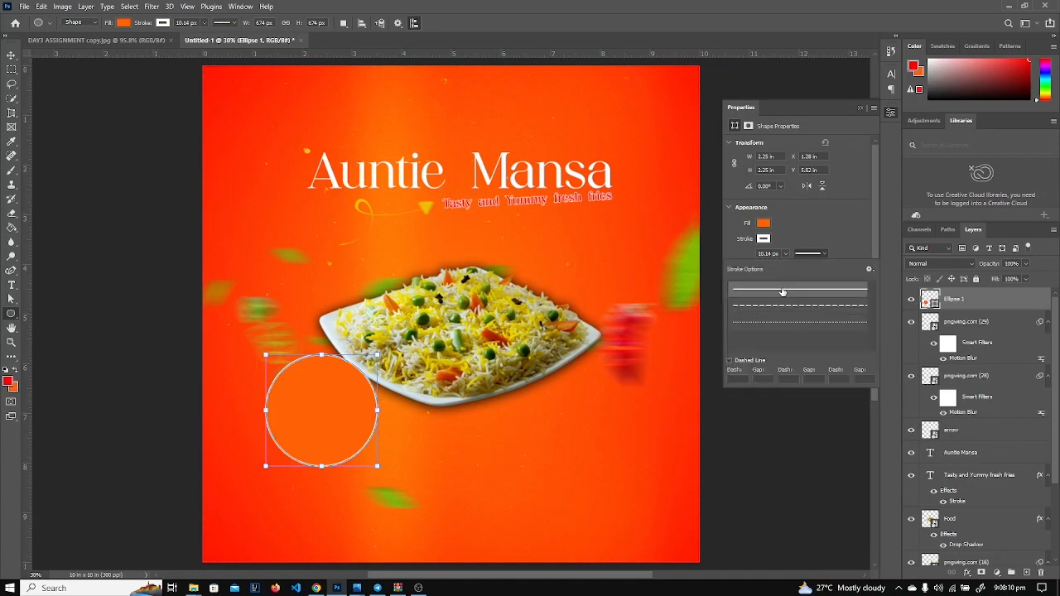
left_click(810, 224)
left_click(786, 254)
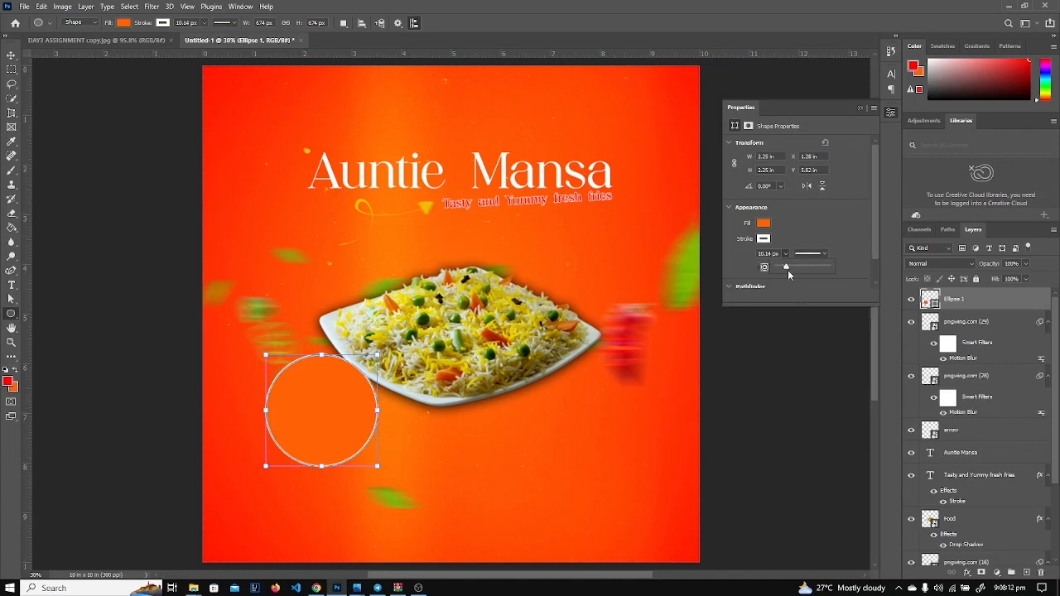
left_click_drag(788, 266, 791, 271)
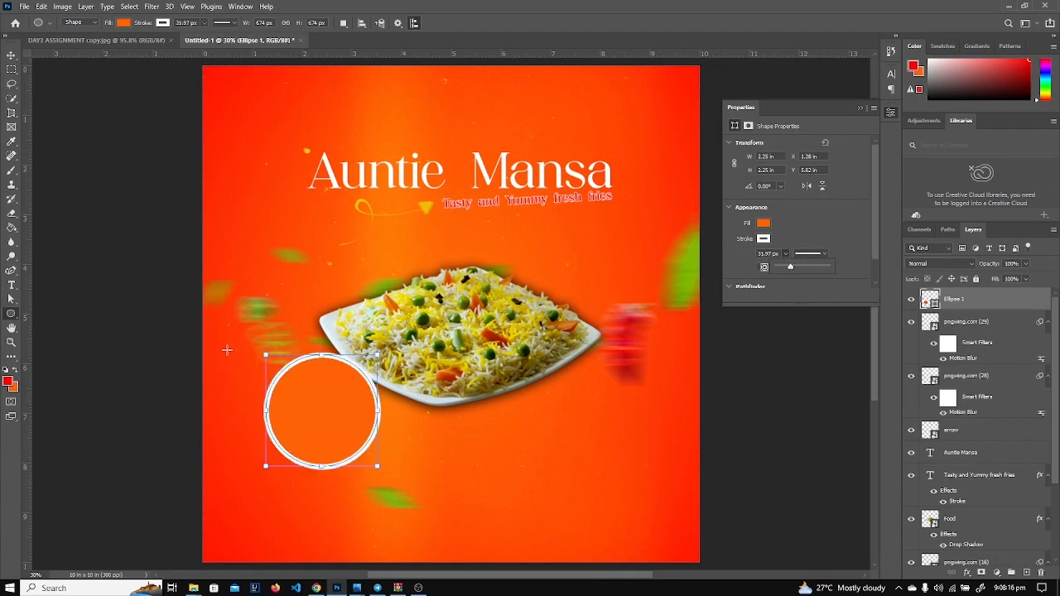
Scale the circle down to about 83% (1.85 in), then compare it with the reference badge.
key("v")
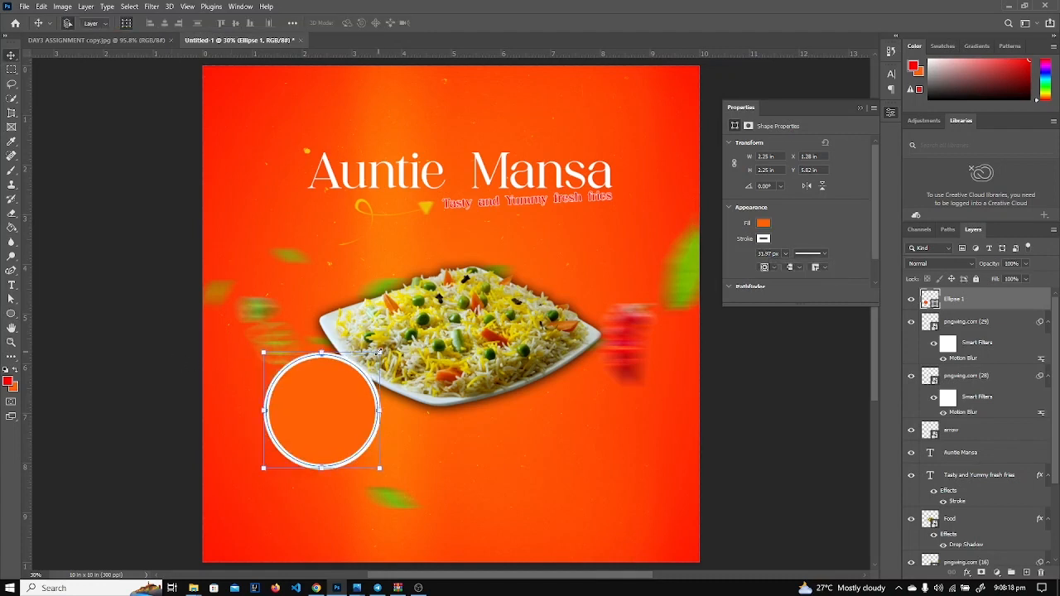
left_click_drag(379, 352, 358, 373)
key("Return")
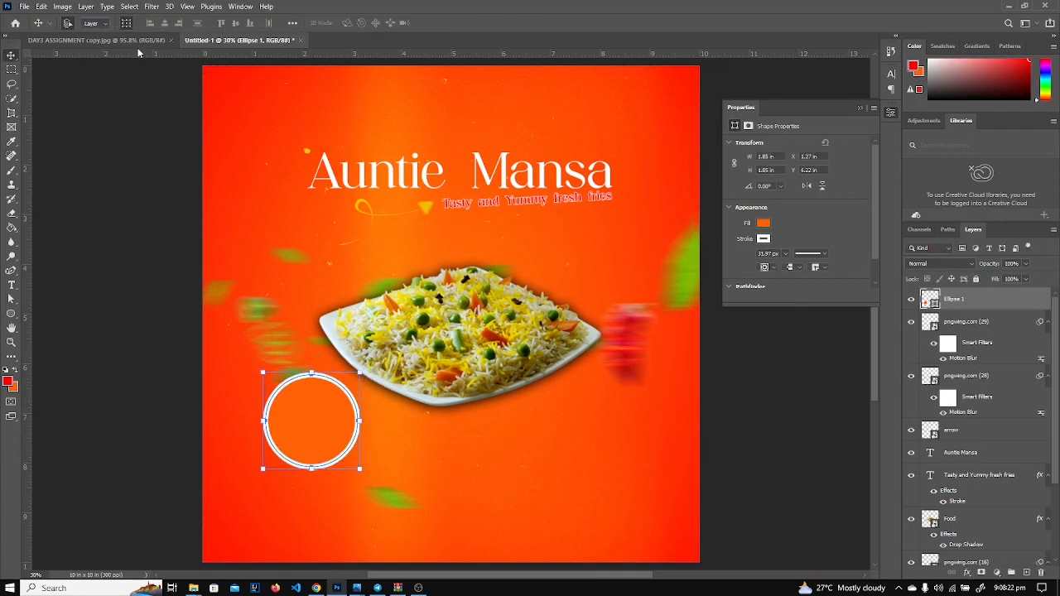
left_click(133, 40)
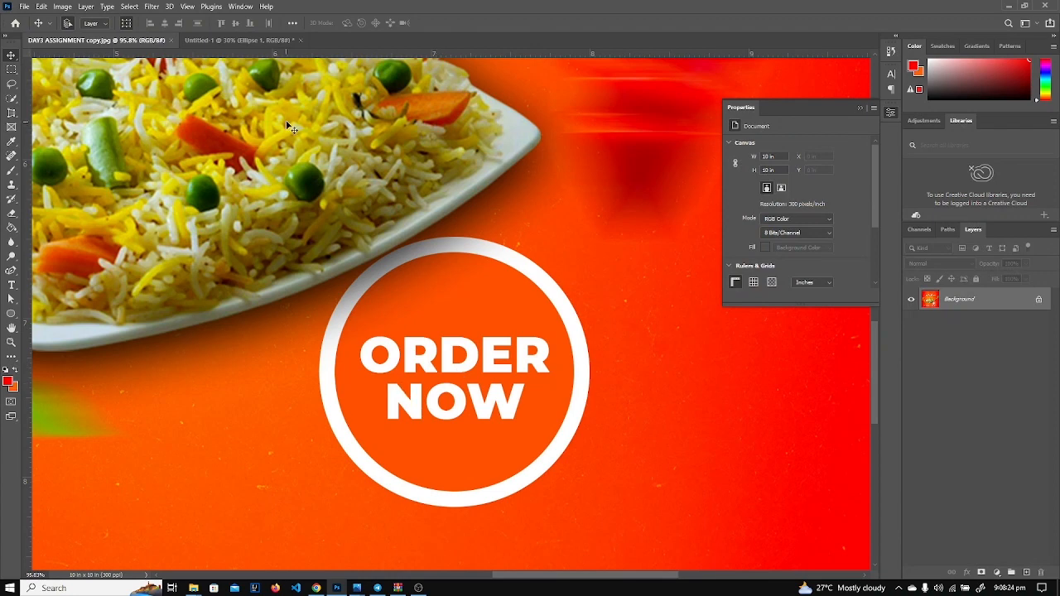
left_click(230, 39)
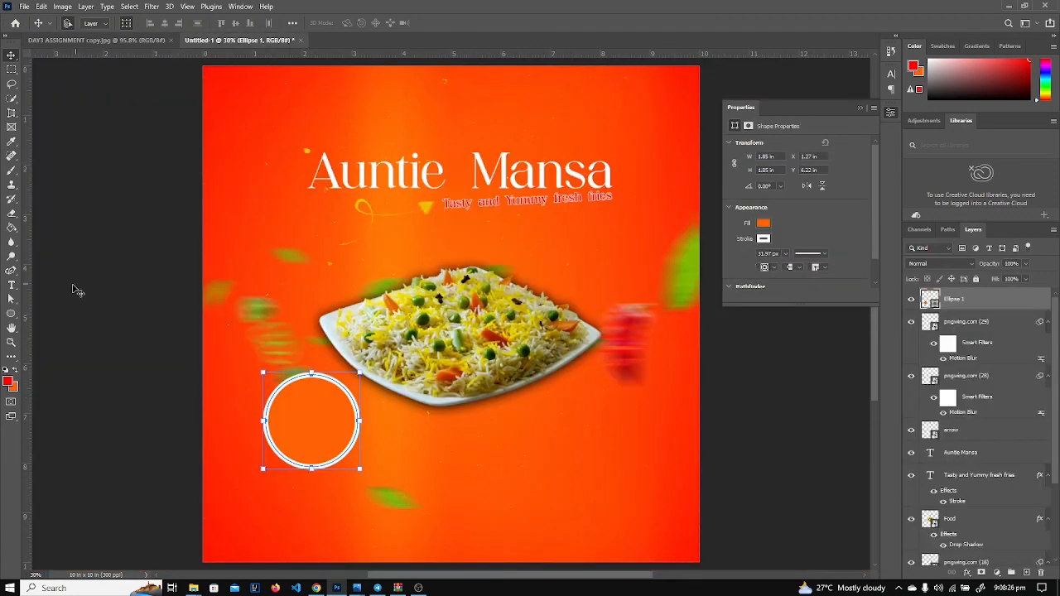
Create a text layer in white Montserrat ExtraBold at 30 pt.
left_click(11, 285)
left_click(290, 272)
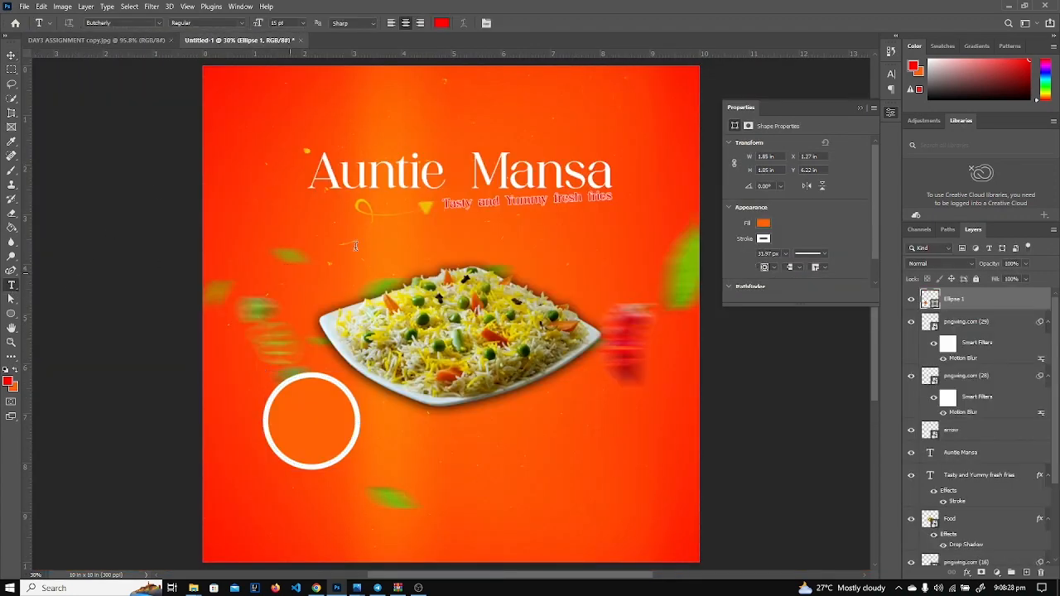
left_click(143, 23)
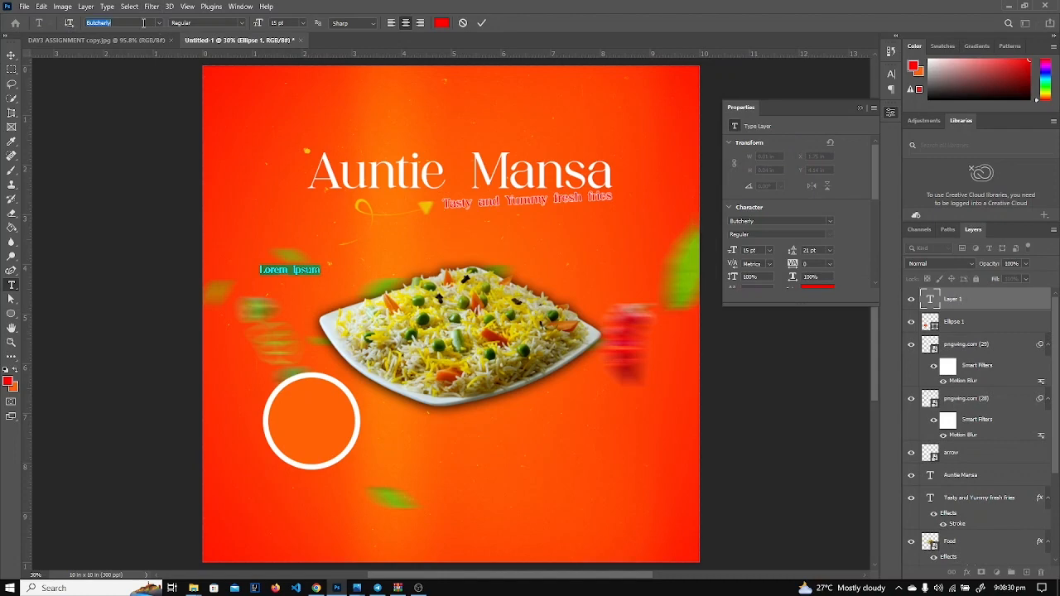
type("mont")
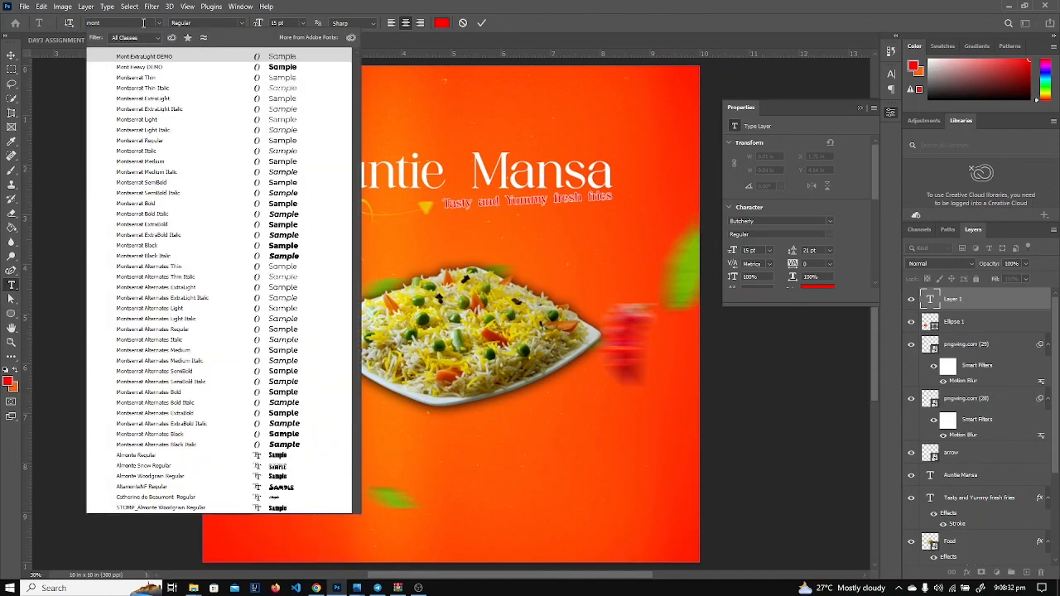
left_click(158, 225)
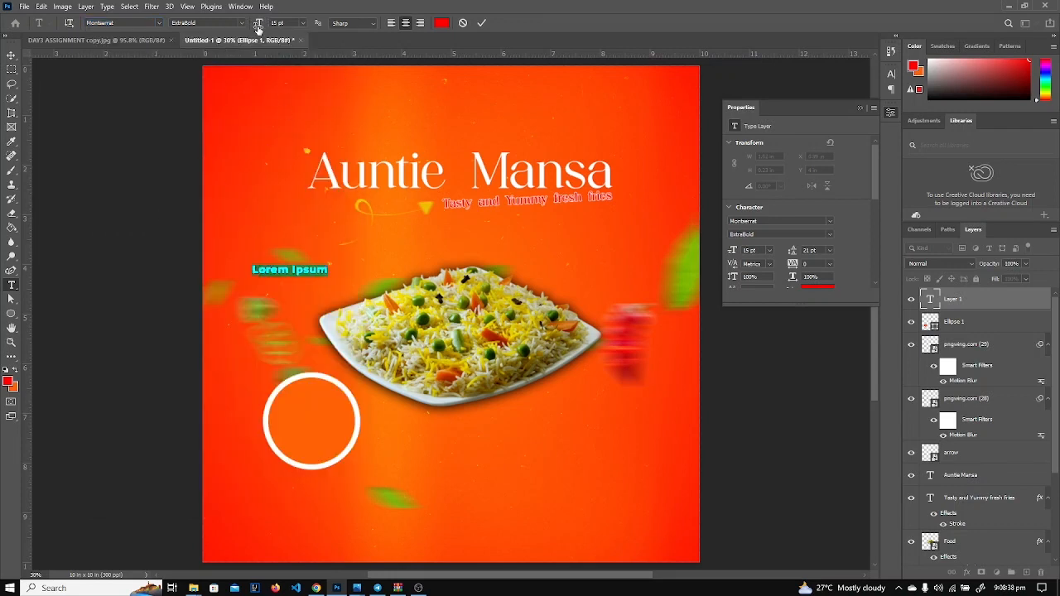
left_click_drag(259, 28, 272, 28)
left_click(441, 22)
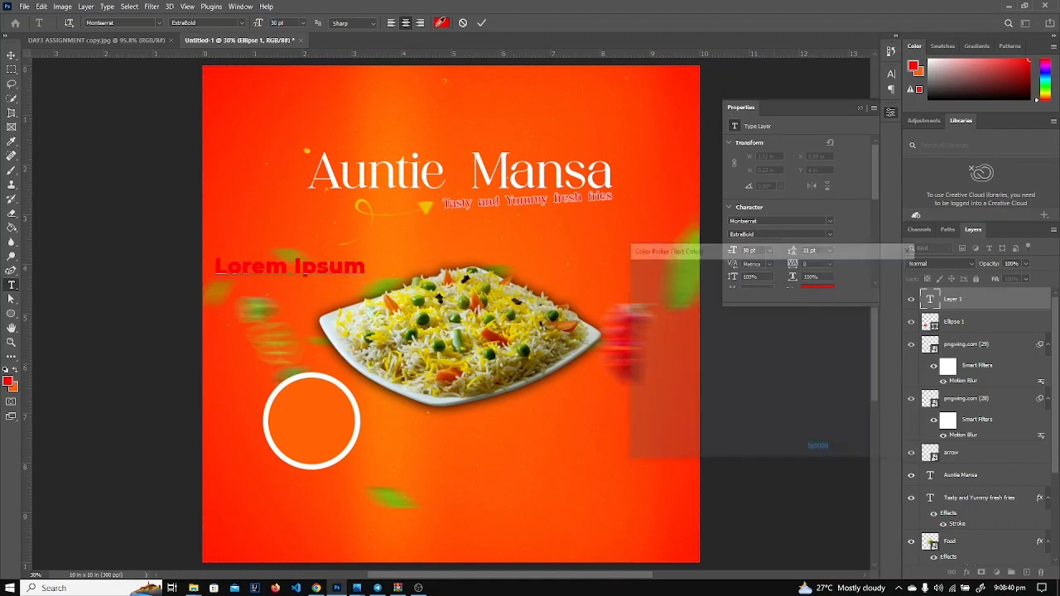
type("ffffff")
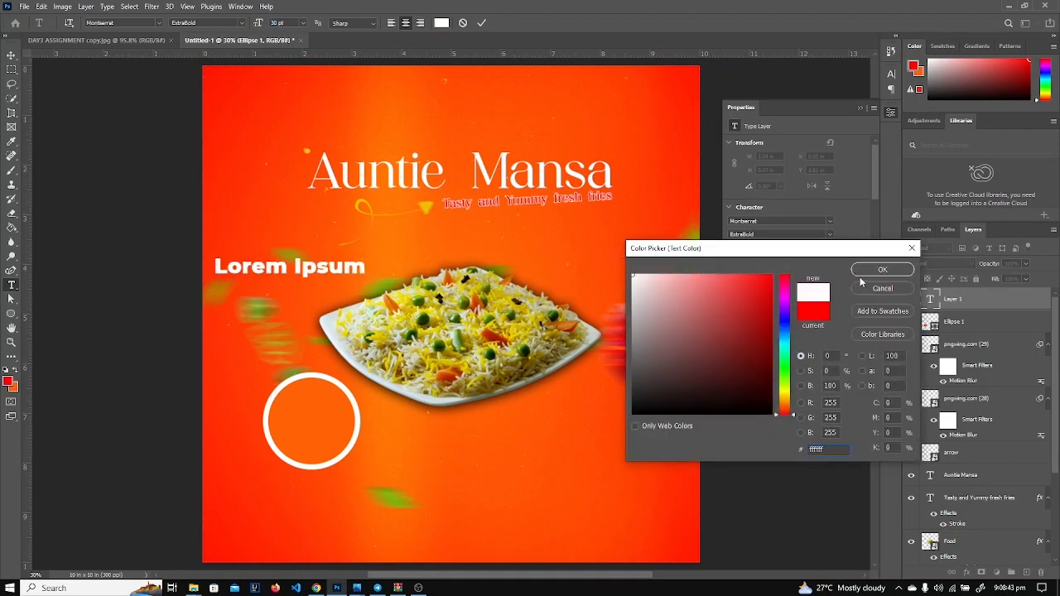
left_click(867, 271)
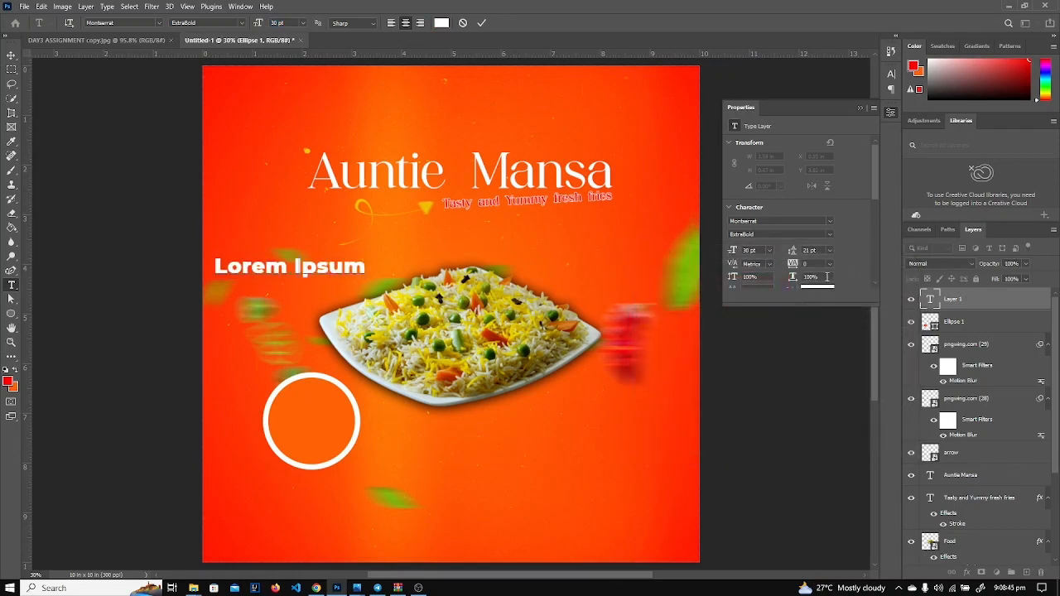
Type ORDER and NOW on two lines with 29 pt leading, centre it in the circle at 27 pt.
type("ORDER")
key("Return")
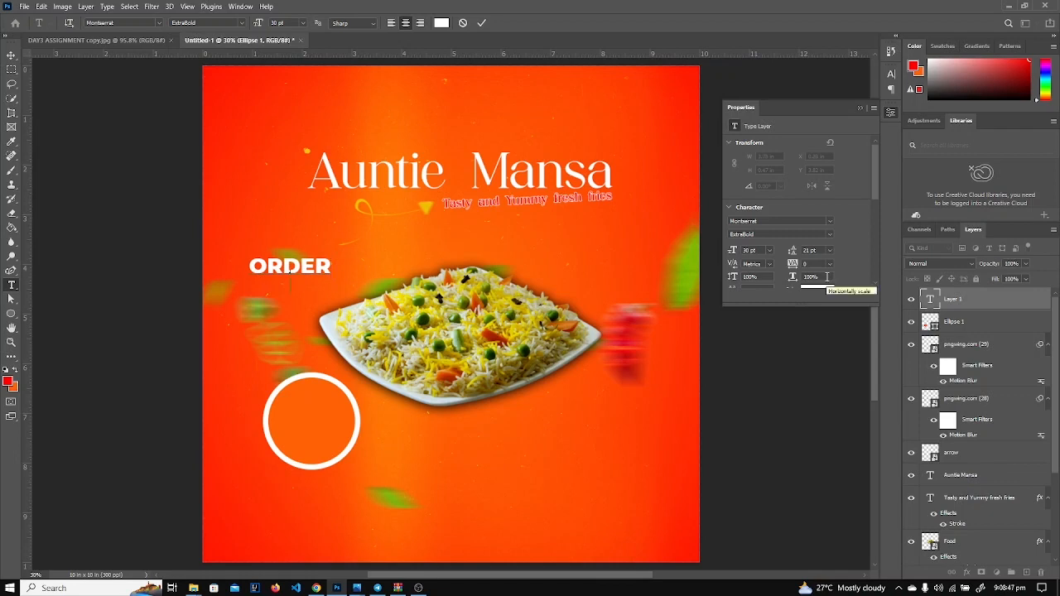
type("NOW")
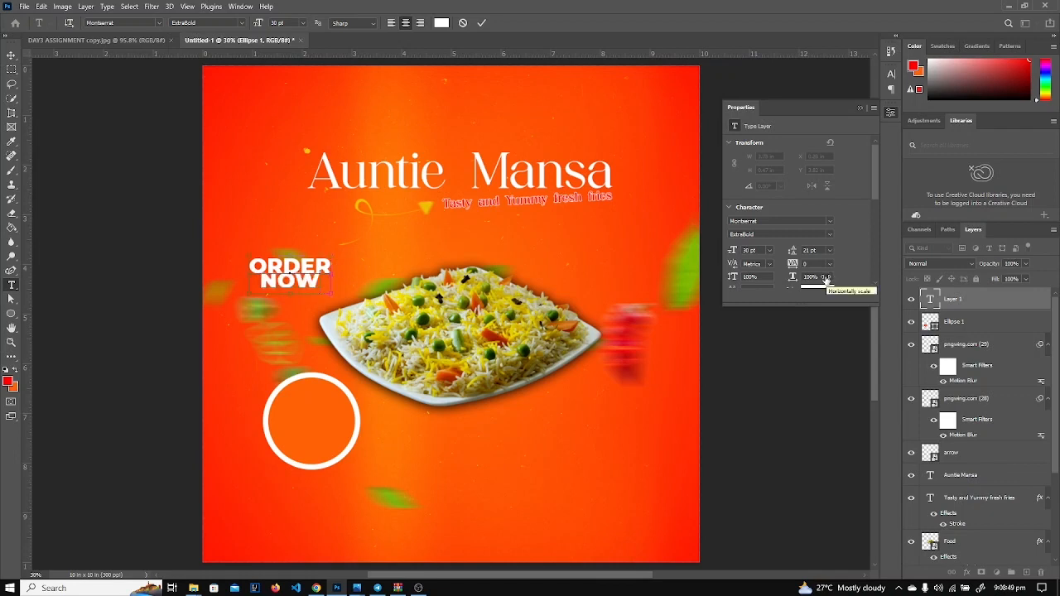
key("ctrl+a")
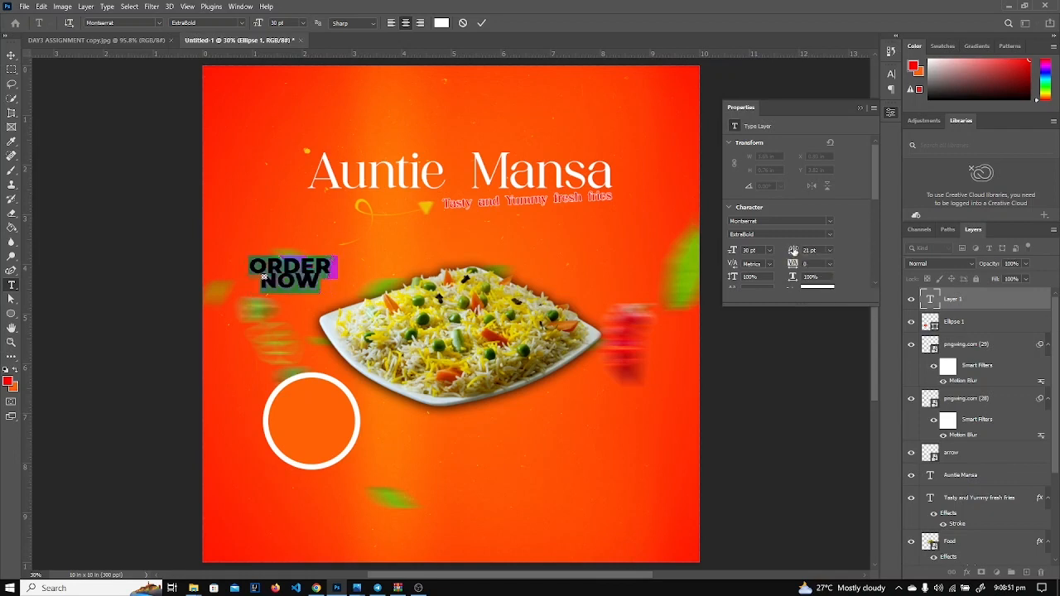
left_click_drag(794, 251, 793, 253)
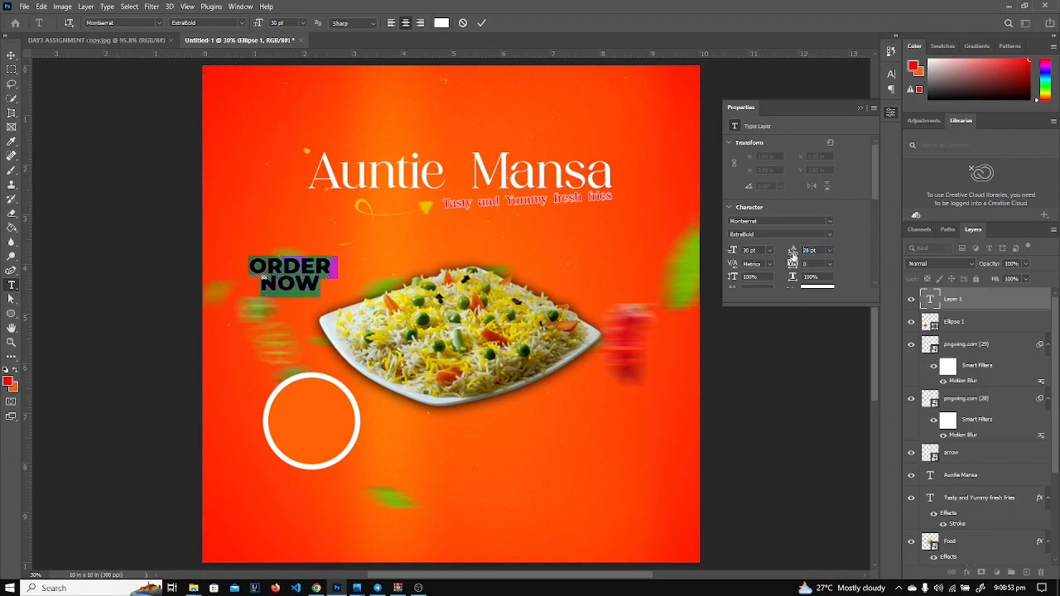
key("Return")
left_click_drag(312, 335, 325, 472)
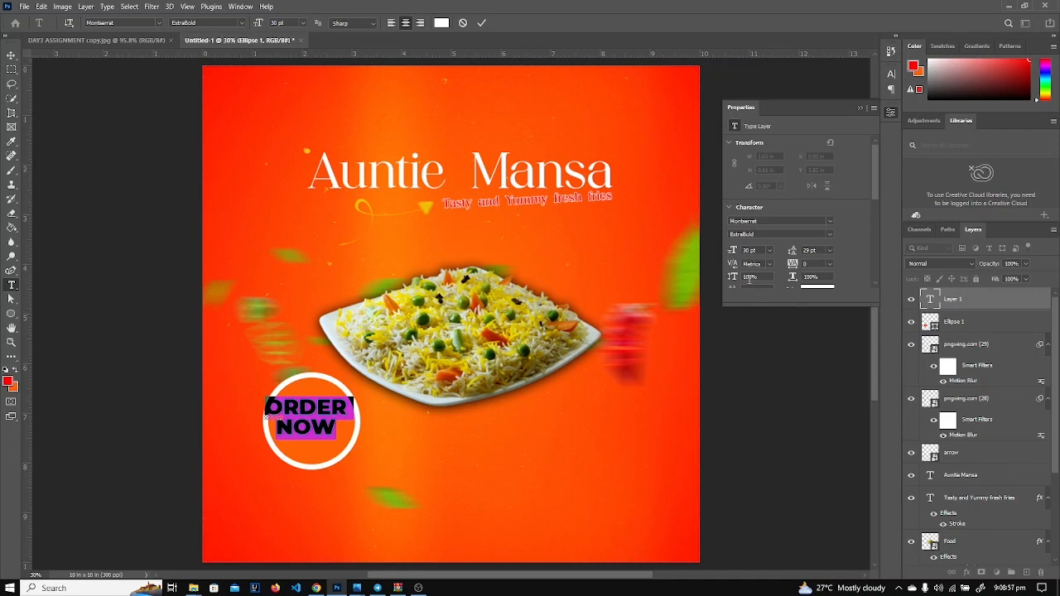
left_click_drag(731, 253, 729, 252)
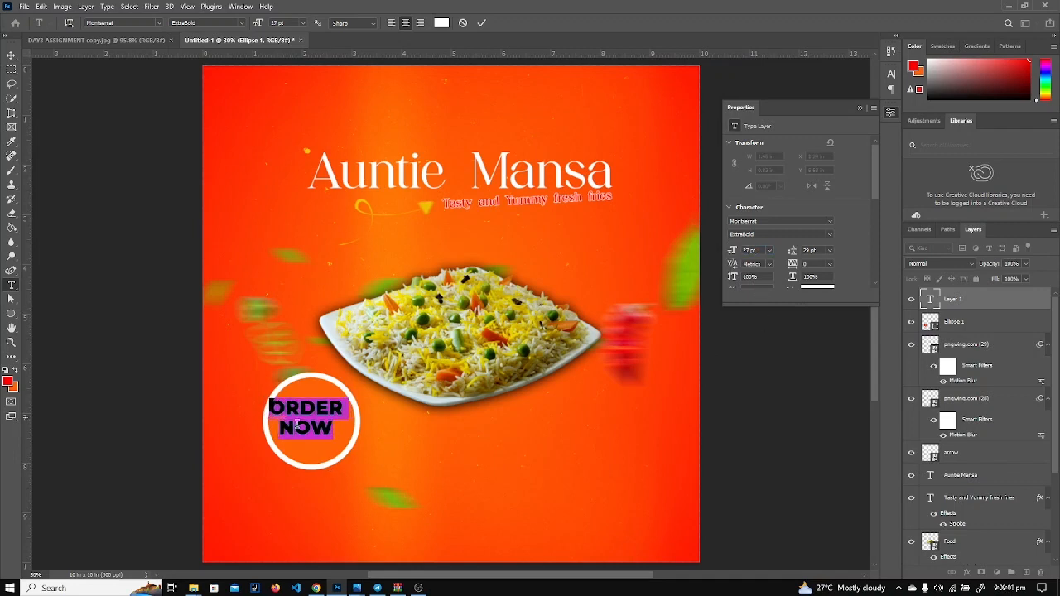
left_click_drag(316, 452, 321, 462)
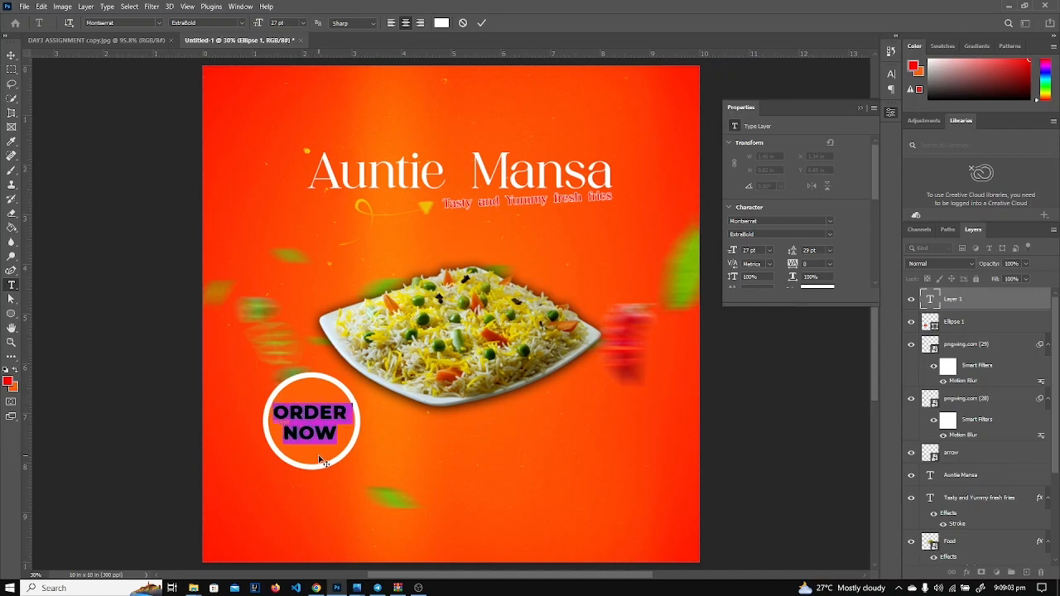
left_click(956, 308)
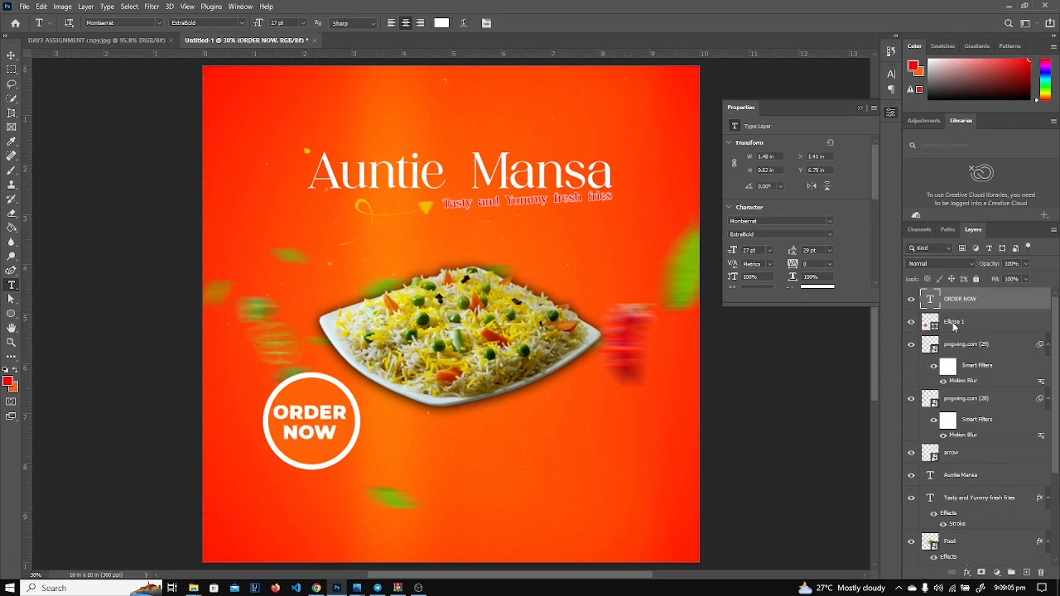
Centre the ORDER NOW text on Ellipse 1 horizontally and vertically.
left_click(953, 324)
key("v")
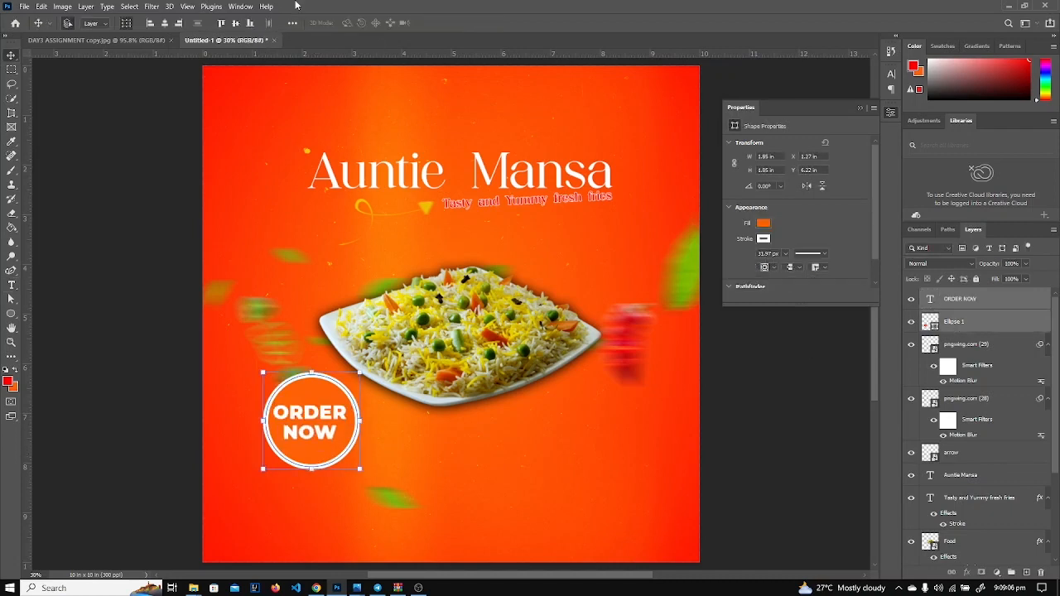
left_click(235, 24)
left_click(164, 23)
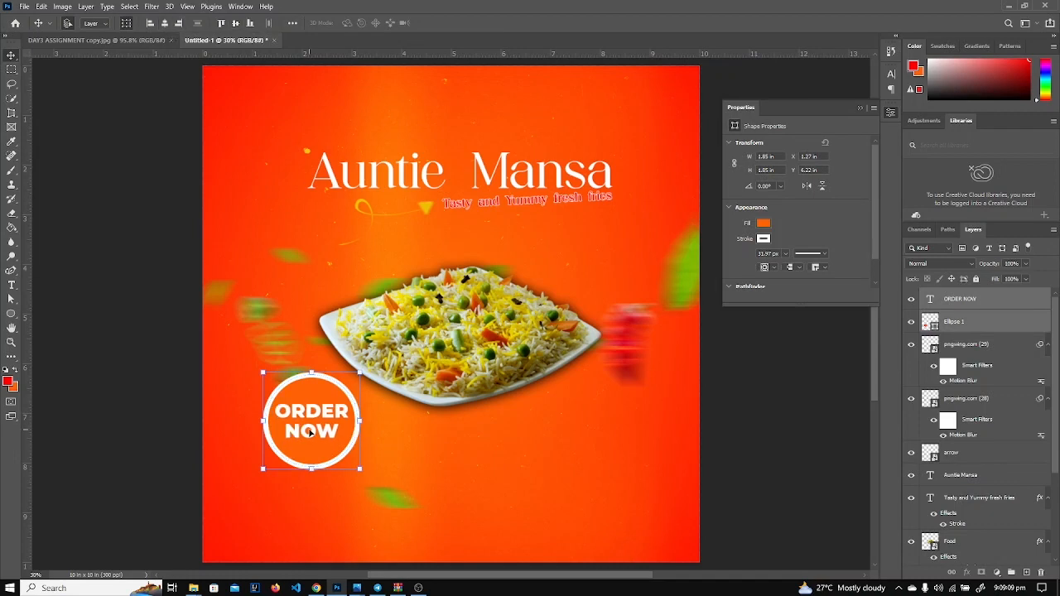
Shrink the badge, place it at the plate's lower right, and move its layers below Food.
left_click_drag(311, 430, 584, 404)
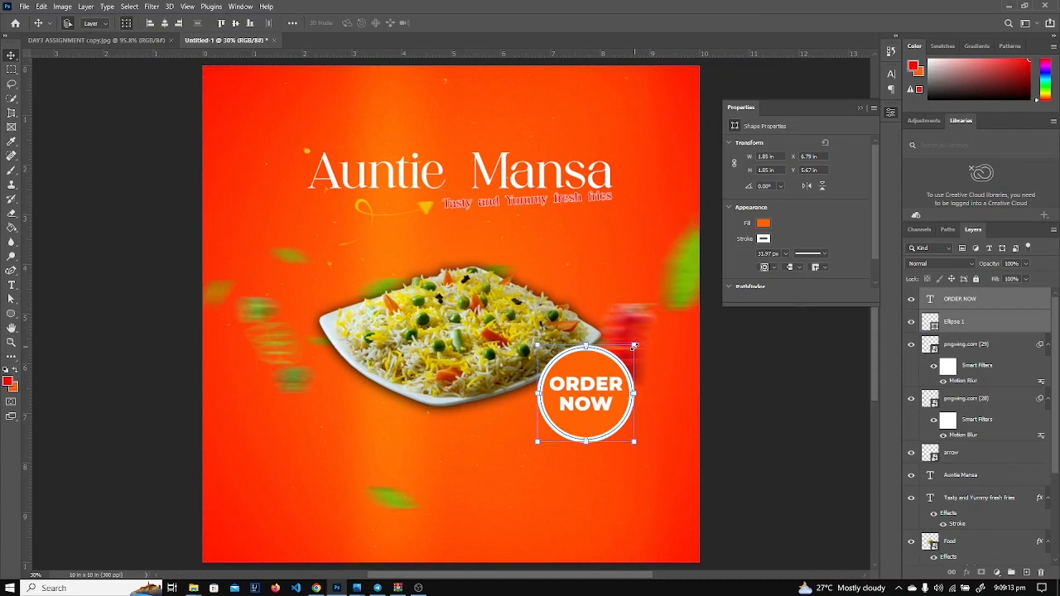
left_click_drag(635, 346, 611, 370)
left_click_drag(590, 406, 591, 403)
left_click_drag(941, 313, 953, 448)
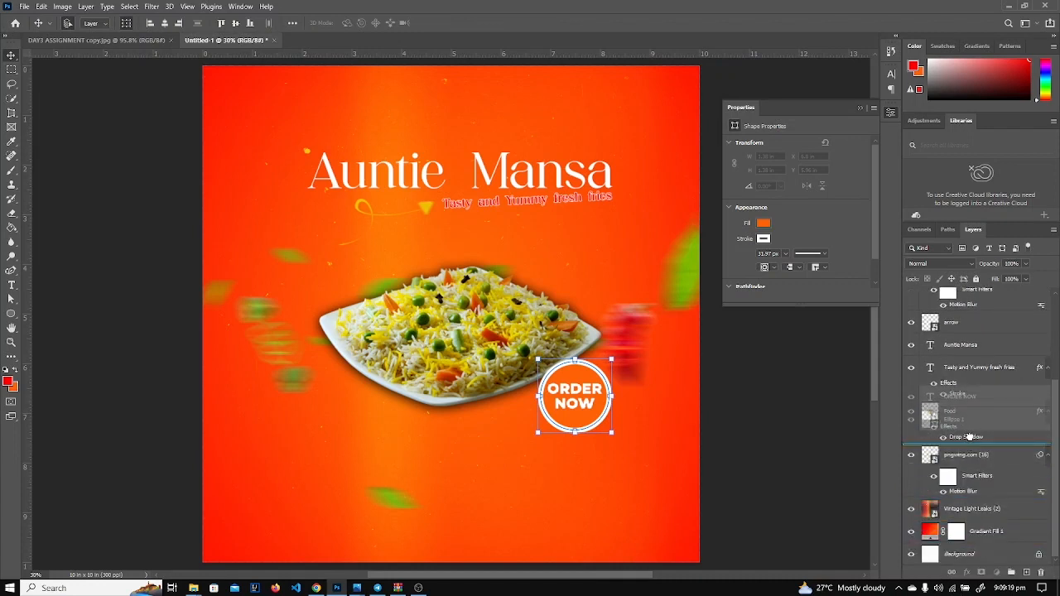
mouse_move(578, 409)
left_mouse_down()
mouse_move(579, 419)
mouse_move(579, 409)
left_mouse_up()
left_click(768, 414)
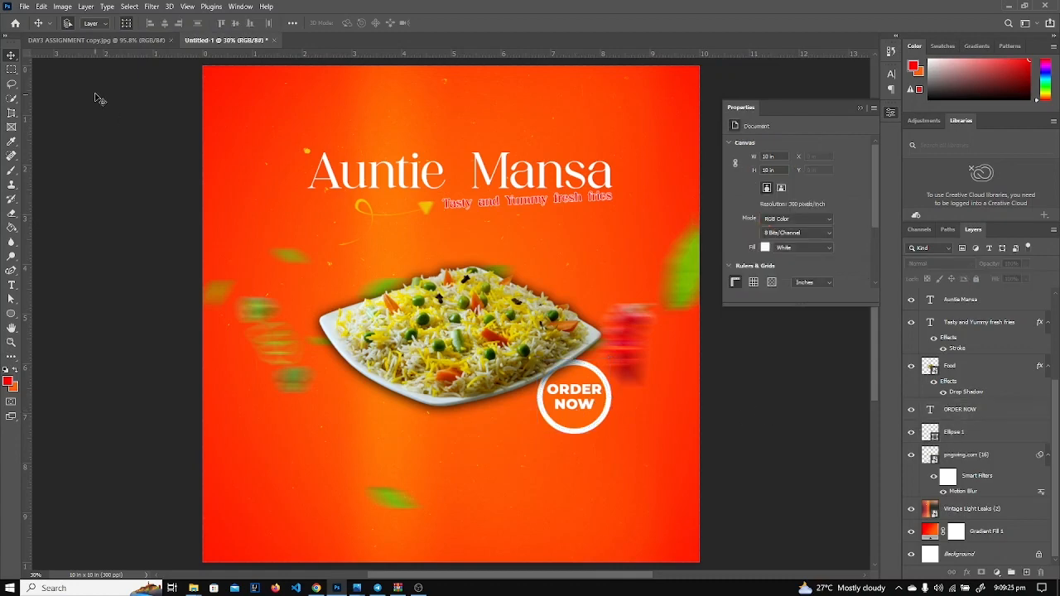
Study the DAY3 ASSIGNMENT poster's bottom location line and phone number.
left_click(116, 40)
scroll(285, 321, "down", 3)
scroll(288, 320, "down", 3)
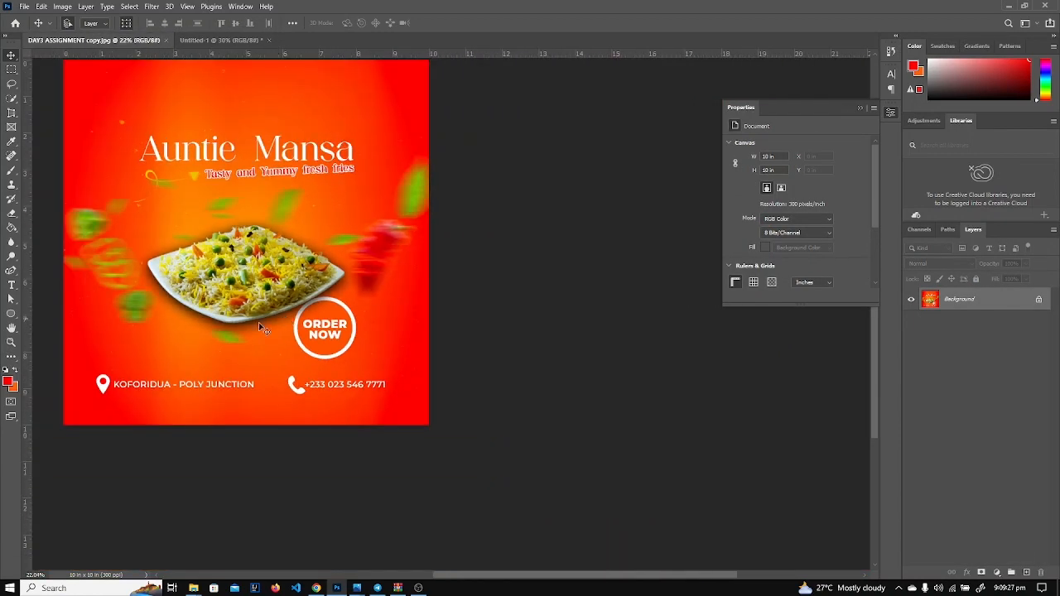
scroll(162, 377, "up", 2)
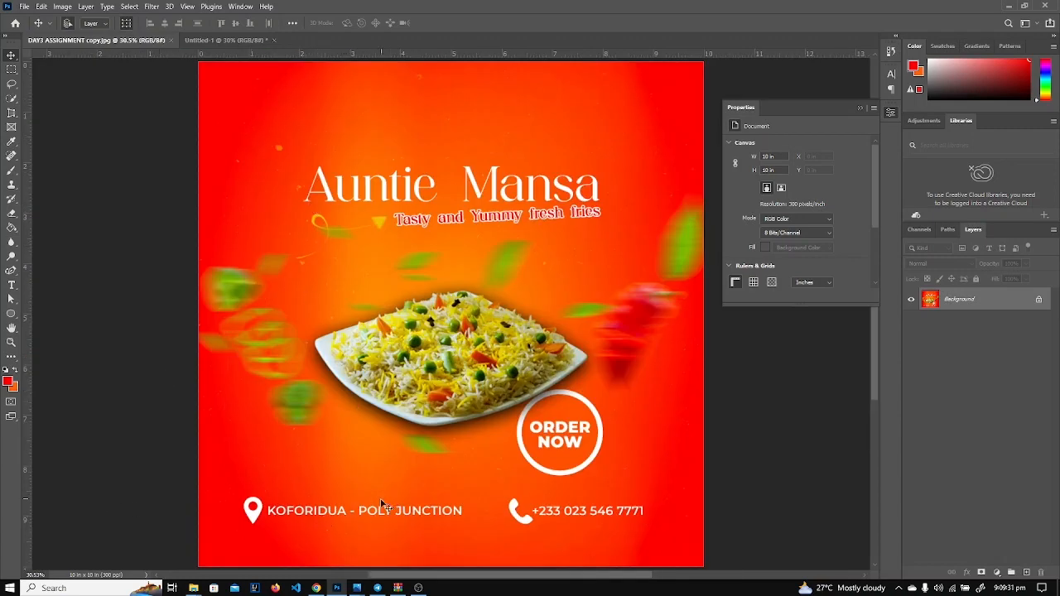
Place the location pin PNG into the Untitled-1 flyer as an embedded layer.
left_click(222, 40)
left_click(24, 7)
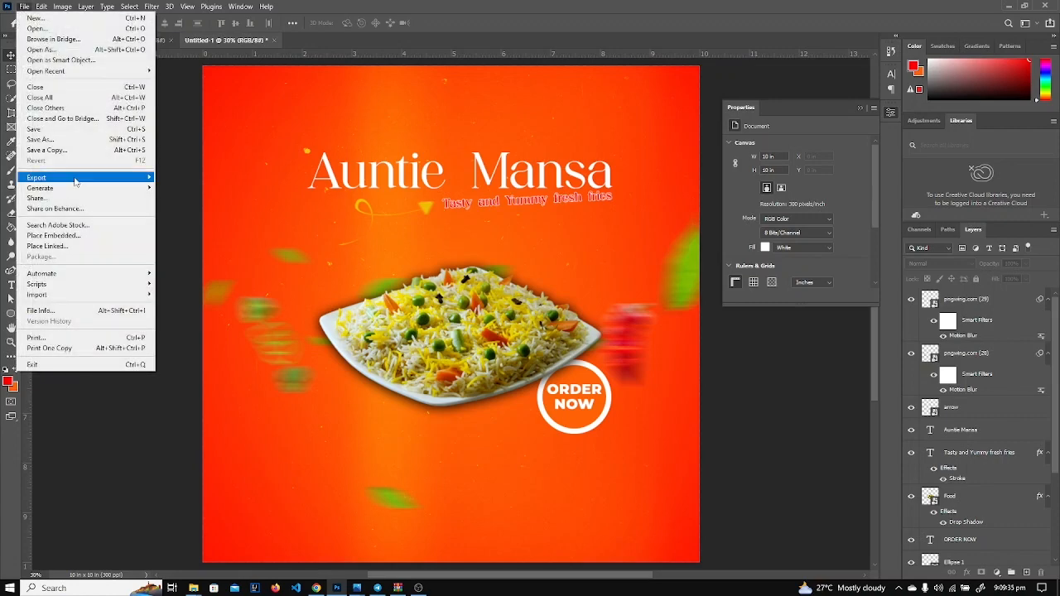
left_click(51, 234)
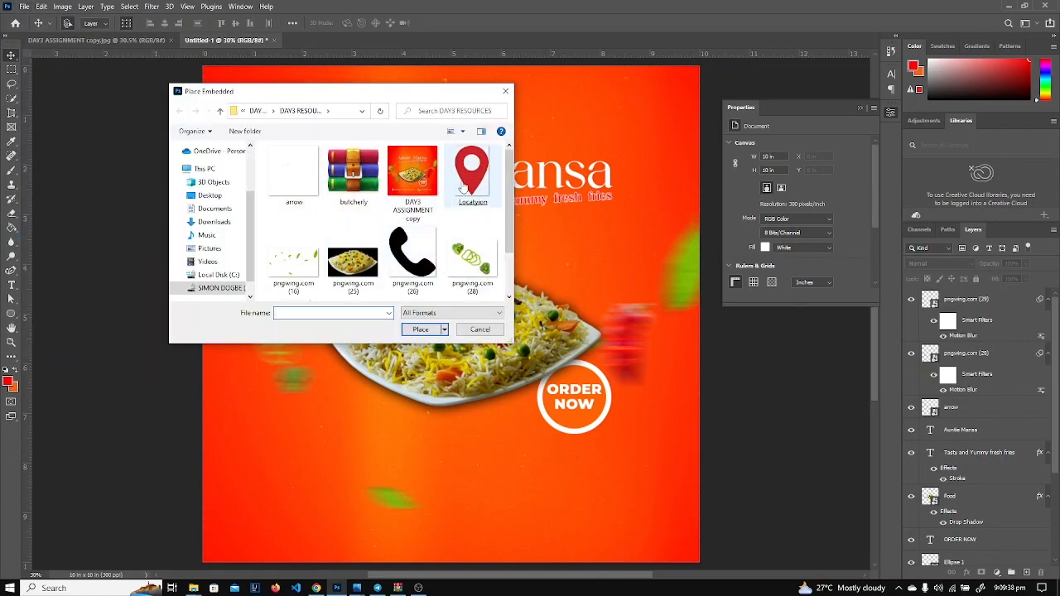
double_click(470, 184)
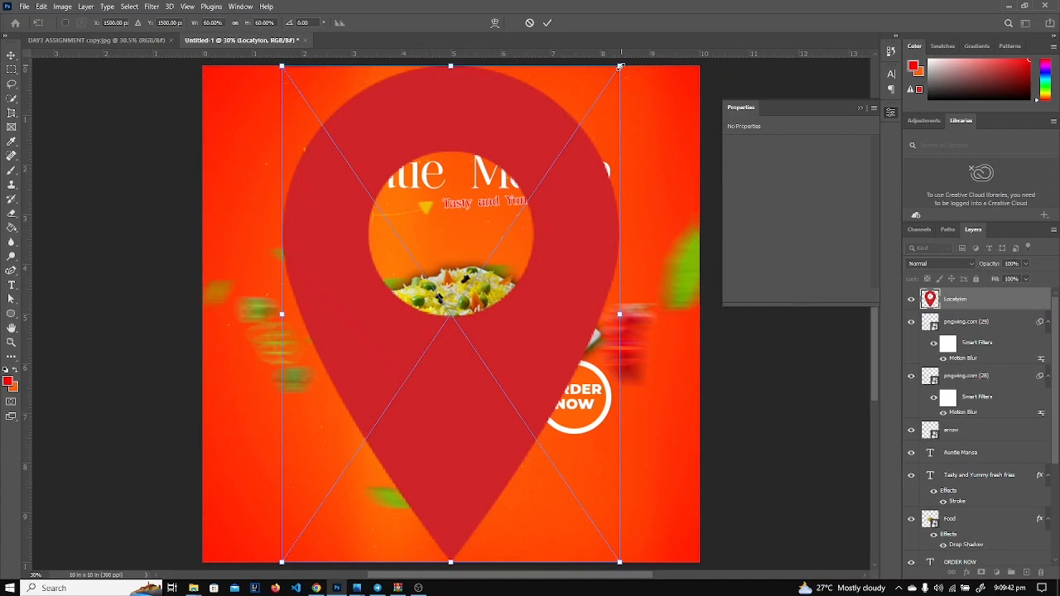
Scale the location pin down to about 0.41 in wide at the flyer's bottom-left corner.
left_click_drag(619, 67, 330, 548)
key("Return")
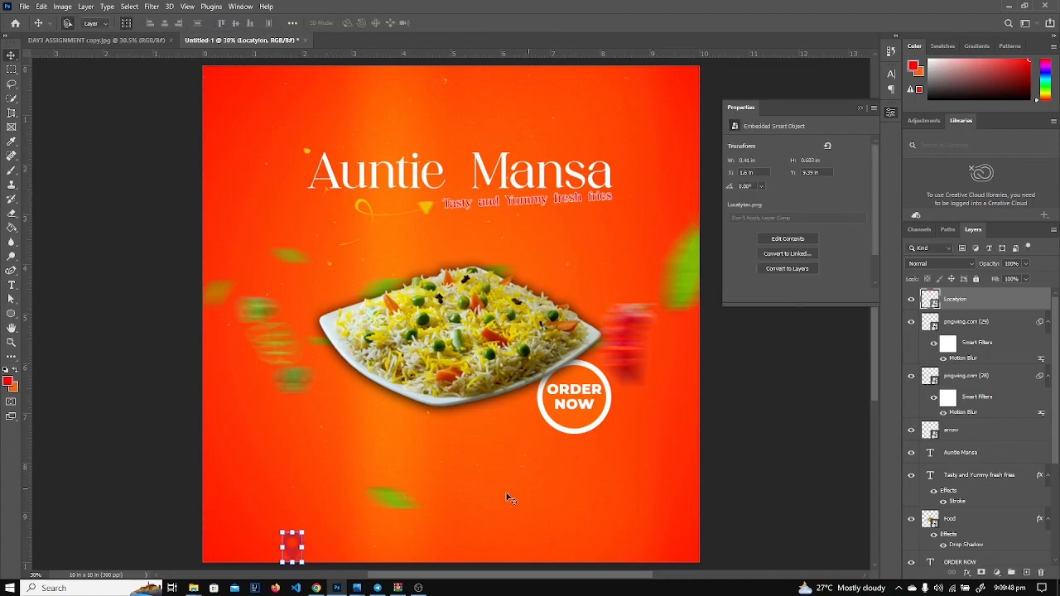
scroll(347, 528, "down", 5)
scroll(348, 527, "up", 6)
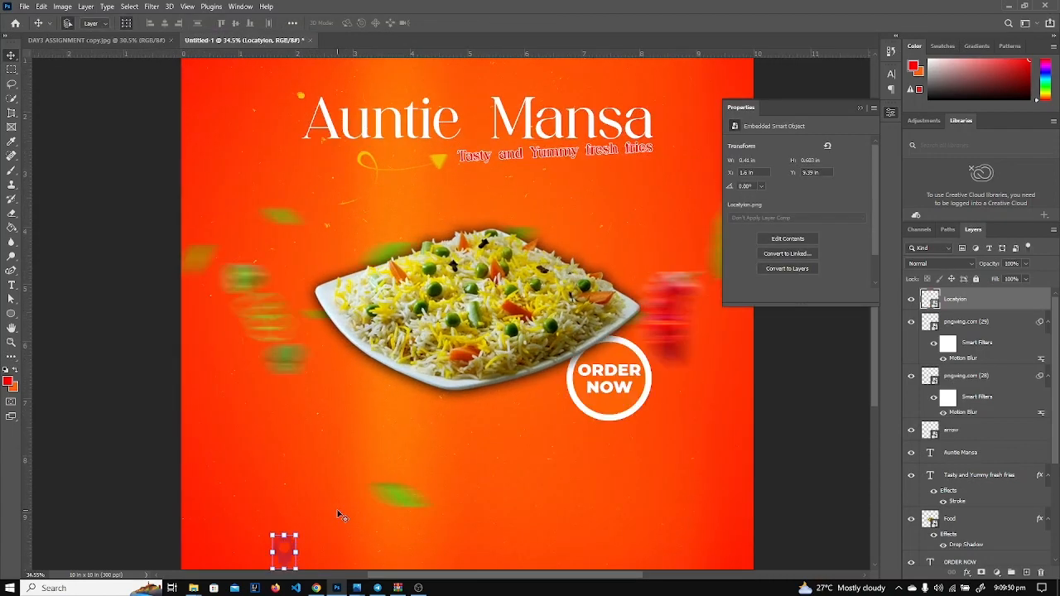
left_click_drag(339, 516, 370, 377)
left_click(401, 330)
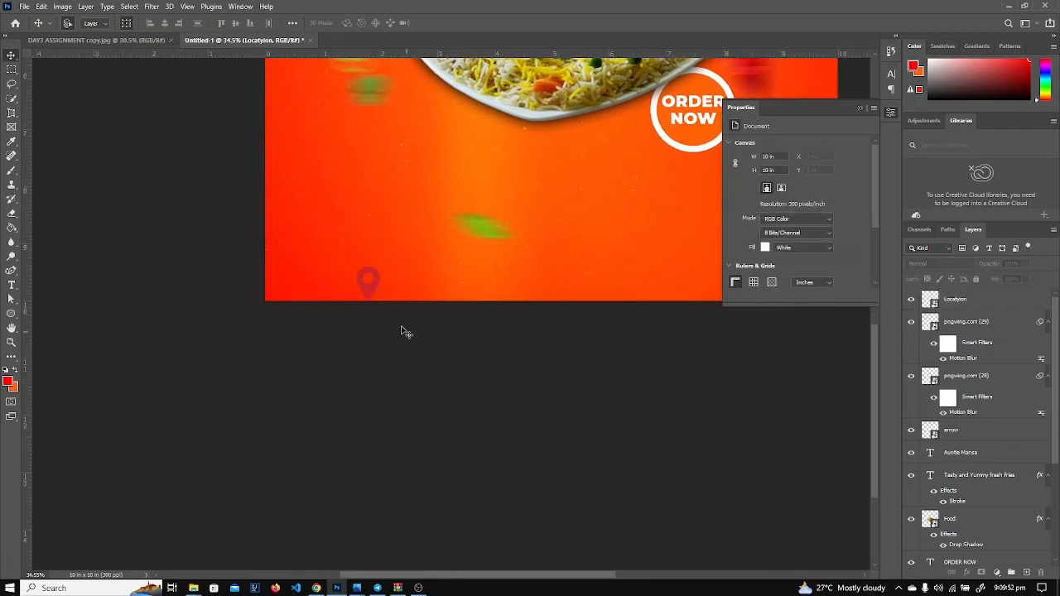
scroll(390, 305, "up", 7)
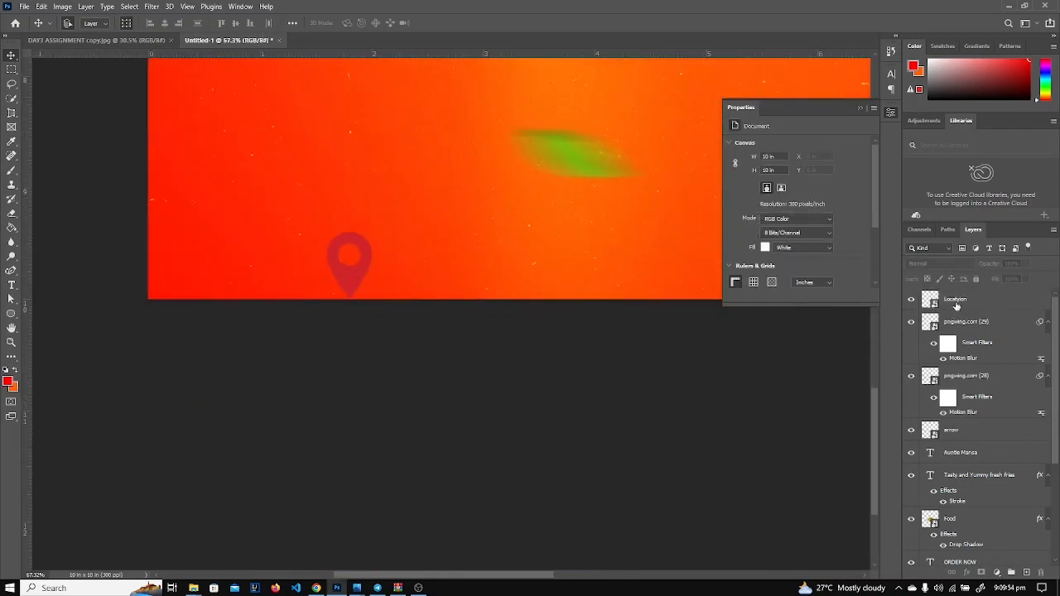
Give the Locatyion pin layer a white Color Overlay effect.
left_click(956, 303)
left_click(959, 574)
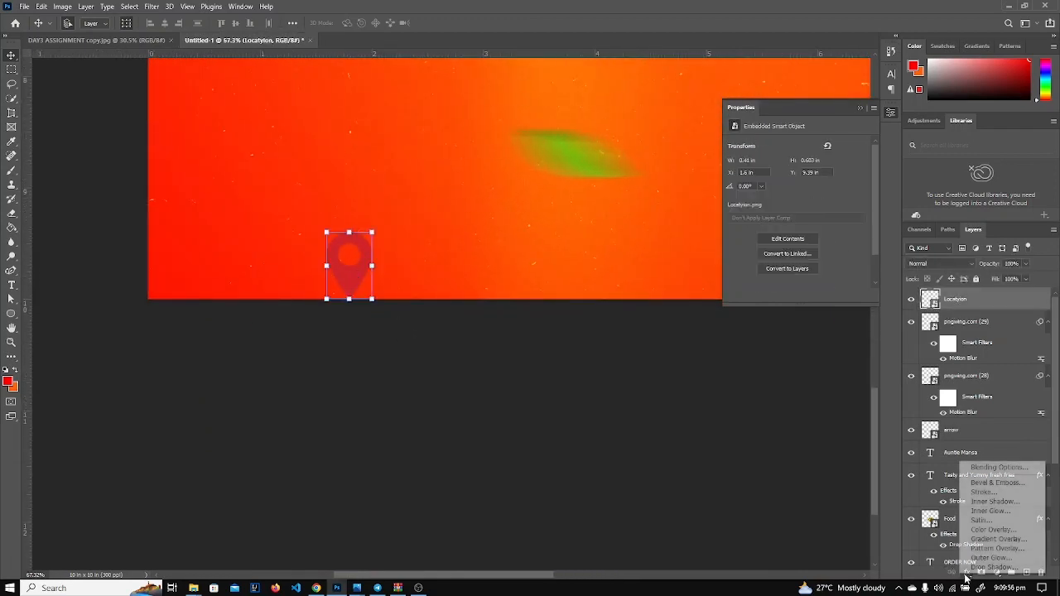
key("Escape")
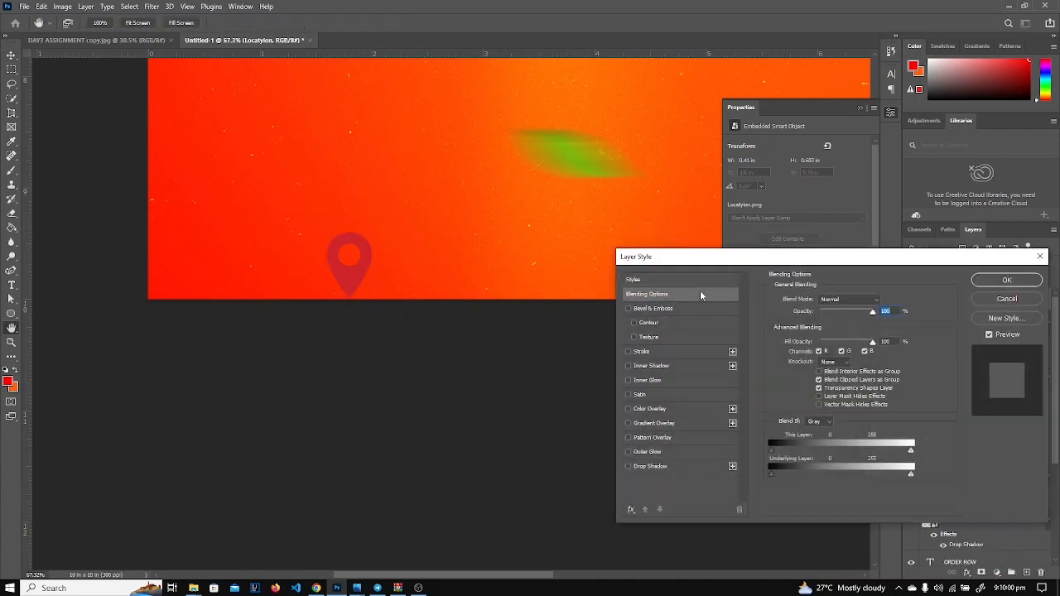
left_click(627, 409)
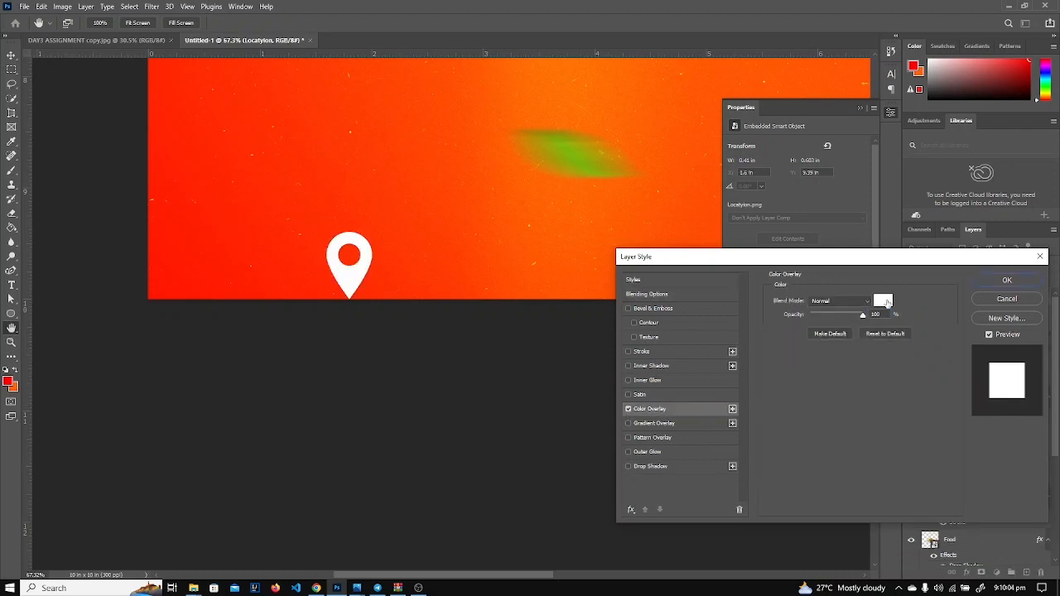
left_click(883, 301)
left_click_drag(668, 371, 734, 283)
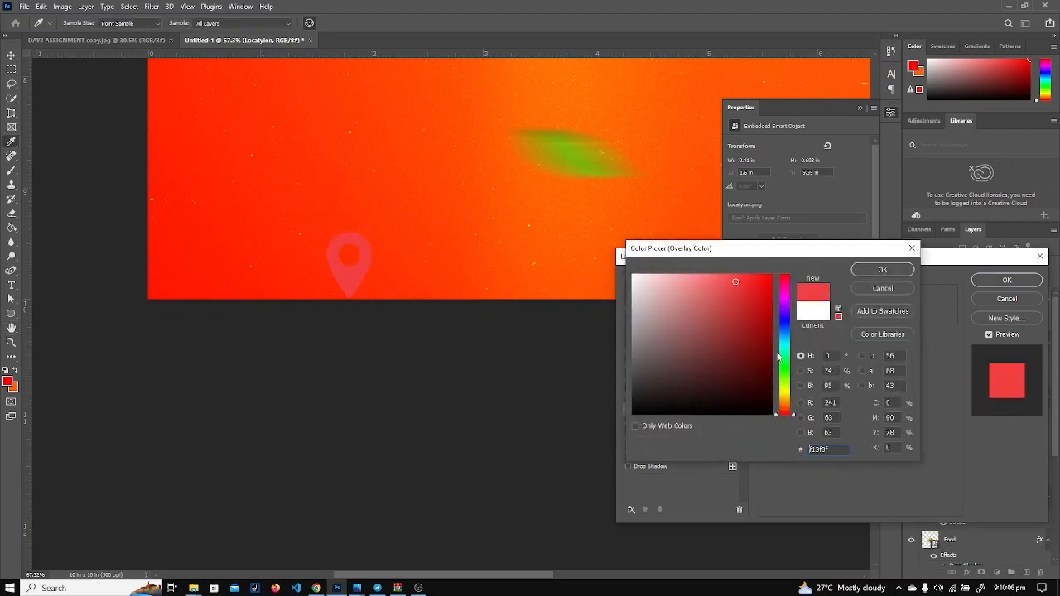
mouse_move(778, 356)
left_mouse_down()
mouse_move(779, 332)
mouse_move(572, 262)
left_mouse_up()
left_click(882, 271)
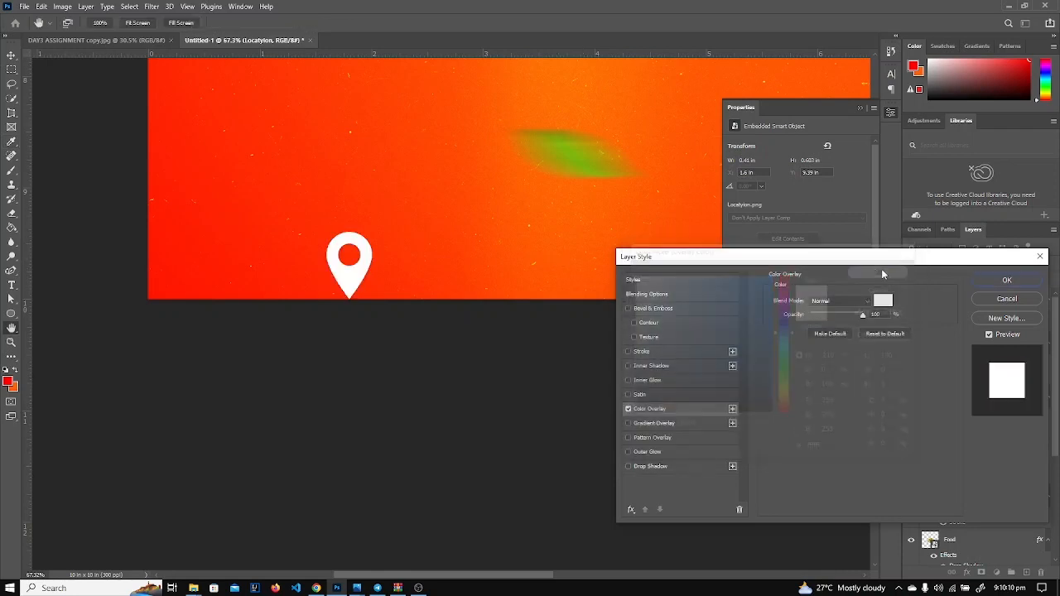
left_click(1007, 281)
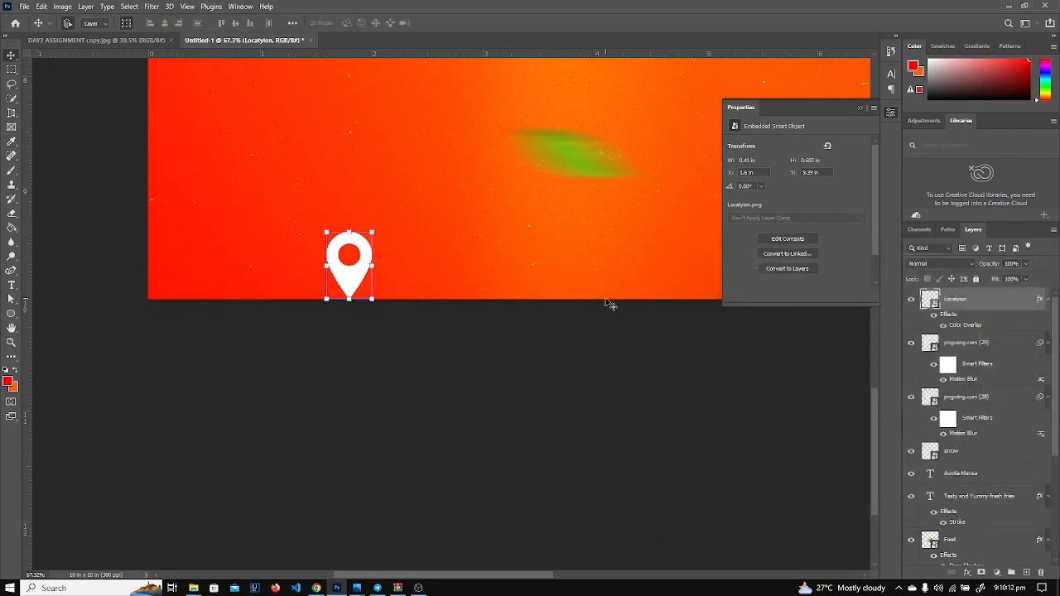
Move the white pin slightly higher within the flyer's lower-left area.
left_click(861, 107)
scroll(382, 455, "up", 3)
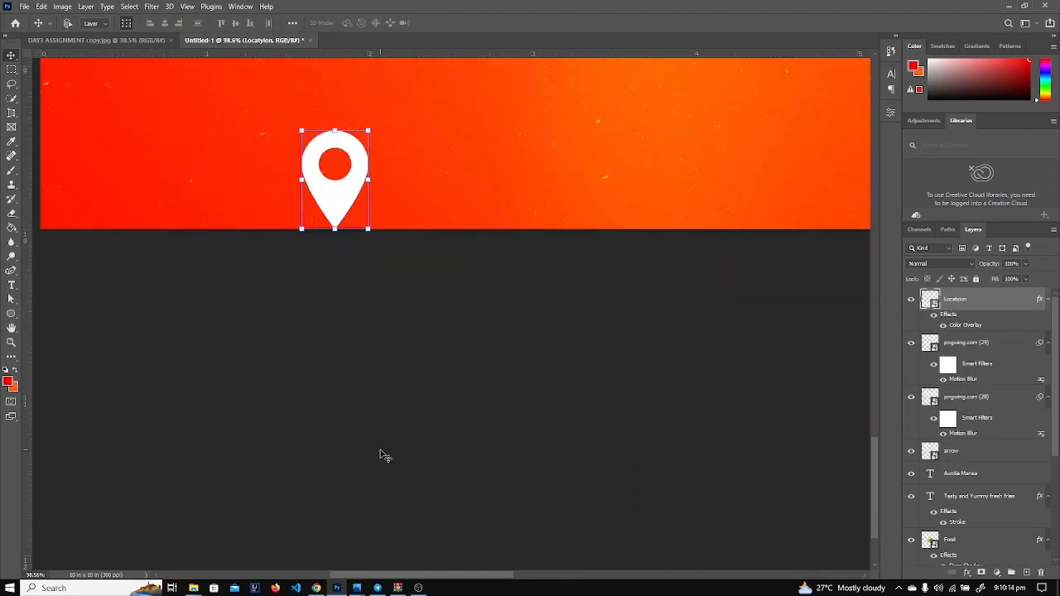
scroll(382, 454, "down", 5)
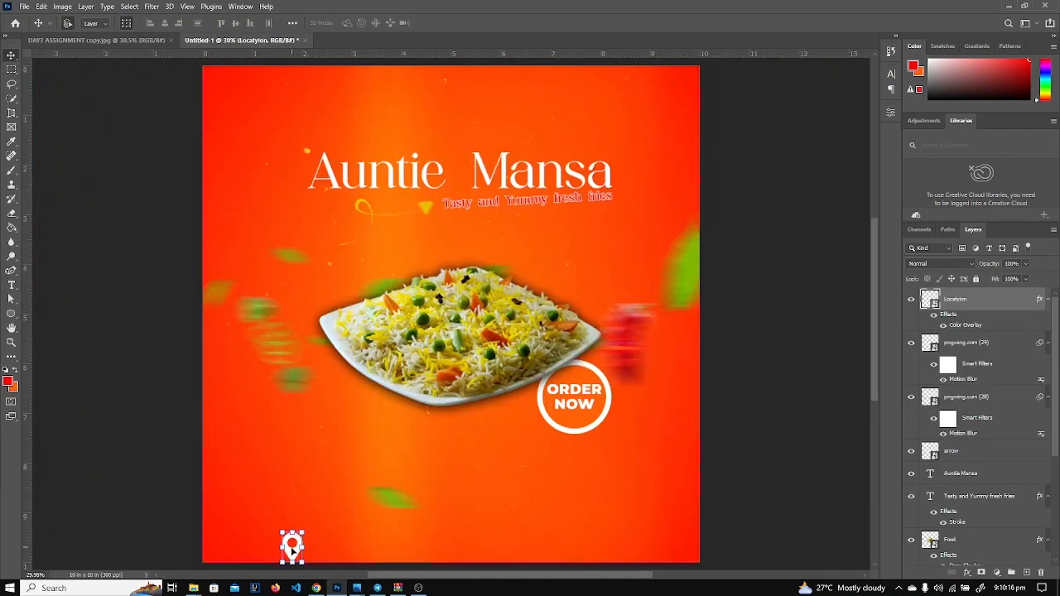
left_click_drag(292, 551, 288, 518)
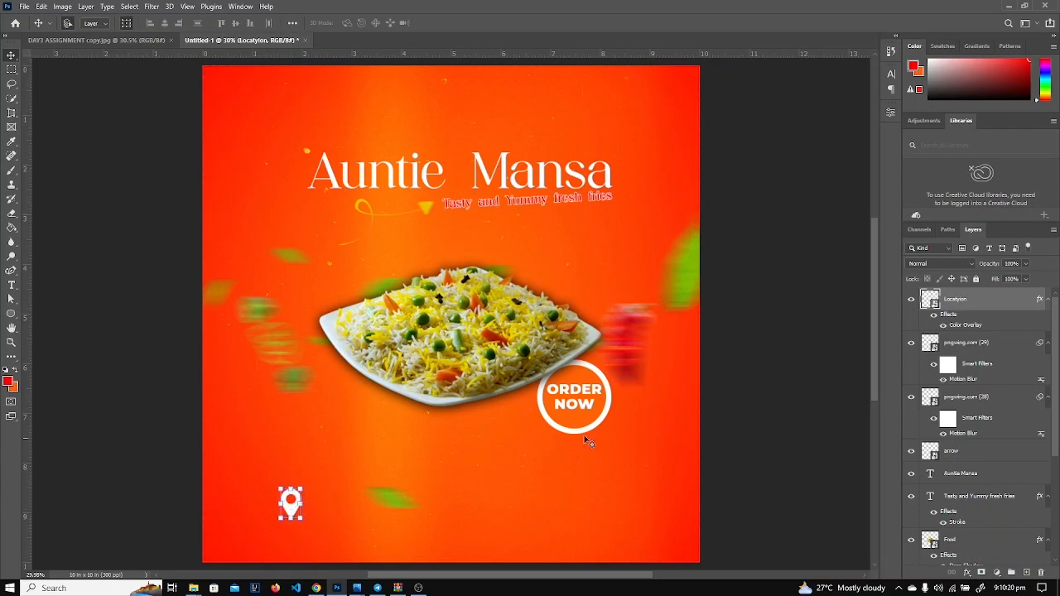
left_click(35, 497)
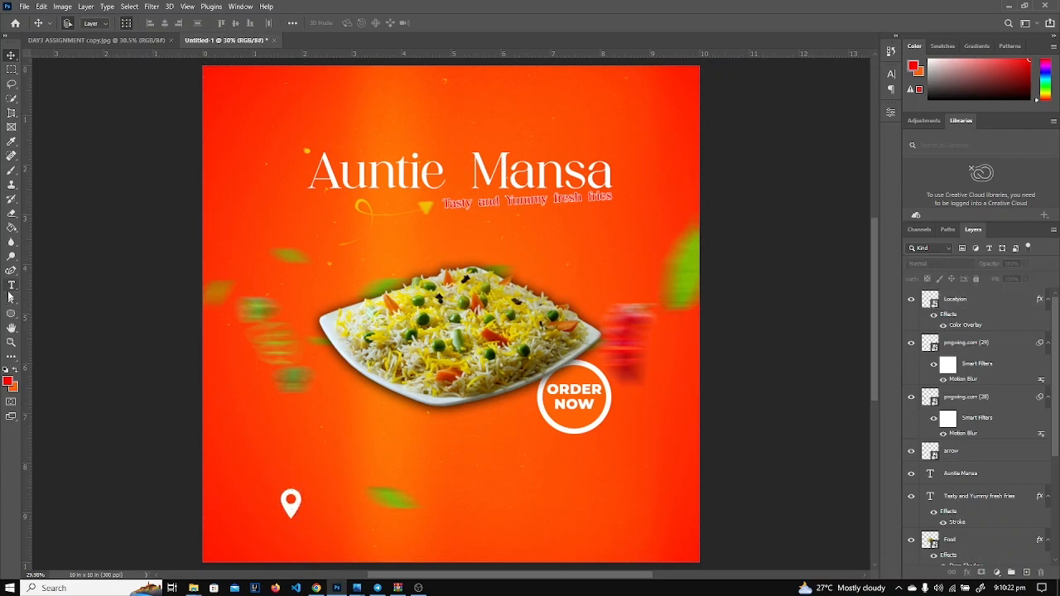
Add the address line 'KOFORIDUA - POLY JUNCTION' in Medium weight at 18 pt.
left_click(12, 285)
left_click(326, 489)
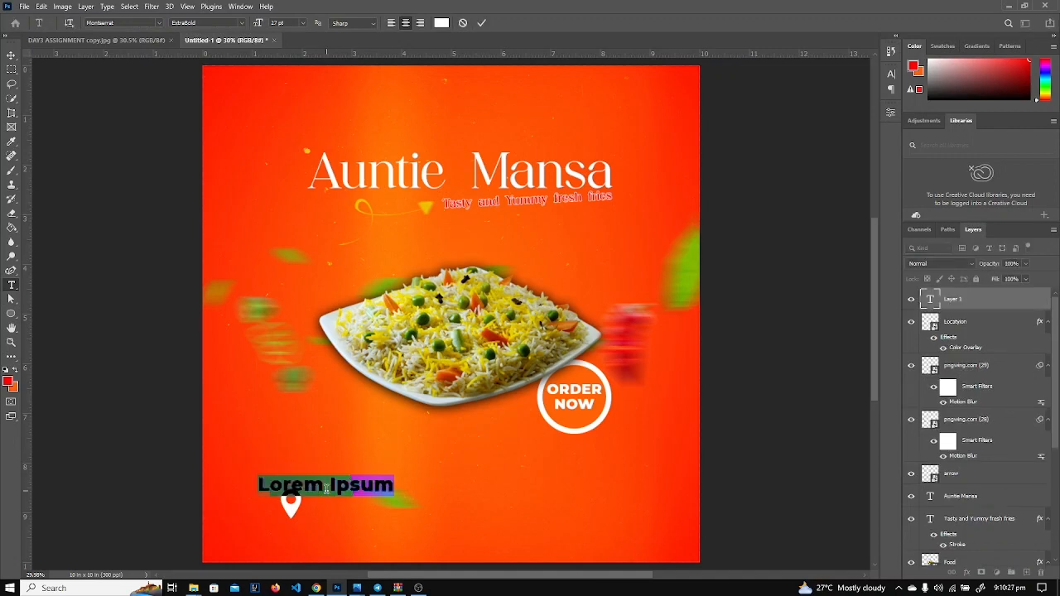
type("KOFORIDU")
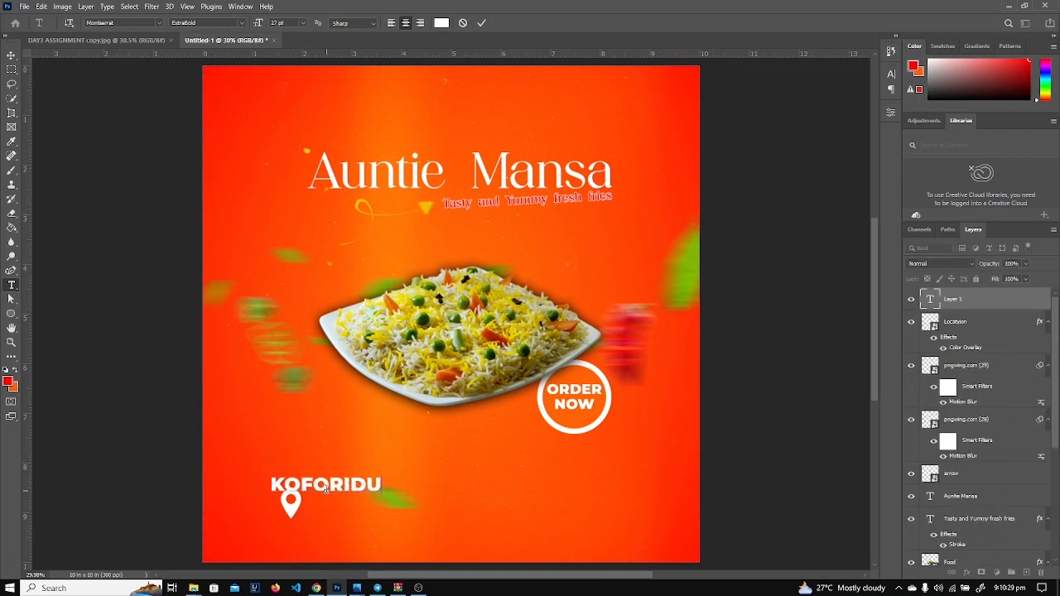
type("A - POLY")
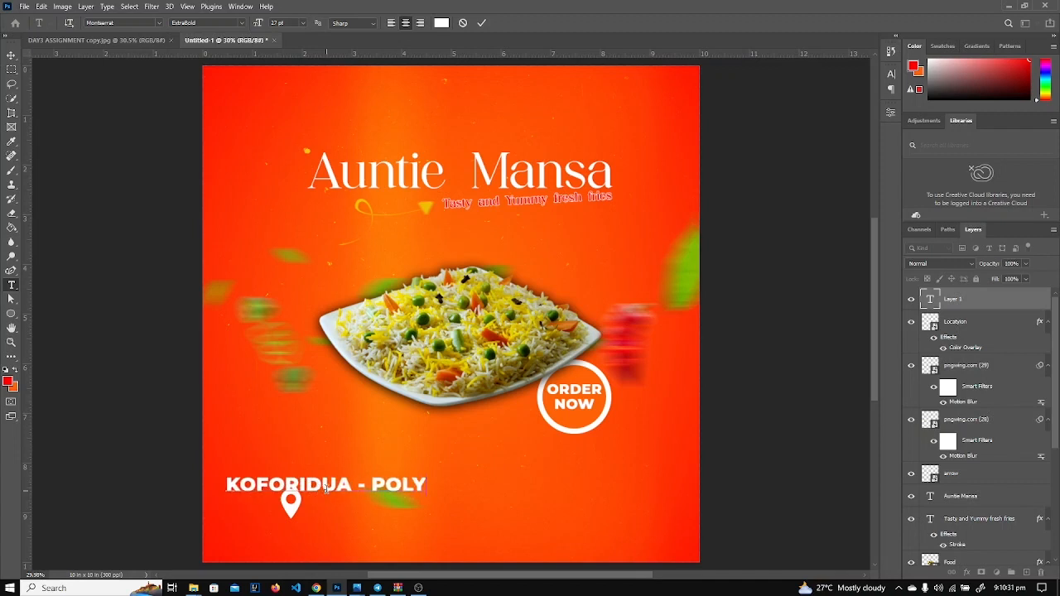
type(" JUNCTIO")
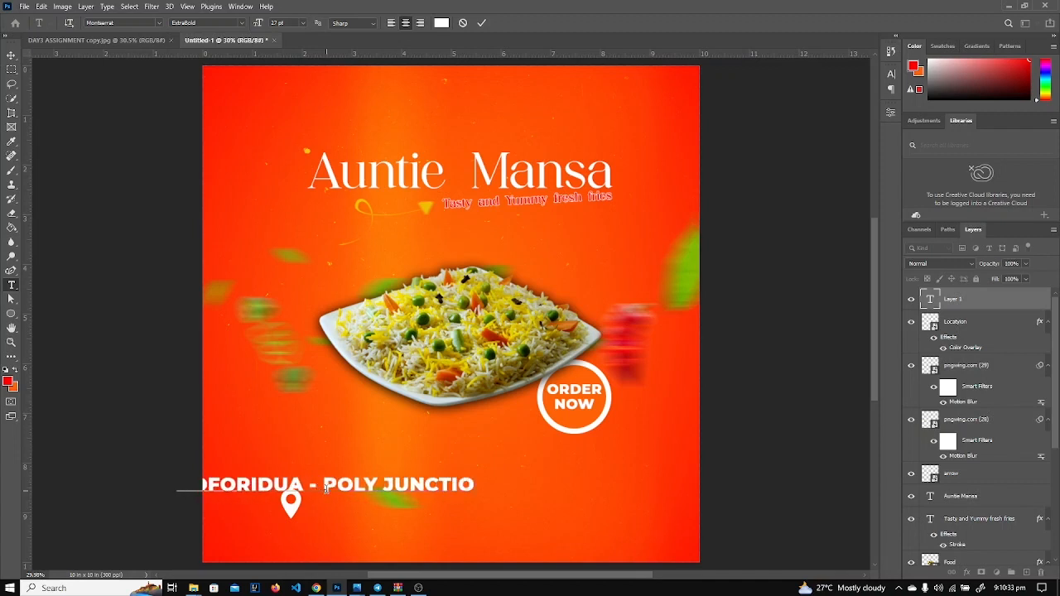
type("N")
key("ctrl+a")
scroll(327, 491, "up", 1)
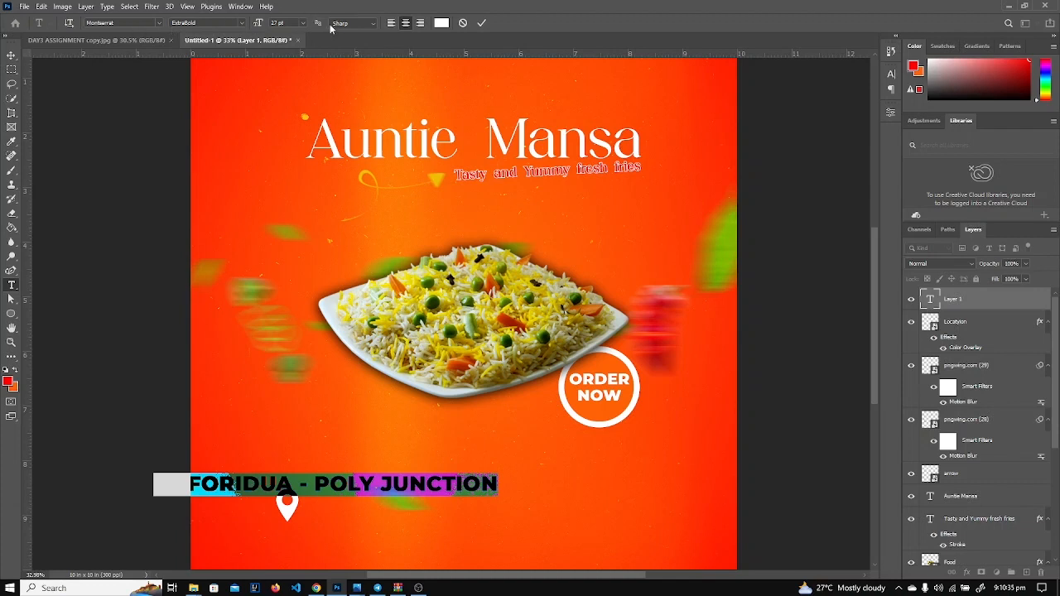
left_click(240, 23)
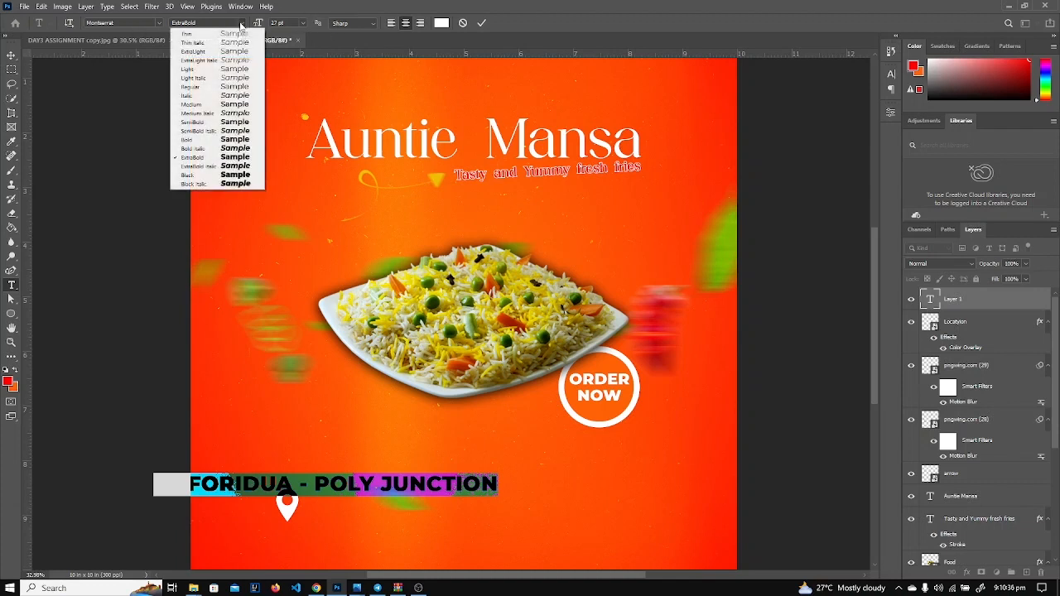
left_click(201, 104)
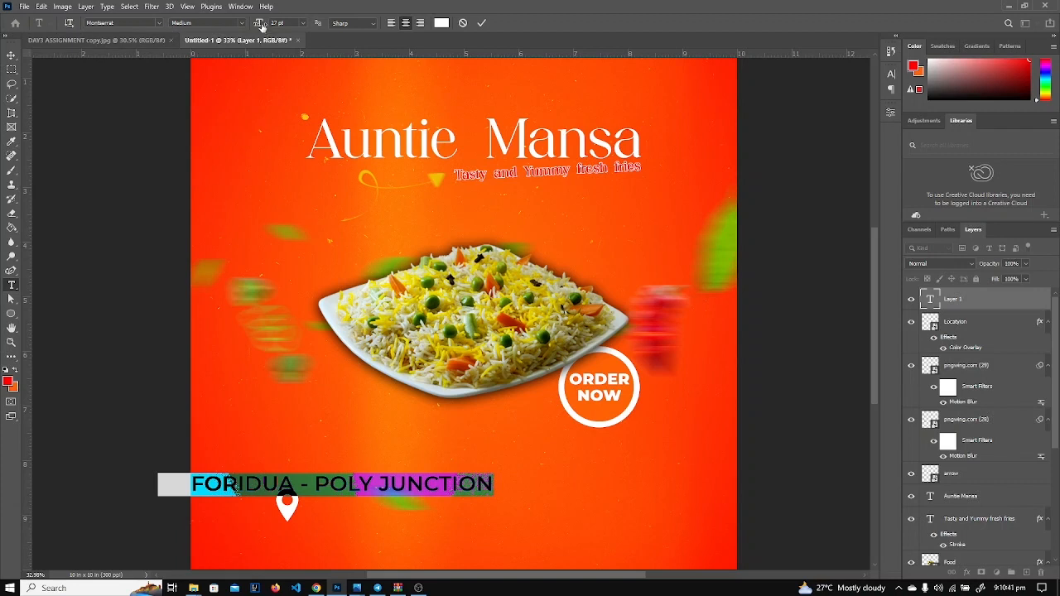
left_click_drag(261, 25, 254, 31)
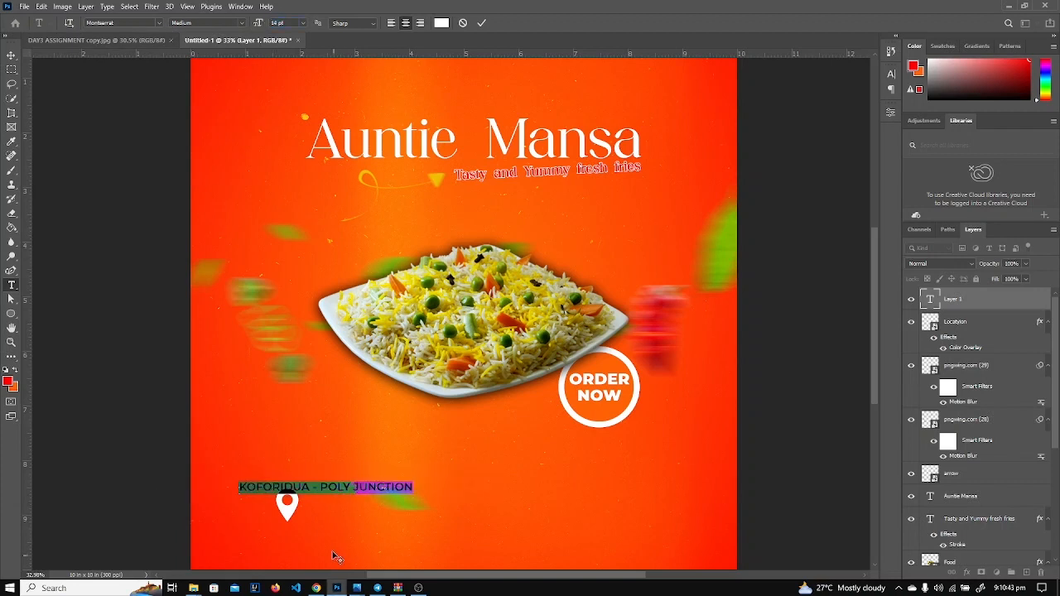
Place the address beside the location pin, shift both left, and view the DAY3 ASSIGNMENT reference.
left_click_drag(332, 550, 395, 564)
left_click(976, 311)
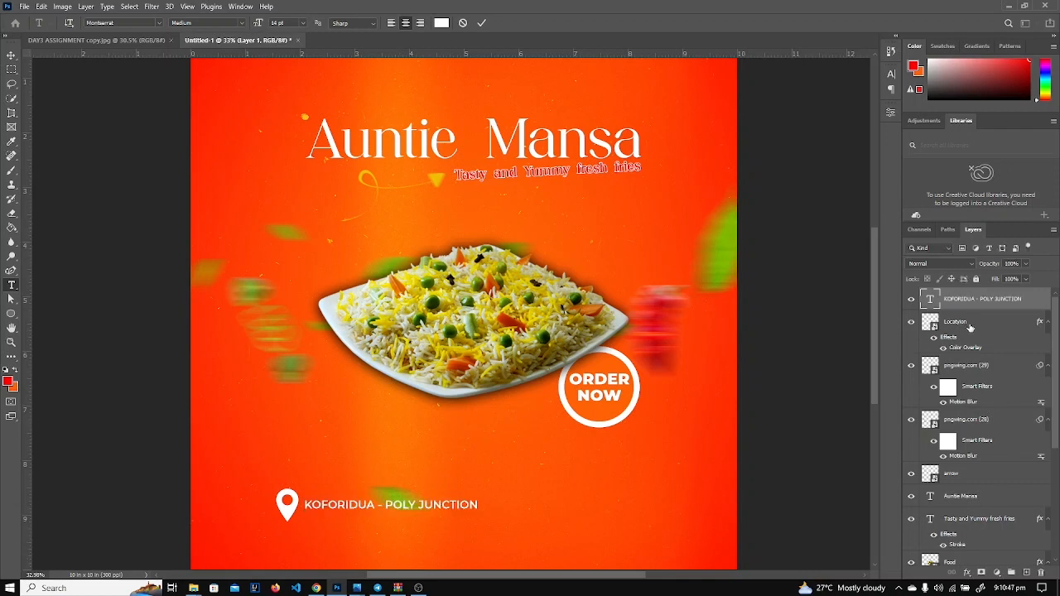
left_click(970, 325, "shift")
key("v")
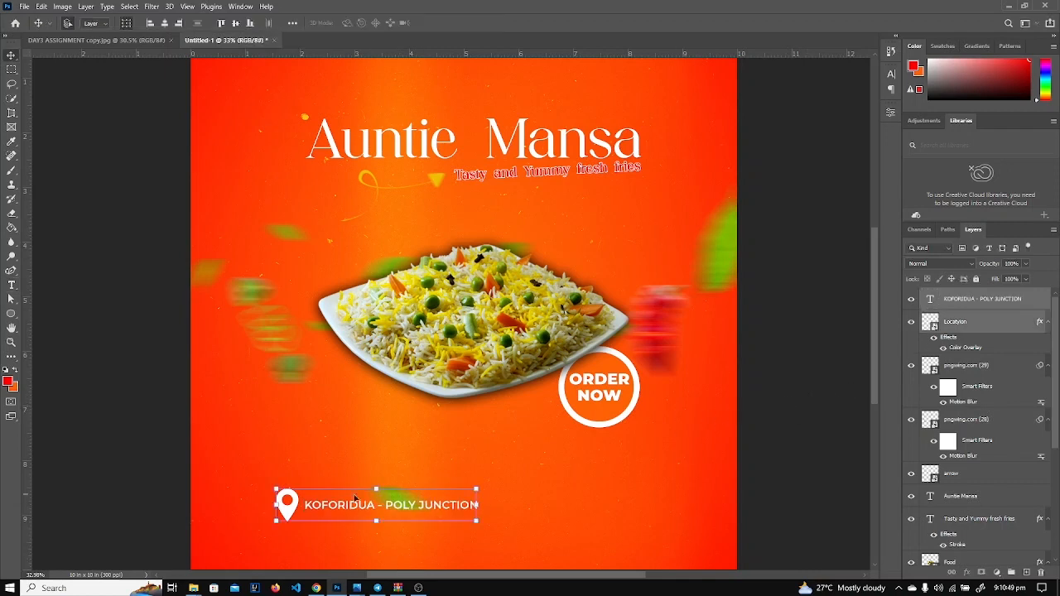
left_click_drag(289, 513, 259, 512)
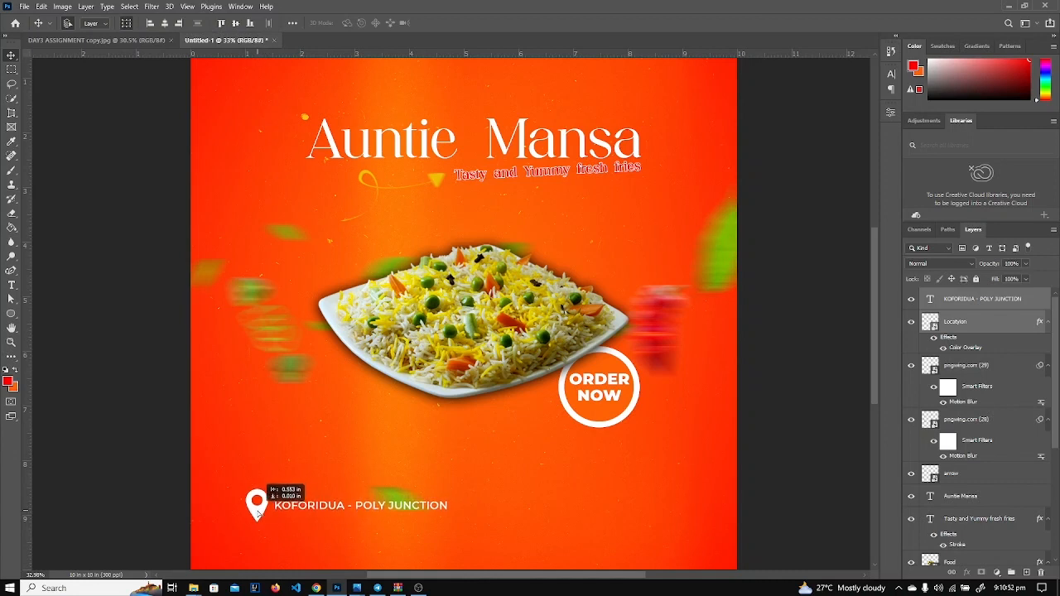
left_click(804, 459)
left_click(62, 39)
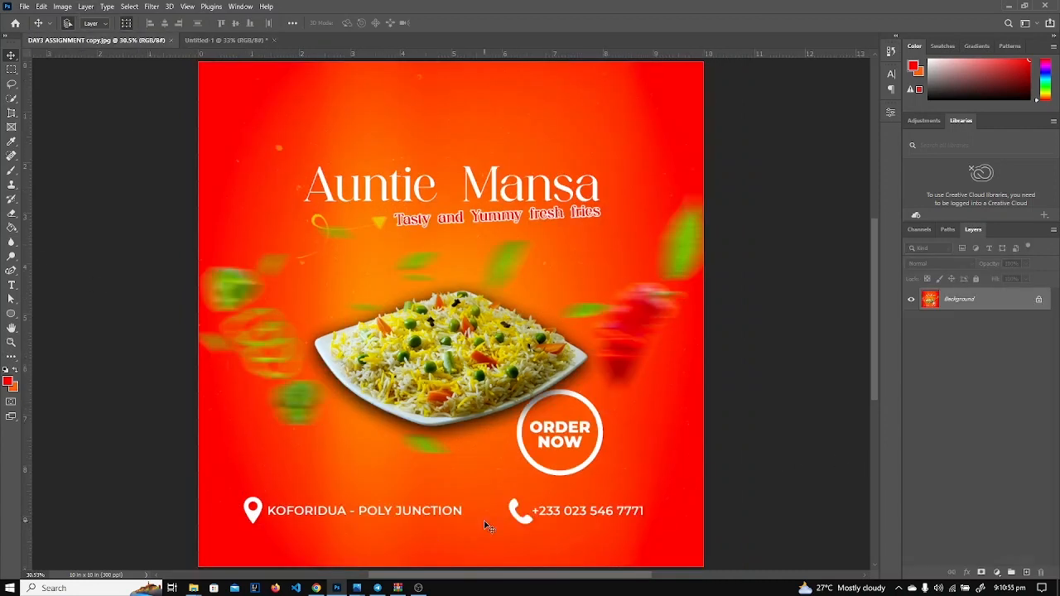
Place the phone icon image as an embedded layer in the Untitled-1 flyer.
left_click(224, 40)
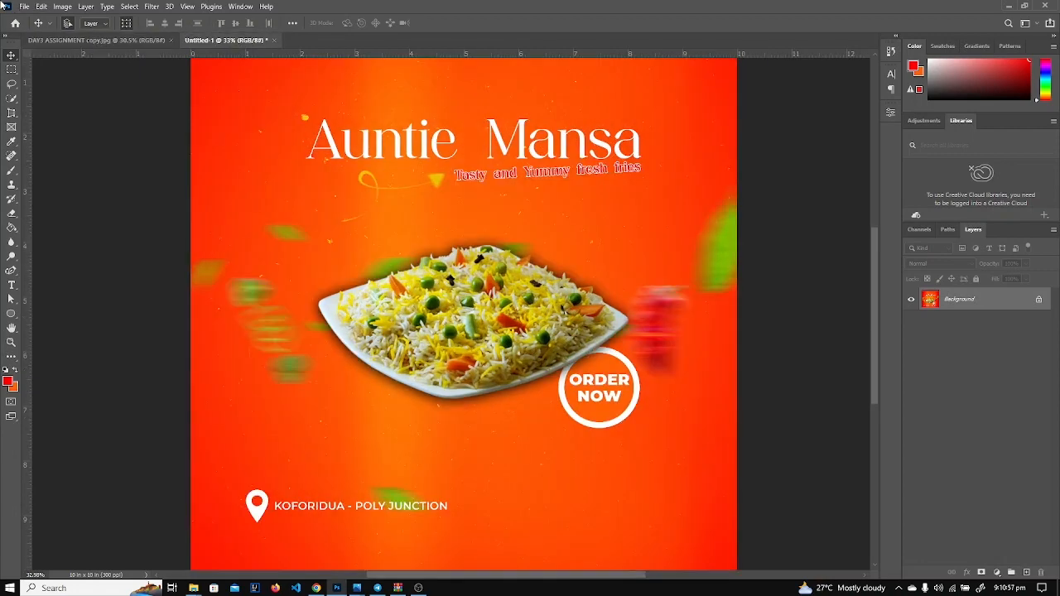
left_click(40, 6)
left_click(24, 6)
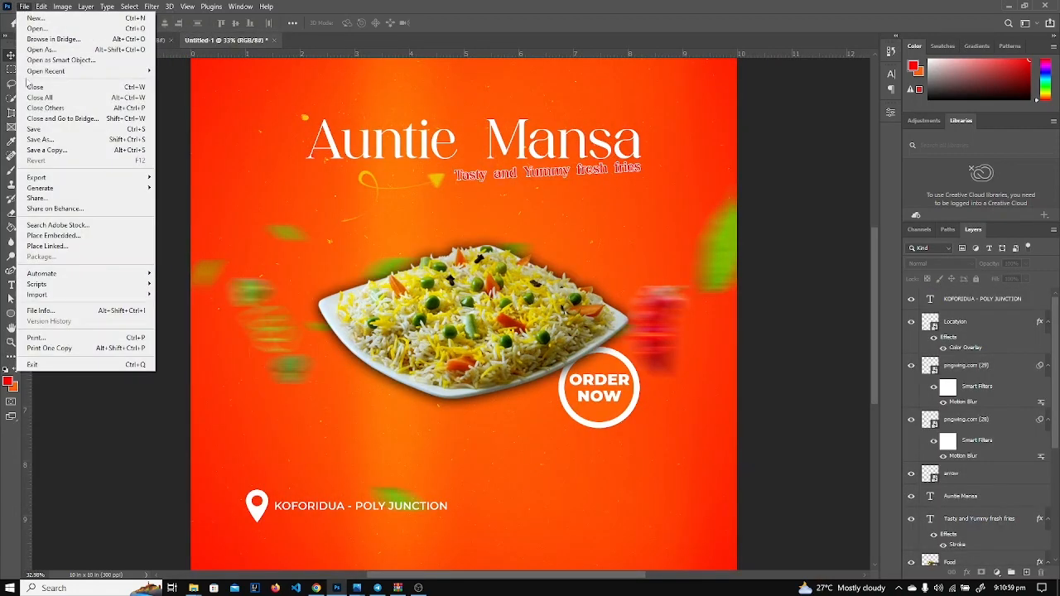
left_click(53, 235)
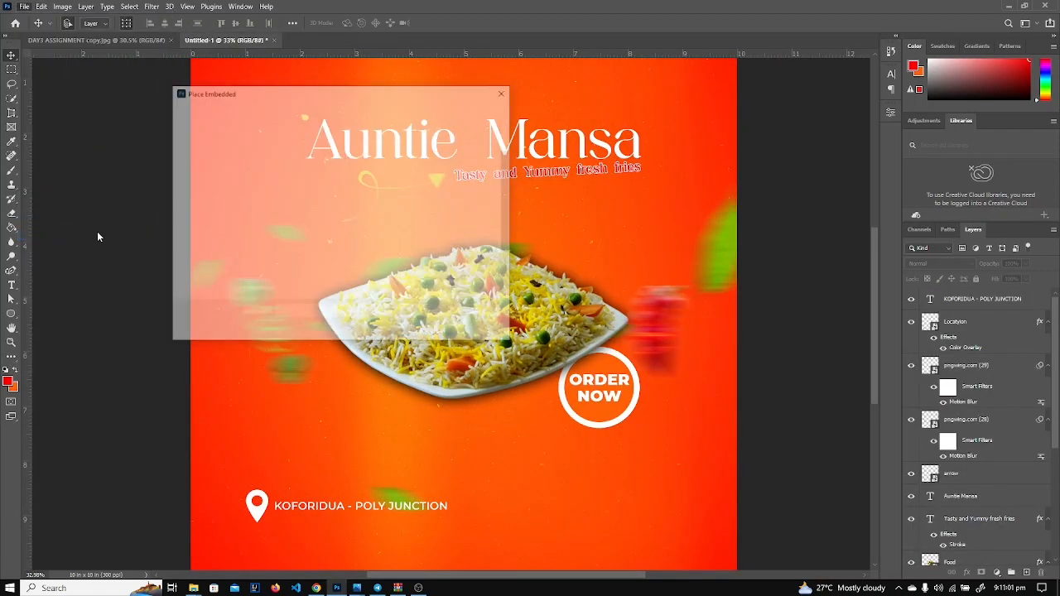
double_click(420, 263)
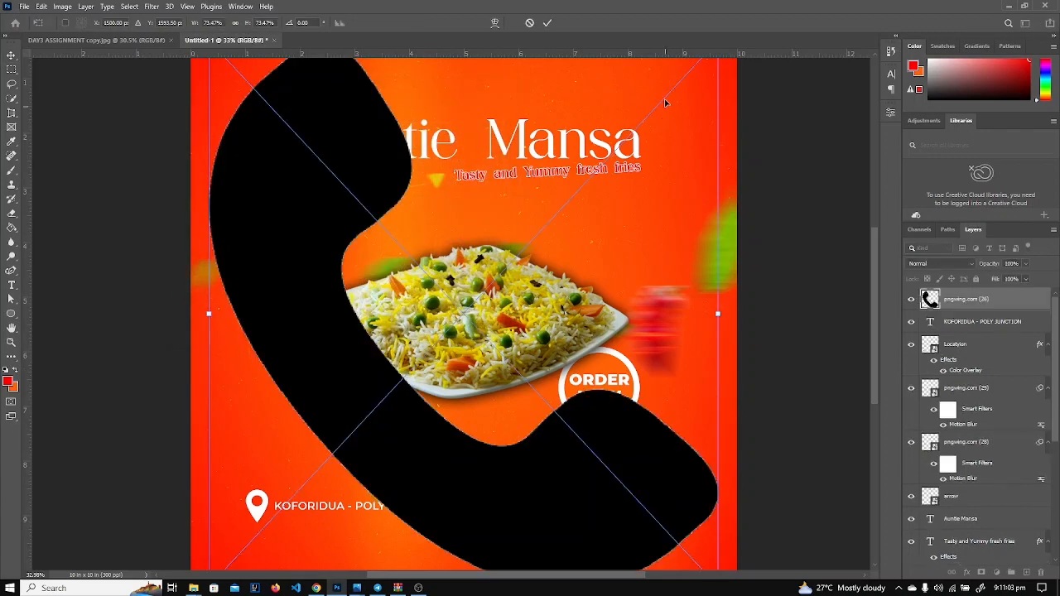
key("ctrl+minus")
key("ctrl+minus")
key("ctrl+minus")
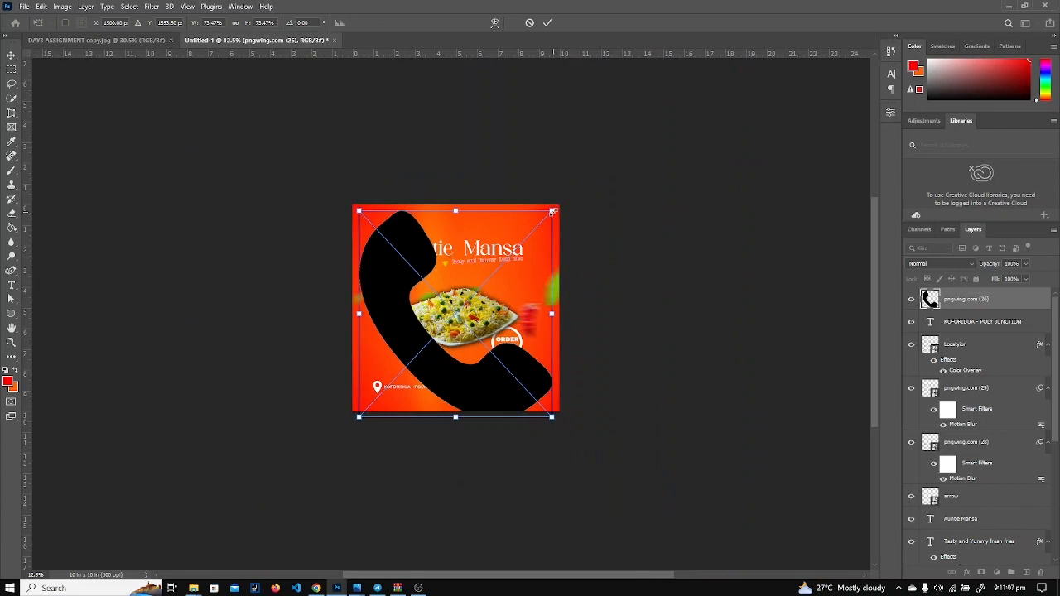
key("Return")
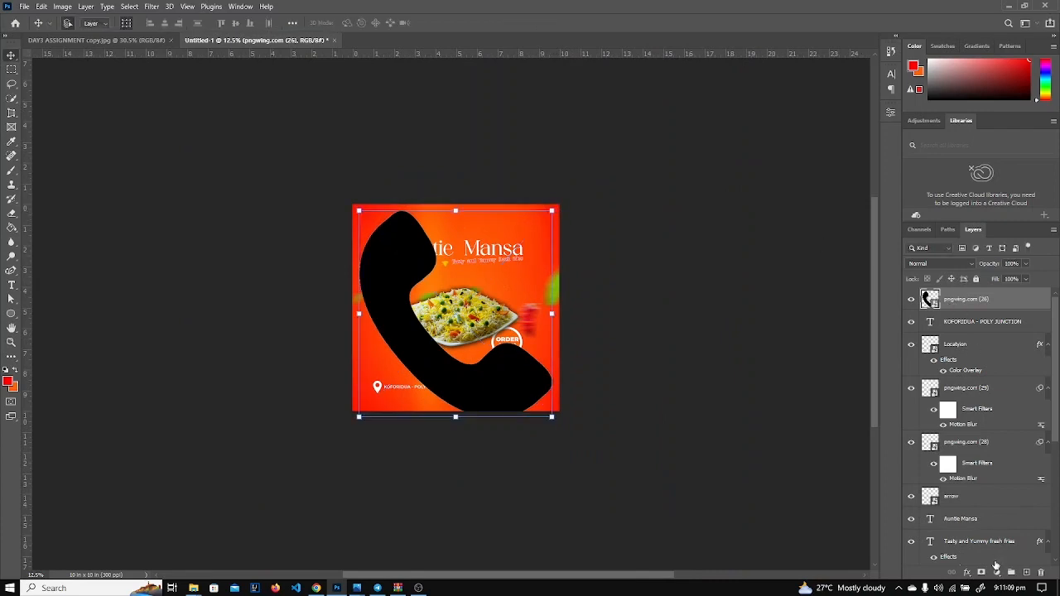
Make the phone icon white with a Color Overlay layer style.
left_click(965, 573)
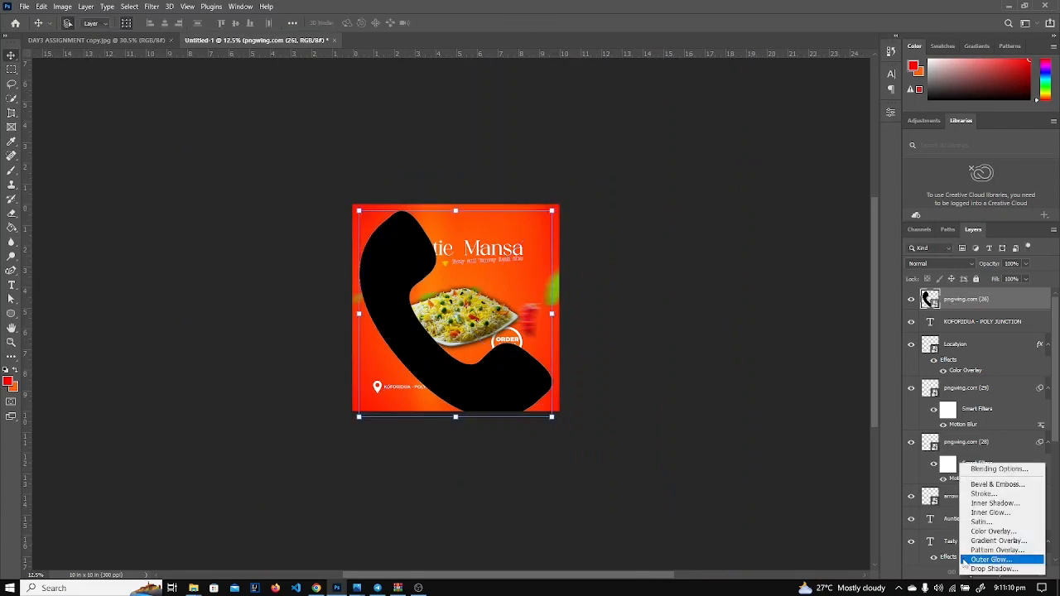
left_click(984, 470)
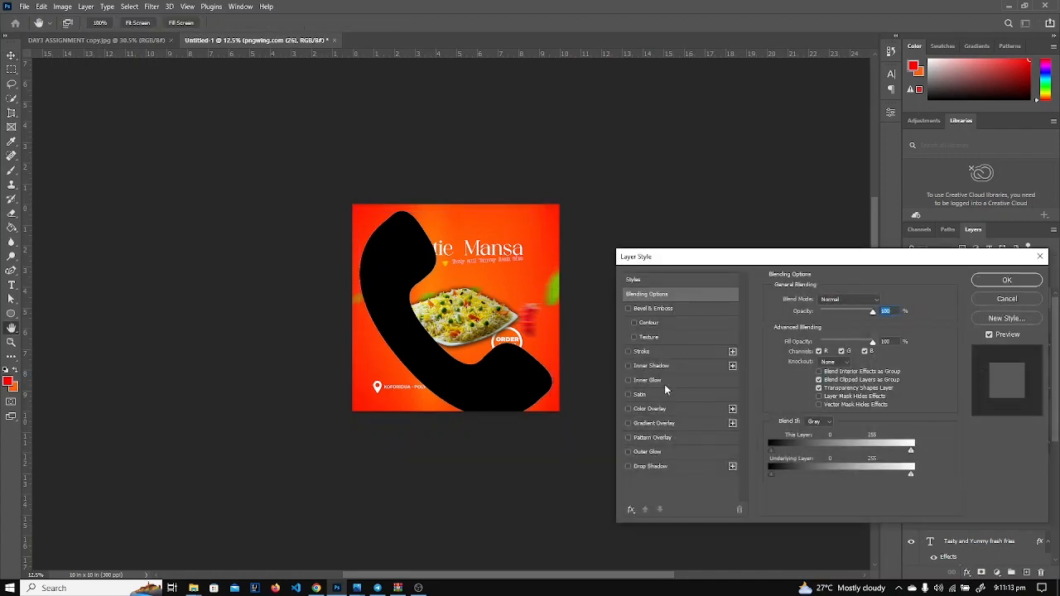
left_click(627, 408)
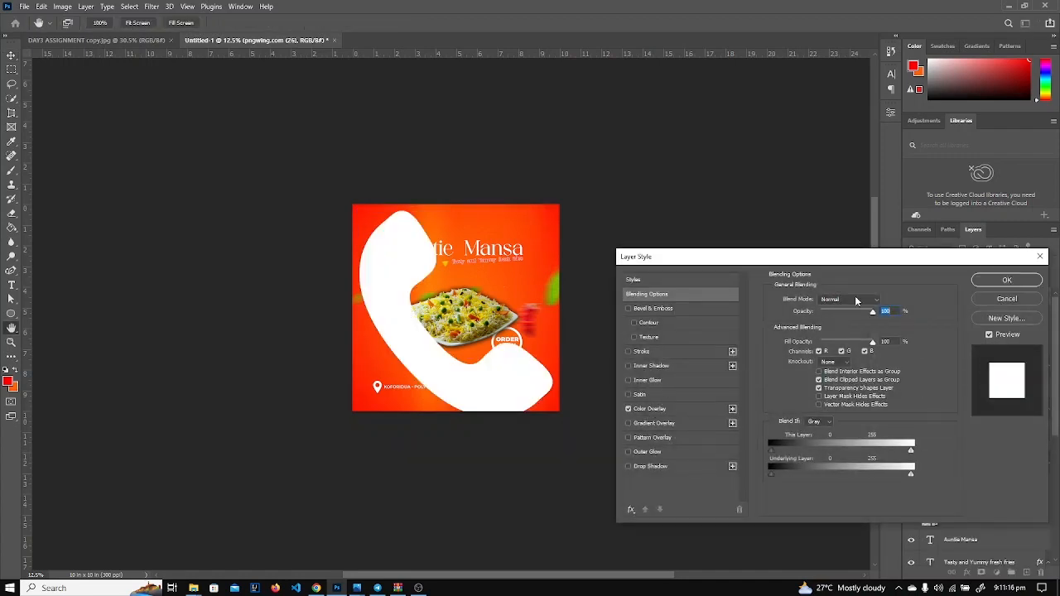
left_click(1007, 282)
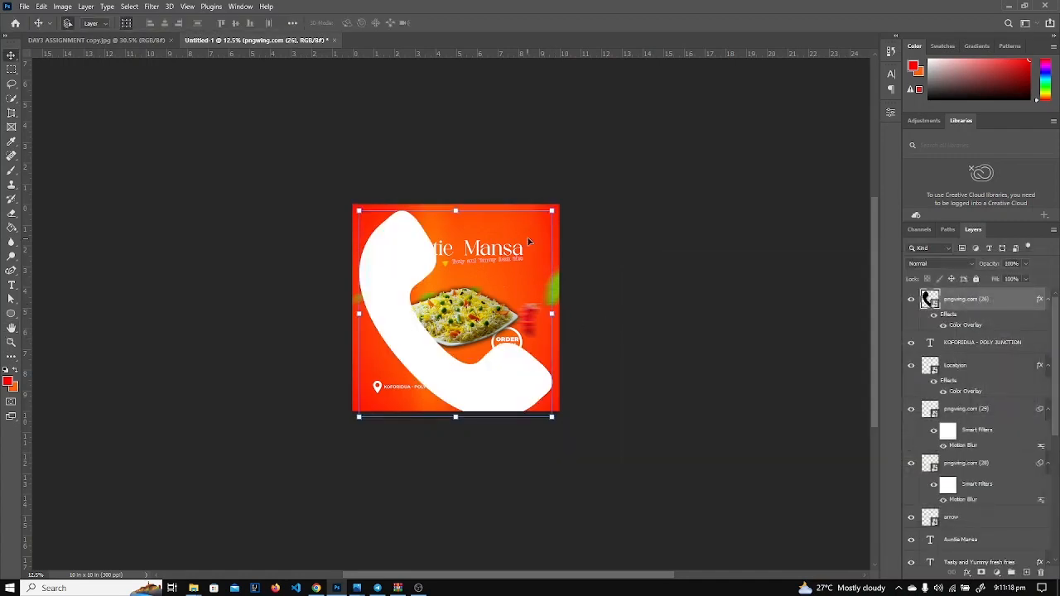
Shrink the phone icon to a small size and set it just below the rice plate.
left_click_drag(552, 211, 414, 357)
left_click_drag(376, 394, 466, 350)
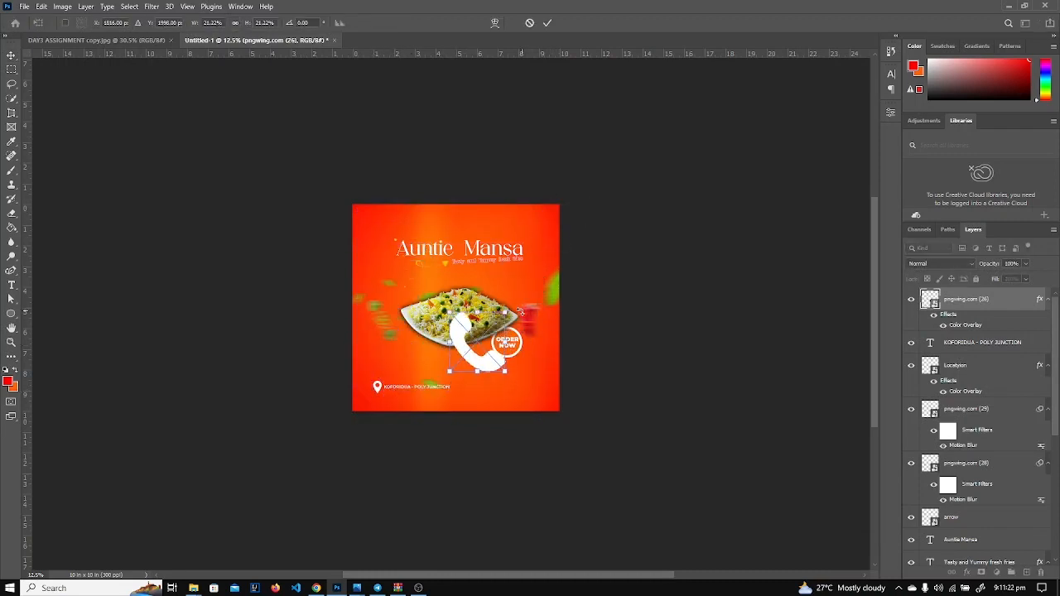
left_click_drag(506, 315, 475, 360)
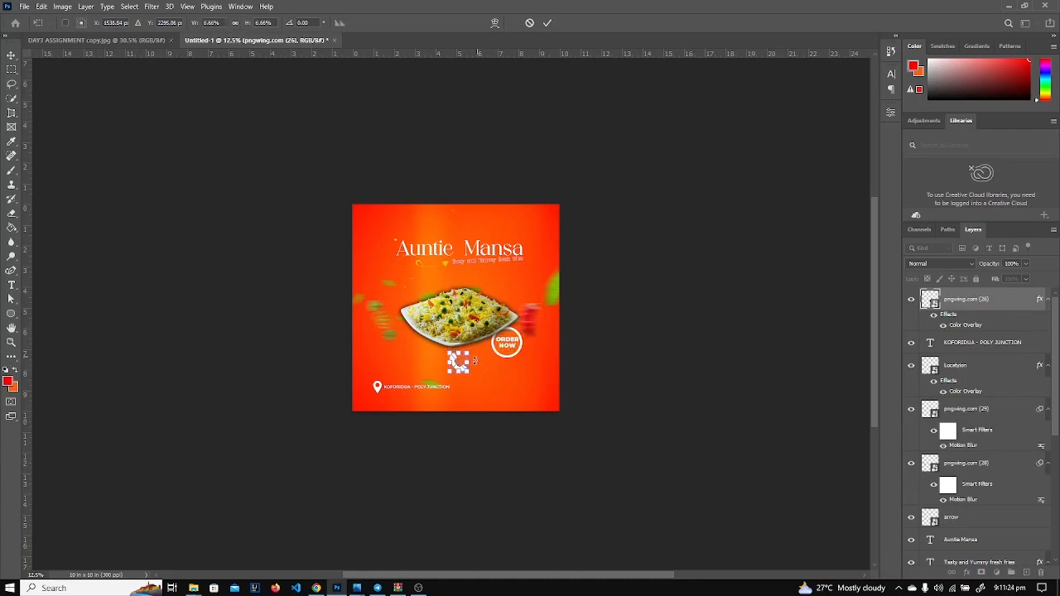
key("ctrl+0")
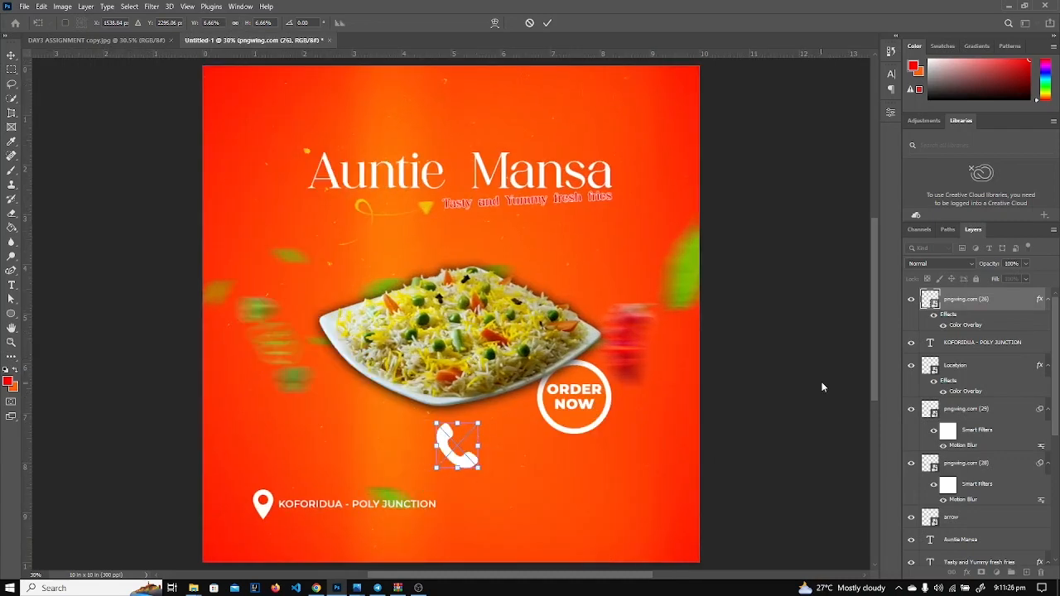
left_click(684, 435)
left_click(738, 436)
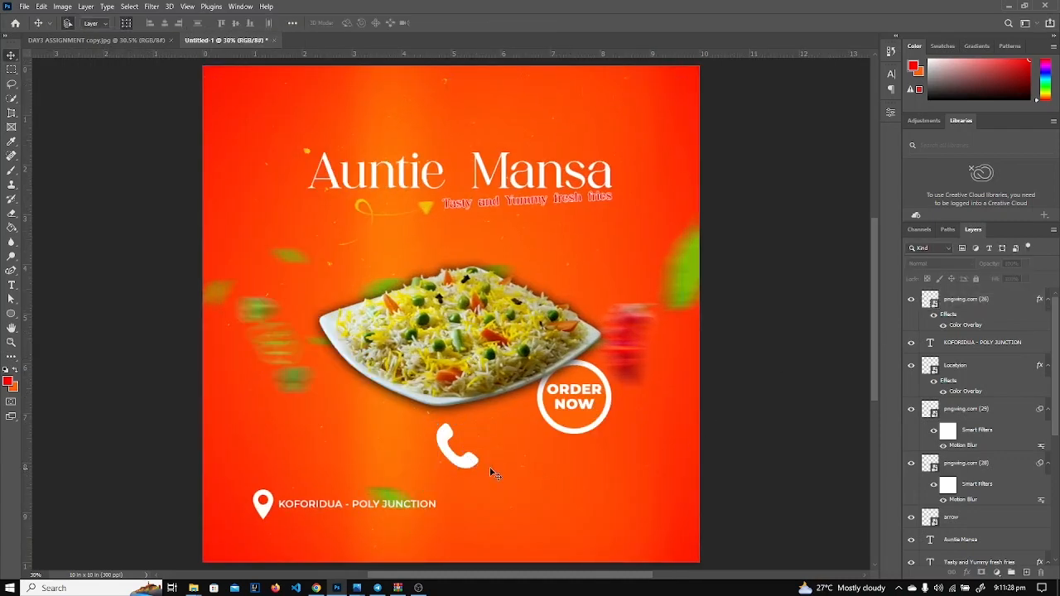
Move the phone icon right of KOFORIDUA - POLY JUNCTION between two horizontal guides on that row.
left_click(467, 461)
left_click_drag(469, 463, 505, 513)
left_click(973, 308)
left_click_drag(243, 55, 281, 489)
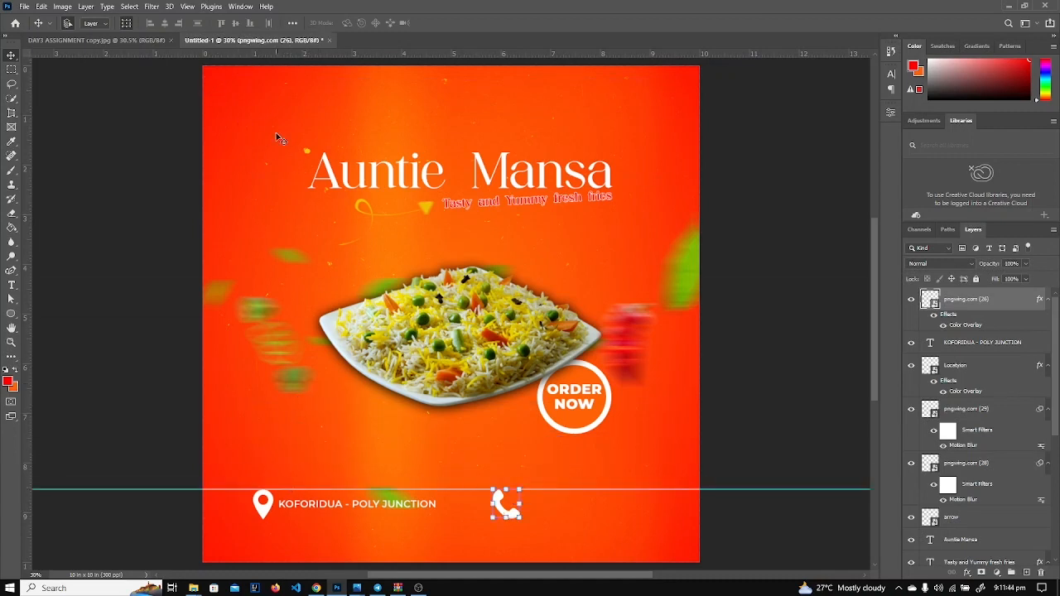
left_click_drag(288, 63, 301, 519)
left_click(301, 514)
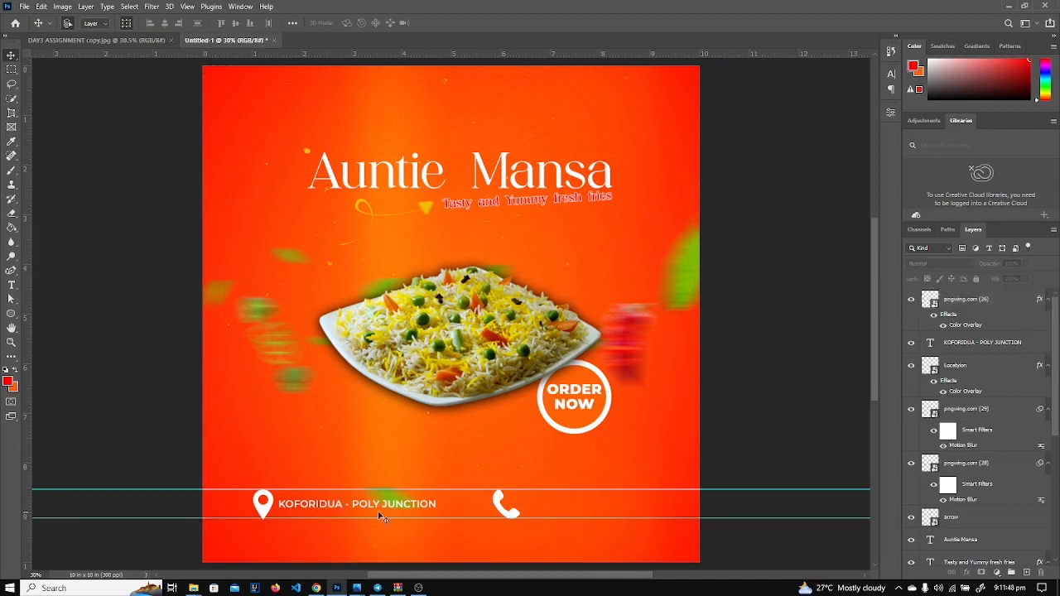
left_click(309, 507)
Type the business phone number beside the phone icon and nudge it into alignment.
key("t")
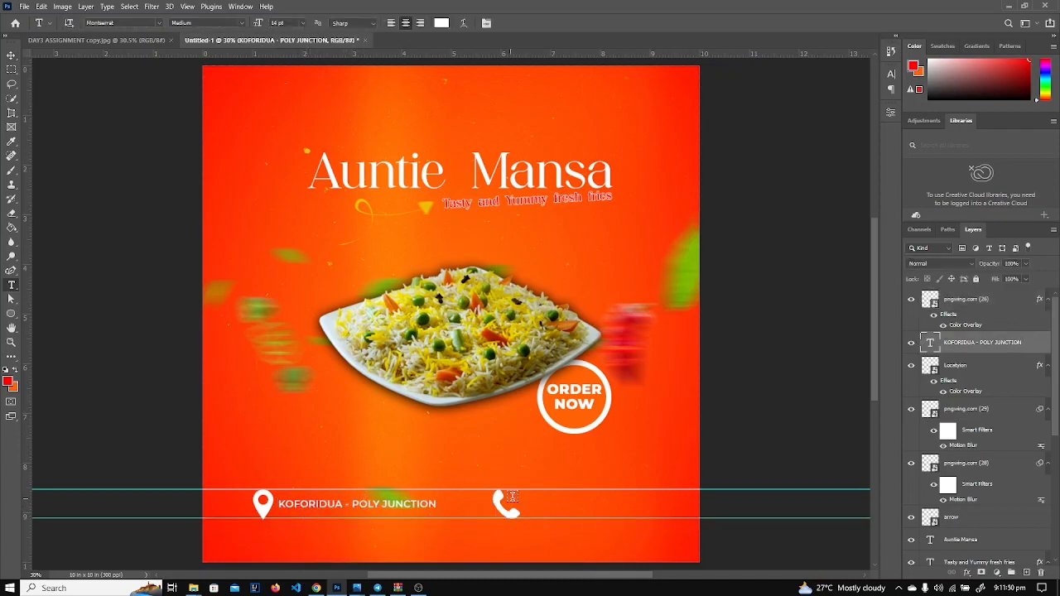
left_click(521, 502)
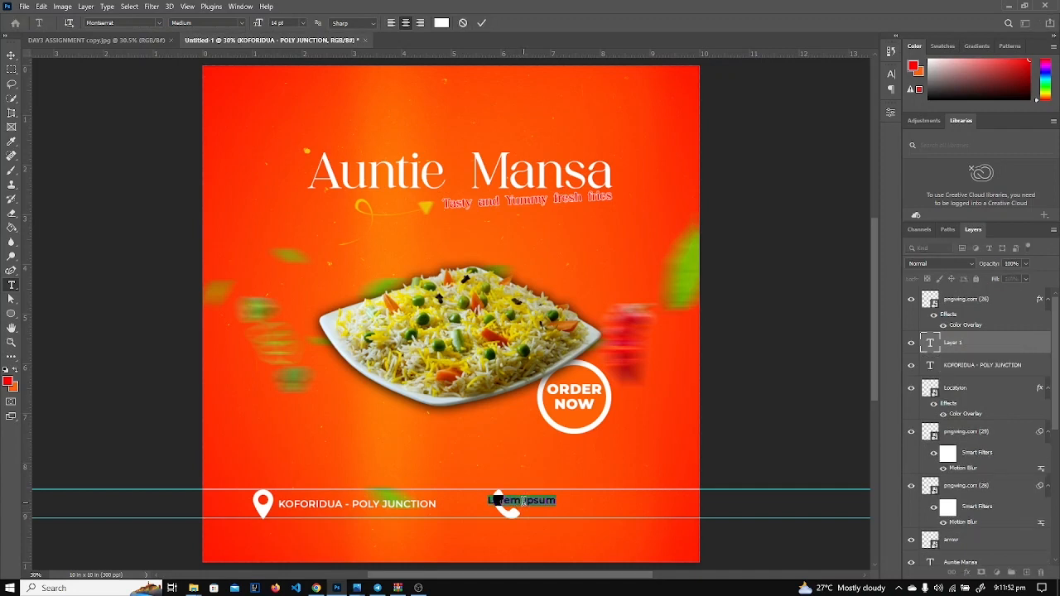
key("BackSpace")
key("ctrl+a")
left_click_drag(558, 547, 597, 546)
left_click(960, 352)
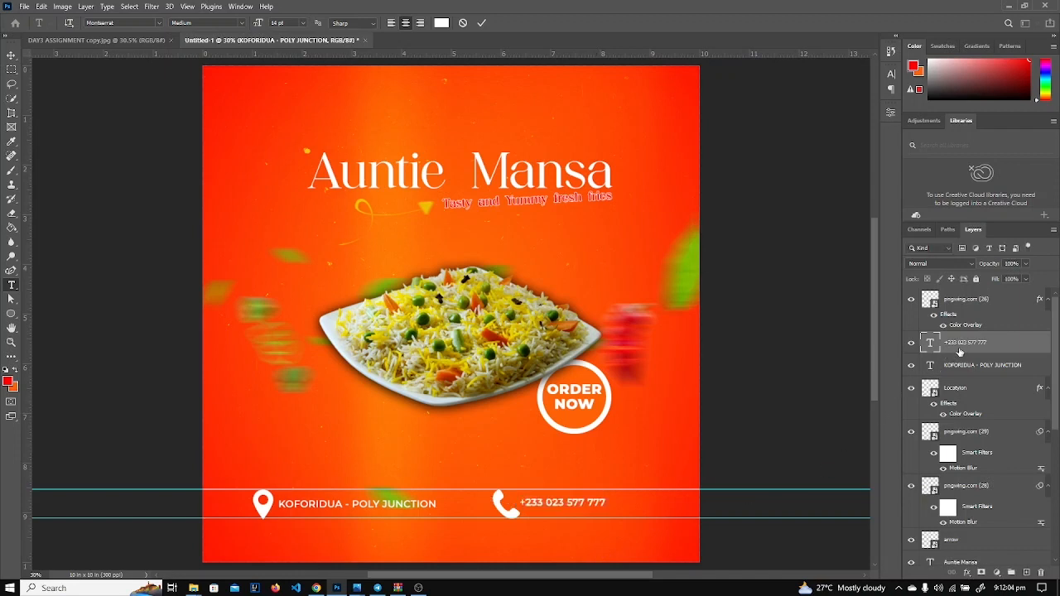
key("v")
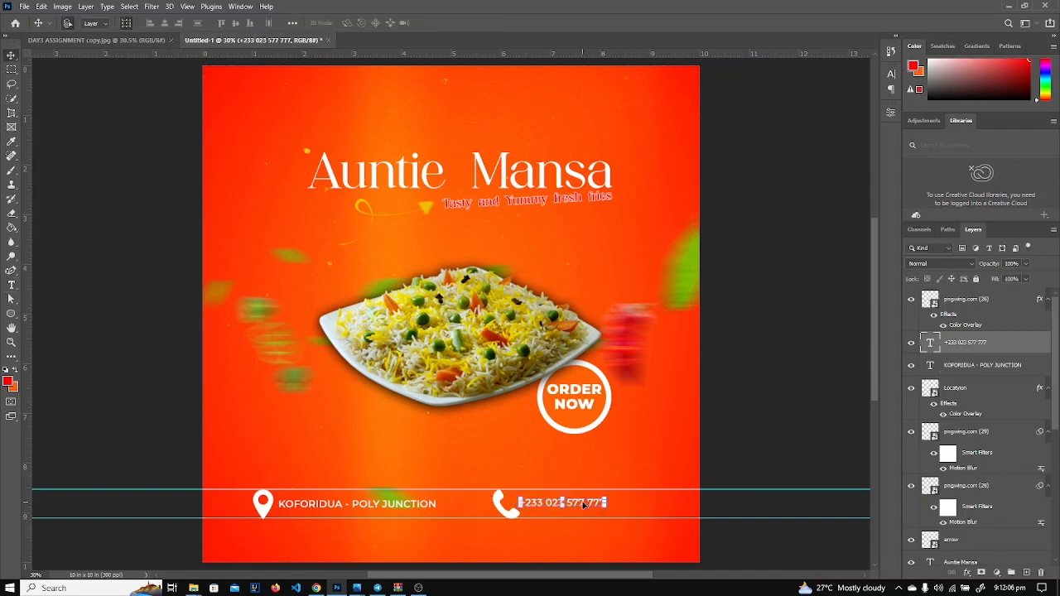
left_click_drag(583, 505, 582, 504)
left_click(777, 419)
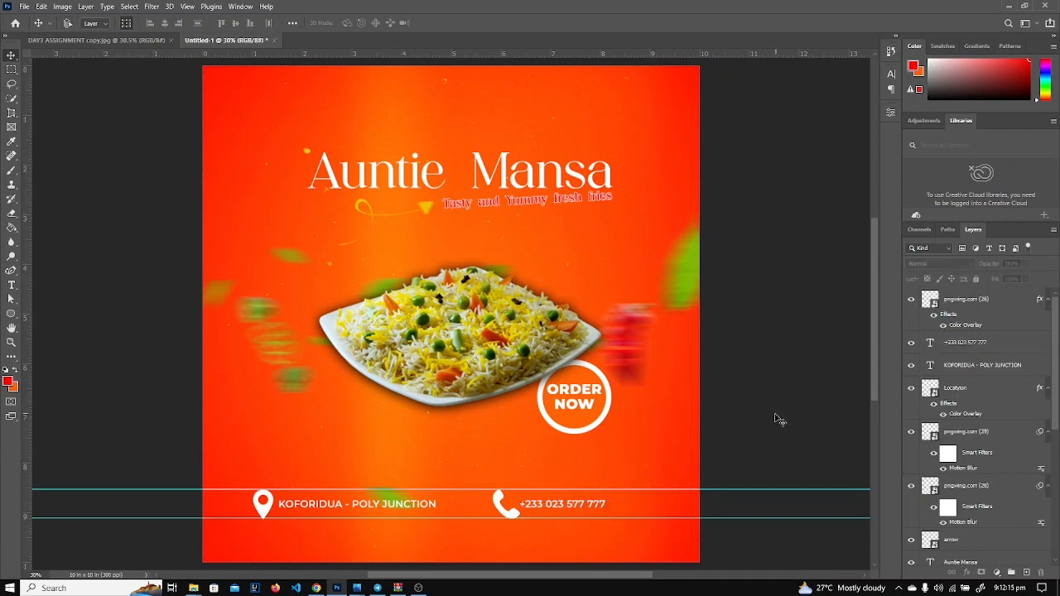
Zoom out and drag both alignment guides back to the ruler.
key("ctrl+minus")
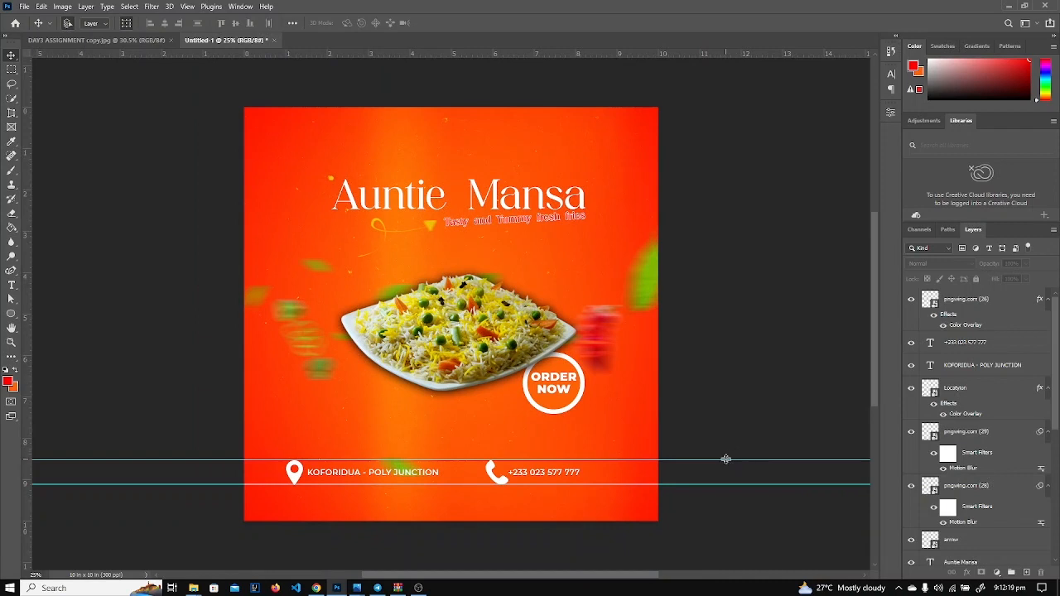
left_click_drag(725, 459, 622, 55)
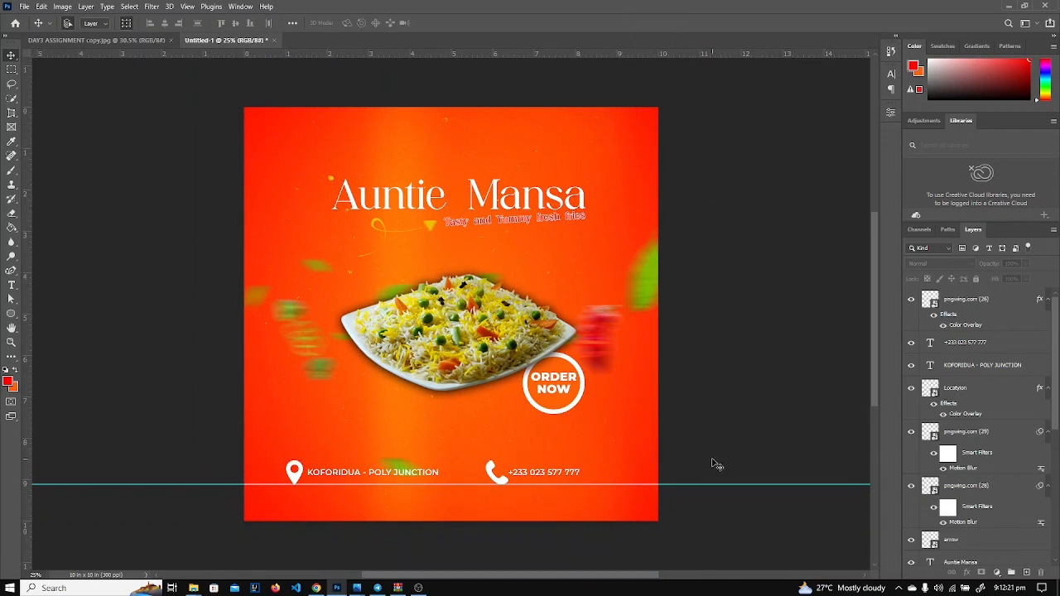
left_click_drag(710, 484, 655, 50)
Compare with the reference flyer, then nudge the location pin and KOFORIDUA address text right.
left_click(116, 40)
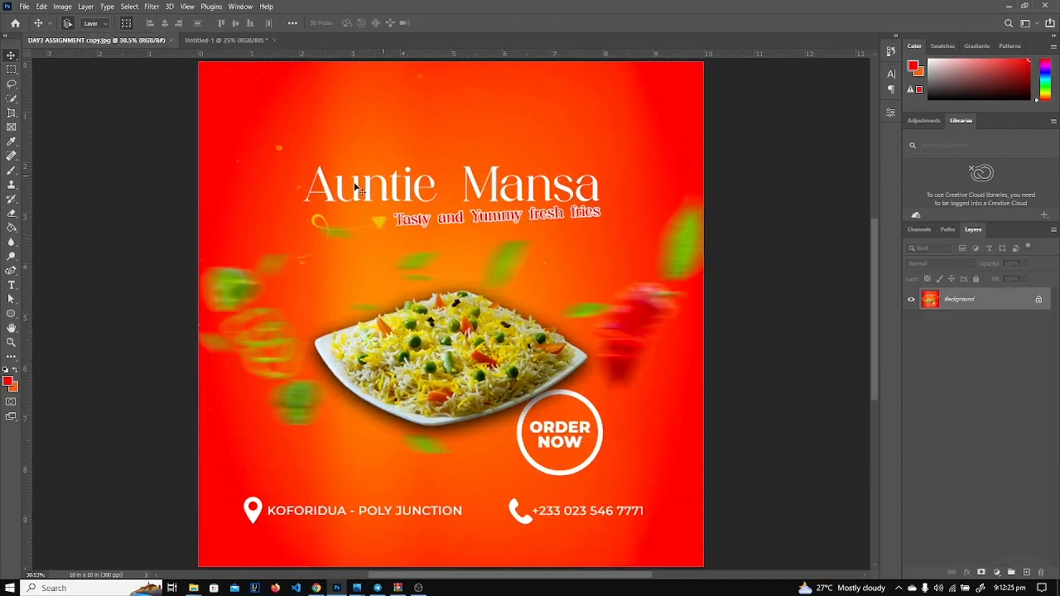
left_click(188, 39)
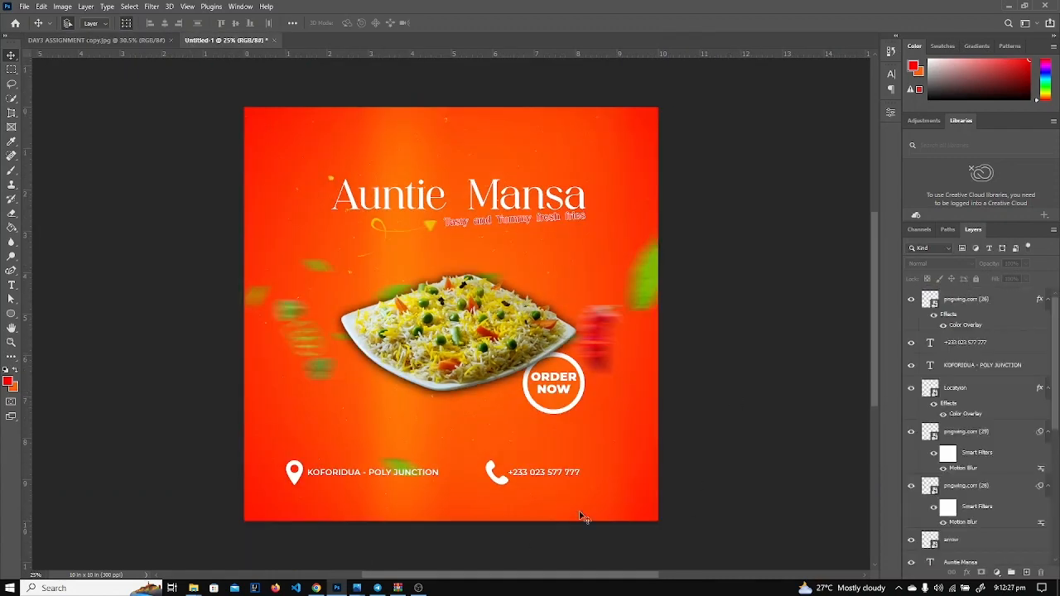
mouse_move(333, 474)
left_mouse_down()
mouse_move(355, 476)
mouse_move(304, 484)
mouse_move(366, 479)
left_mouse_up()
double_click(355, 476)
left_click(111, 439)
left_click(296, 477)
left_click(243, 488)
double_click(366, 478)
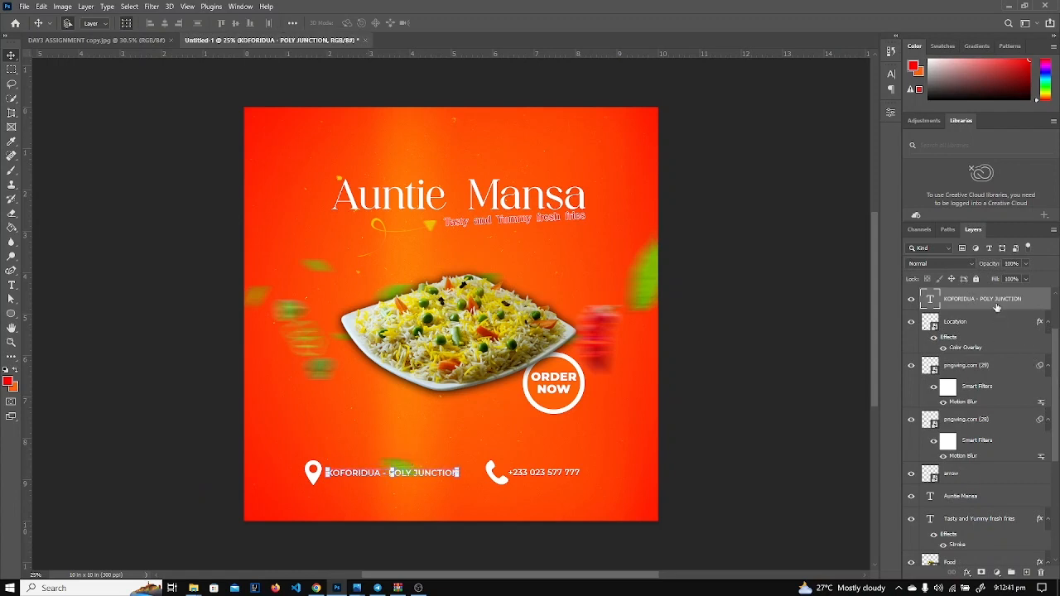
Add a Vibrance 1 adjustment layer at +39 on top of the stack, then open Save As.
left_click(997, 575)
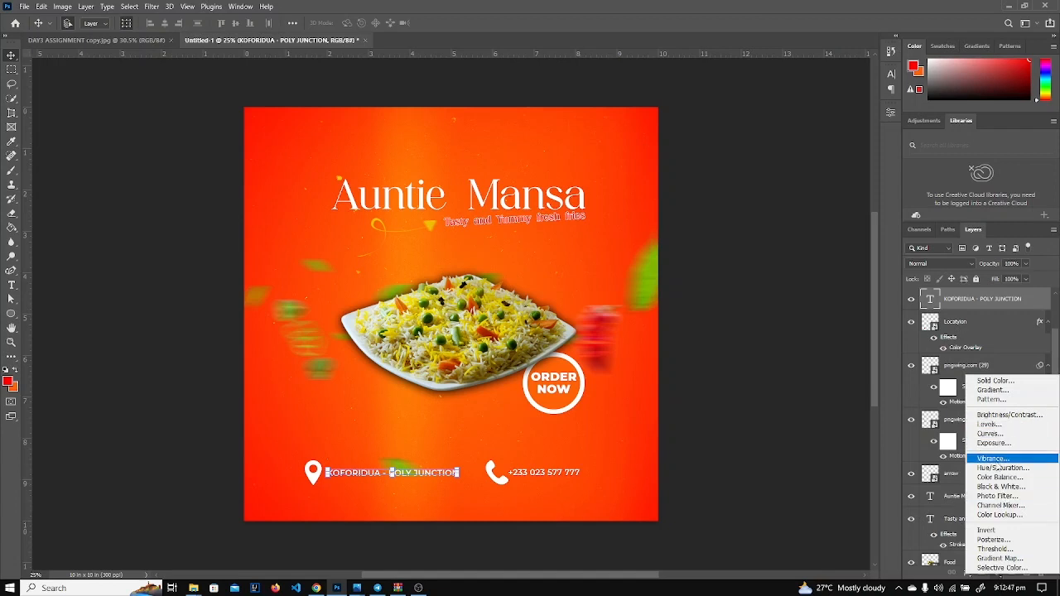
left_click(996, 460)
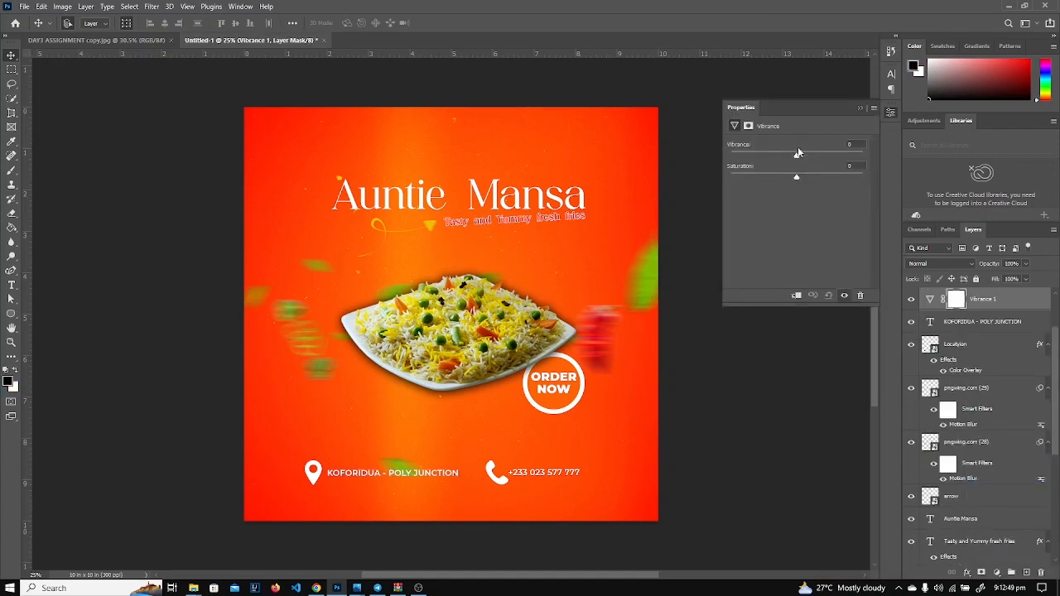
left_click_drag(798, 155, 822, 154)
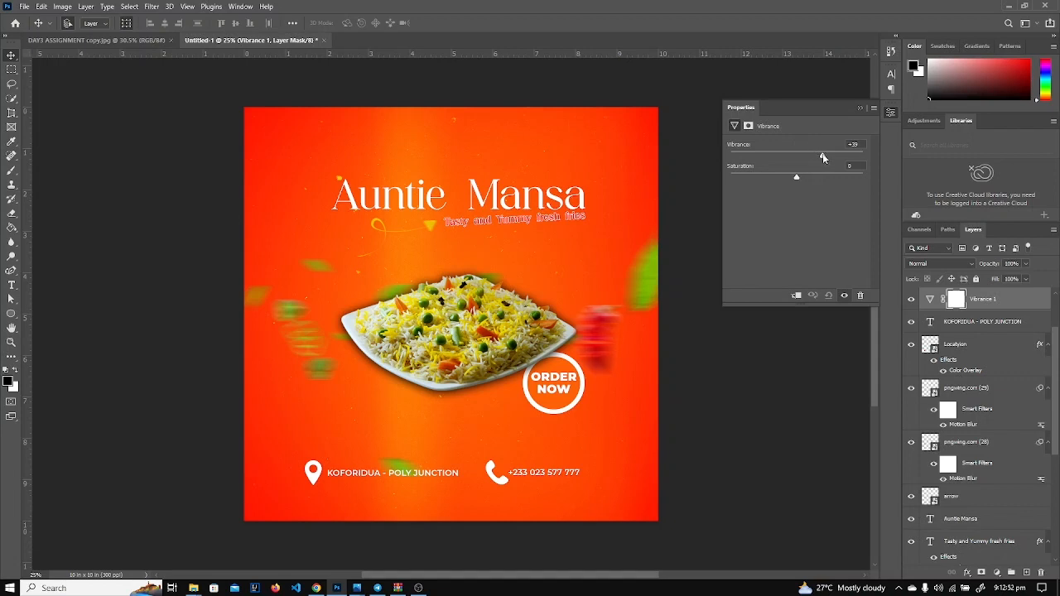
left_click(858, 108)
left_click(800, 217)
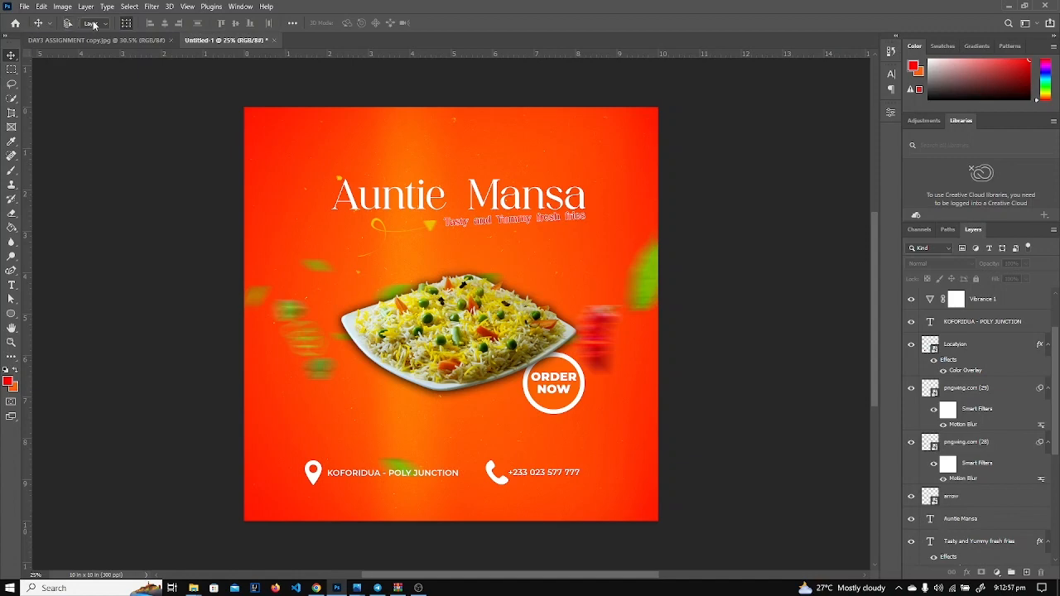
key("ctrl+s")
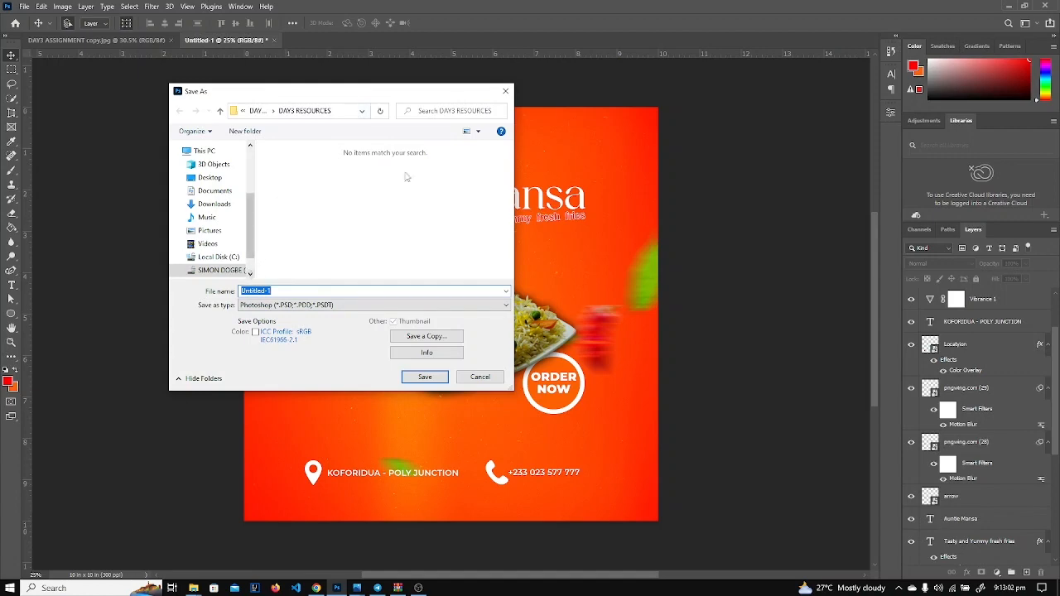
Save a copy named DAY3 as a quality-12 JPEG in the parent folder.
left_click(505, 91)
left_click(24, 6)
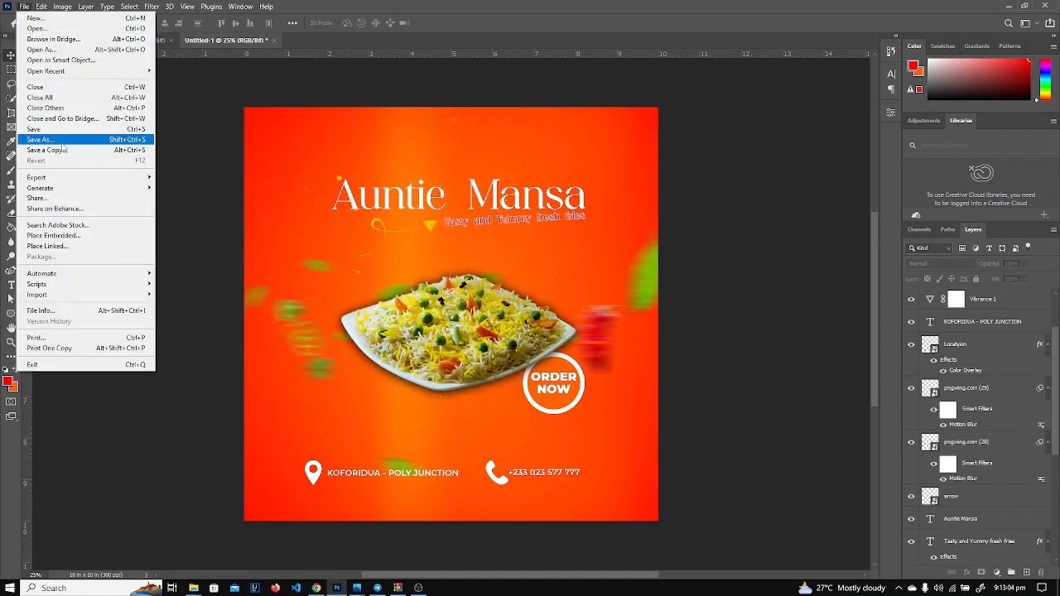
left_click(60, 152)
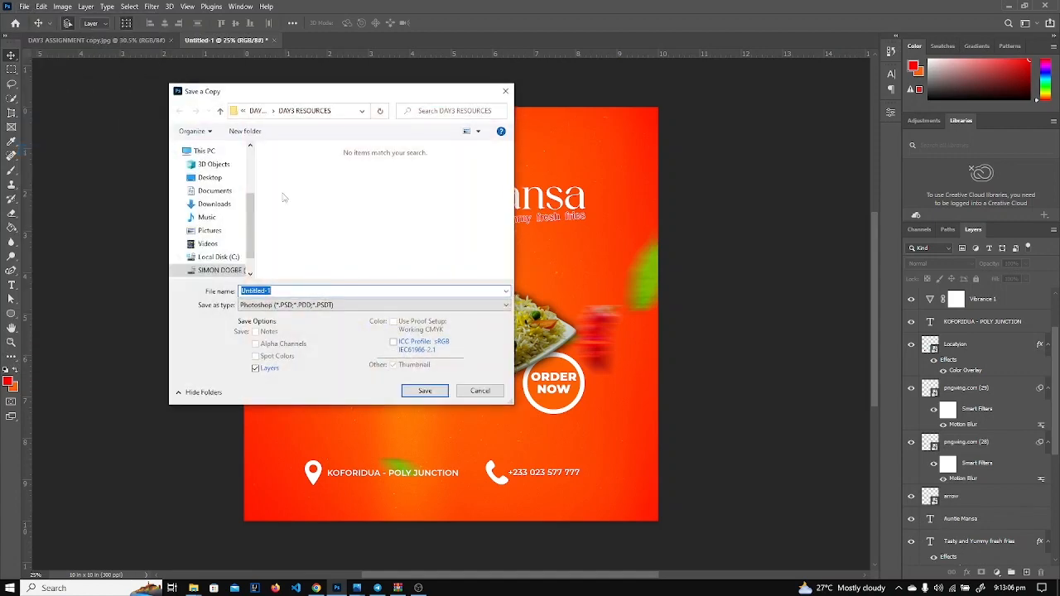
left_click(255, 110)
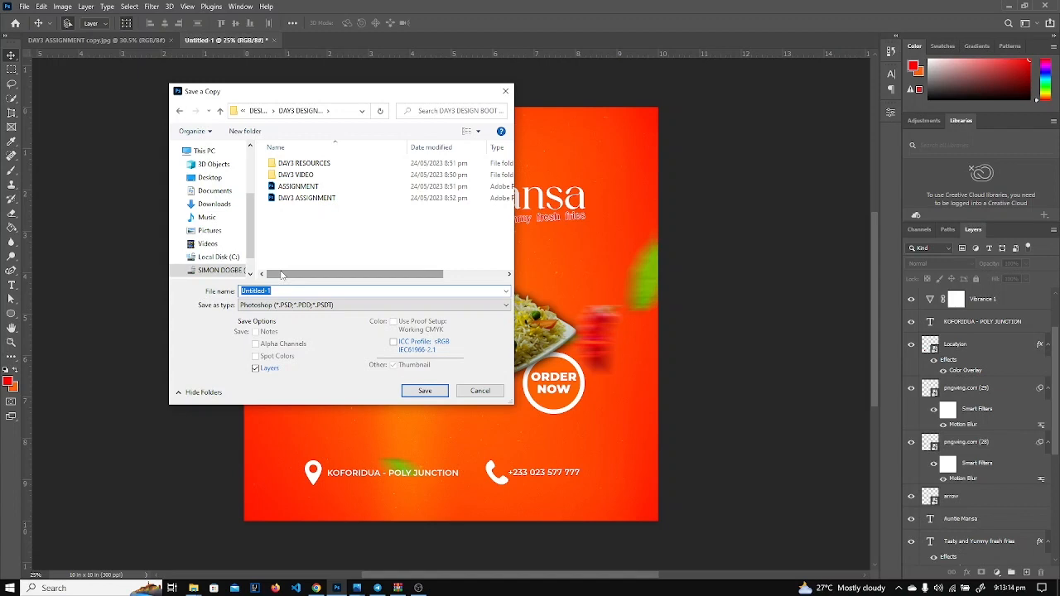
type("DAY3")
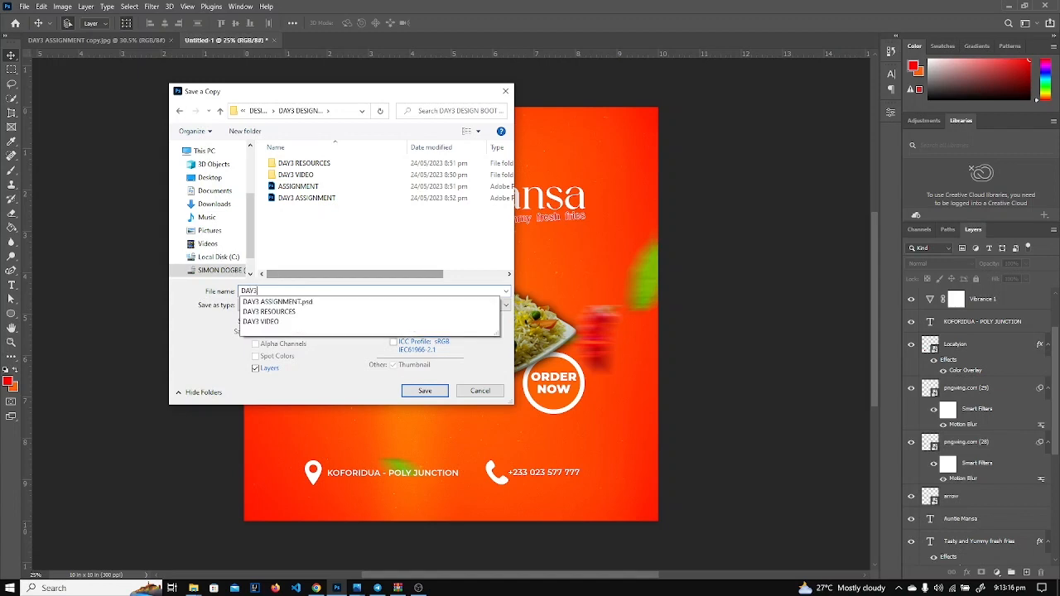
left_click(180, 368)
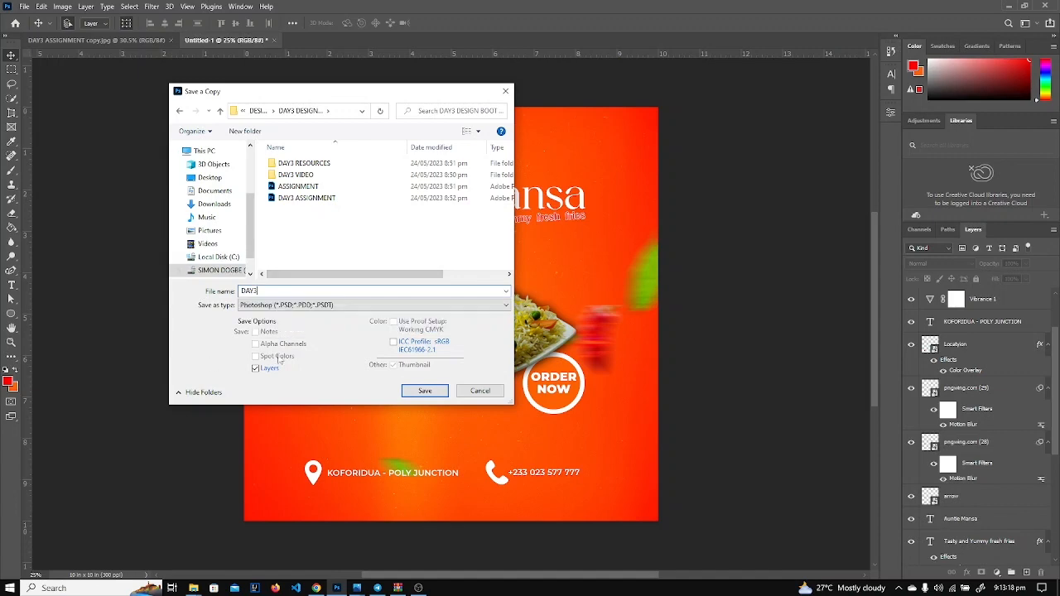
left_click(367, 308)
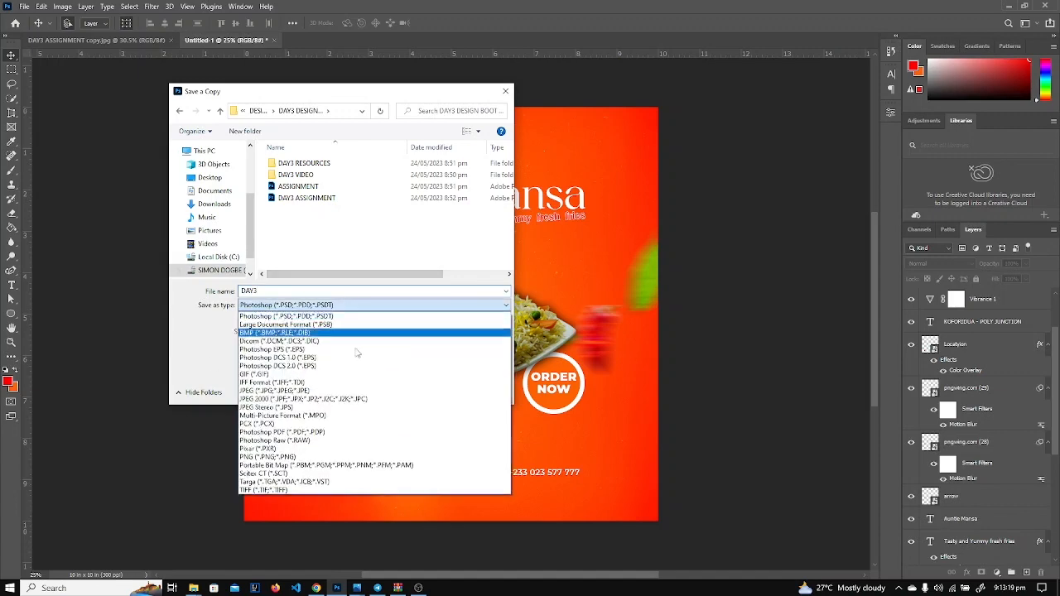
left_click(289, 401)
left_click(432, 395)
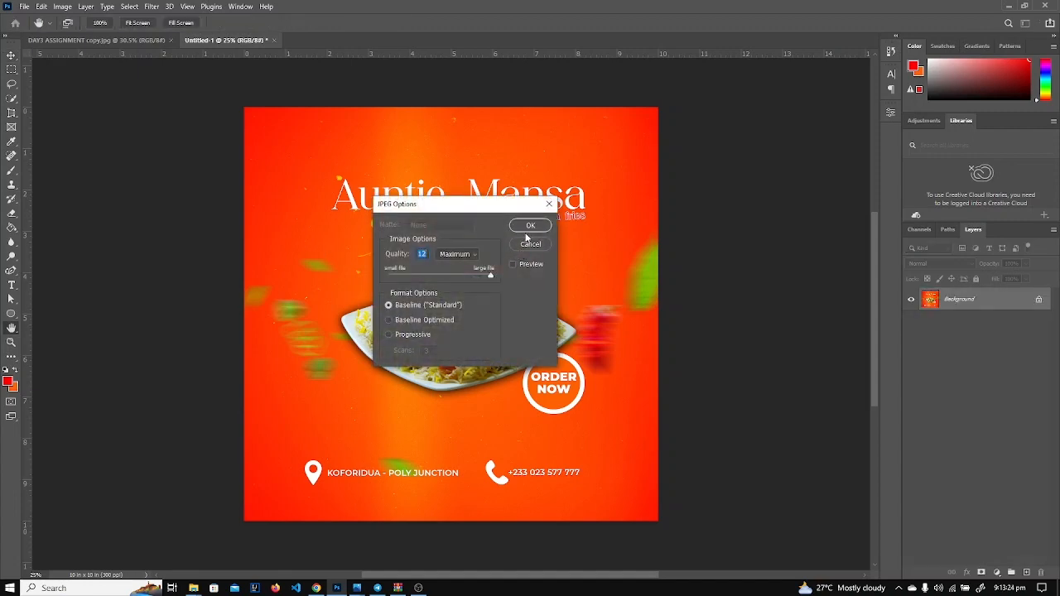
left_click(529, 227)
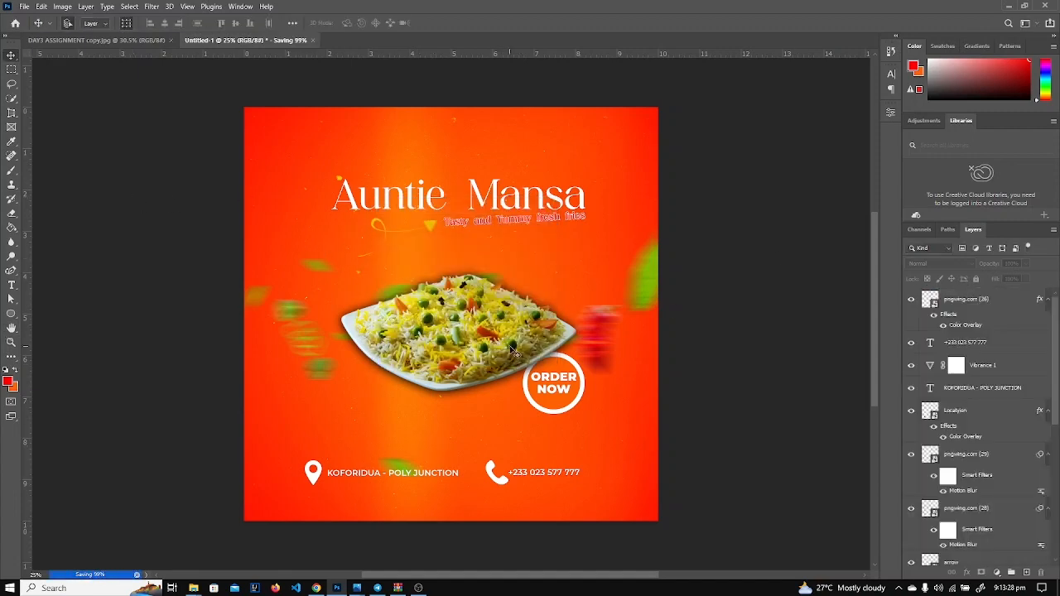
Open the DAY3 ASSIGNMENT copy.jpg reference flyer in Photos.
scroll(516, 352, "up", 2)
scroll(515, 352, "down", 2)
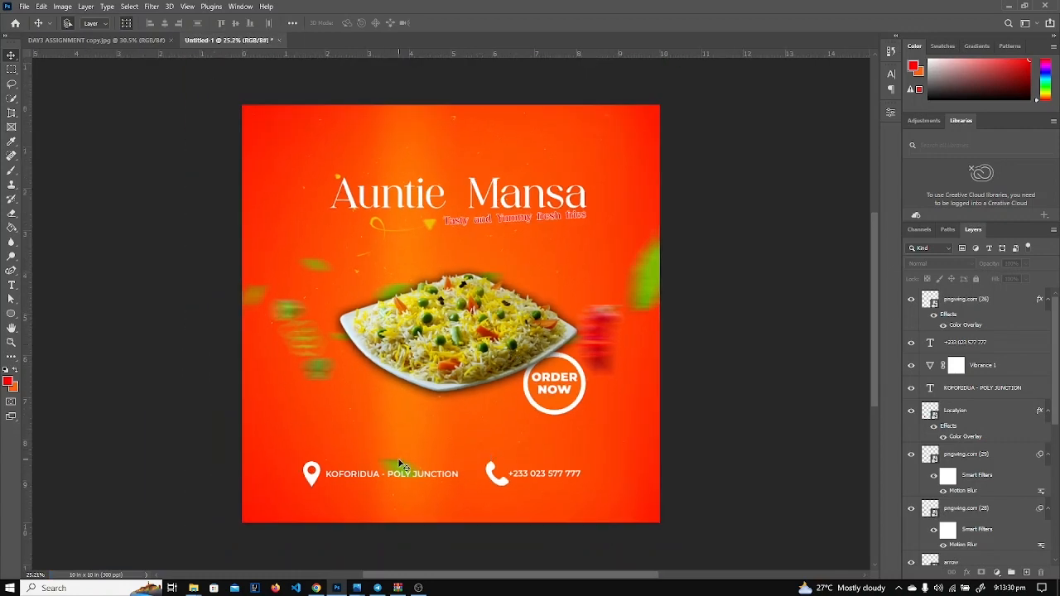
scroll(400, 464, "up", 1)
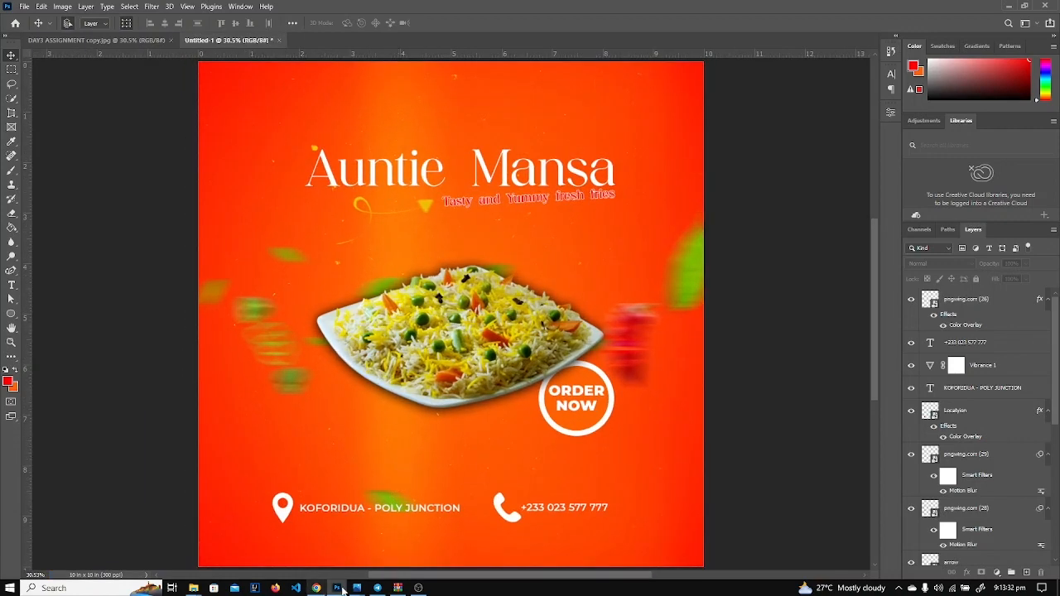
mouse_move(357, 589)
left_click(556, 535)
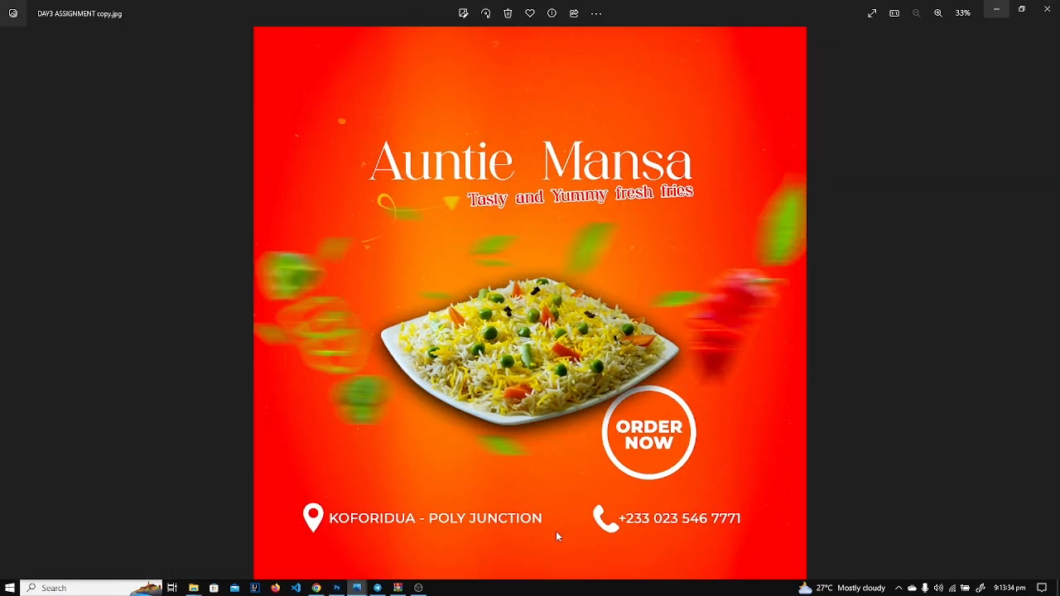